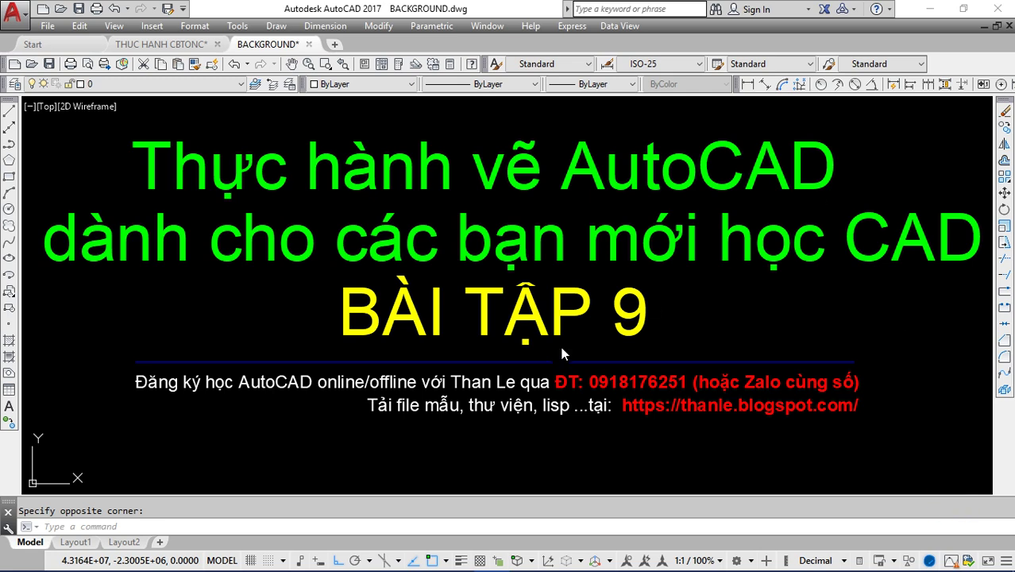
Step: Switch to THUC HANH CBTONC.dwg and pan so empty space shows above the exercise sheet
click(167, 46)
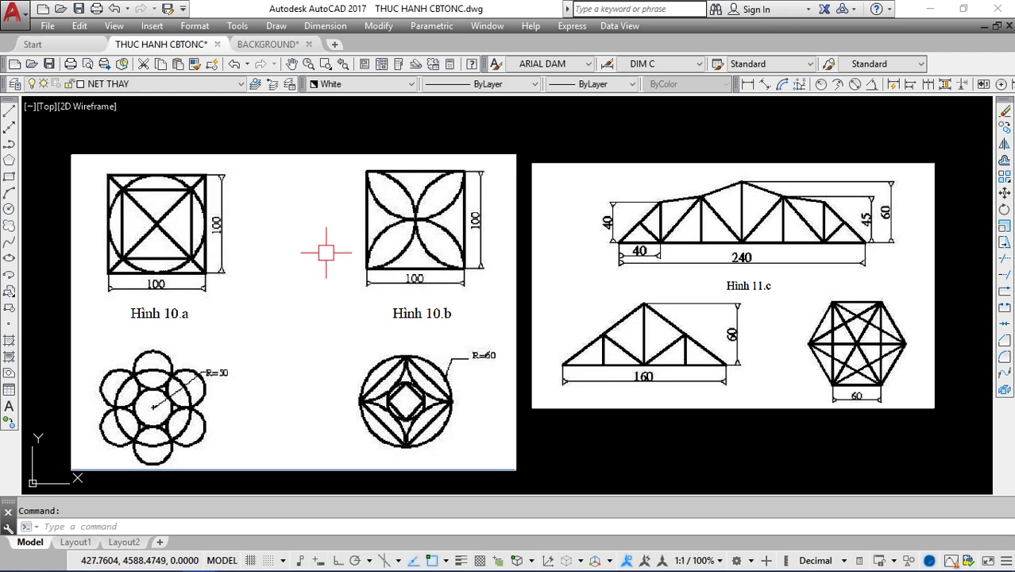
middle_drag(376, 248, 401, 243)
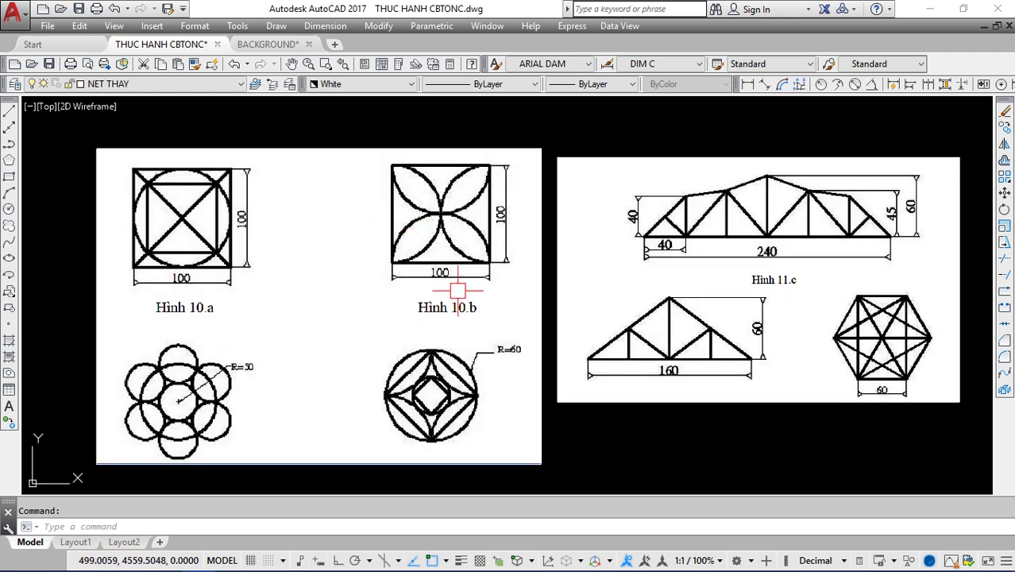
middle_drag(231, 229, 351, 279)
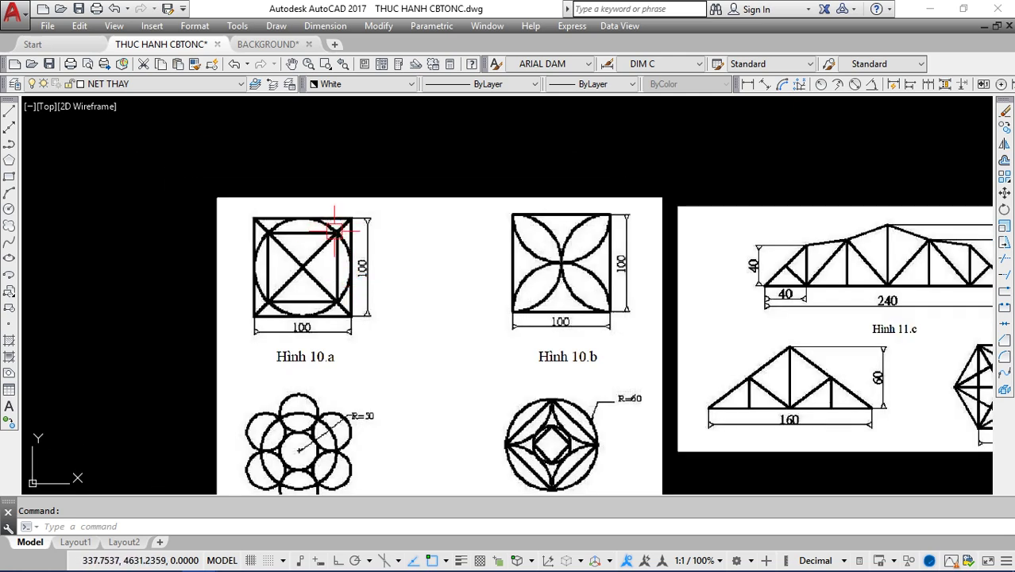
middle_drag(322, 247, 382, 357)
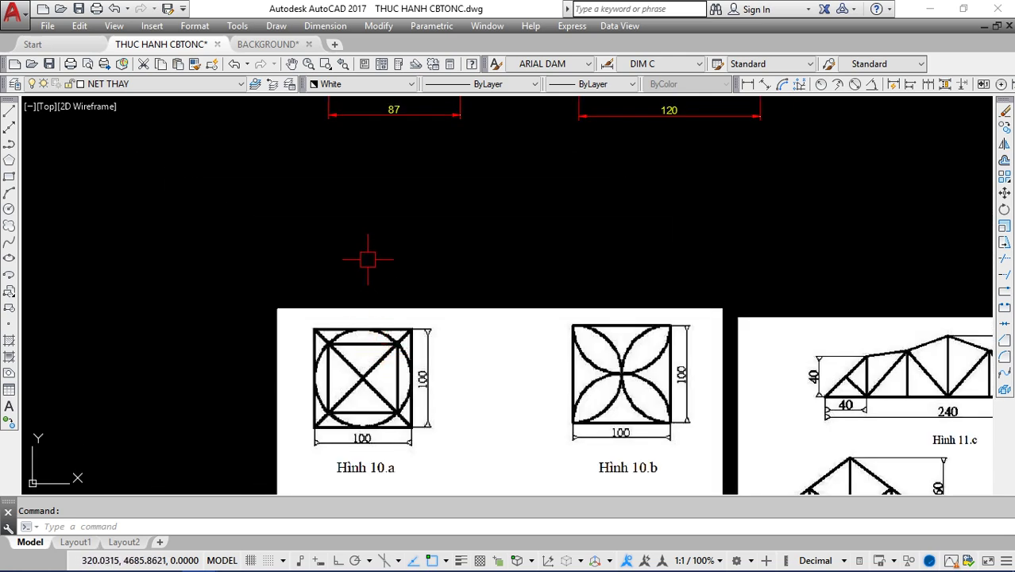
Step: Draw a 100 × 100 square with RECTANG in the empty space above the sheet
text(rec)
key(Return)
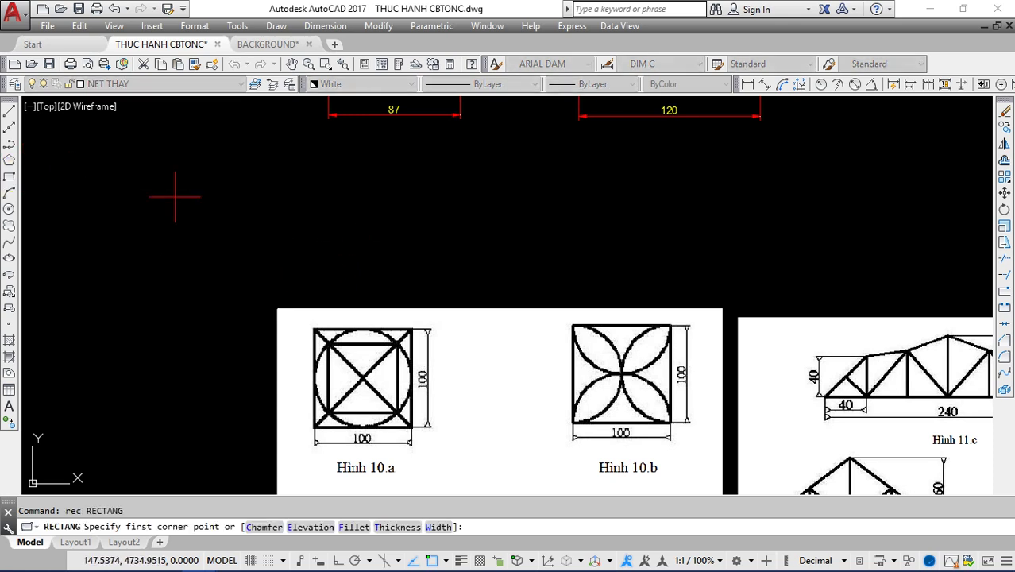
click(306, 268)
text(@100,100)
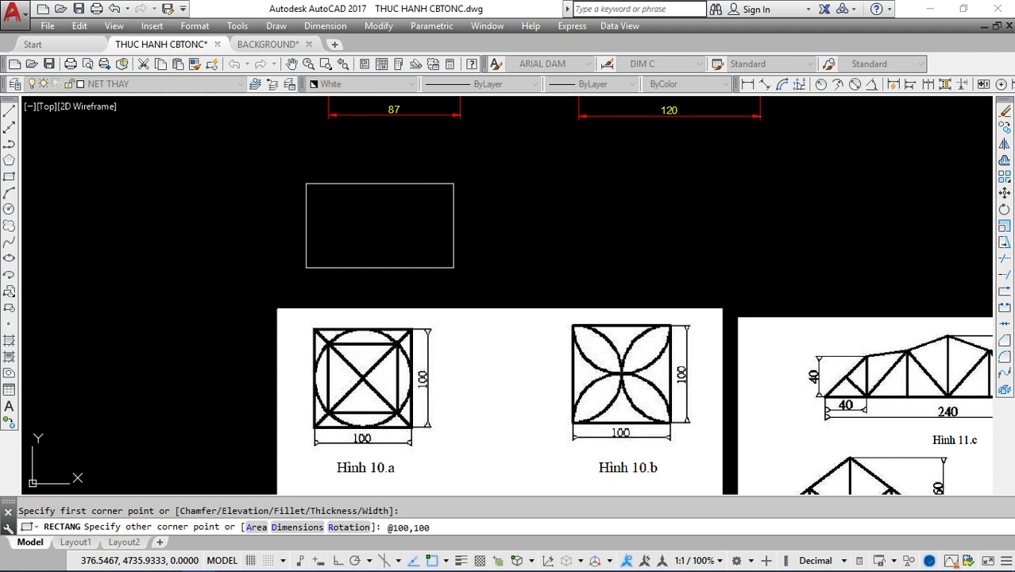
key(Return)
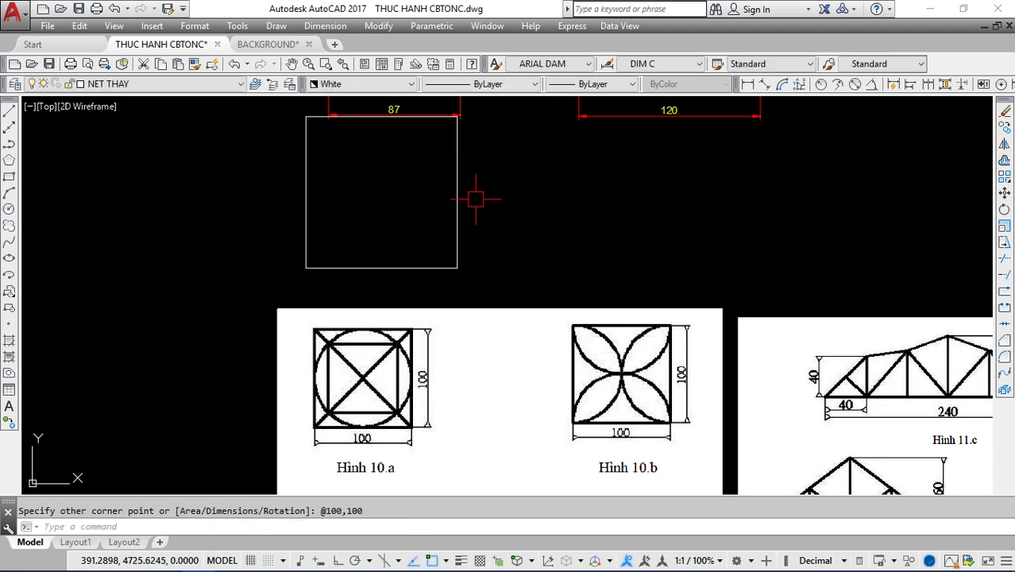
scroll(476, 191, down, 6)
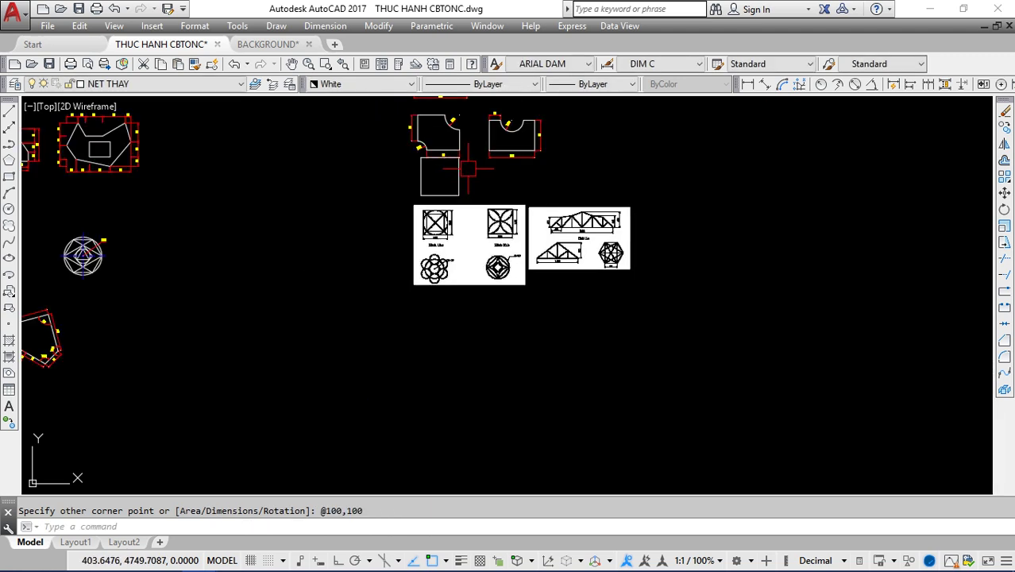
Step: Window-select the objects and move them to a lower position
text(m)
key(Return)
click(655, 185)
click(407, 301)
key(Return)
click(456, 304)
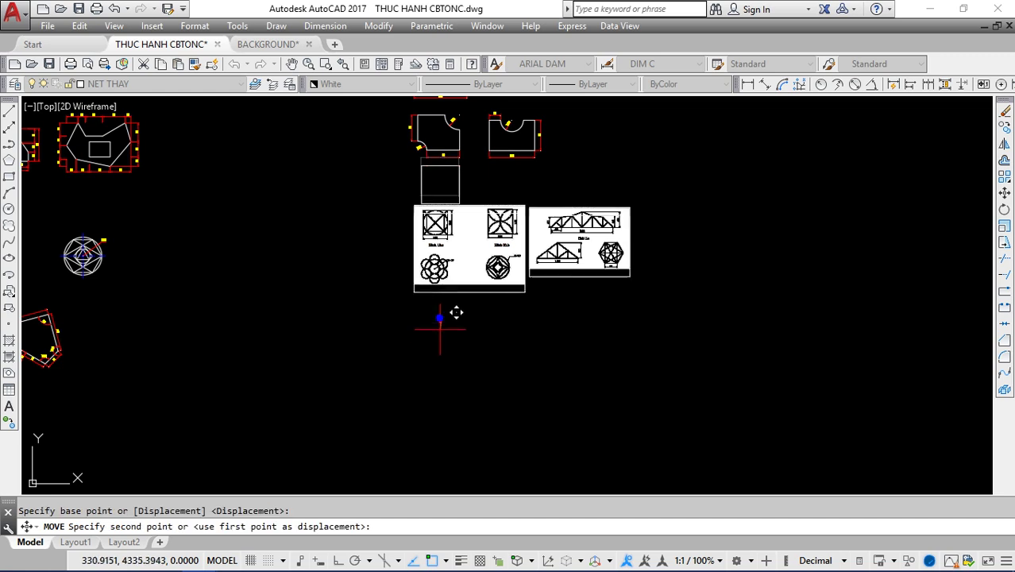
click(437, 352)
Step: Move the square slightly left and down so it sits above Hình 10.a
scroll(450, 200, up, 3)
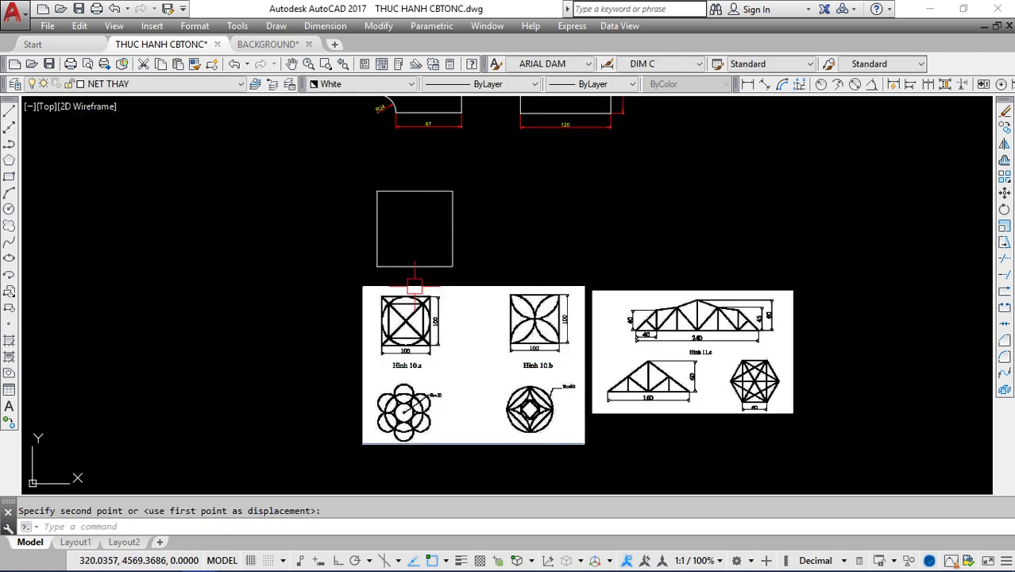
scroll(410, 257, up, 3)
click(537, 212)
click(457, 238)
text(m)
key(Return)
click(613, 167)
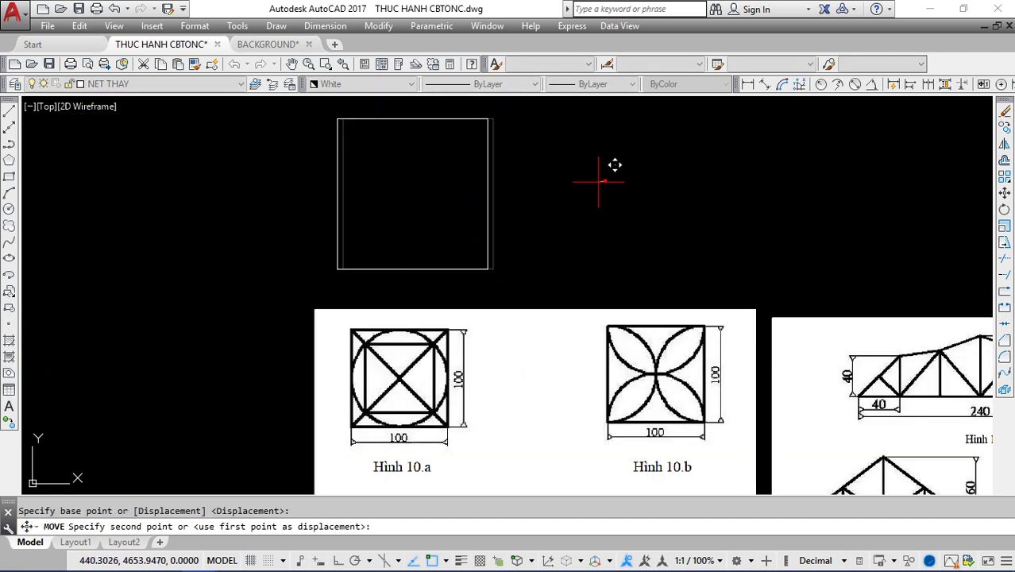
click(595, 175)
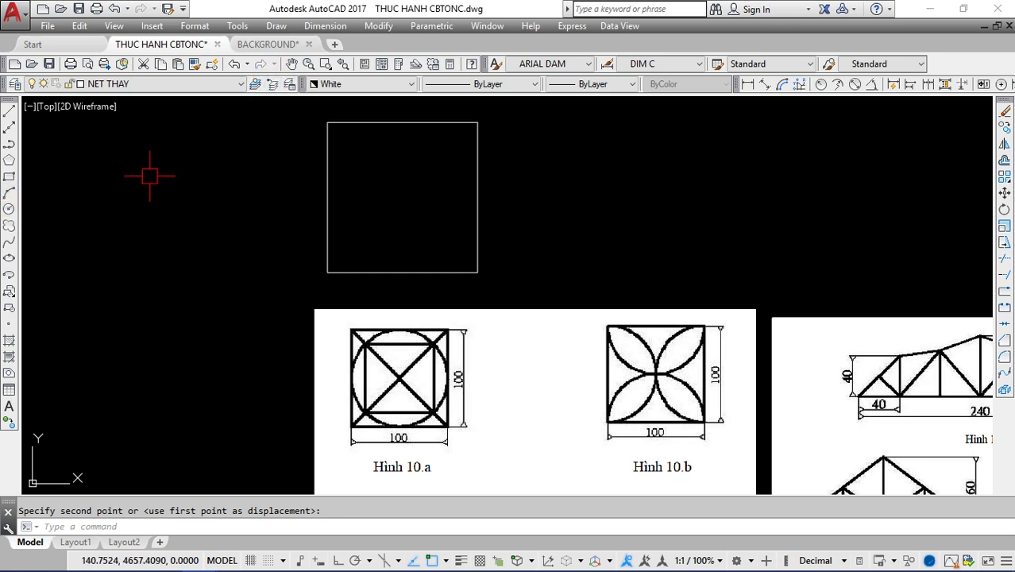
click(9, 209)
text(m2p)
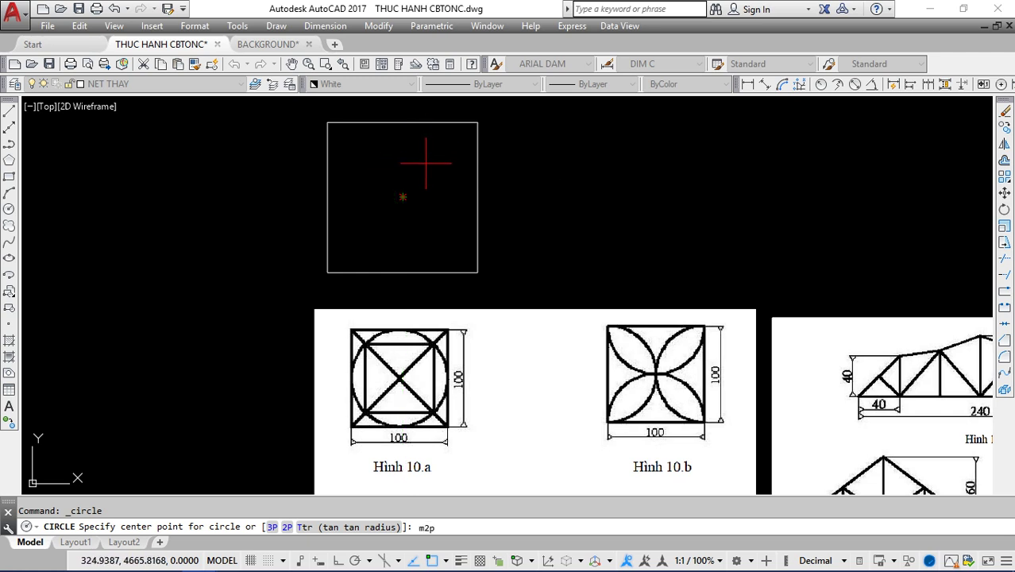
key(Return)
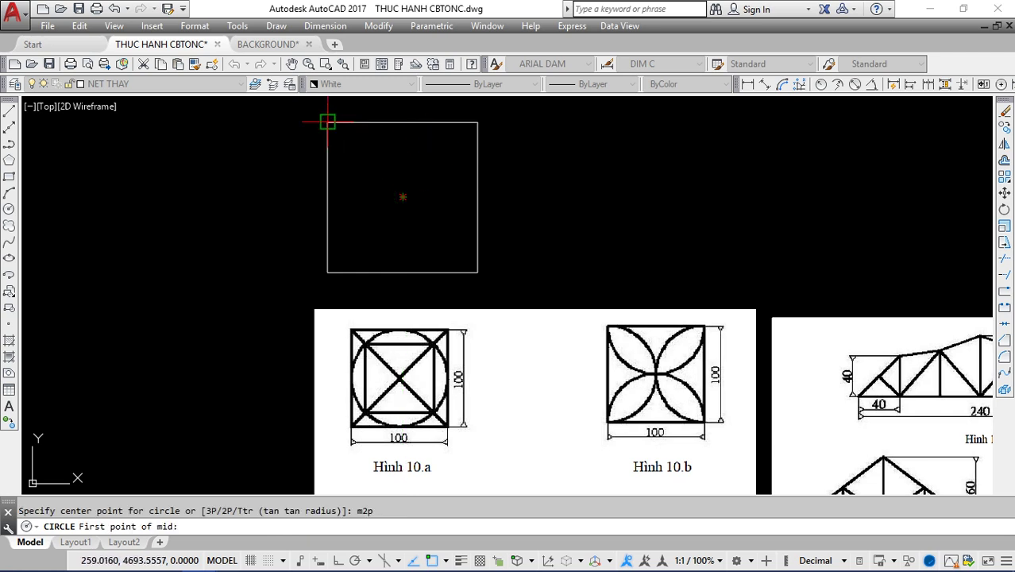
click(327, 122)
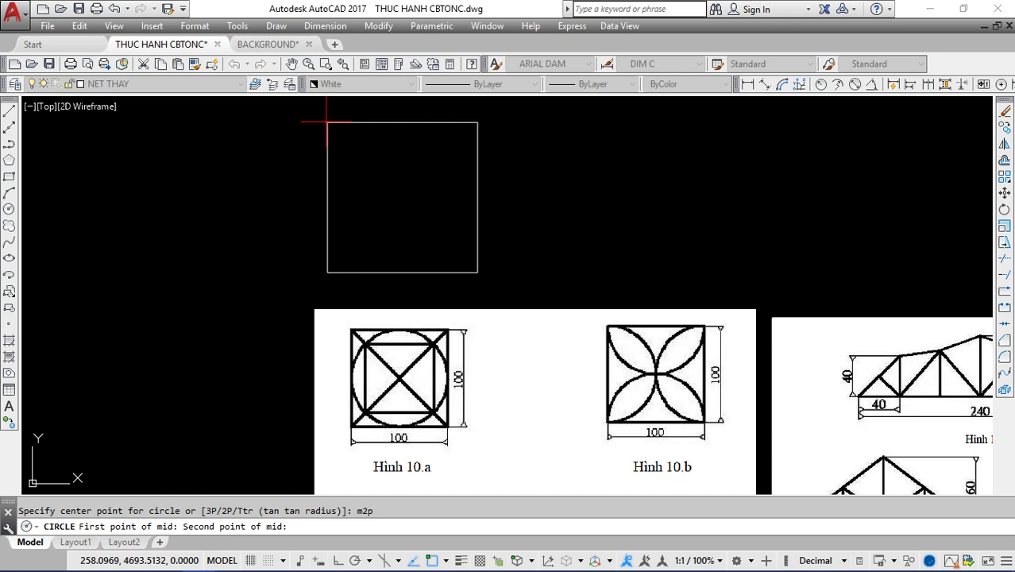
click(478, 272)
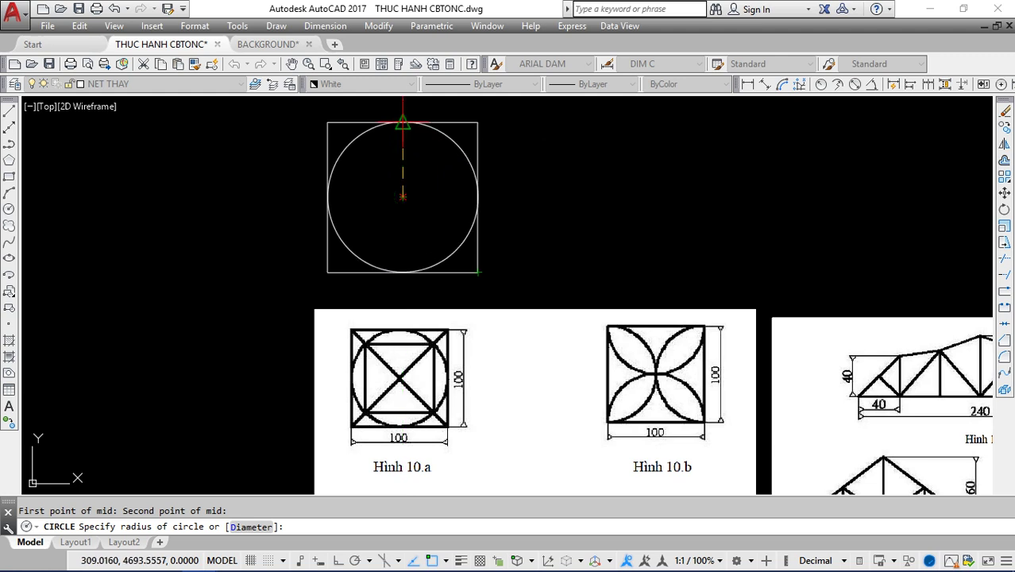
click(402, 123)
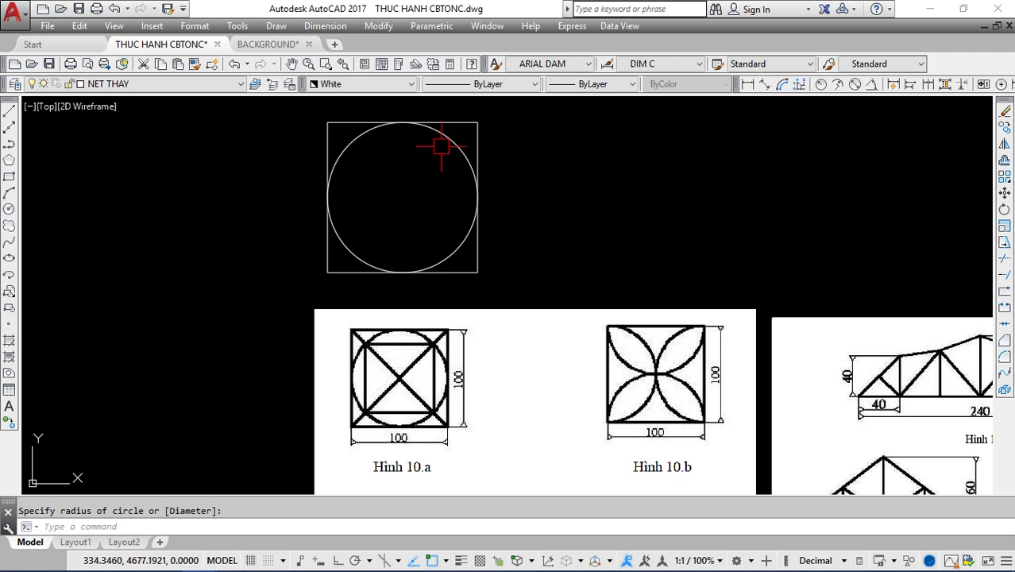
click(448, 146)
key(Delete)
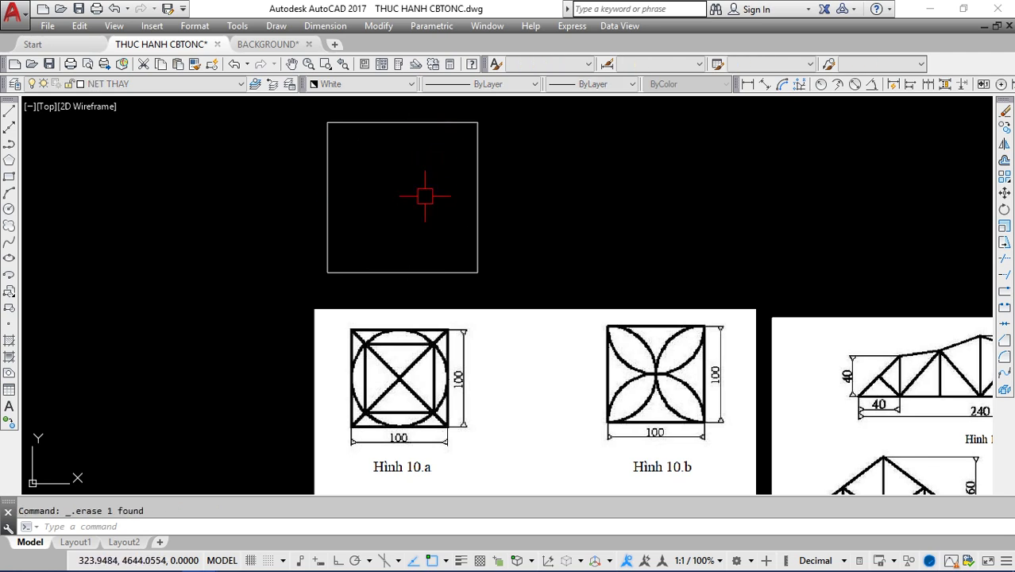
Step: Draw a Tan, Tan, Tan circle touching the square's top, left and bottom edges
click(277, 26)
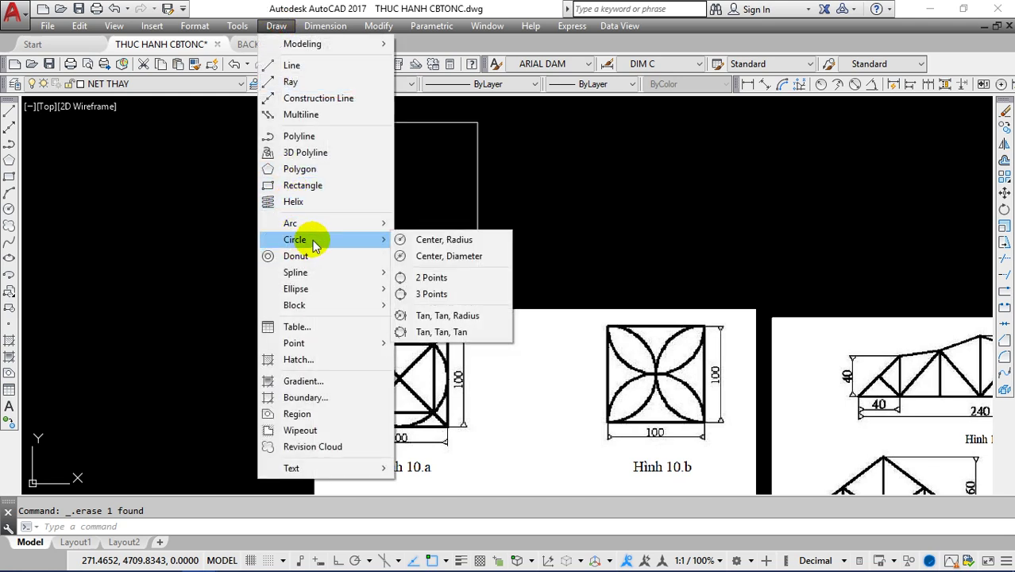
mouse_move(295, 239)
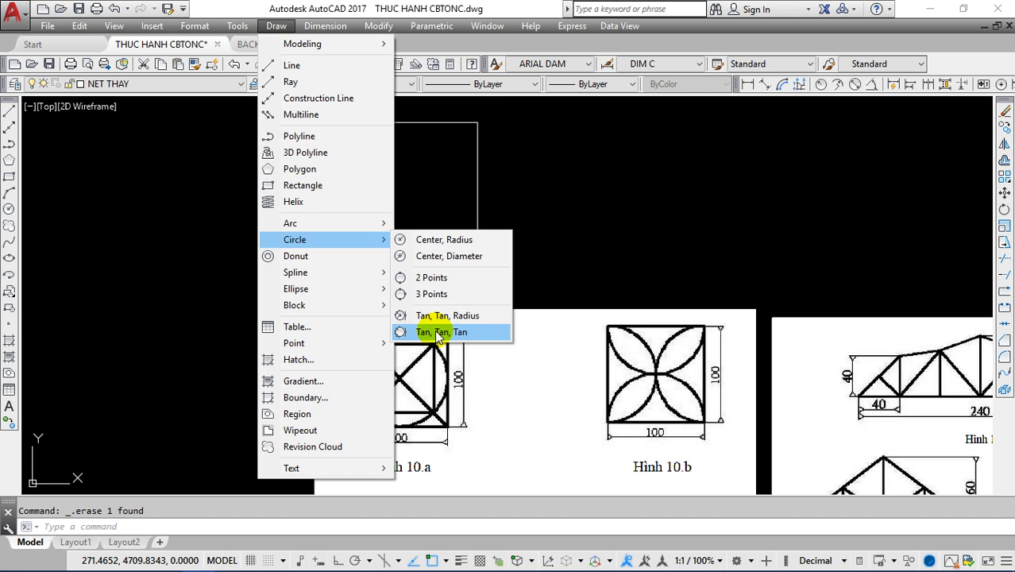
click(436, 334)
click(383, 124)
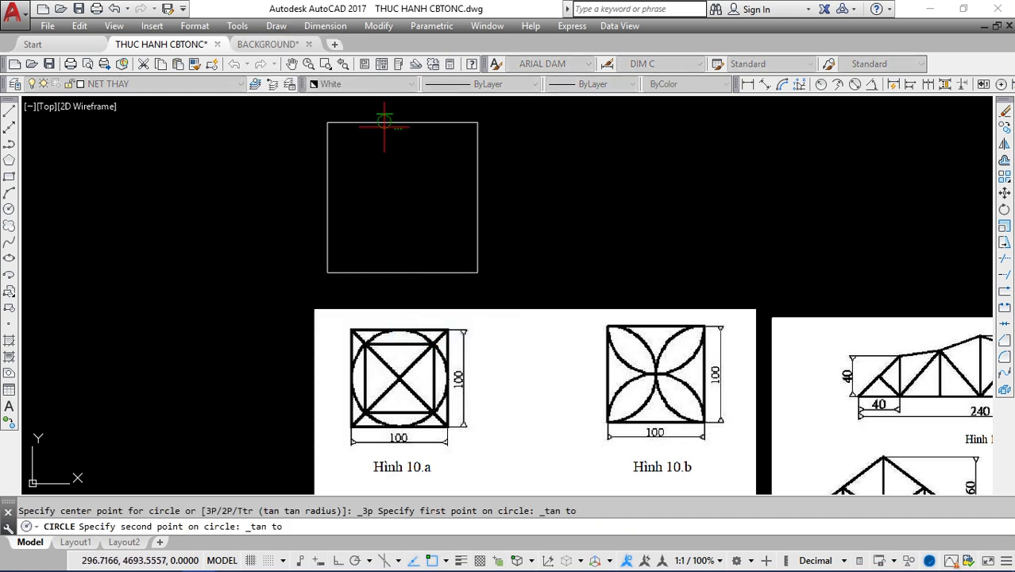
click(334, 189)
click(370, 268)
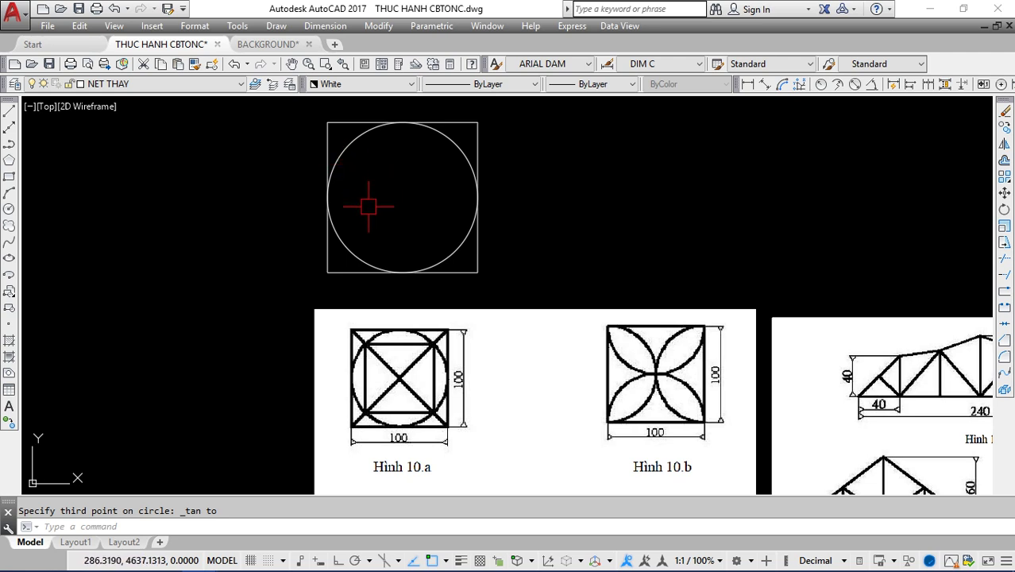
key(Escape)
Step: Draw both corner-to-corner diagonals of the 100 square
text(l)
key(Return)
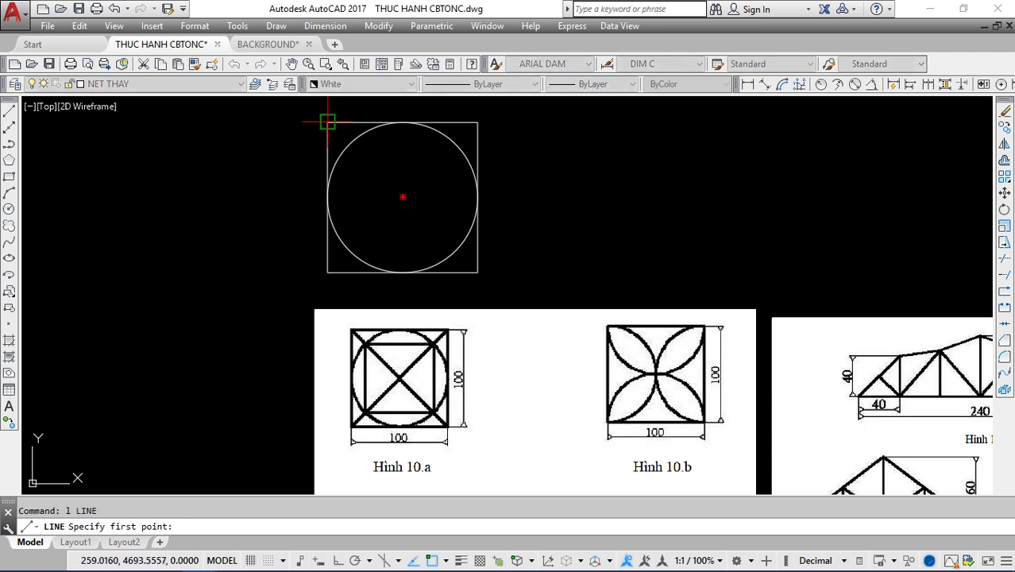
click(327, 122)
click(478, 272)
key(Return)
key(Return)
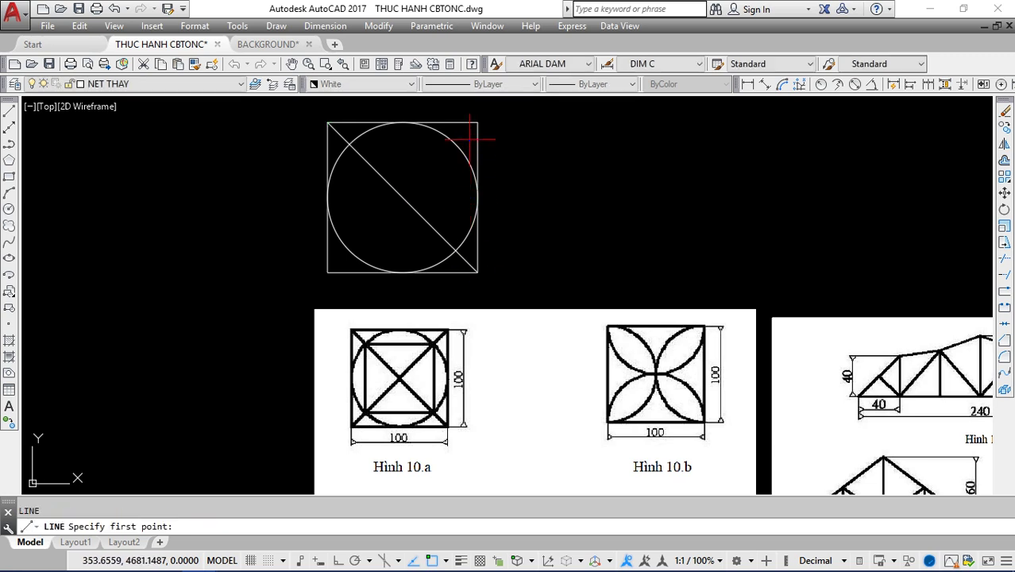
click(478, 123)
click(327, 271)
key(Return)
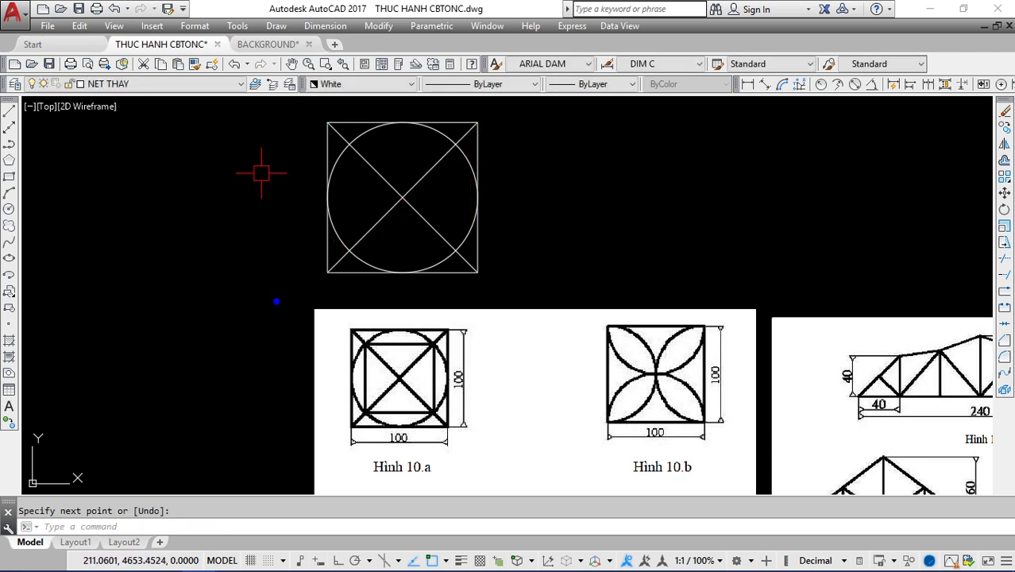
Step: Draw an inner square with opposite corners where the diagonals meet the circle
click(11, 178)
click(350, 144)
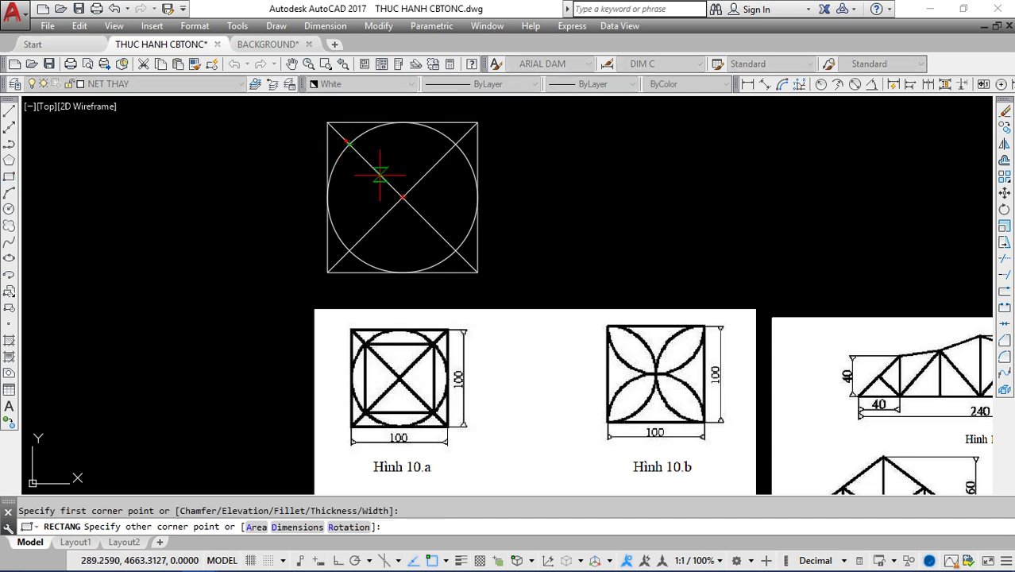
click(456, 251)
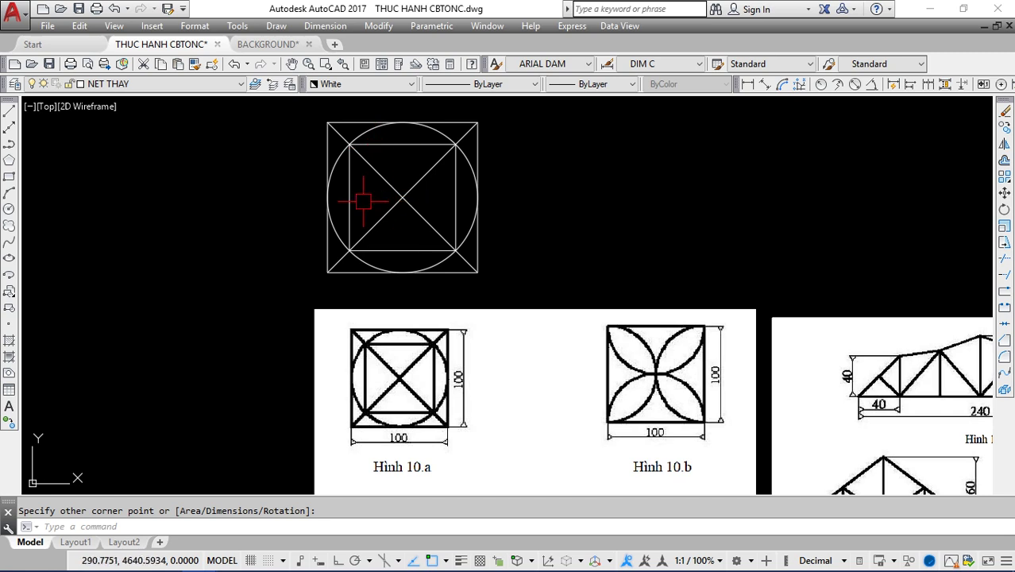
middle_drag(553, 238, 345, 222)
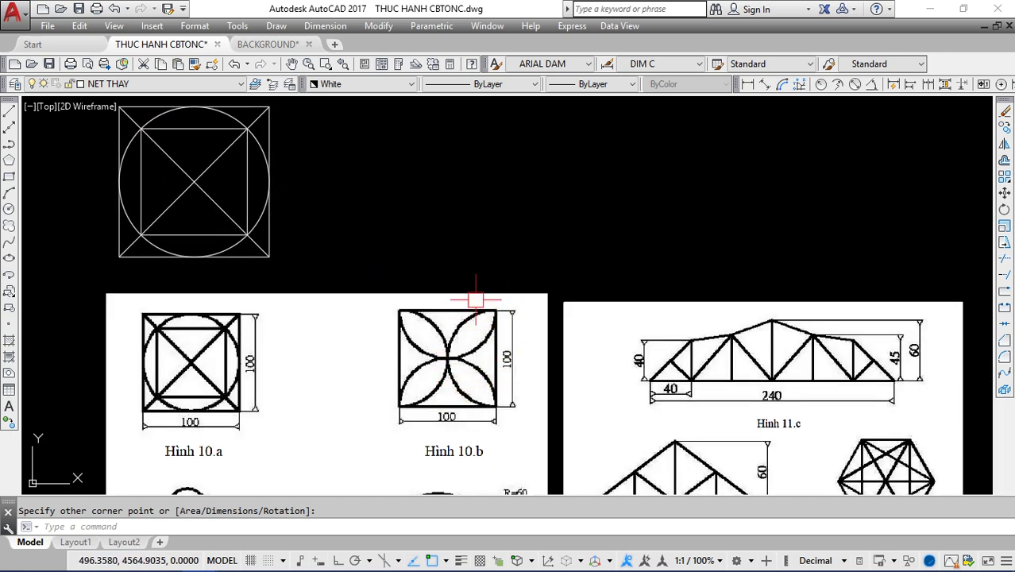
click(9, 177)
click(328, 259)
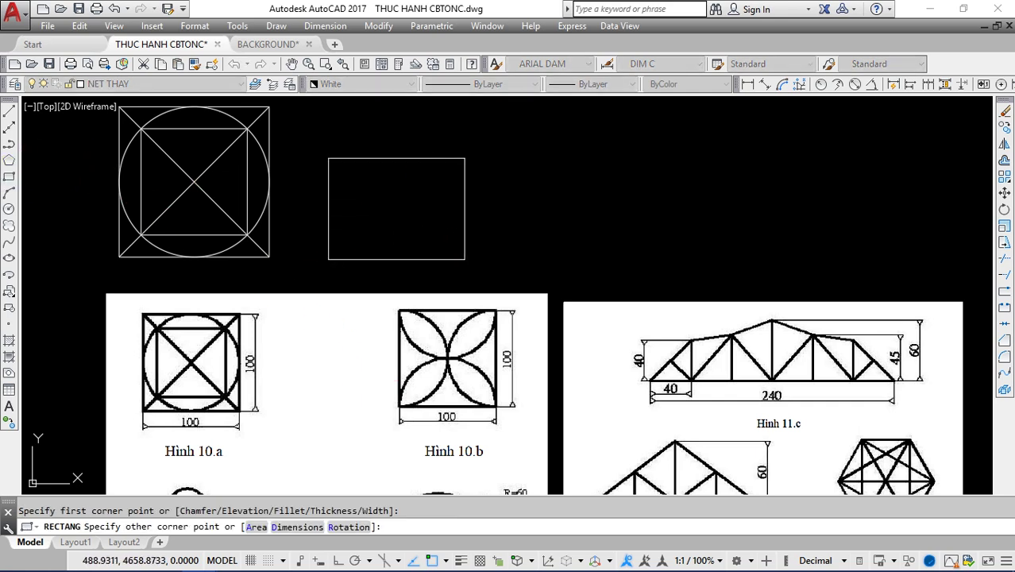
text(@1)
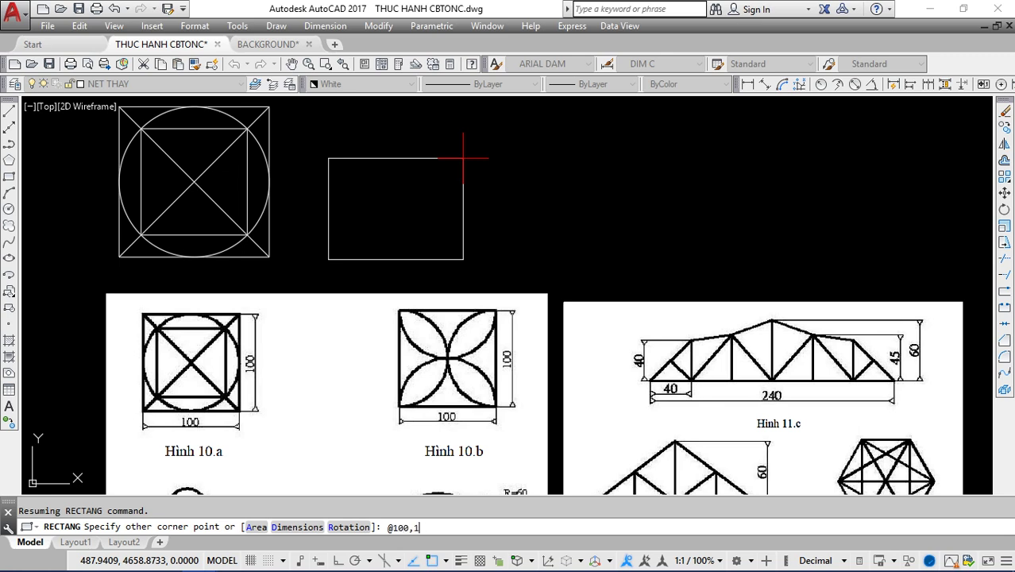
text(00)
key(Return)
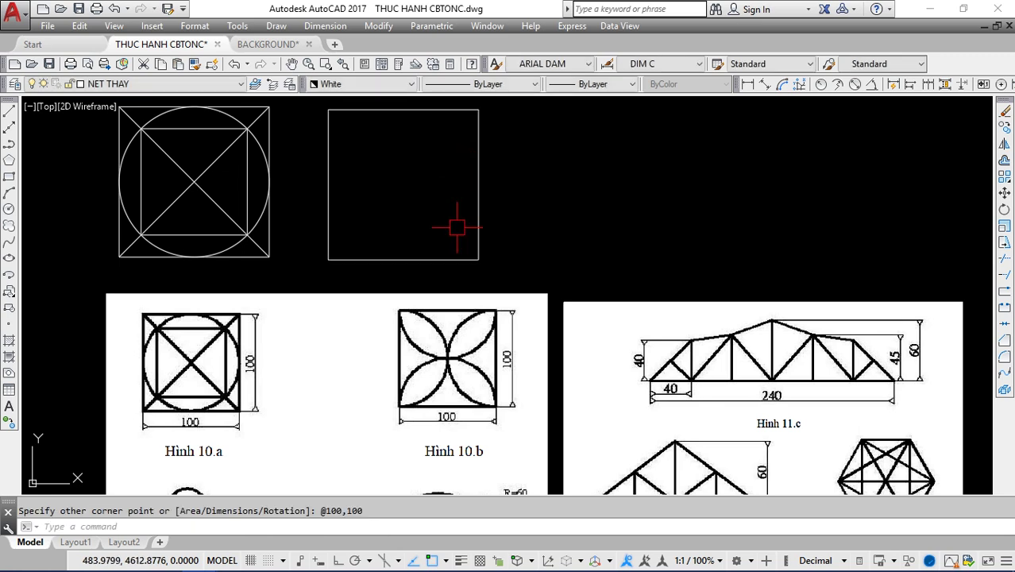
middle_drag(406, 183, 418, 198)
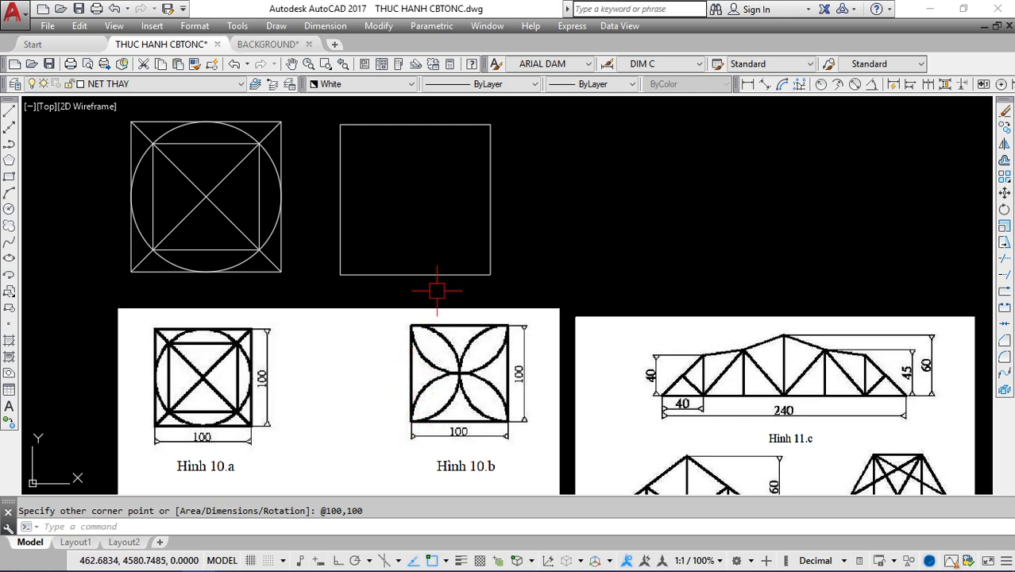
Step: Draw radius-50 circles centred on the top, right, bottom and left edge midpoints
text(c)
key(Return)
click(416, 126)
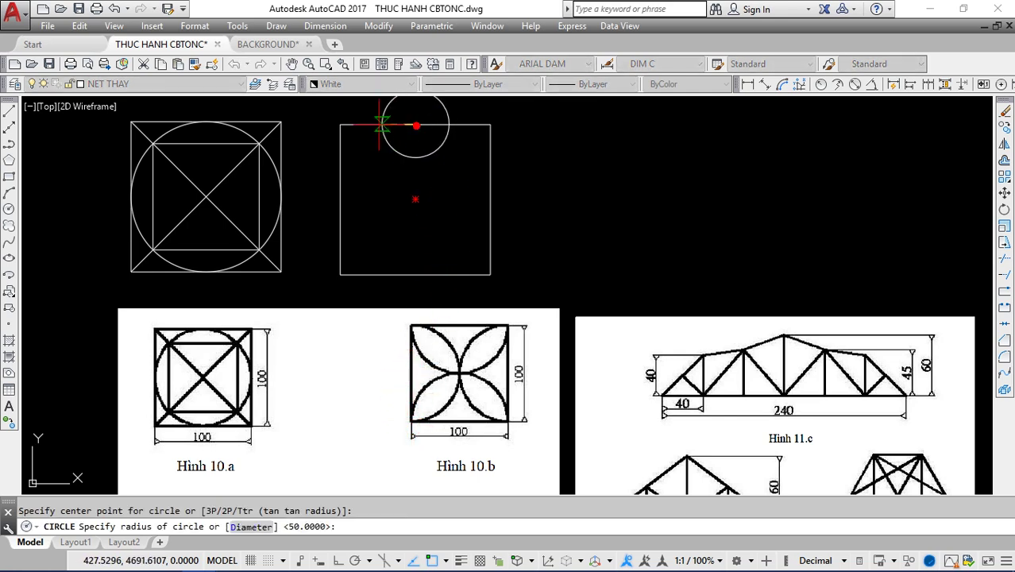
click(340, 125)
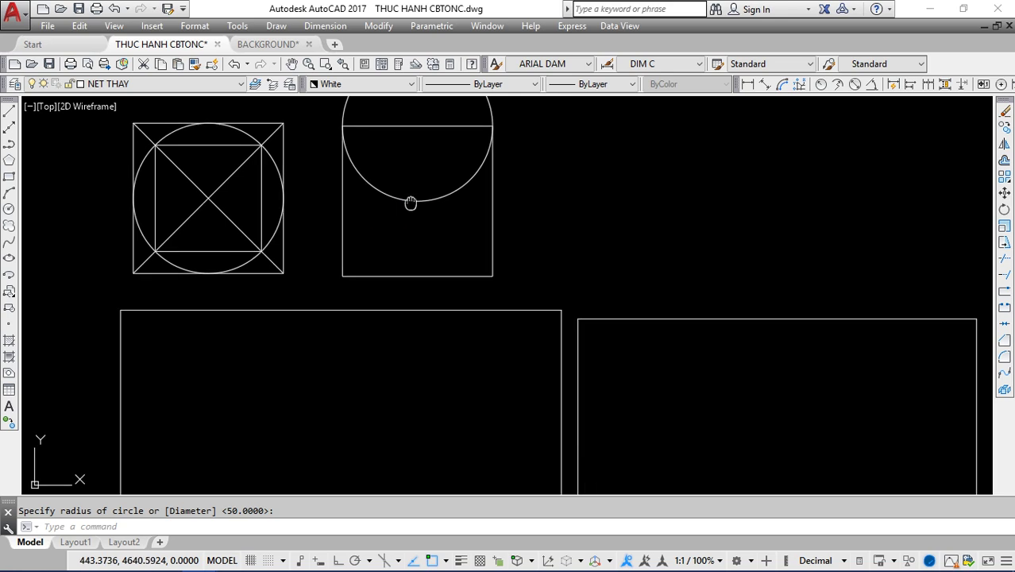
middle_drag(408, 201, 412, 219)
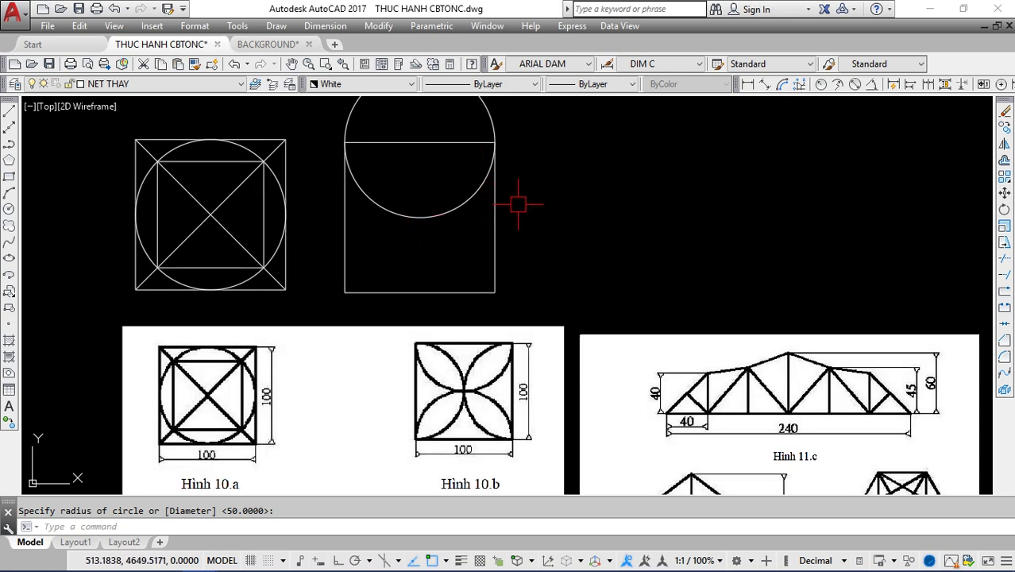
key(Return)
click(495, 218)
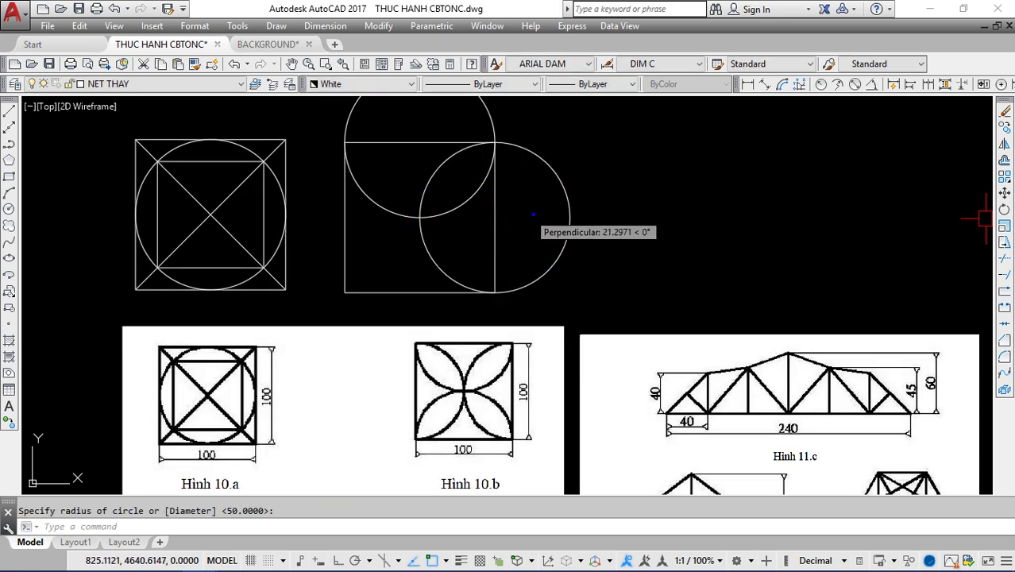
key(Return)
key(Return)
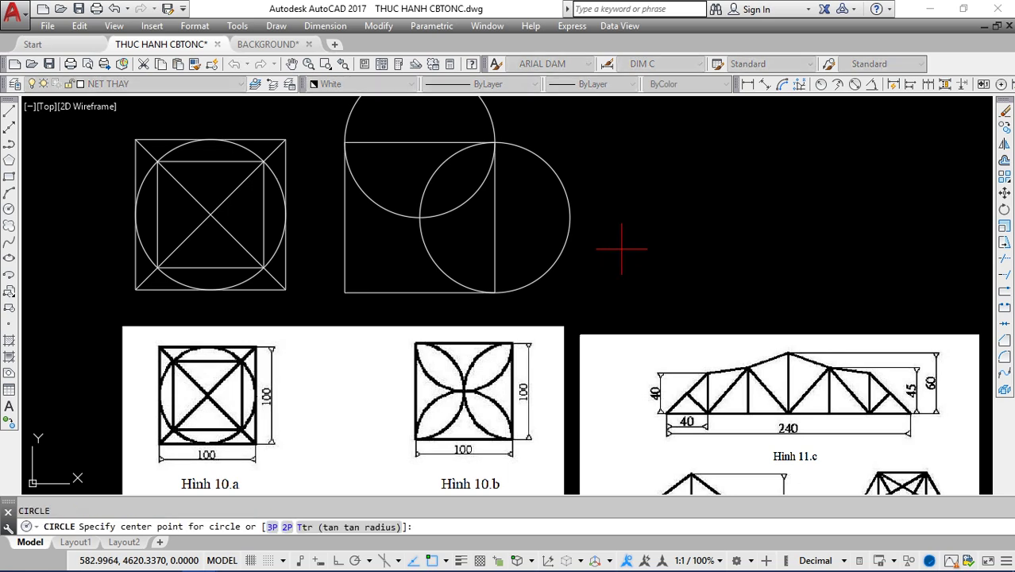
click(419, 292)
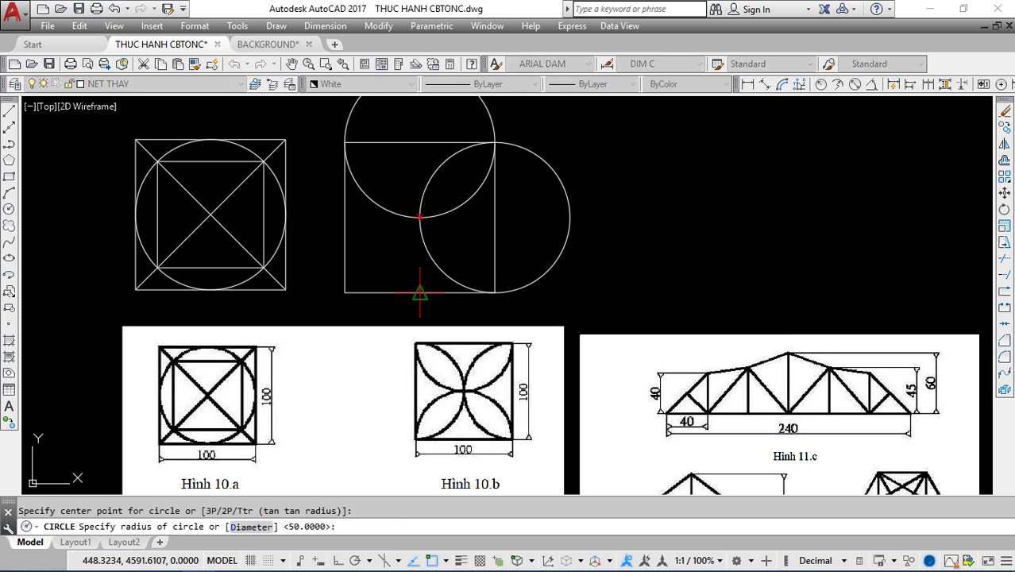
key(Return)
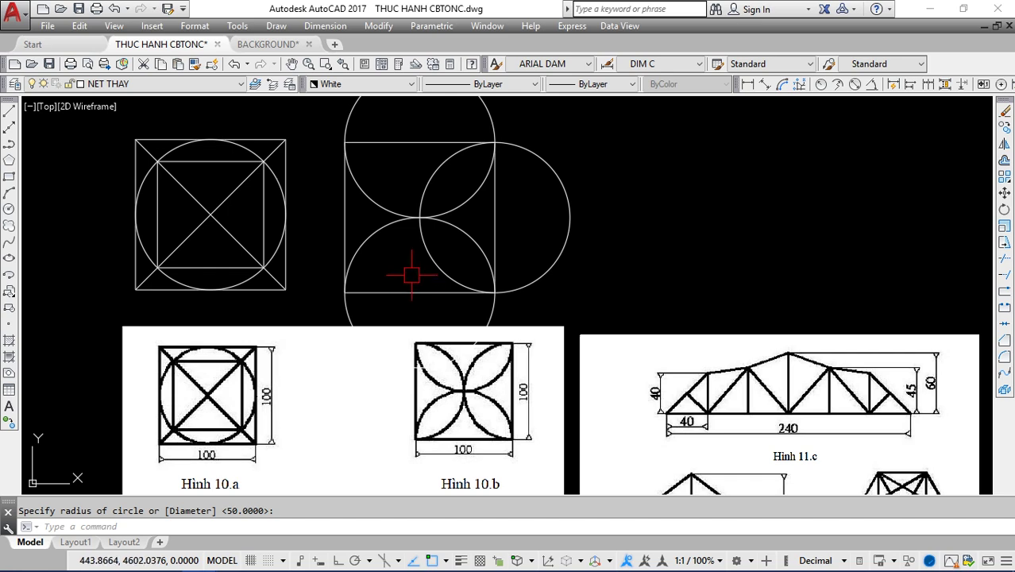
key(Return)
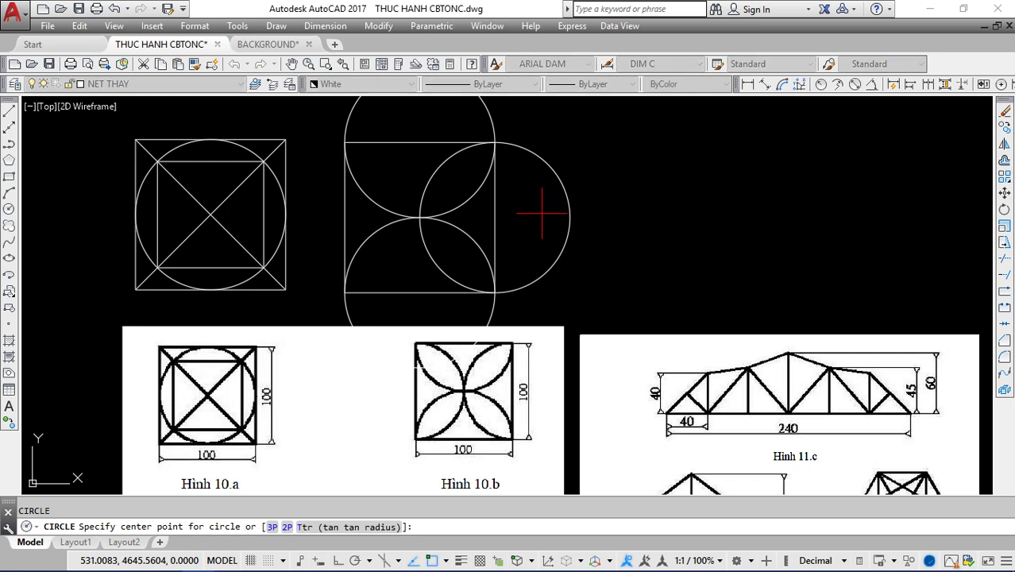
click(344, 217)
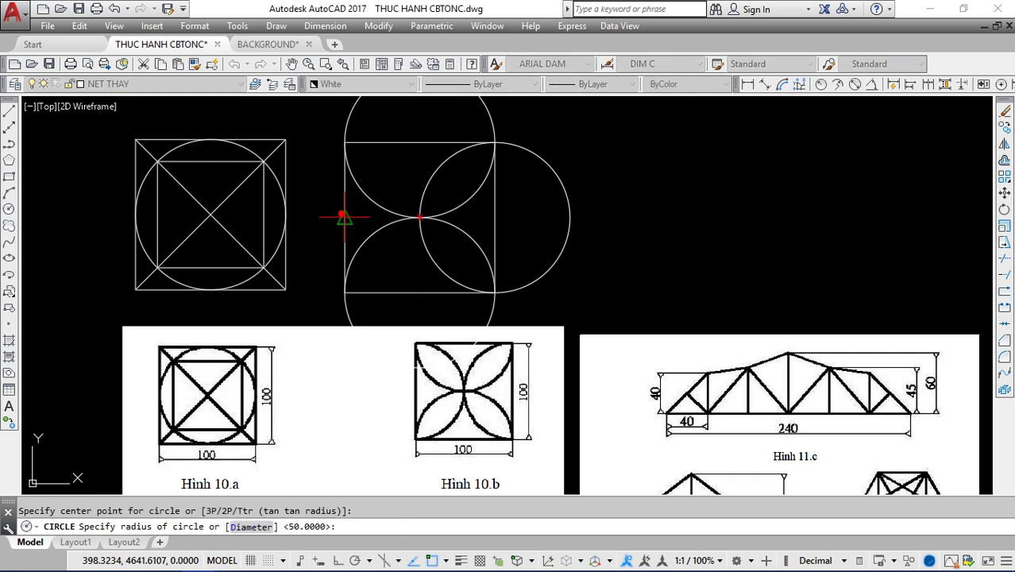
key(Return)
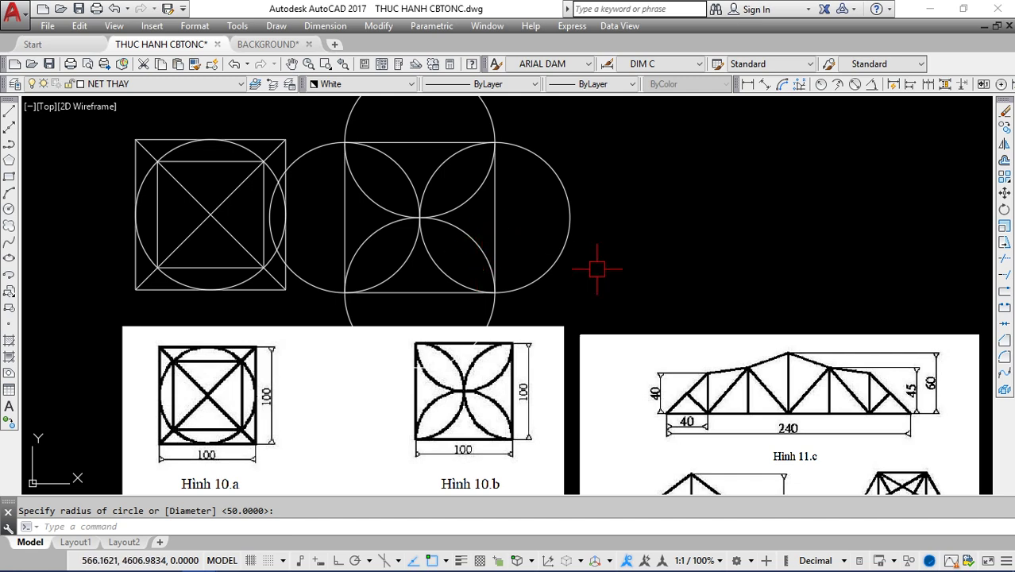
Step: Window-select the four-circle pattern and move it slightly up and right
key(Escape)
click(557, 271)
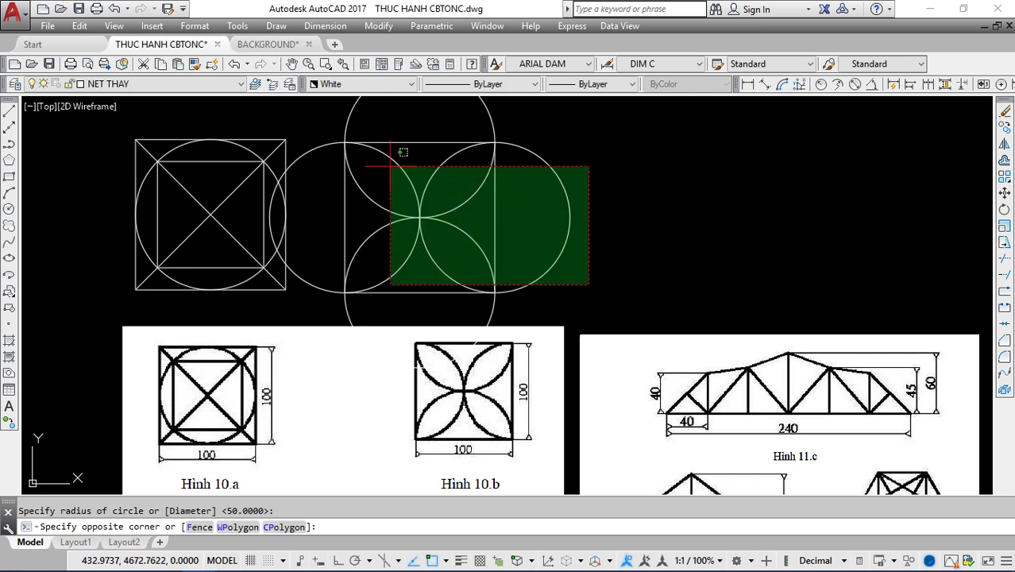
click(329, 170)
scroll(441, 261, down, 3)
text(m)
key(Return)
click(558, 219)
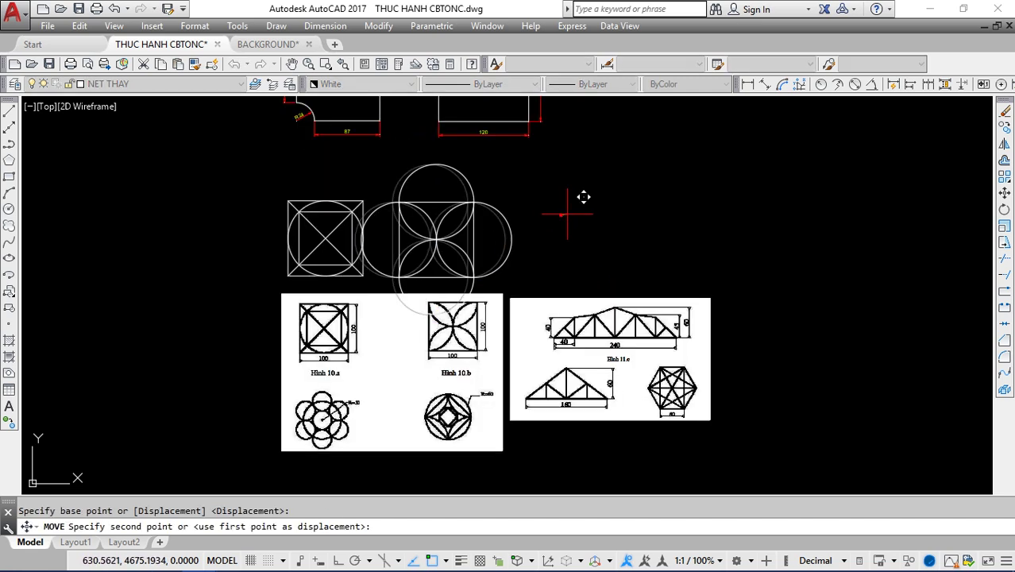
click(572, 213)
scroll(475, 236, up, 3)
text(TR)
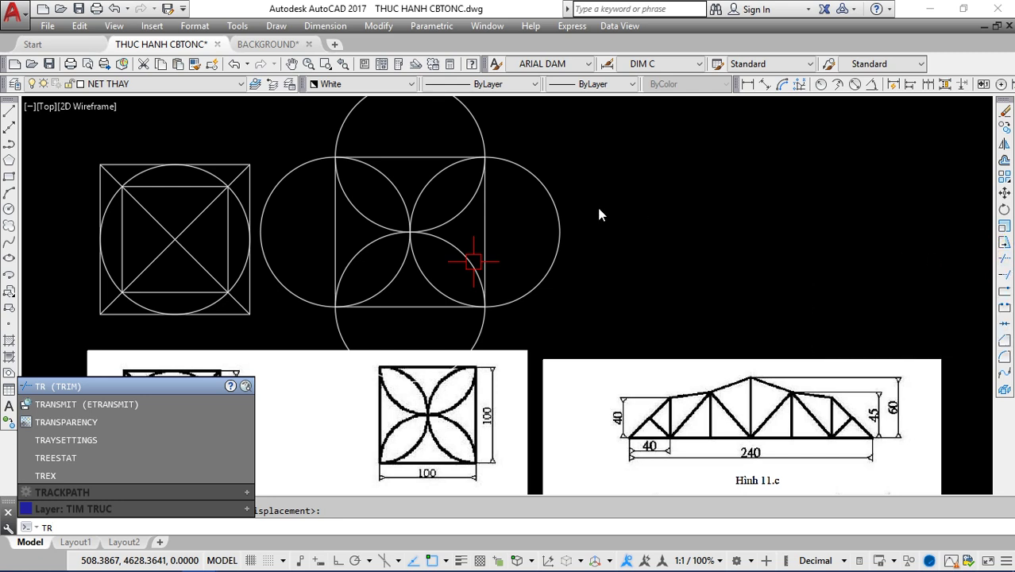
Step: Trim away the circle arcs lying outside the second square
key(Return)
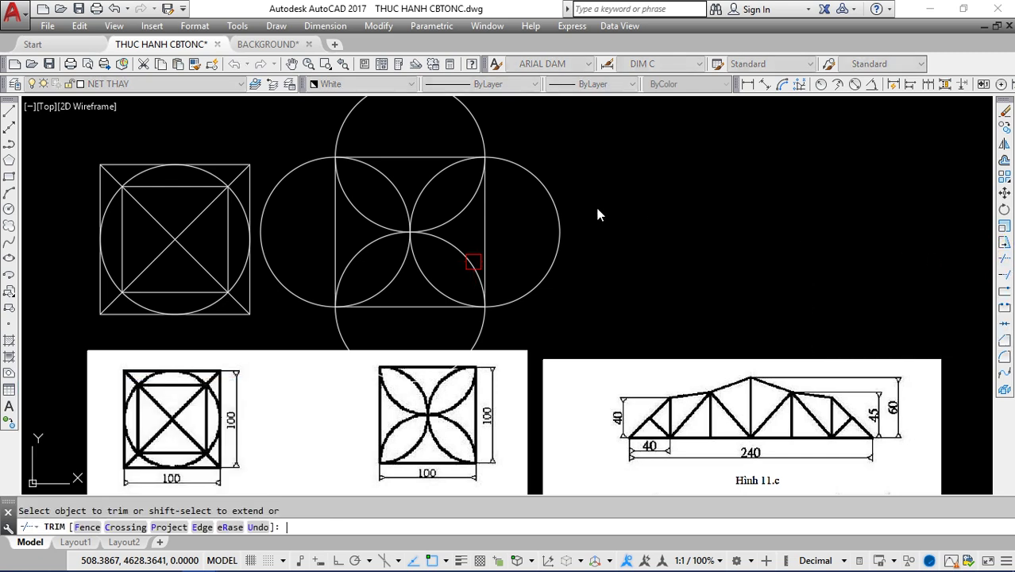
click(590, 158)
click(524, 287)
middle_drag(511, 279, 526, 344)
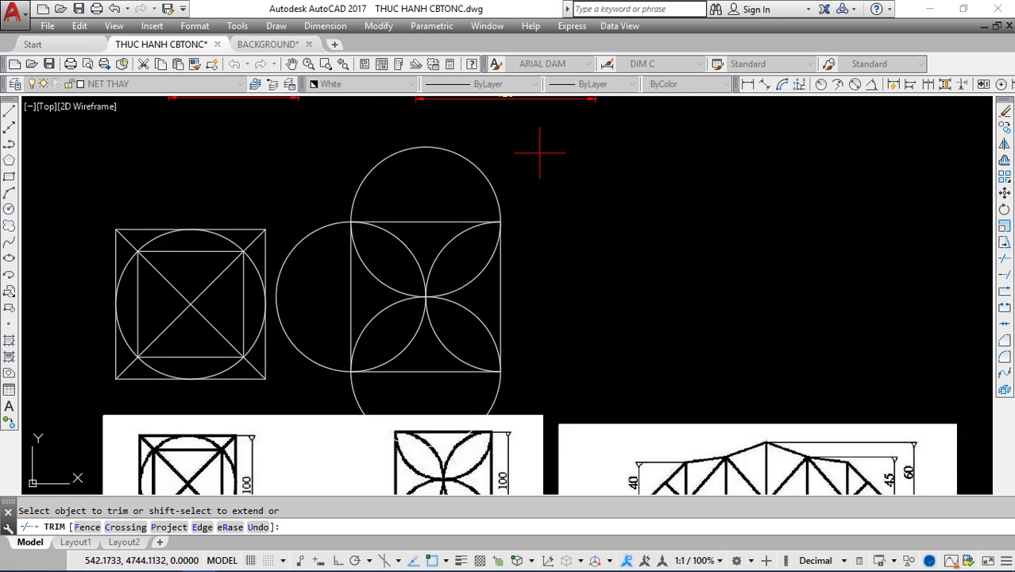
click(475, 163)
click(314, 232)
middle_drag(461, 336, 465, 299)
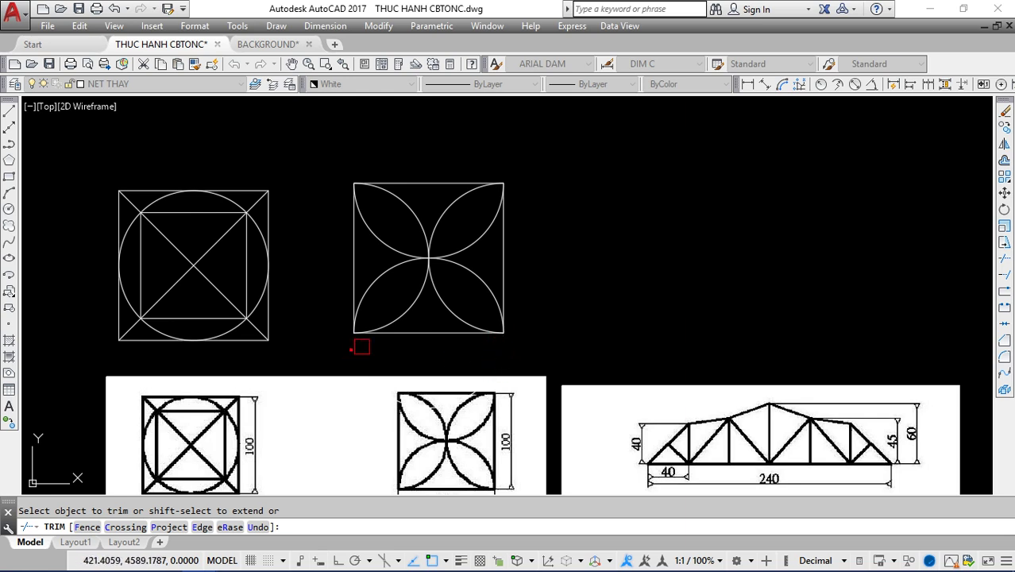
key(Return)
Step: Window-select the leftover stray arc and delete it
middle_drag(478, 264, 292, 166)
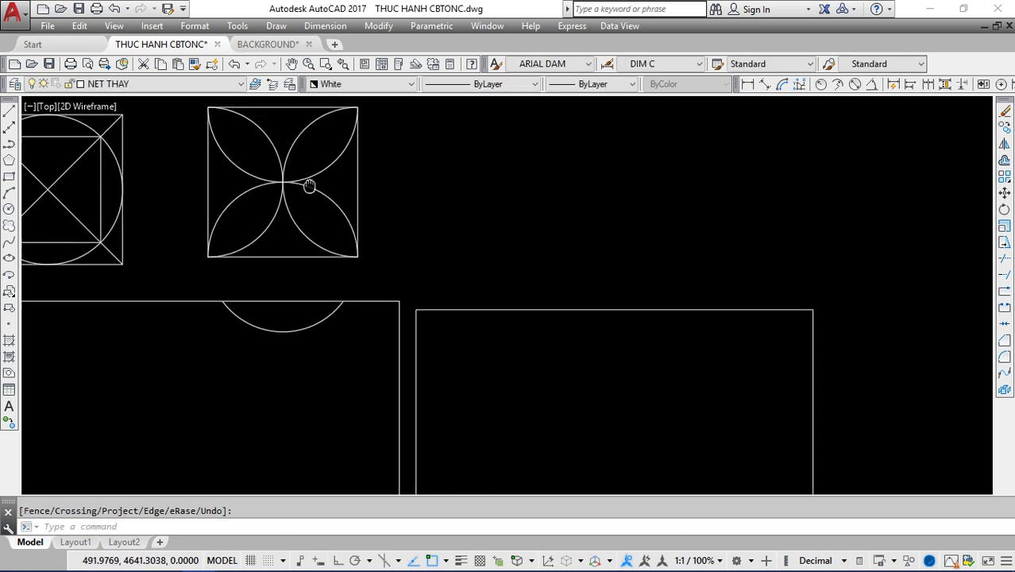
click(159, 242)
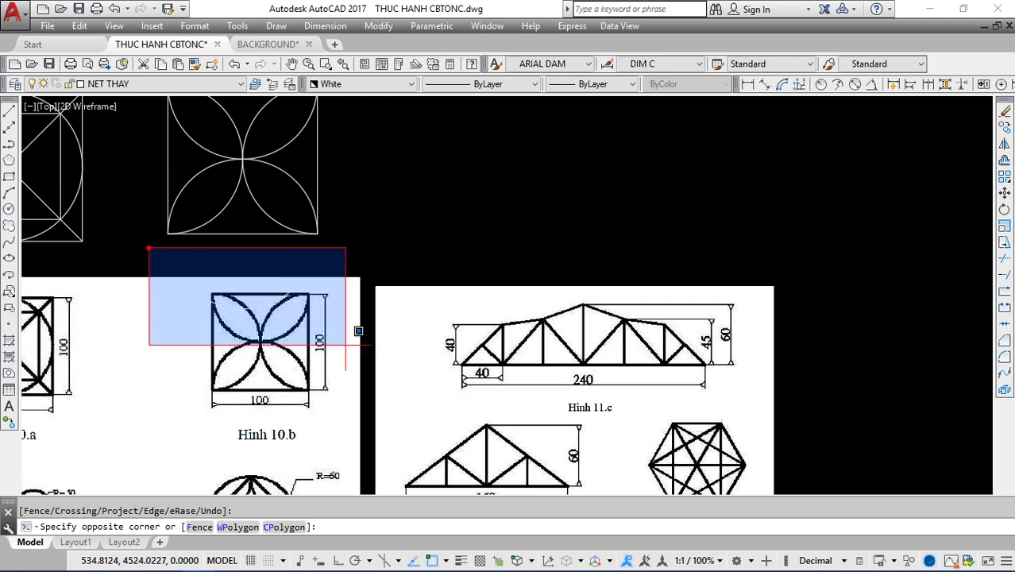
click(353, 342)
key(Delete)
scroll(525, 183, down, 3)
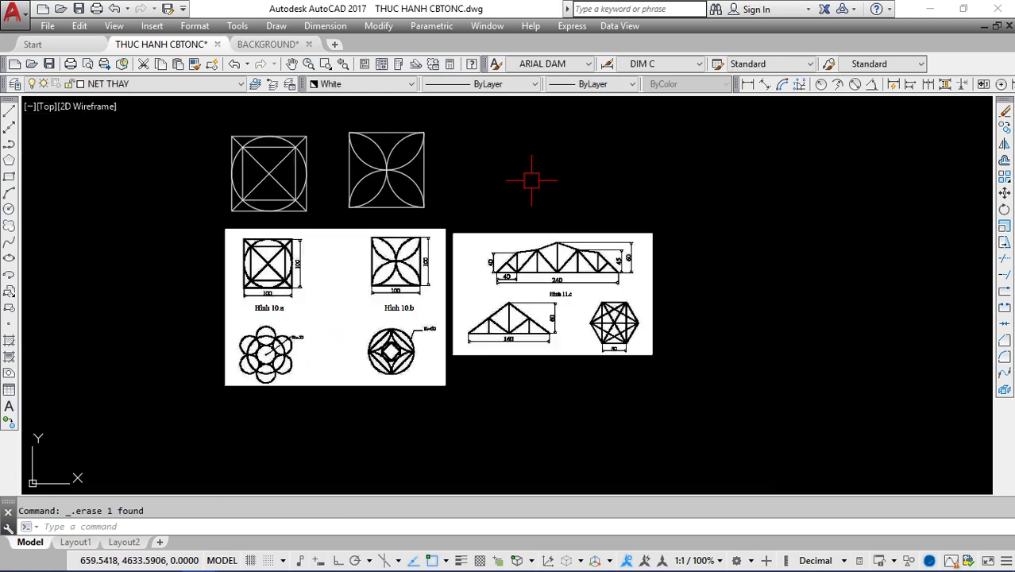
scroll(223, 385, up, 3)
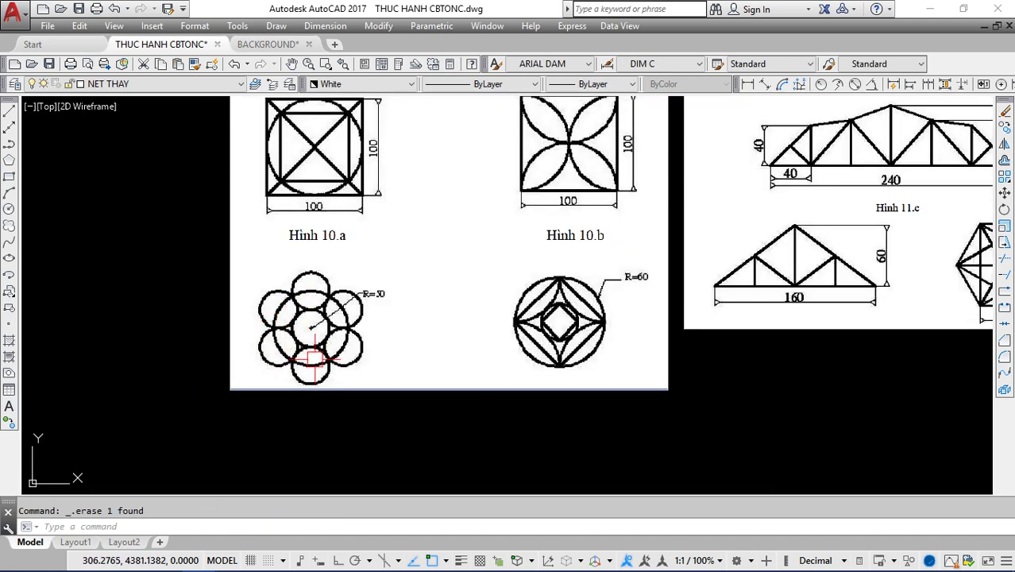
middle_drag(315, 360, 410, 207)
scroll(412, 210, up, 2)
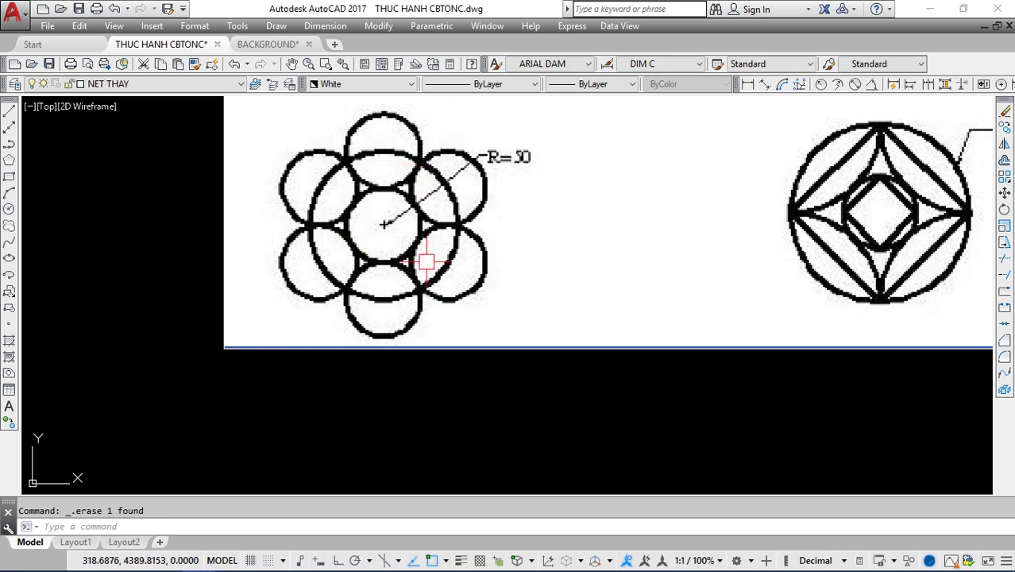
scroll(511, 236, down, 5)
scroll(511, 235, down, 4)
scroll(511, 235, down, 2)
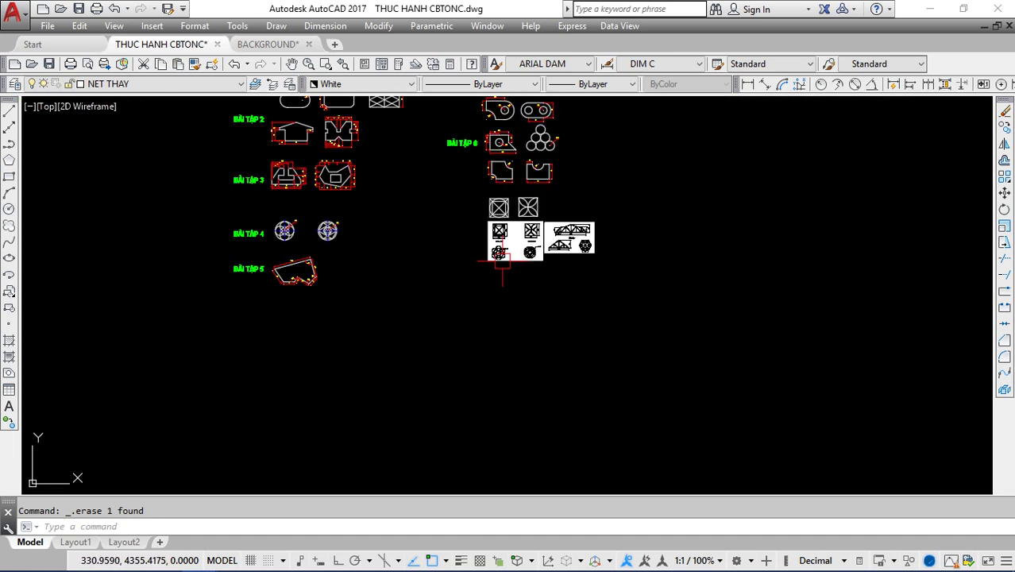
middle_drag(371, 202, 374, 278)
middle_drag(355, 214, 357, 337)
scroll(350, 247, up, 3)
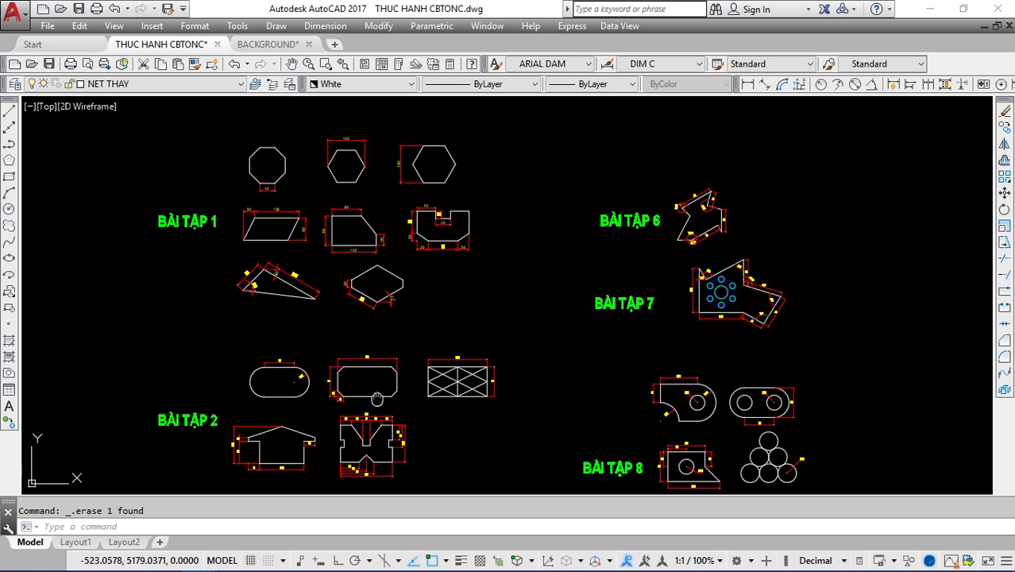
middle_drag(378, 397, 344, 221)
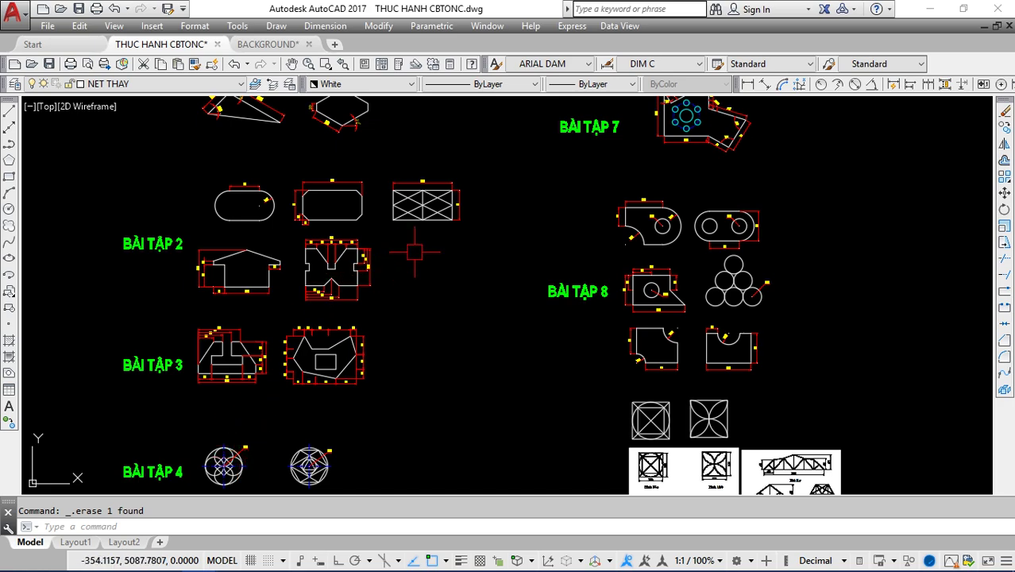
mouse_move(547, 218)
middle_down()
mouse_move(359, 363)
mouse_move(333, 446)
mouse_move(352, 423)
mouse_move(436, 106)
middle_up()
mouse_move(301, 440)
middle_down()
mouse_move(312, 403)
mouse_move(318, 421)
mouse_move(565, 364)
middle_up()
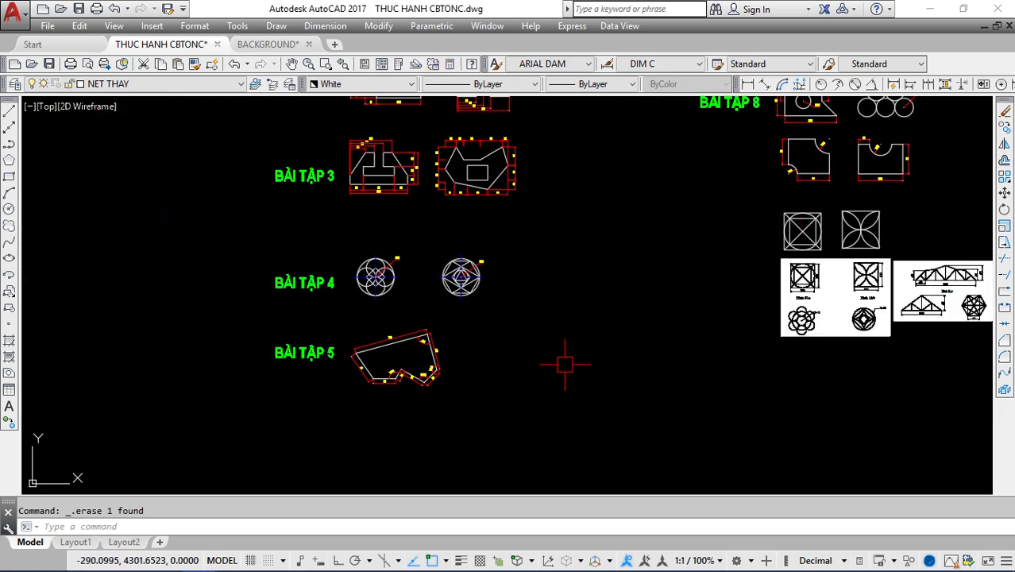
middle_drag(415, 285, 198, 445)
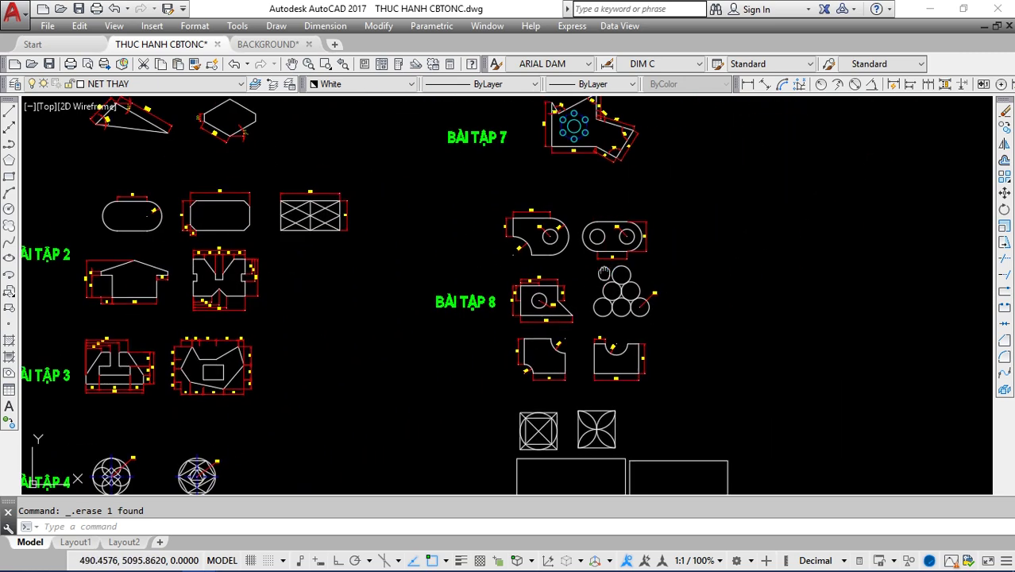
mouse_move(607, 257)
middle_down()
mouse_move(543, 459)
mouse_move(510, 223)
middle_up()
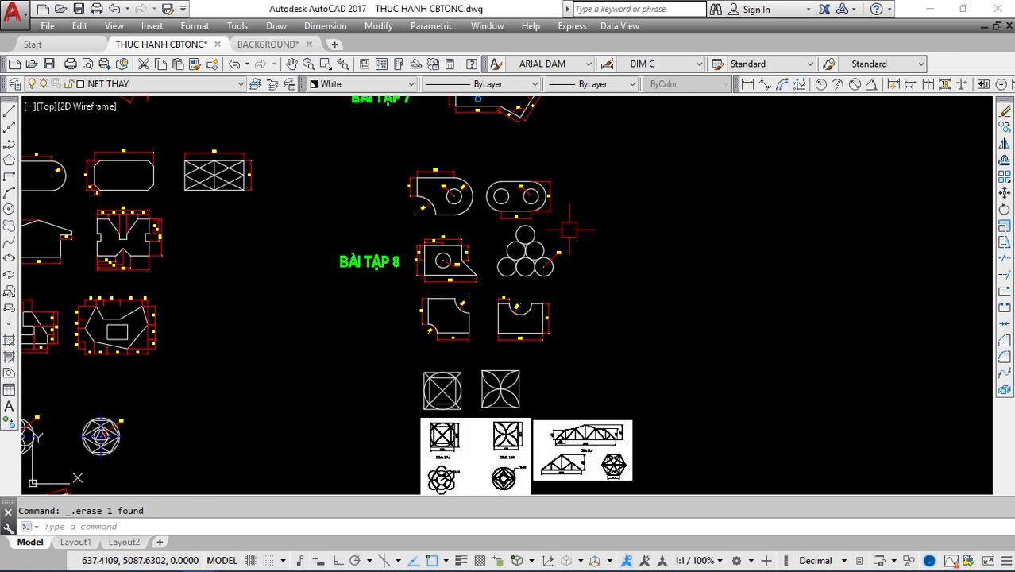
middle_drag(427, 347, 446, 192)
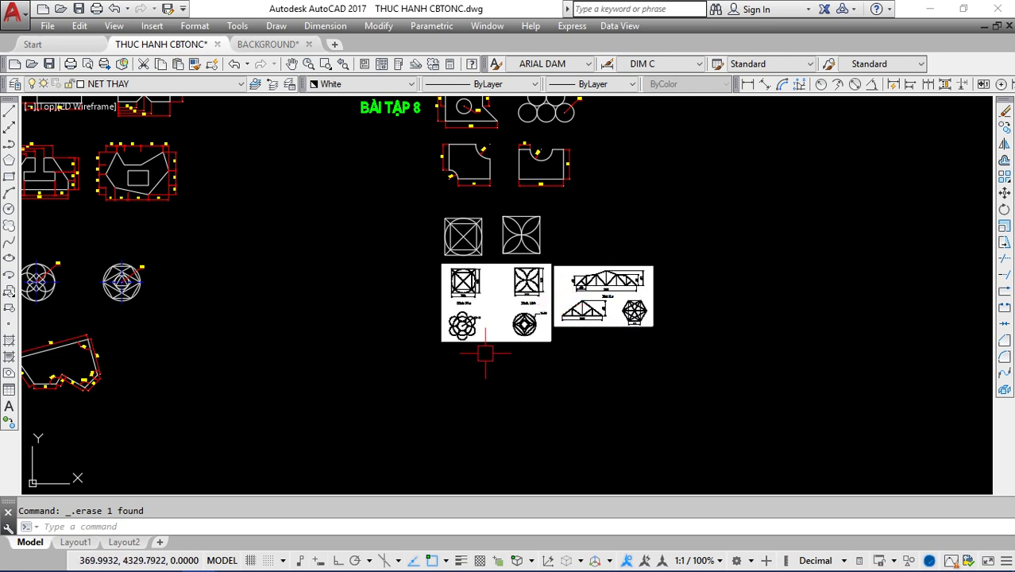
scroll(466, 353, up, 5)
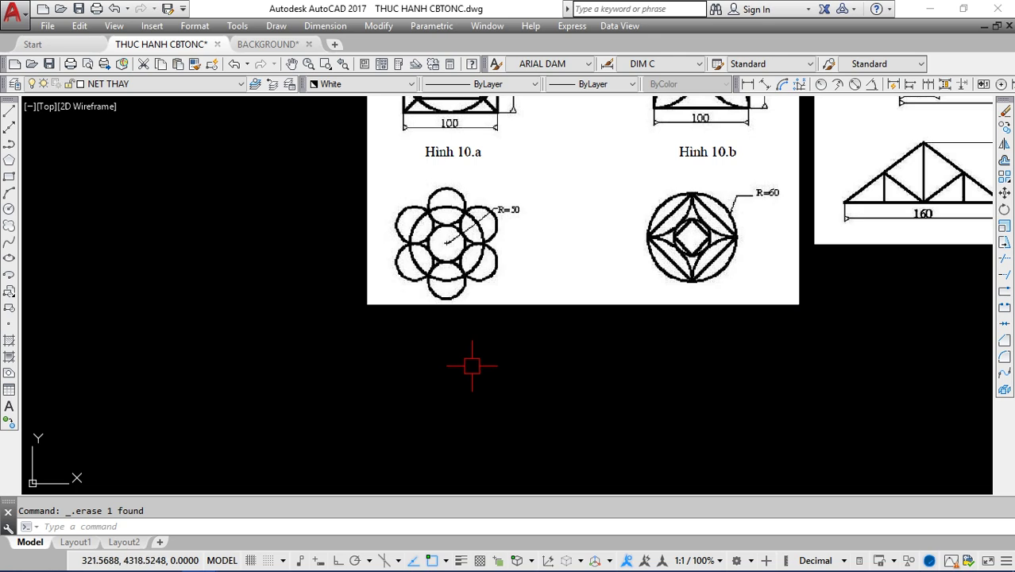
middle_drag(502, 260, 453, 243)
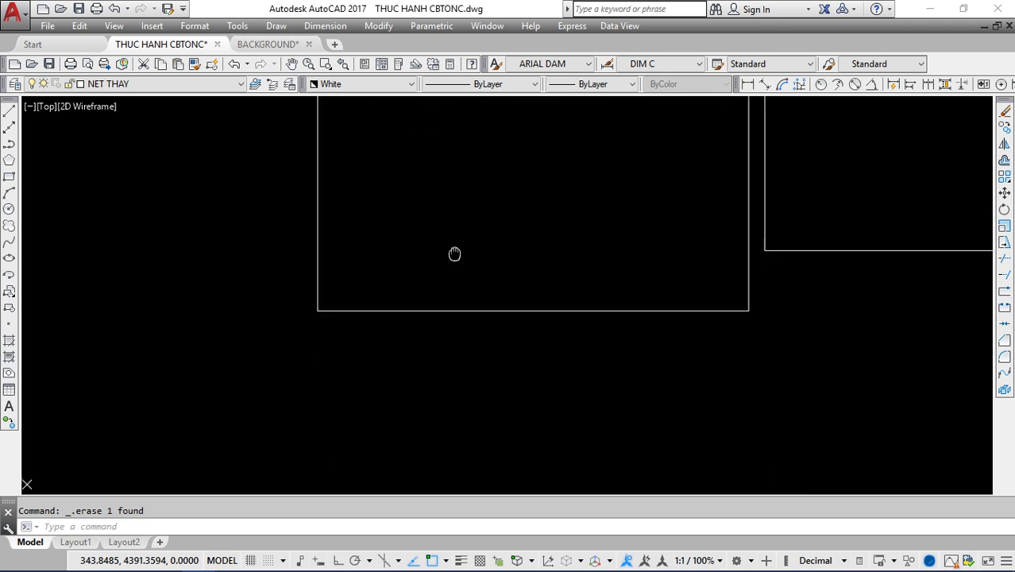
Step: Draw a radius-50 circle centred below the reference figures
text(c)
key(Return)
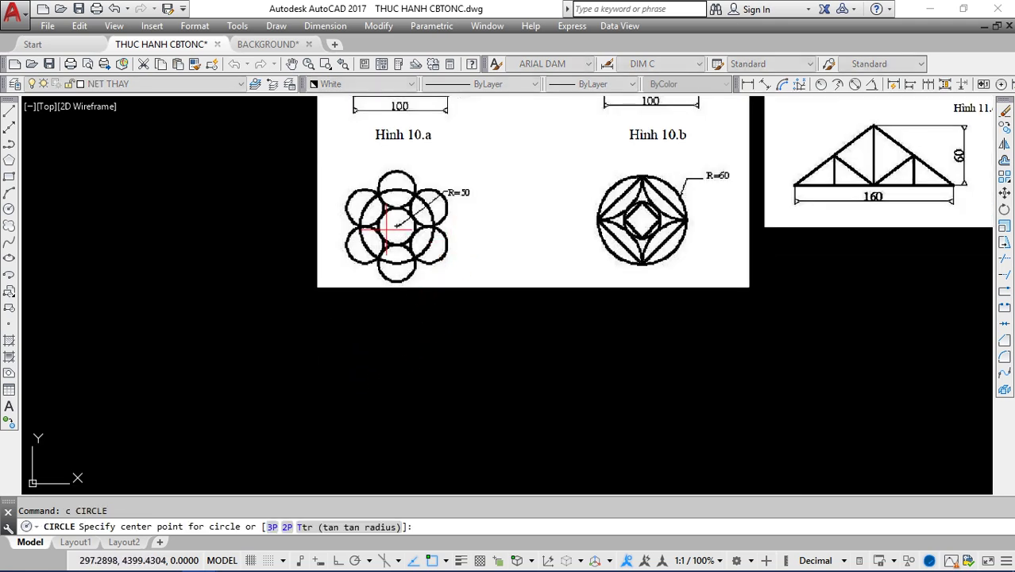
scroll(390, 199, up, 3)
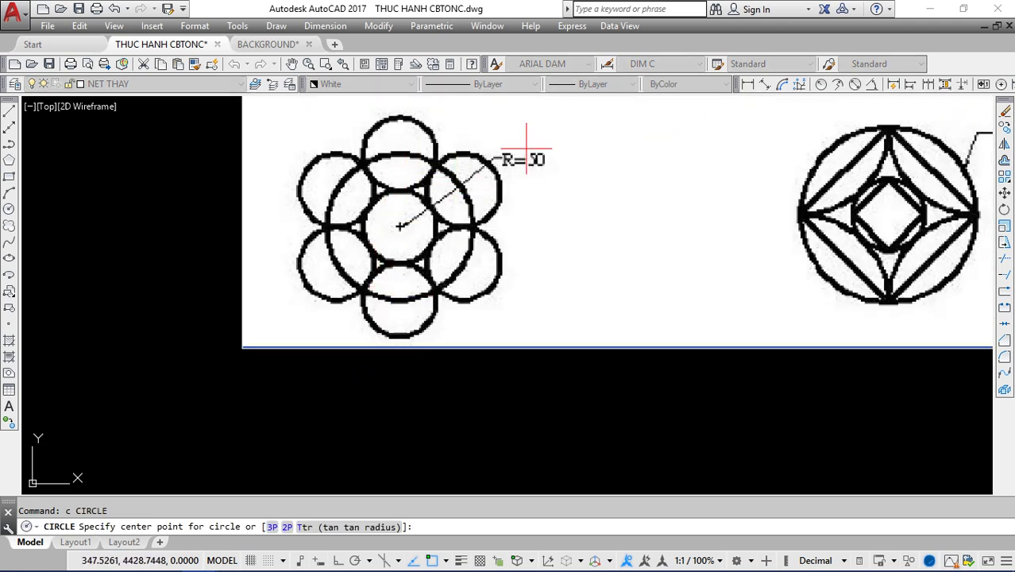
scroll(526, 148, down, 3)
click(453, 380)
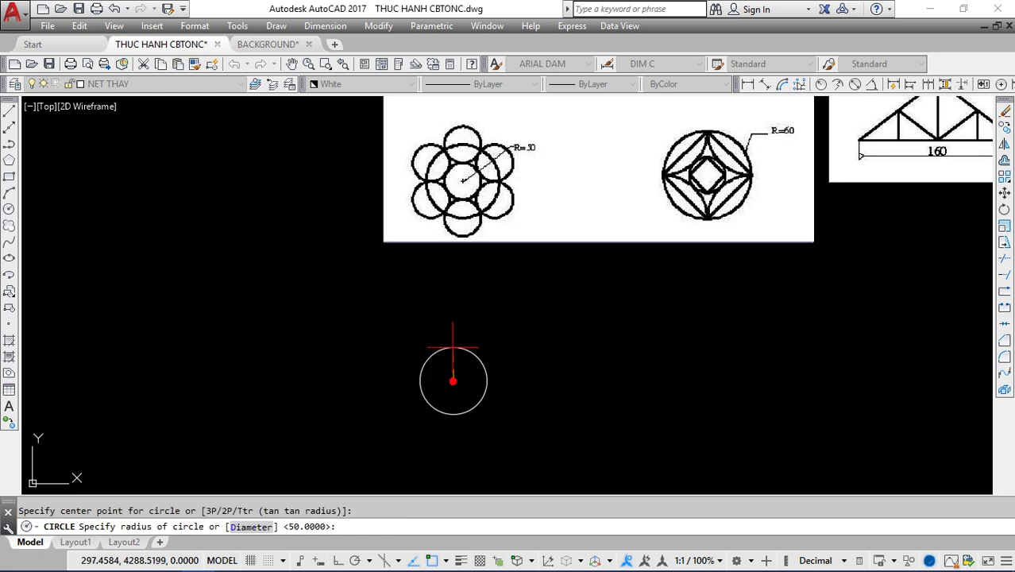
text(50)
key(Return)
text(c)
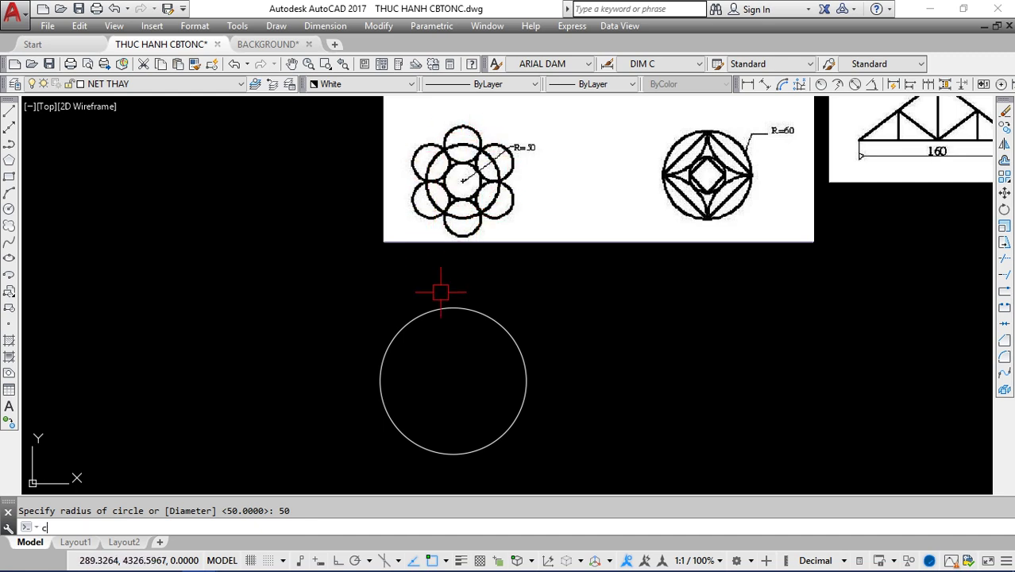
Step: Start a second circle on the first circle's top point, cancel it, and inspect the view
key(Return)
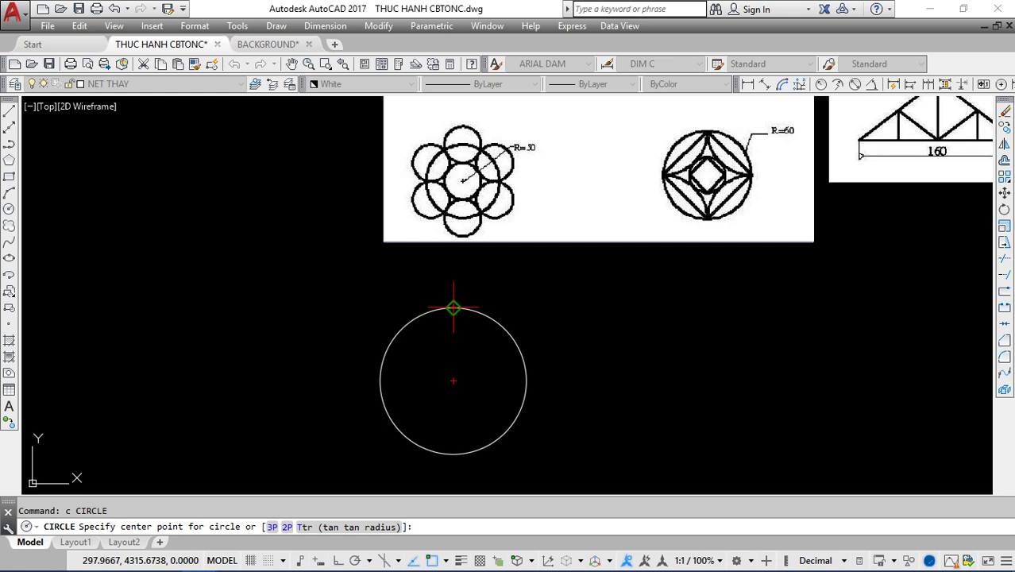
click(453, 309)
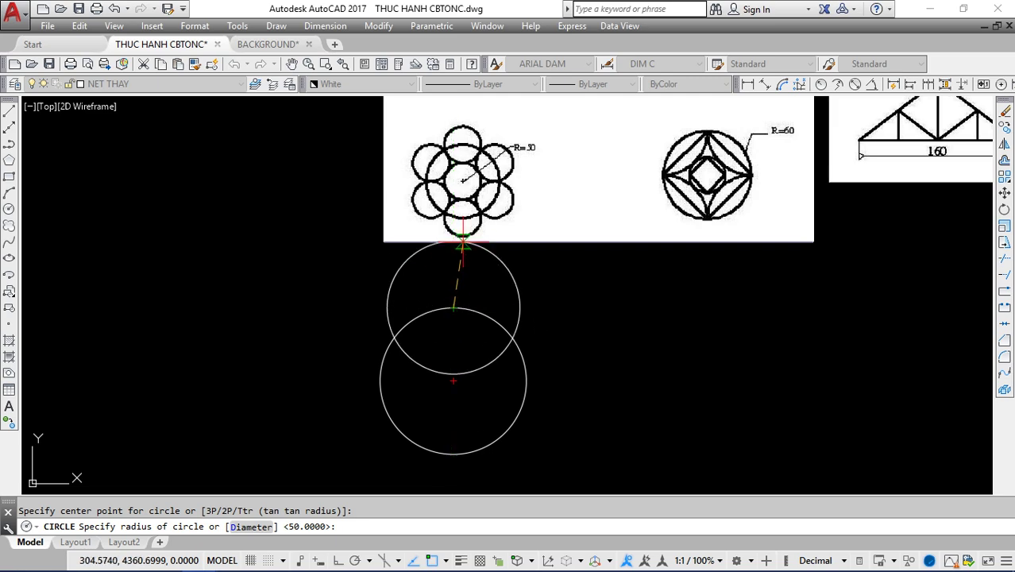
scroll(472, 211, up, 3)
scroll(459, 304, down, 3)
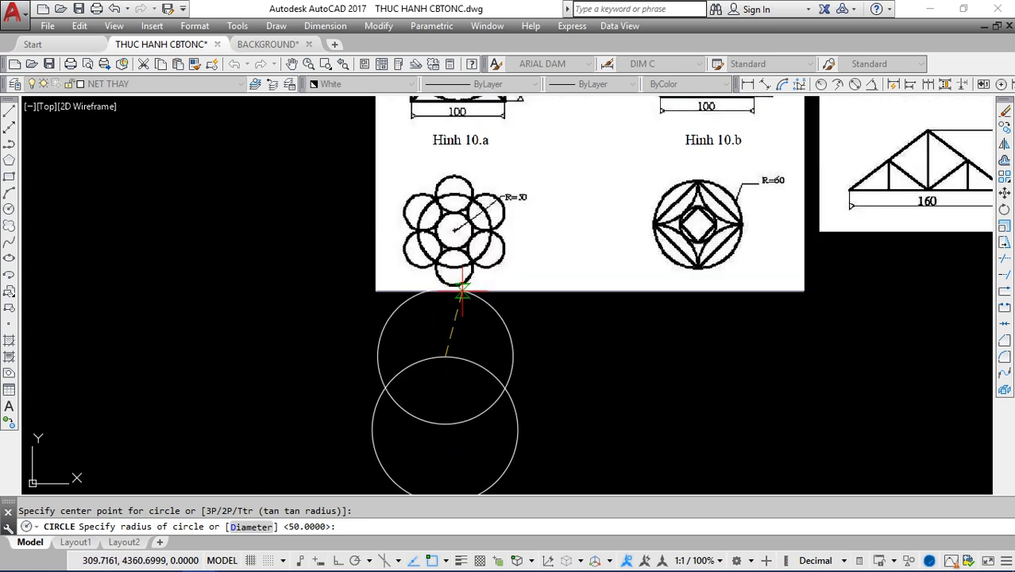
key(Escape)
scroll(460, 216, up, 3)
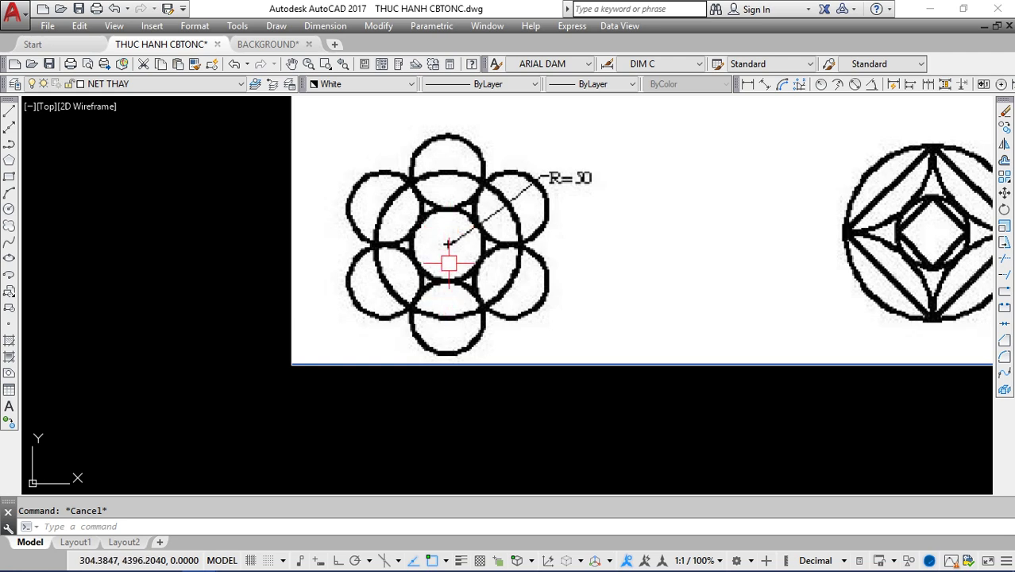
scroll(445, 302, up, 3)
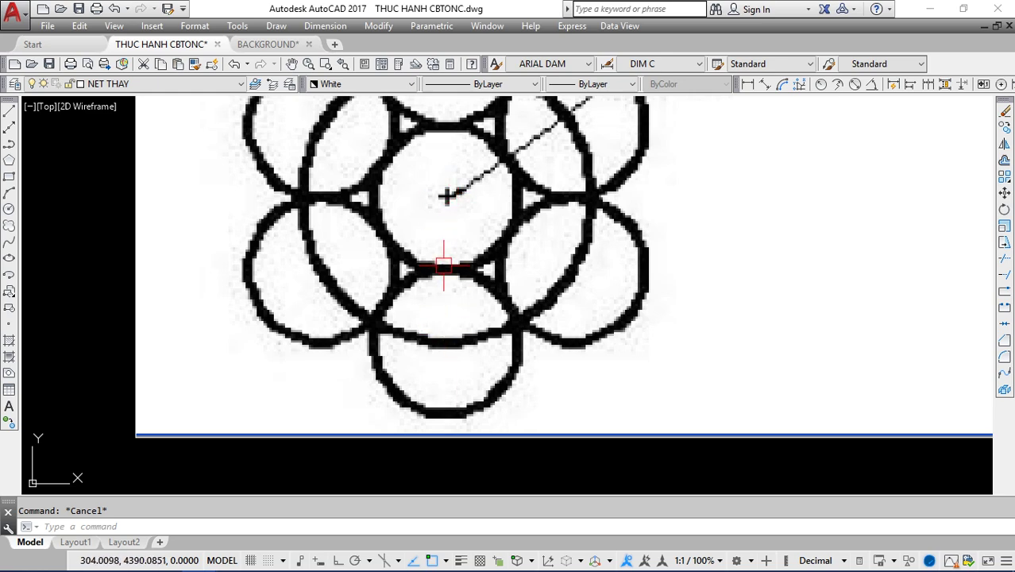
scroll(443, 266, down, 5)
middle_drag(454, 340, 447, 281)
Step: Draw a vertical diameter from the circle's top quadrant to its bottom quadrant
text(l)
key(Return)
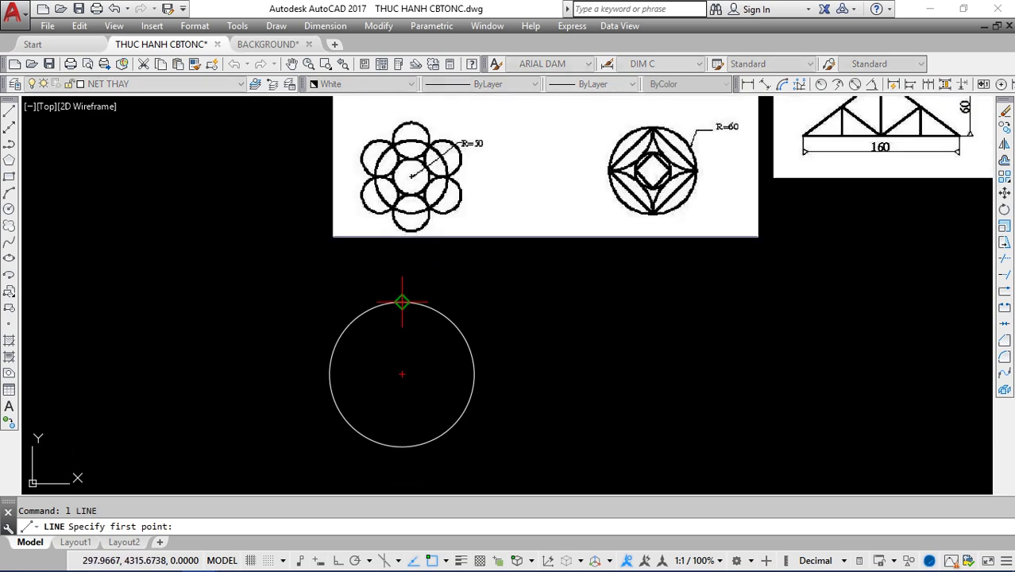
click(402, 302)
click(402, 442)
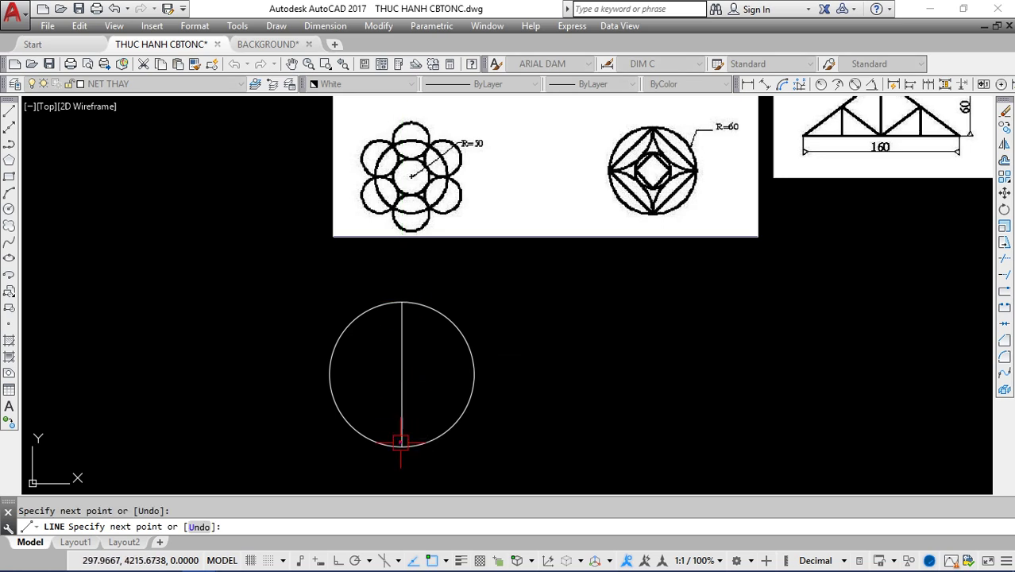
key(Return)
Step: Copy the circle and its diameter once to the right
click(498, 446)
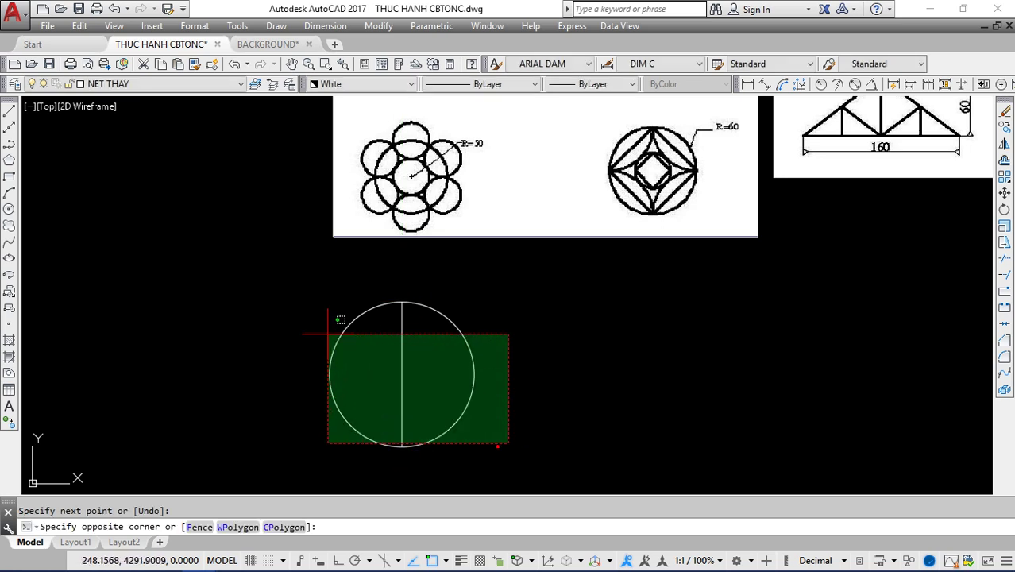
click(328, 334)
text(co)
key(Return)
click(388, 383)
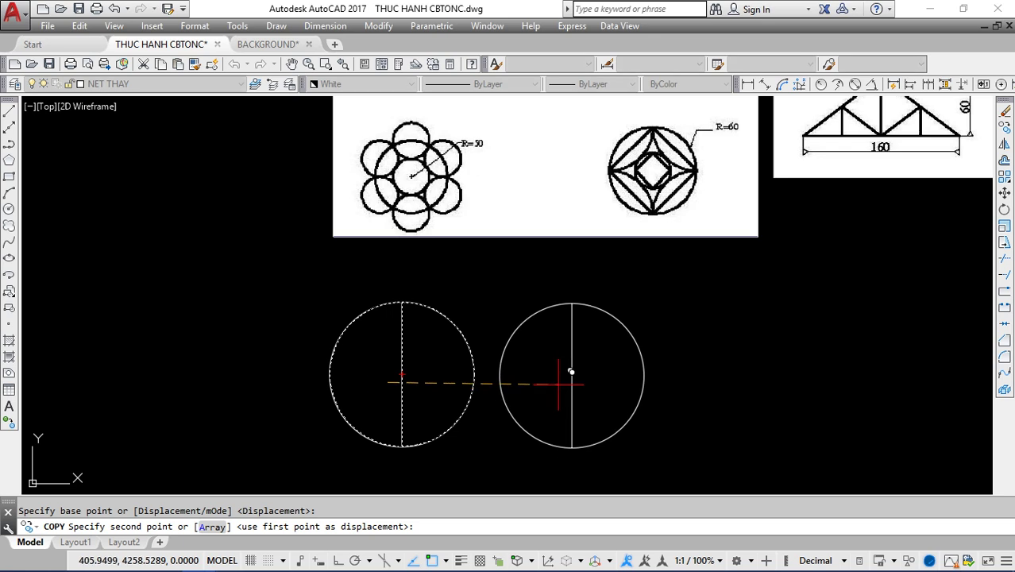
click(571, 371)
key(Escape)
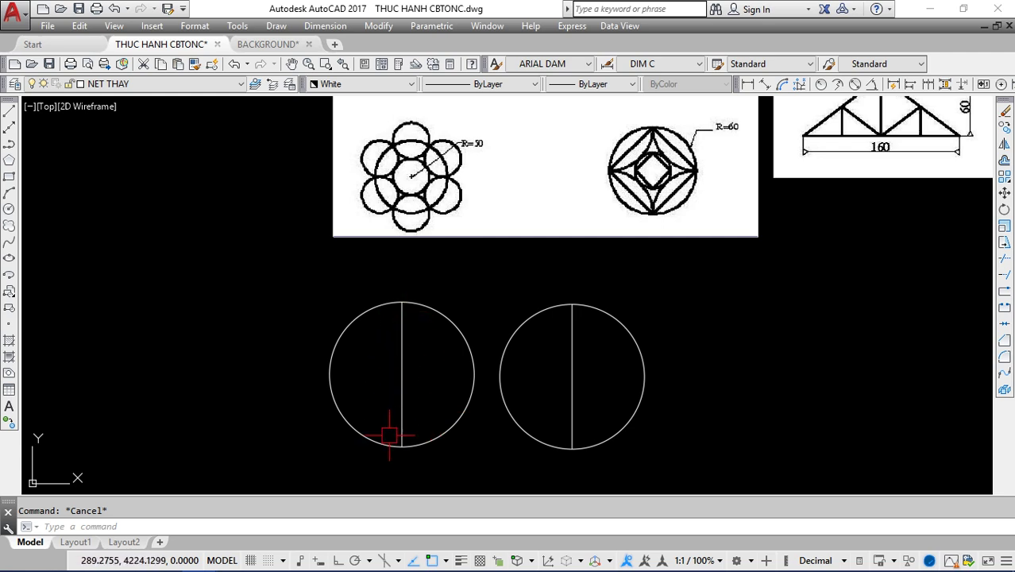
Step: Divide the left circle's vertical diameter into 4 equal segments
text(di)
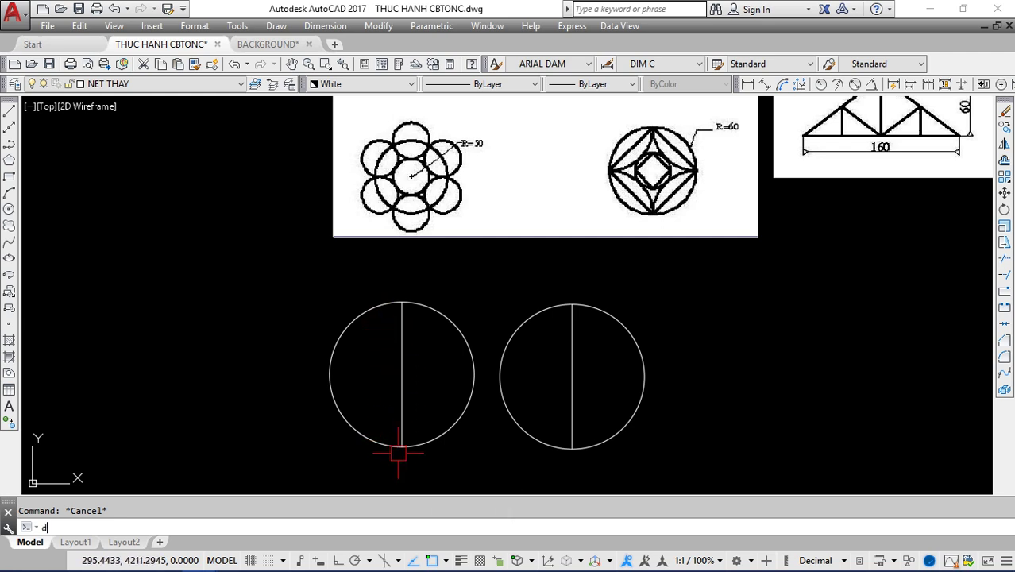
key(Return)
click(402, 390)
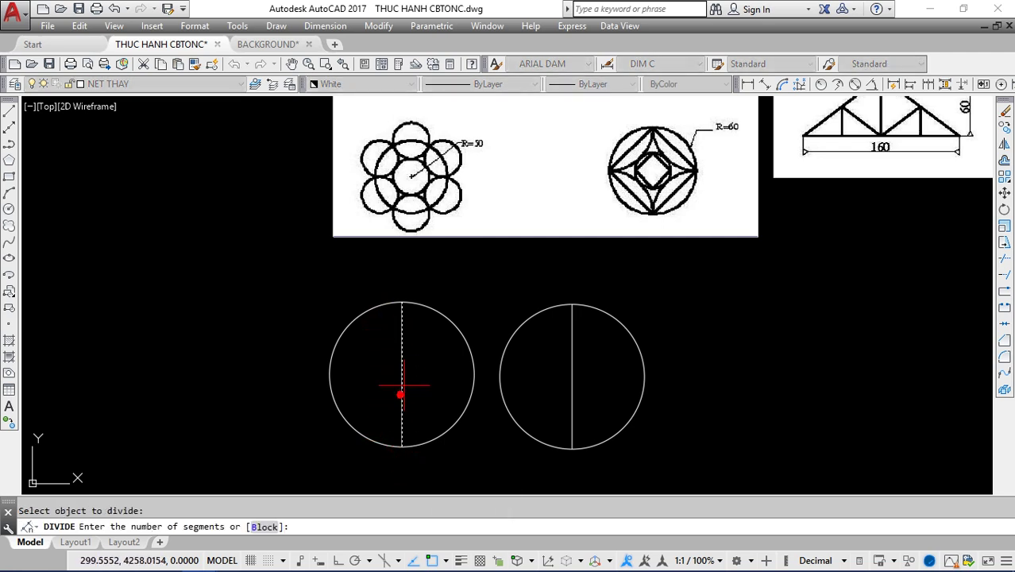
text(4)
key(Return)
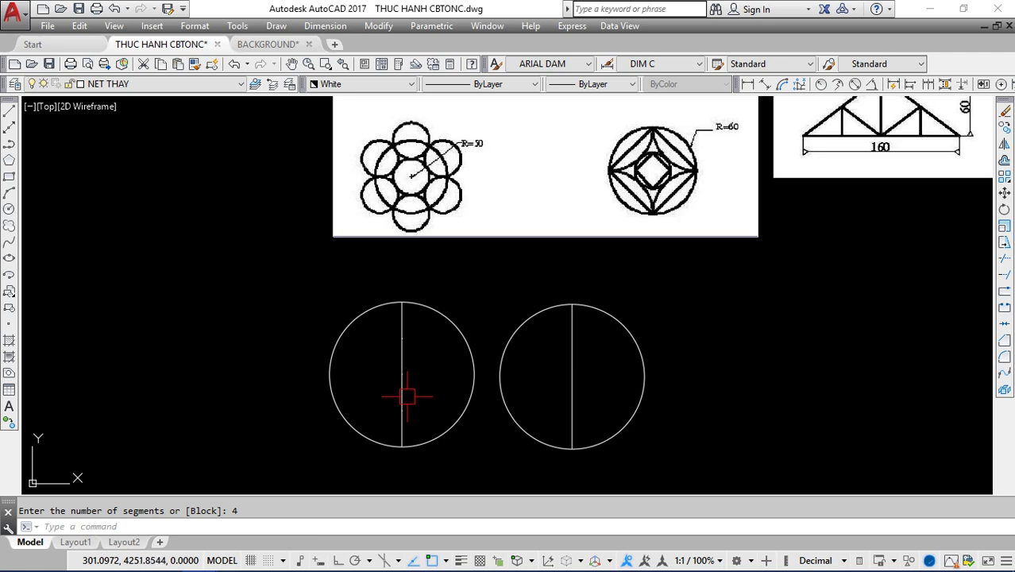
text(l)
key(Return)
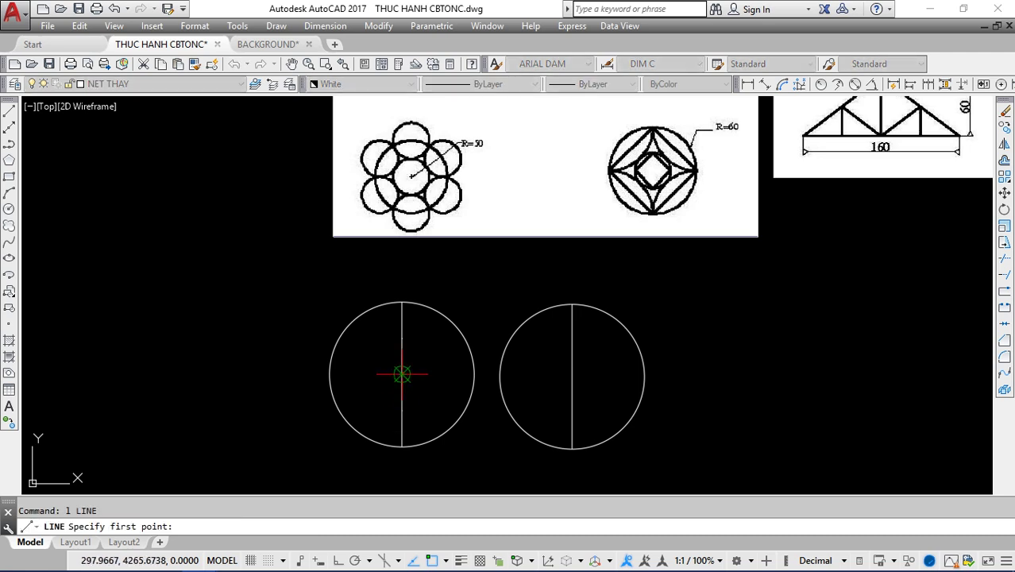
click(402, 373)
key(Escape)
key(Return)
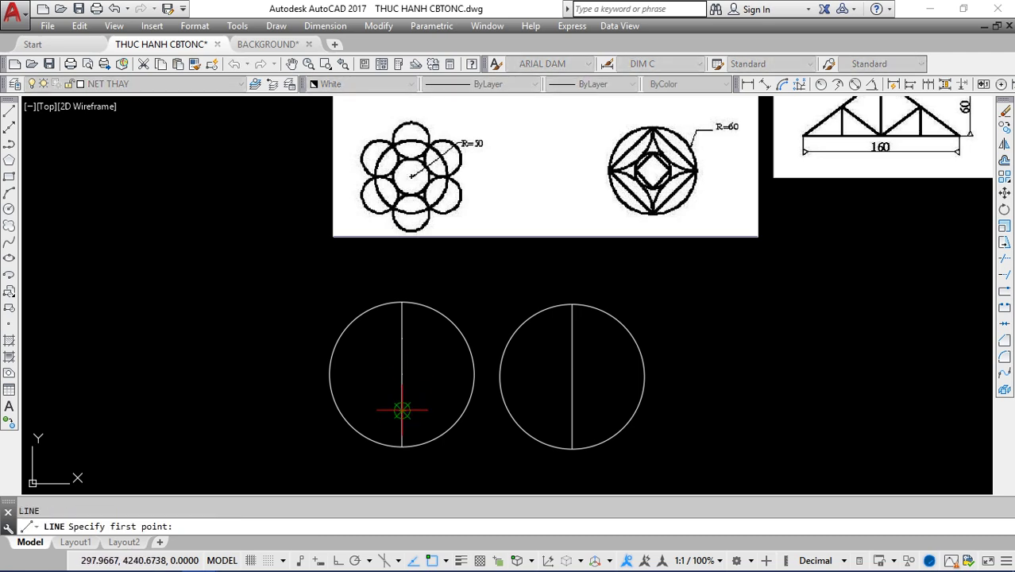
key(Escape)
text(c)
Step: Draw a smaller circle centred on the large circle's bottom quadrant
key(Return)
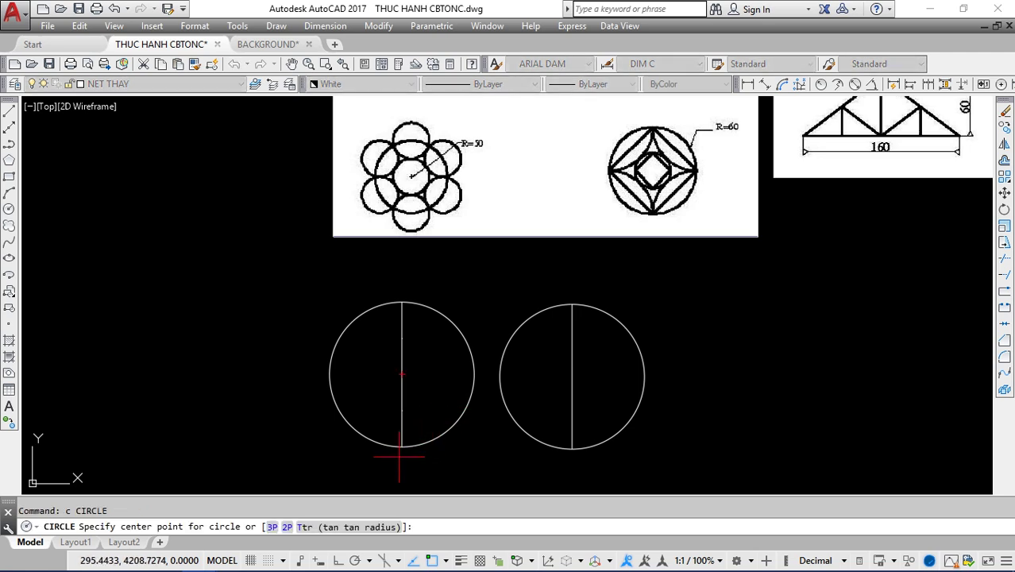
click(402, 447)
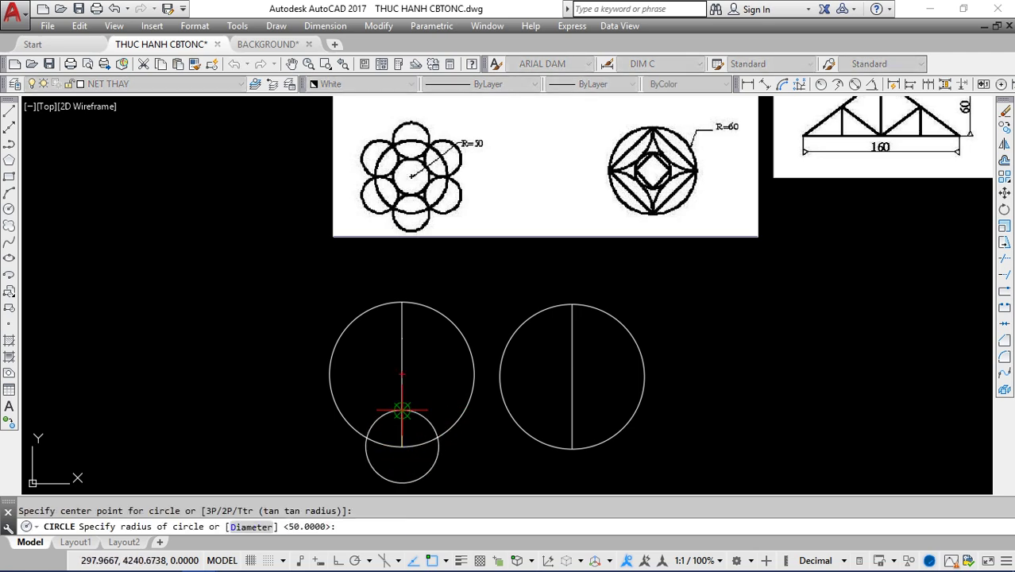
key(Return)
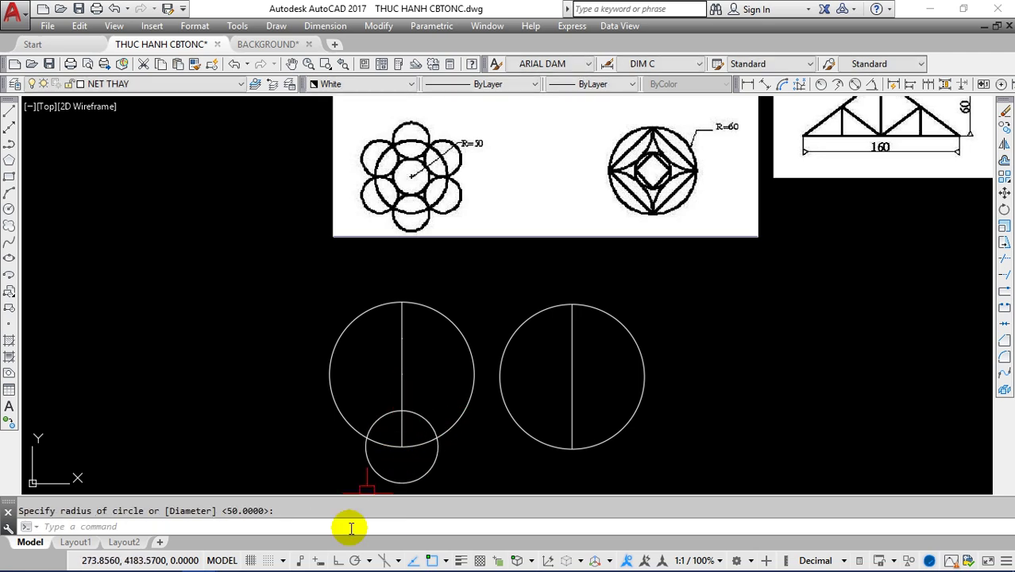
click(318, 292)
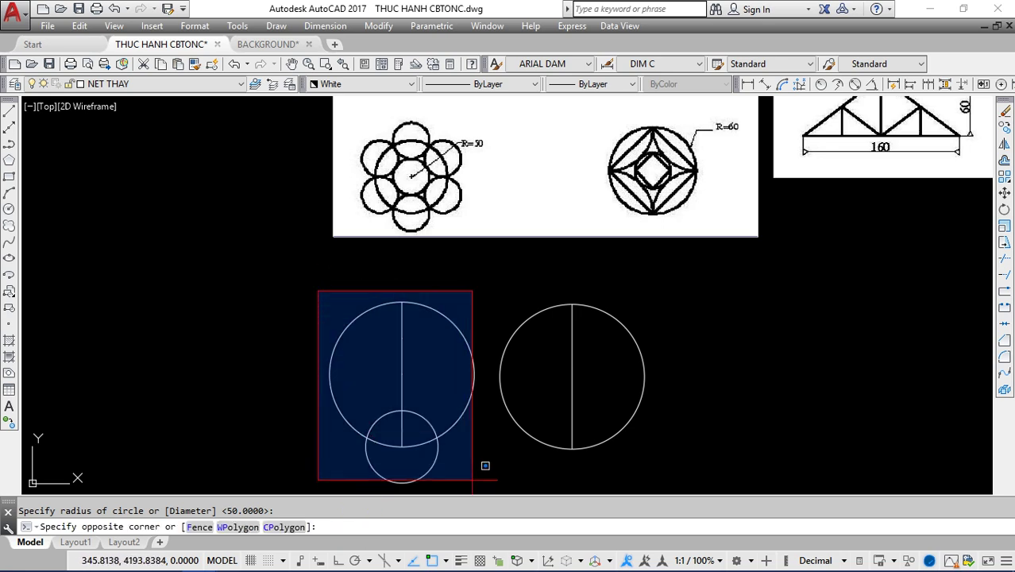
Step: Erase the left circle's vertical diameter line and the small circle
click(480, 484)
key(Escape)
click(438, 364)
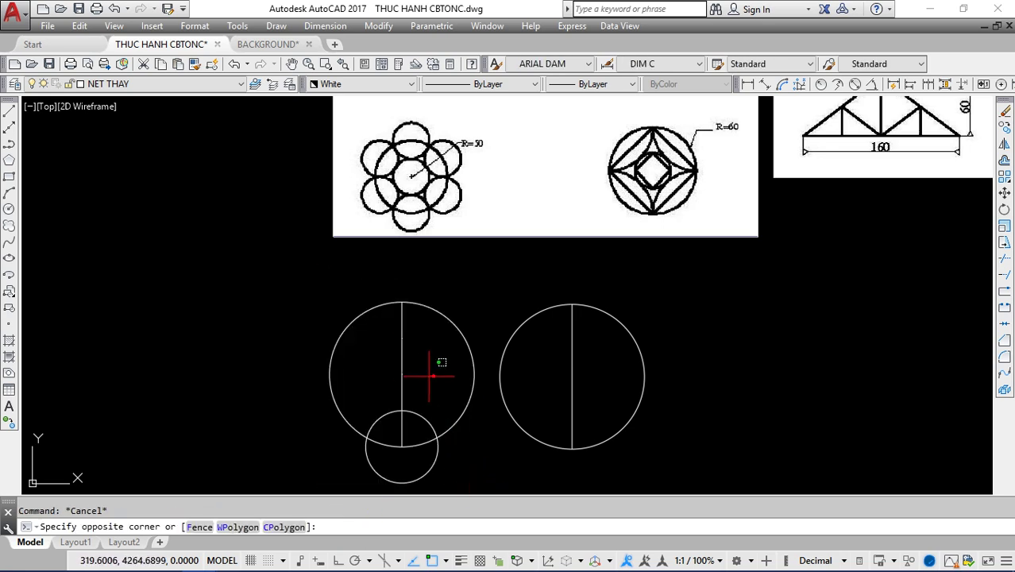
click(387, 417)
key(e)
key(Return)
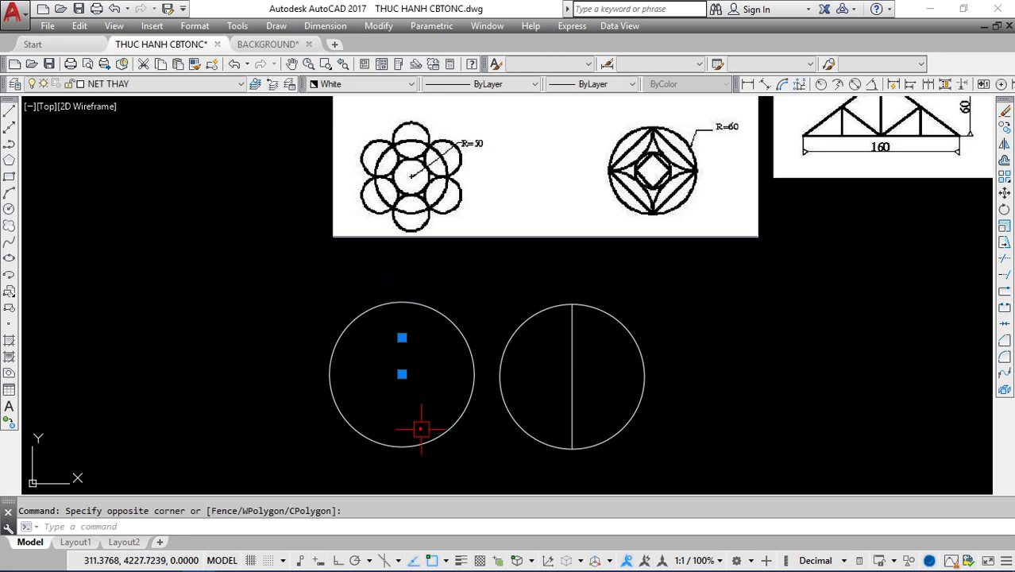
Step: Draw a radius-25 circle on the large circle's bottom point, then select the right circle and diameter
key(c)
key(Return)
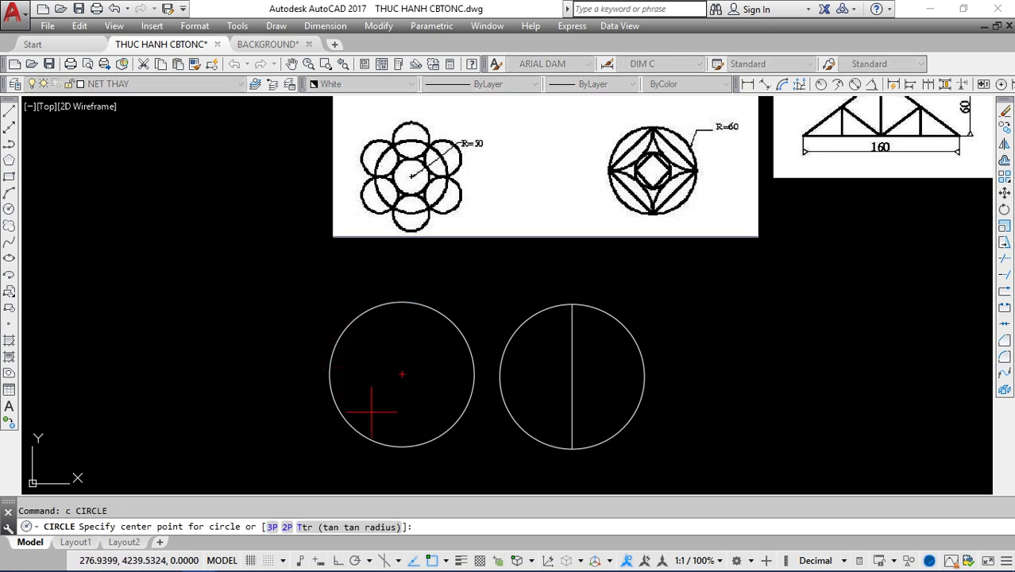
click(402, 447)
text(m2p)
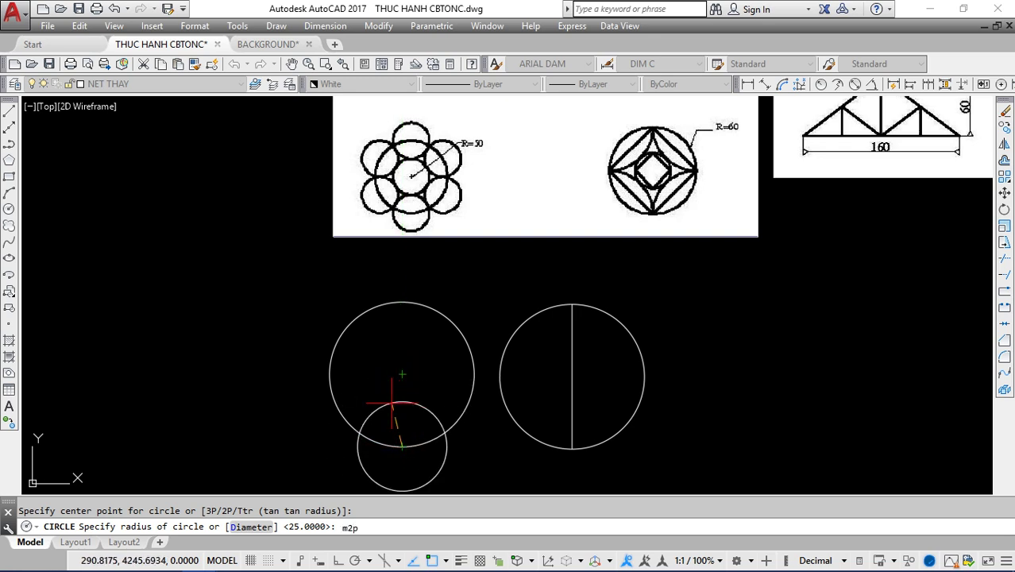
key(Return)
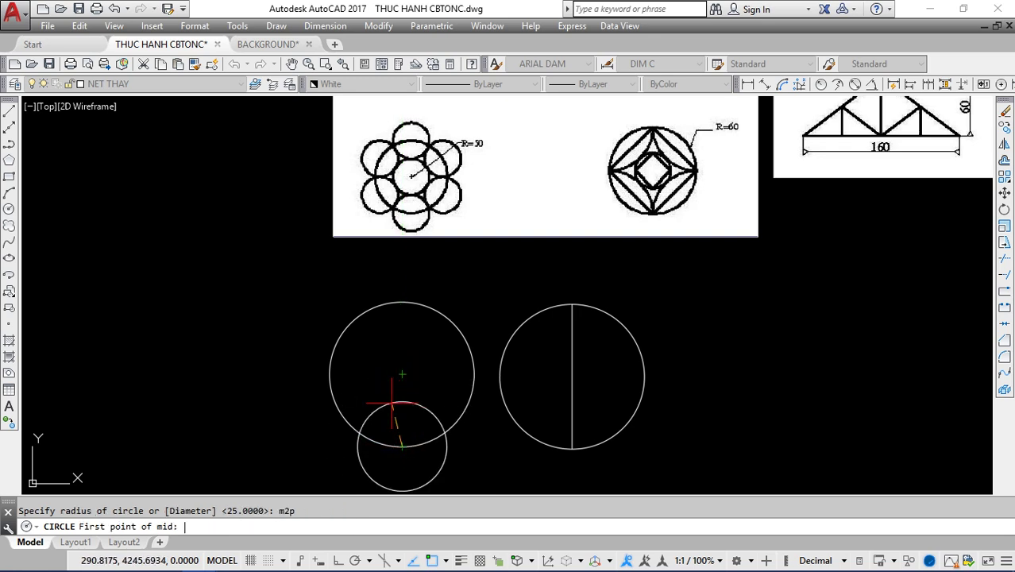
click(402, 374)
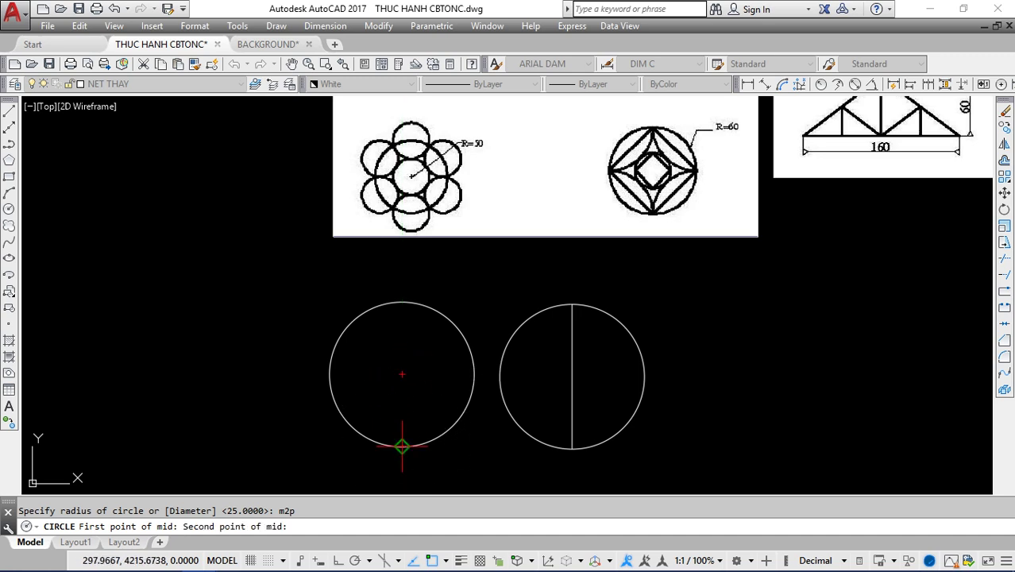
click(402, 446)
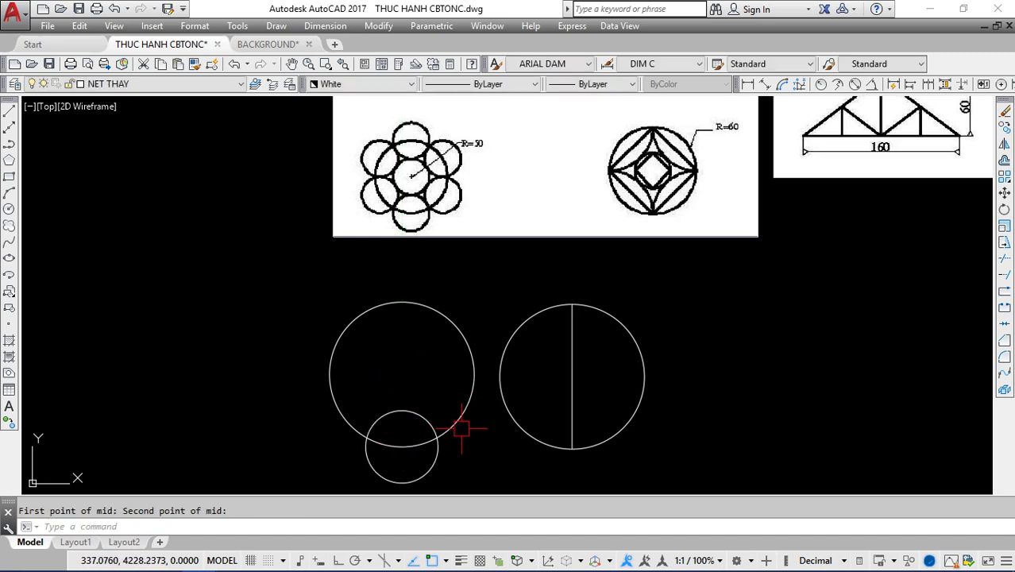
click(718, 385)
click(542, 286)
text(e)
key(Return)
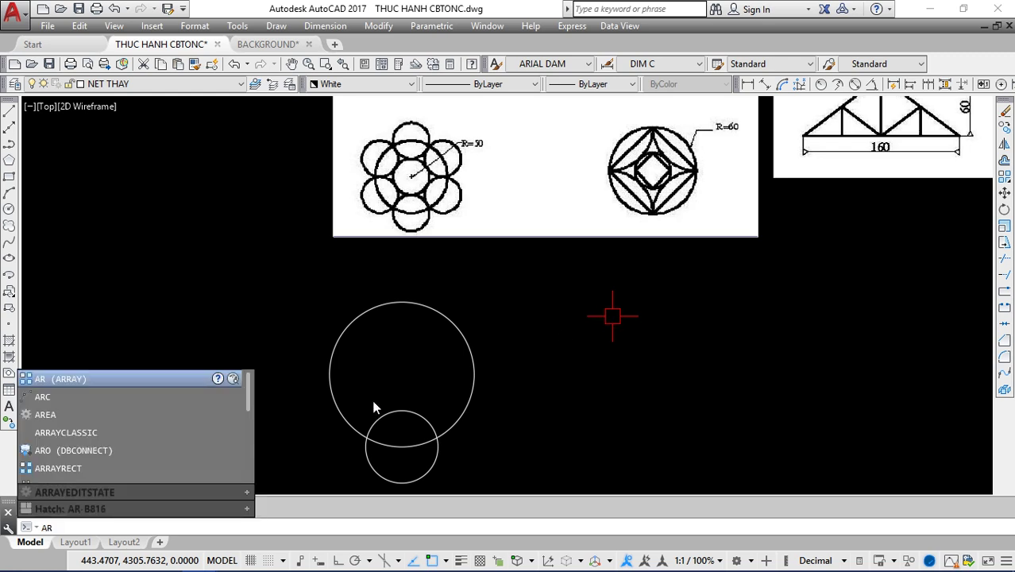
click(67, 433)
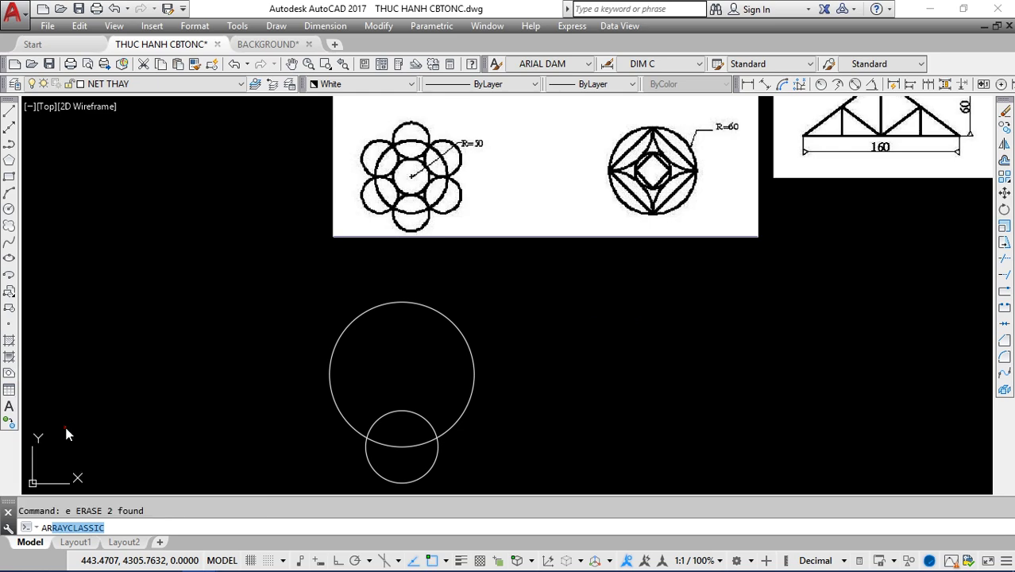
click(67, 432)
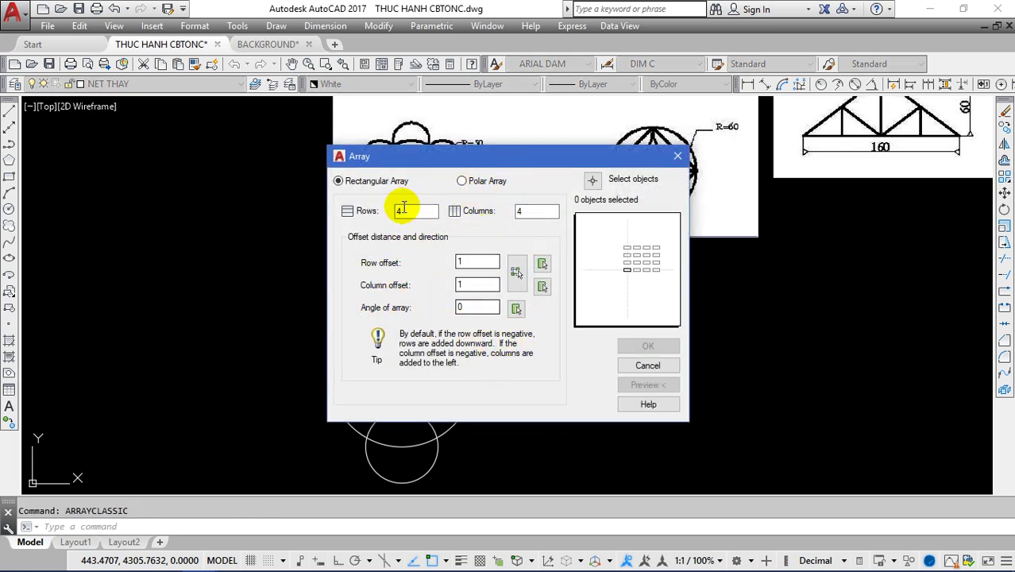
click(463, 181)
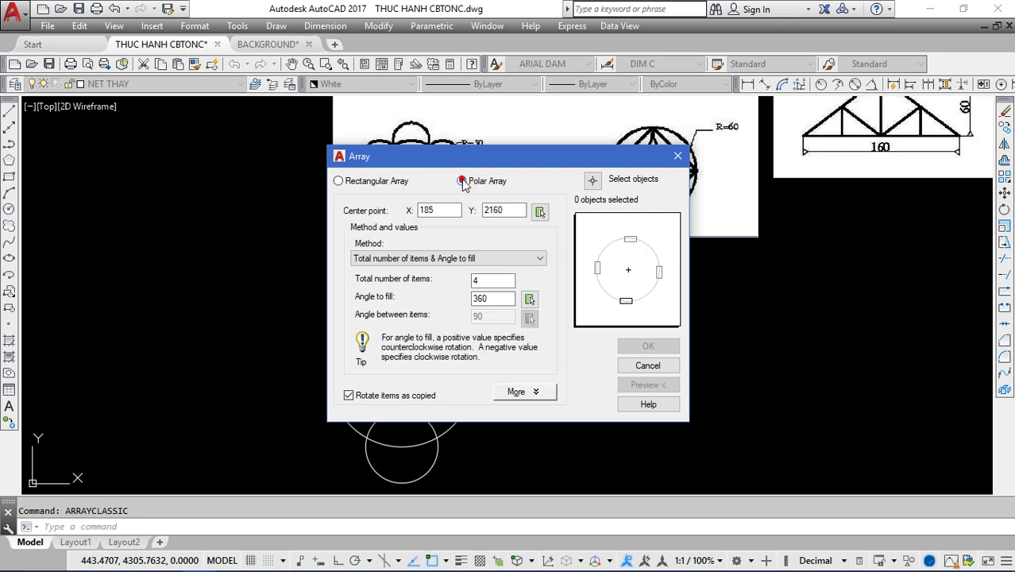
click(539, 213)
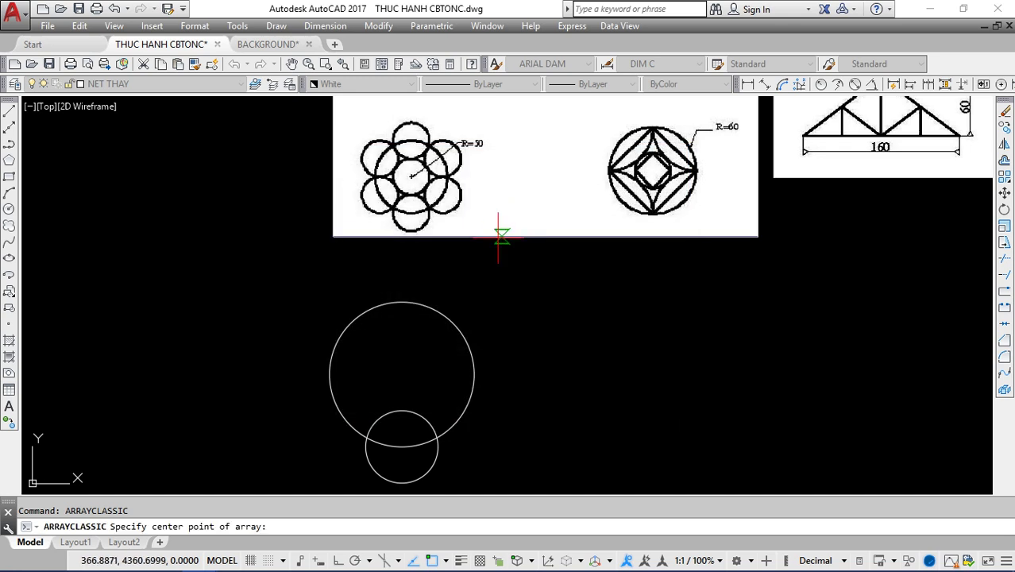
click(401, 373)
double_click(479, 280)
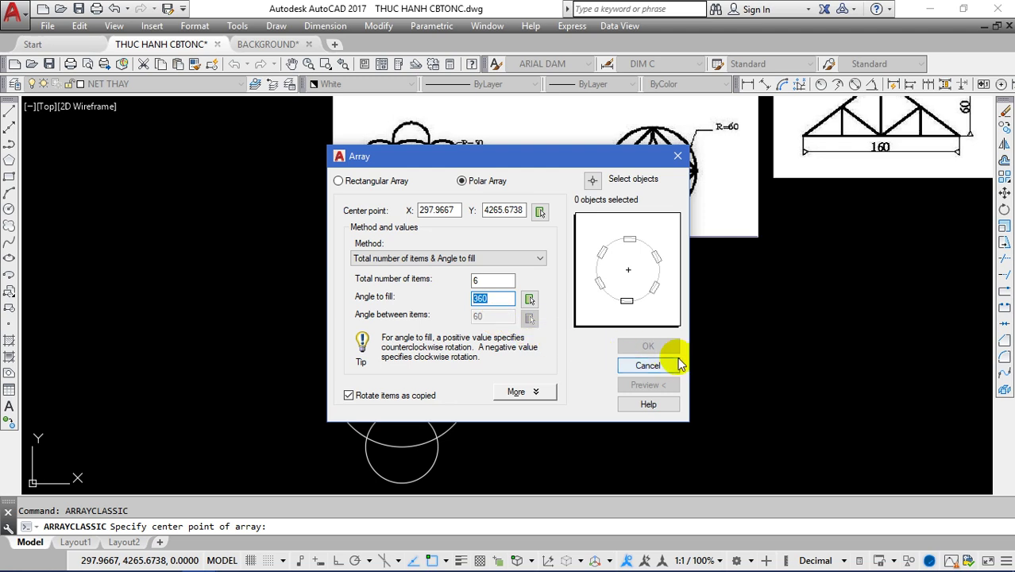
click(593, 181)
click(438, 454)
right_click(437, 452)
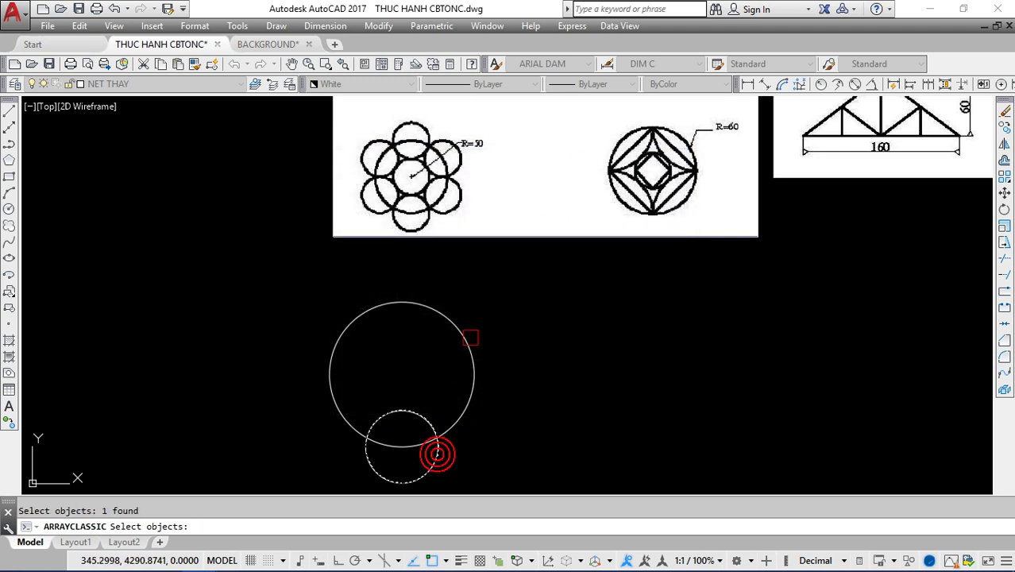
click(642, 345)
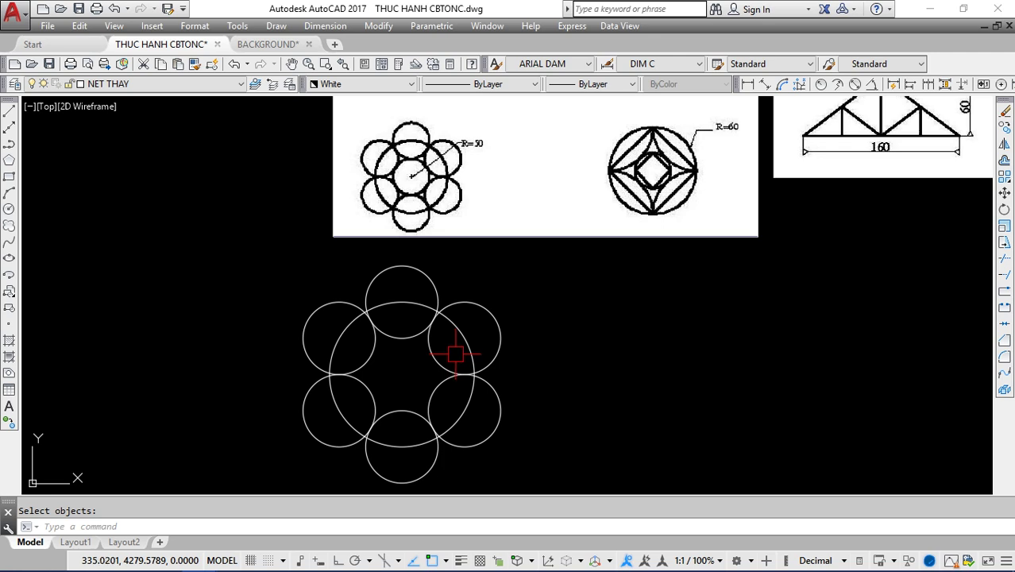
key(ctrl+z)
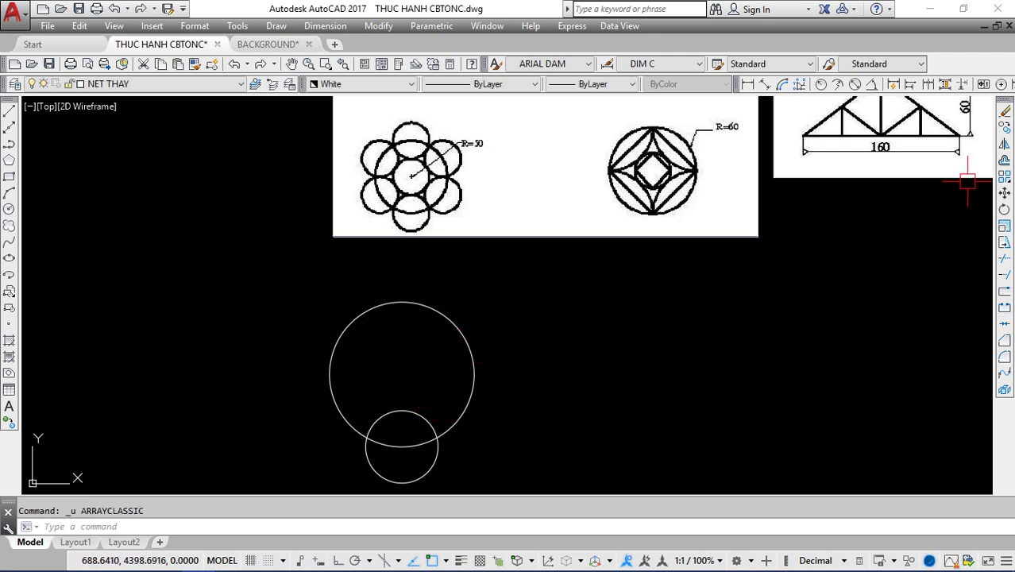
Step: Polar-array the small circle six times, 60° apart, around the large circle's centre
click(1005, 178)
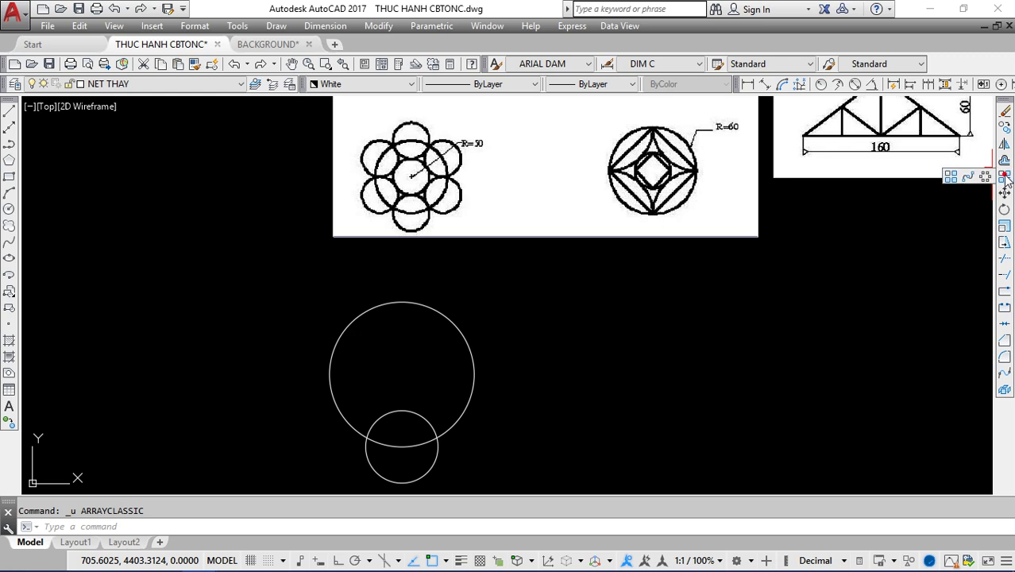
click(985, 176)
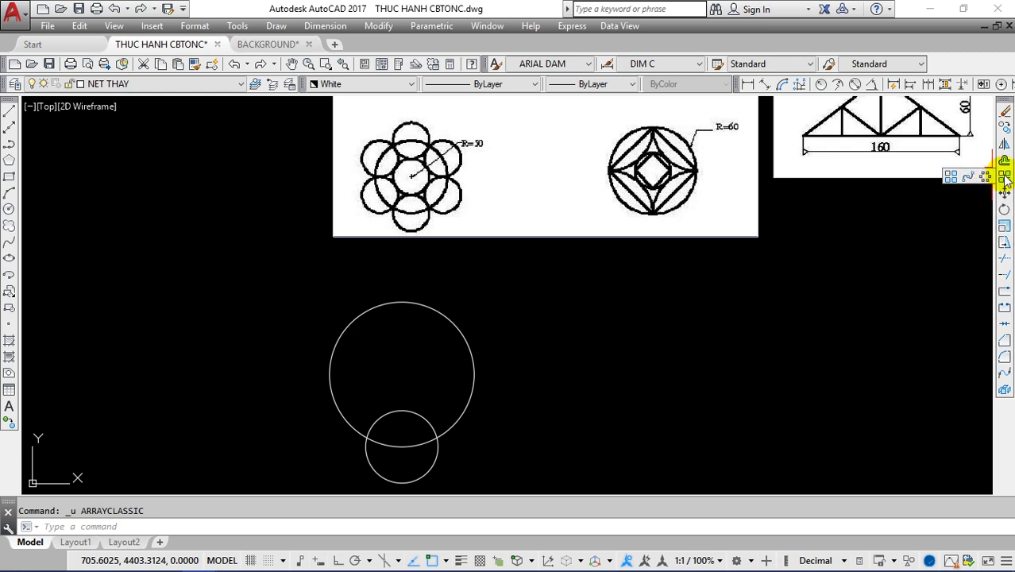
click(1005, 178)
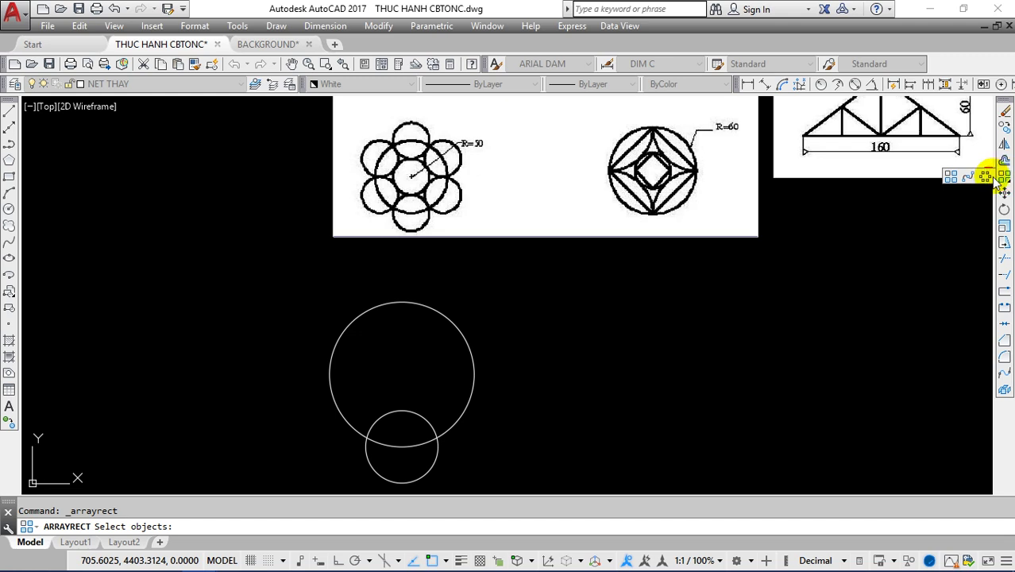
click(985, 178)
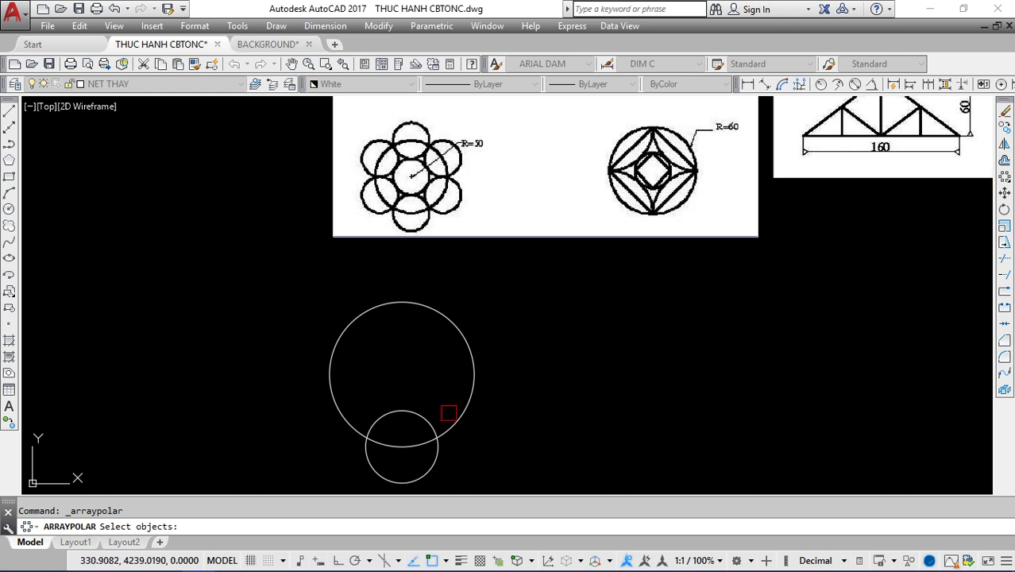
click(436, 462)
key(Return)
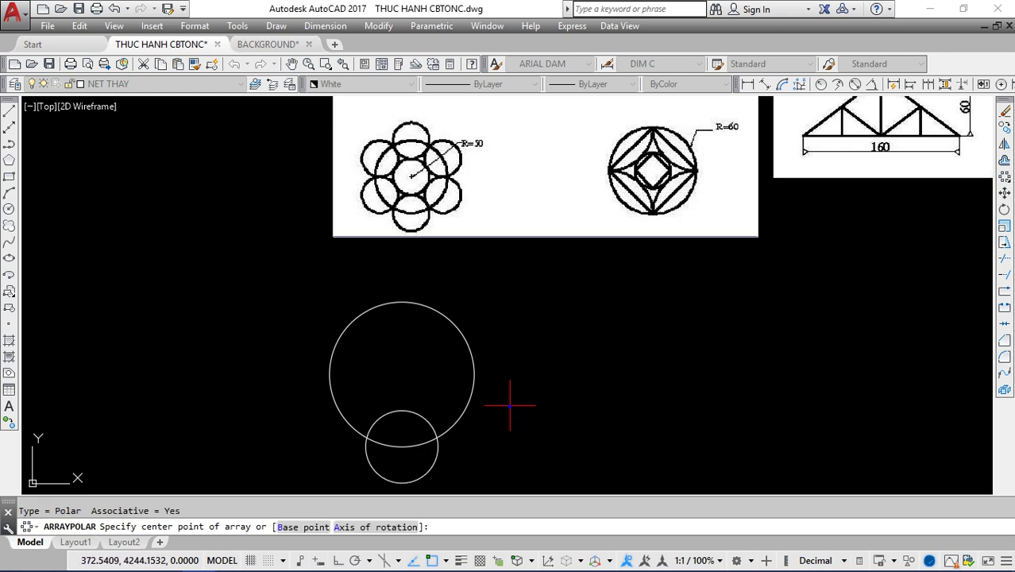
click(402, 373)
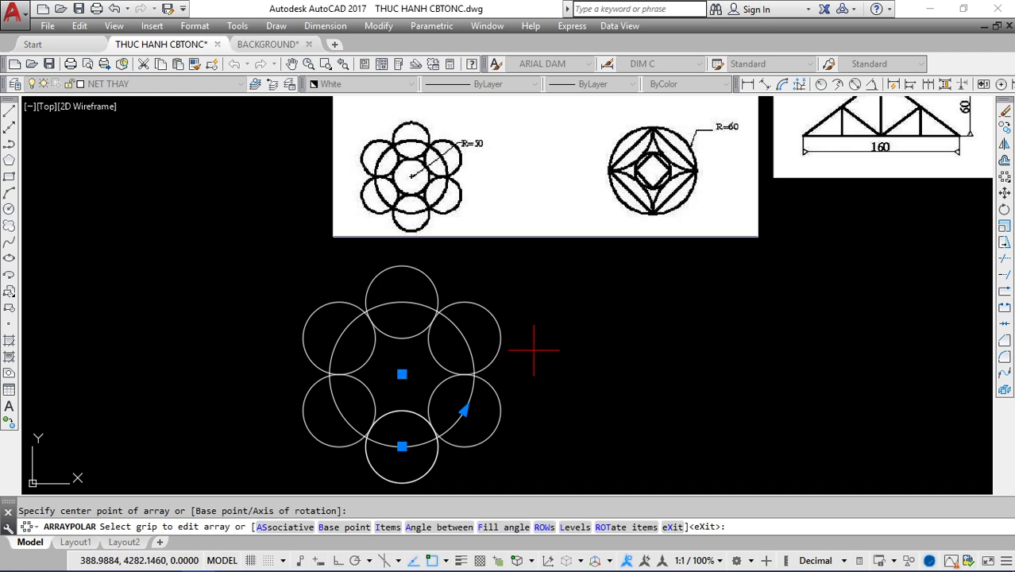
key(Return)
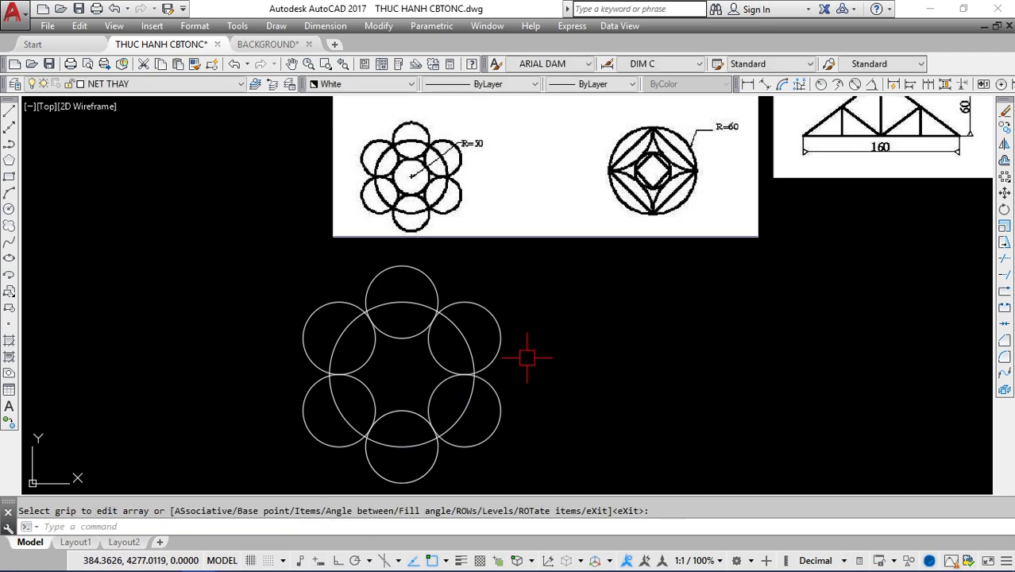
click(500, 400)
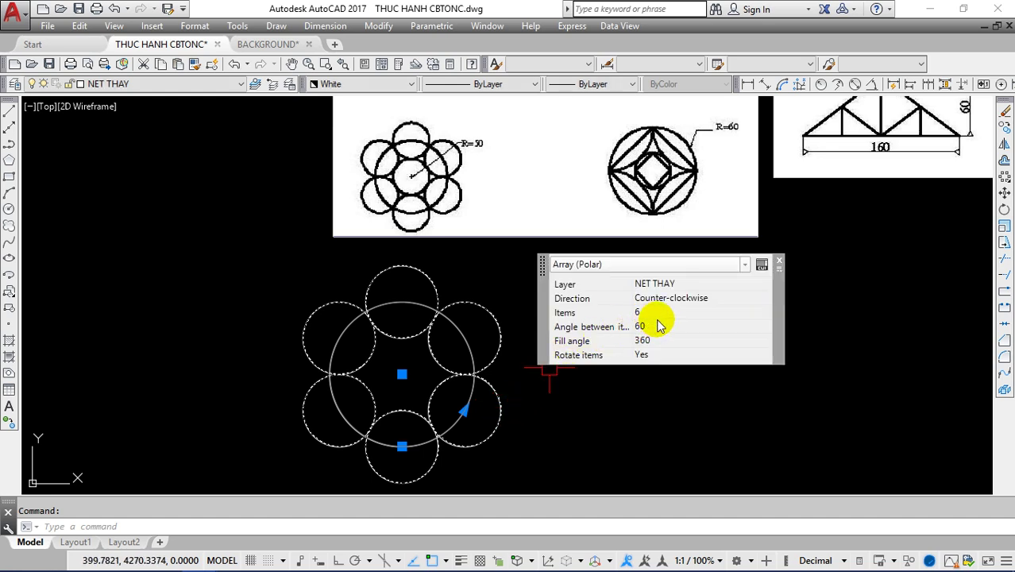
click(649, 313)
text(10)
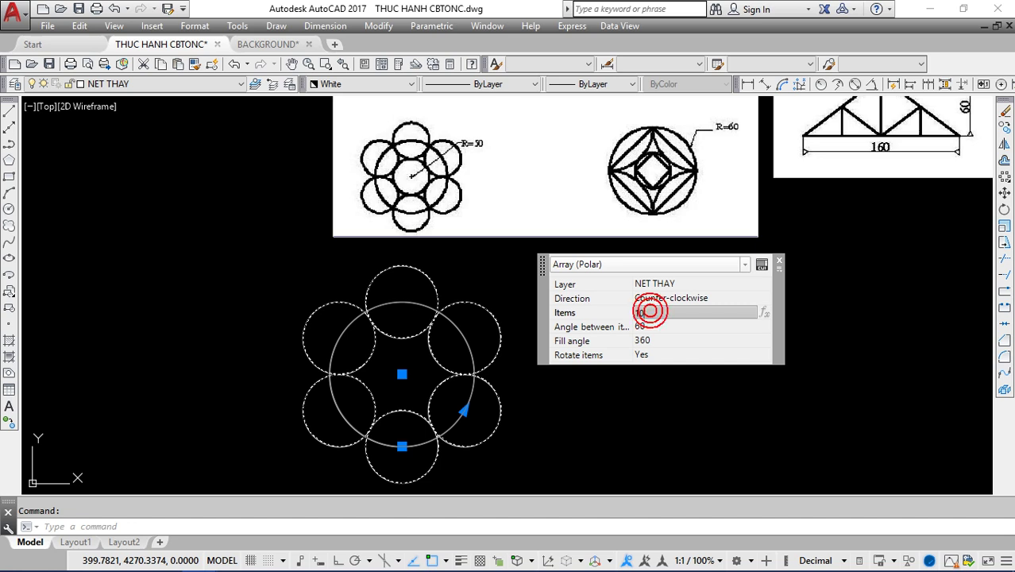
key(Tab)
click(650, 313)
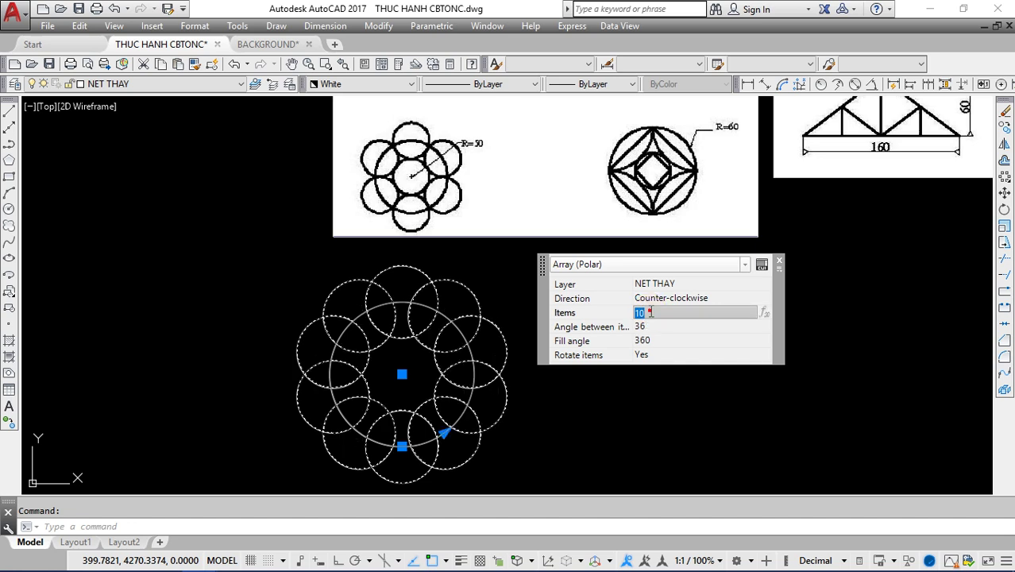
key(Tab)
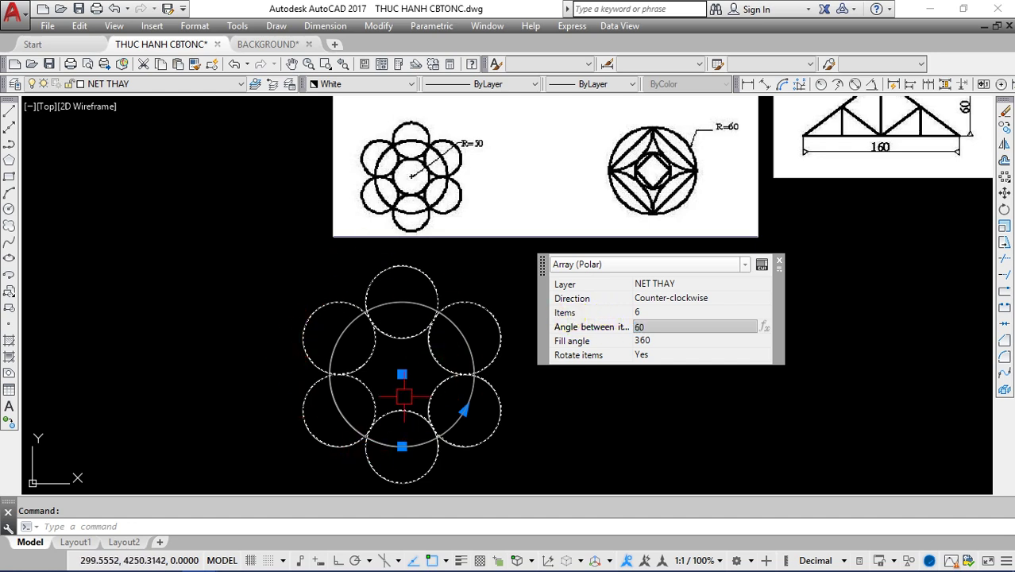
click(733, 324)
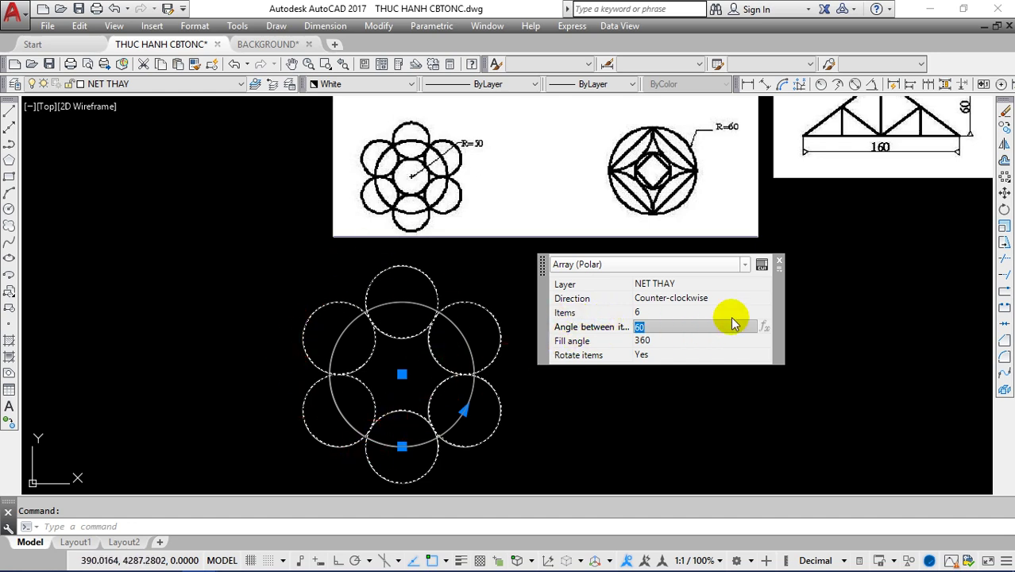
click(658, 340)
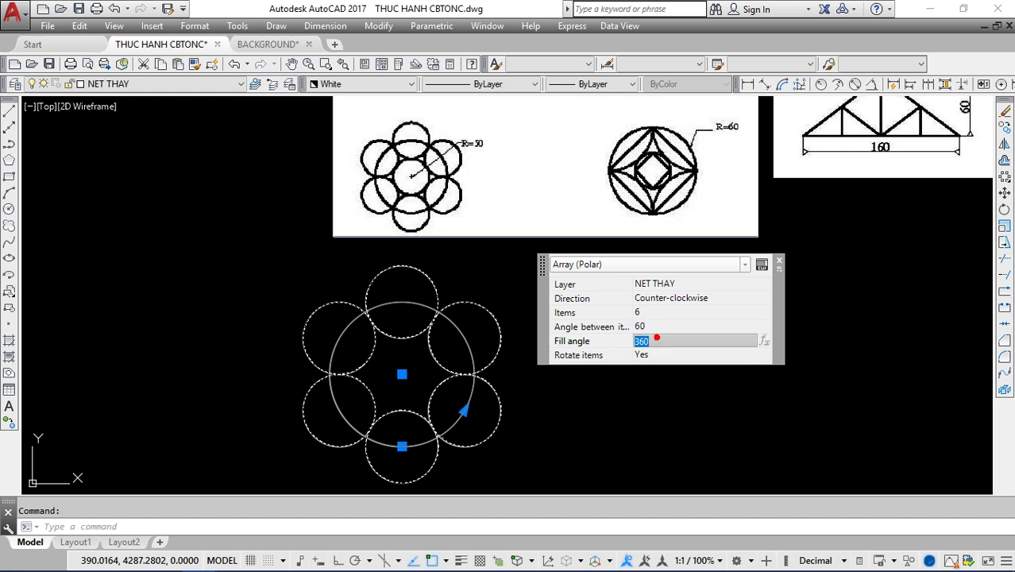
text(180)
key(Return)
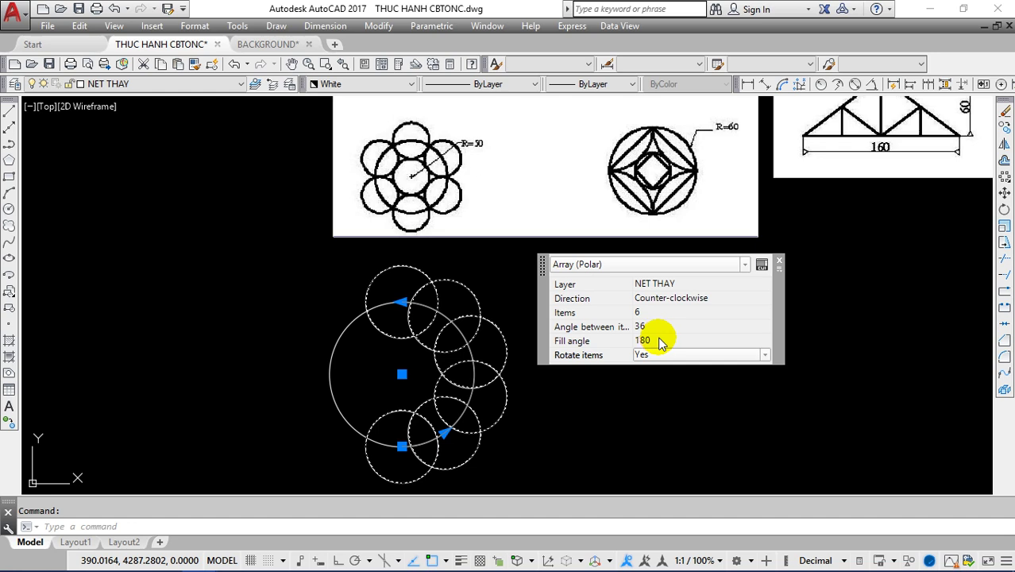
click(653, 341)
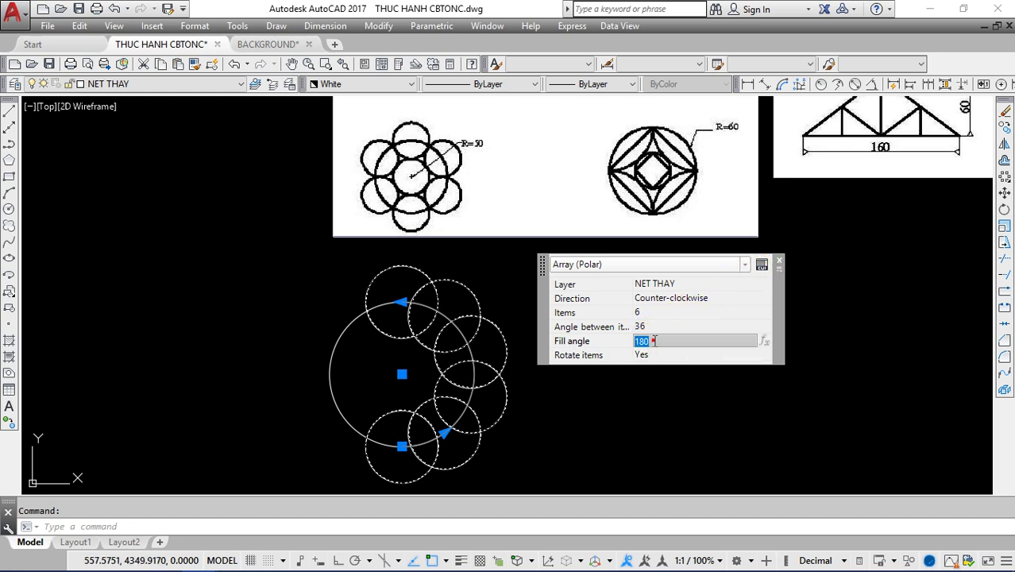
text(360)
key(Return)
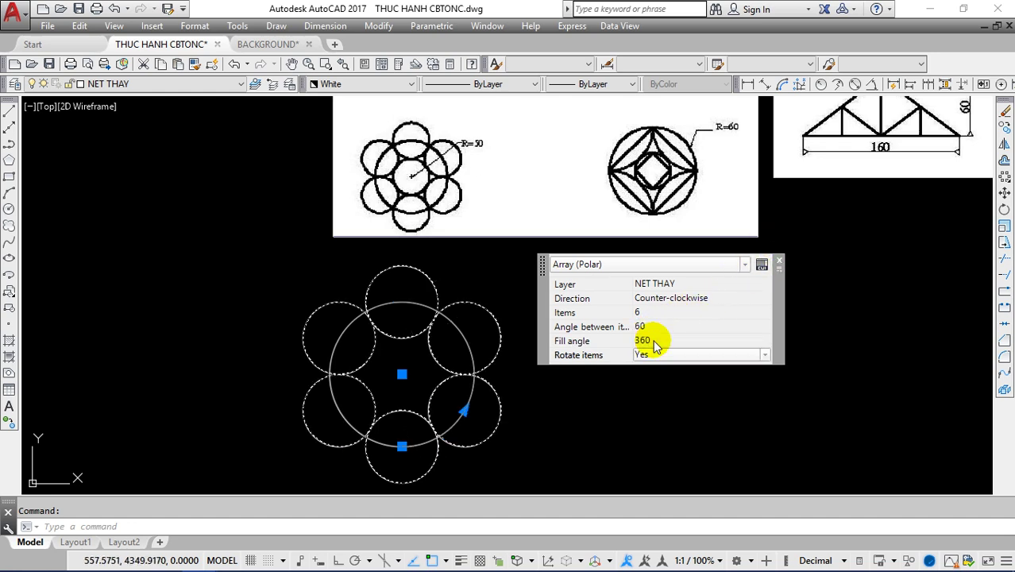
click(780, 264)
Step: Draw a radius-25 circle centred on the large circle's centre
scroll(397, 381, down, 3)
key(Escape)
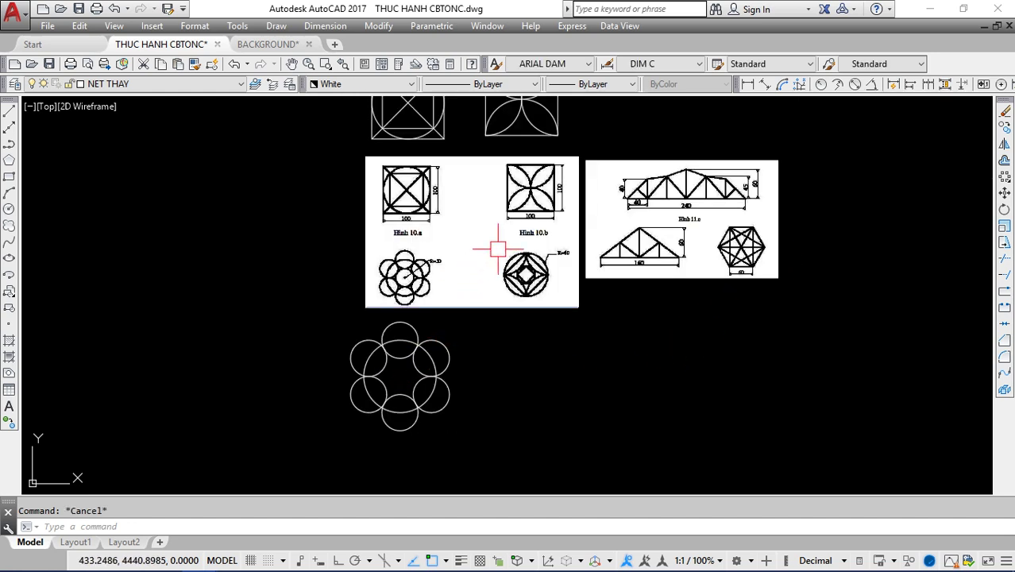
scroll(406, 342, up, 3)
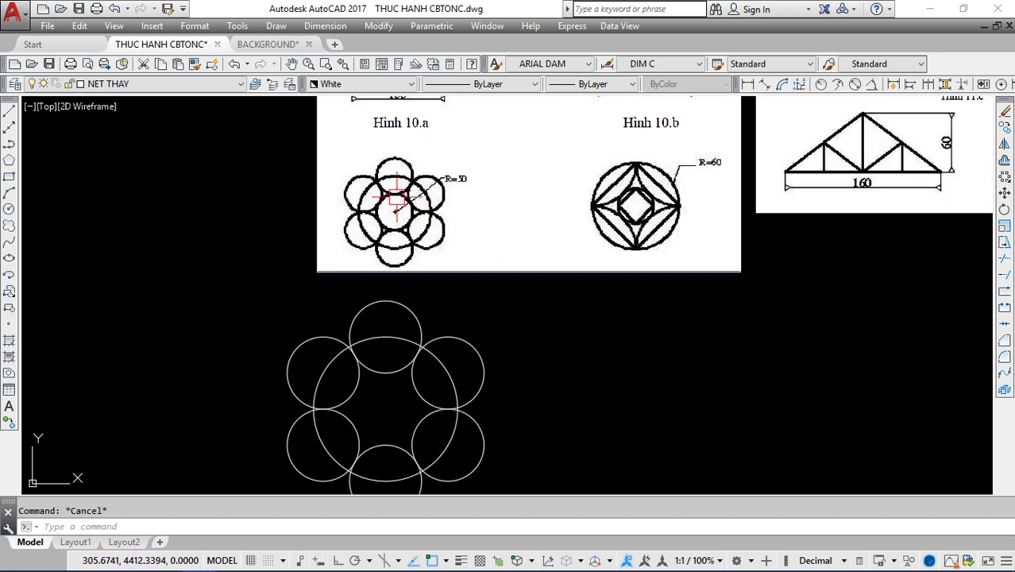
scroll(394, 219, up, 3)
scroll(394, 219, down, 3)
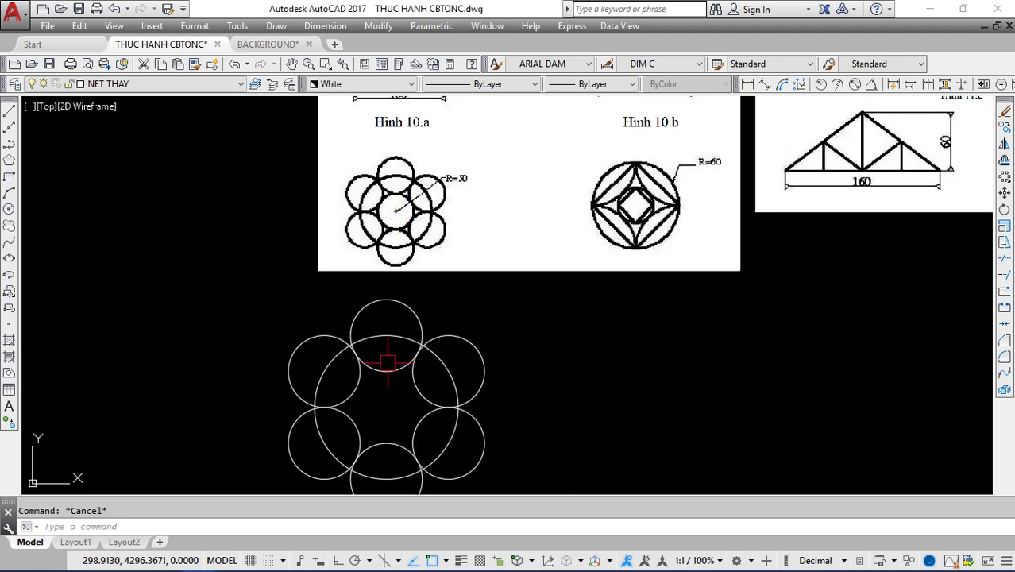
text(c)
key(Return)
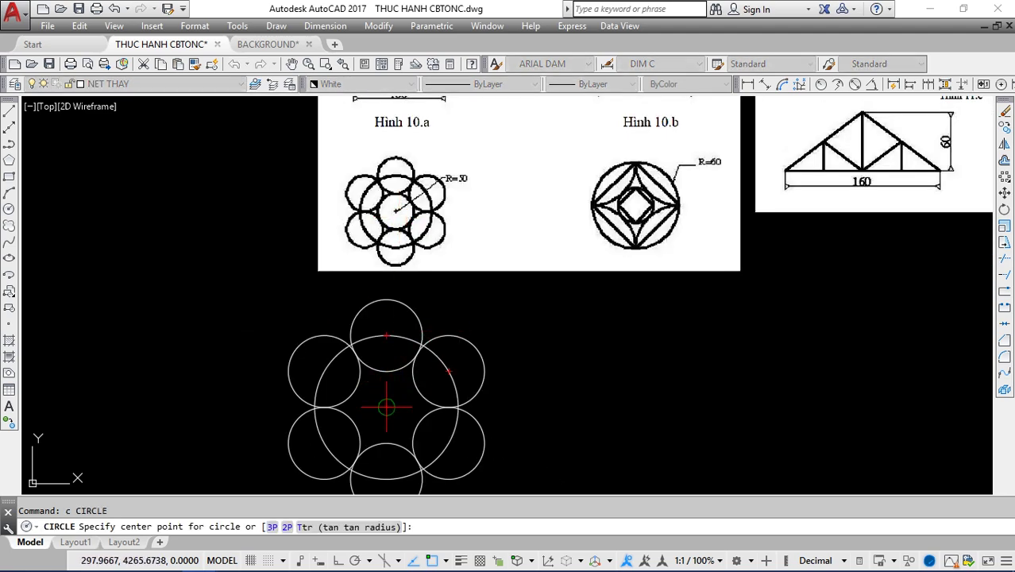
click(387, 407)
key(Return)
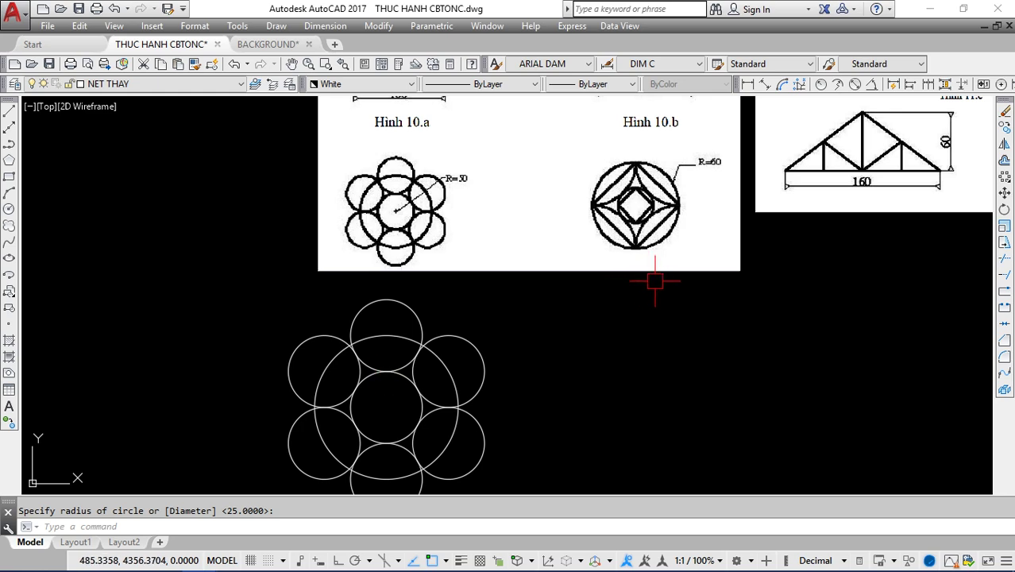
Step: Pan and zoom to review the reference figures and return to the circle pattern
middle_drag(596, 337, 435, 335)
scroll(426, 318, down, 2)
scroll(421, 310, down, 2)
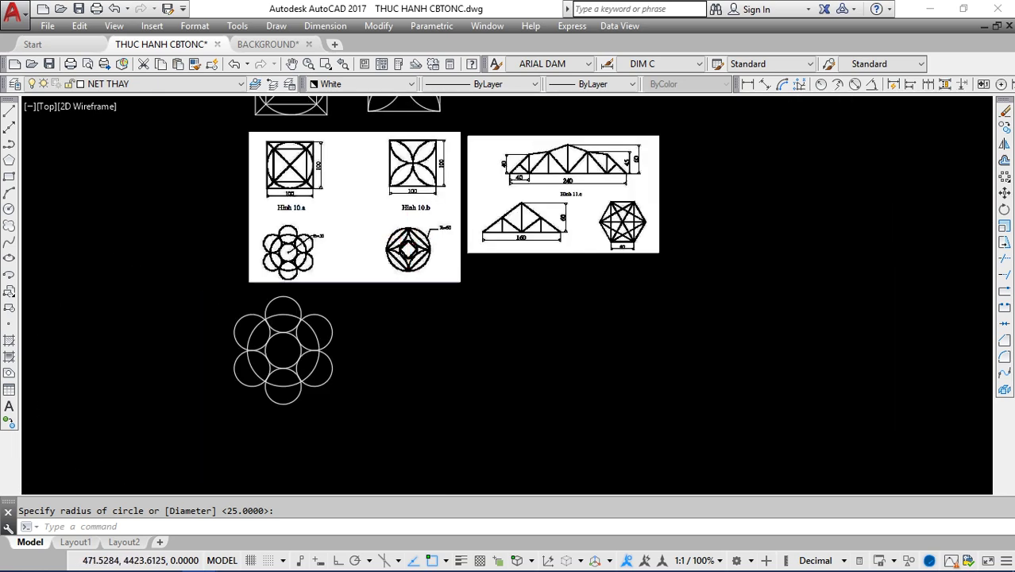
scroll(412, 263, up, 4)
scroll(413, 265, up, 3)
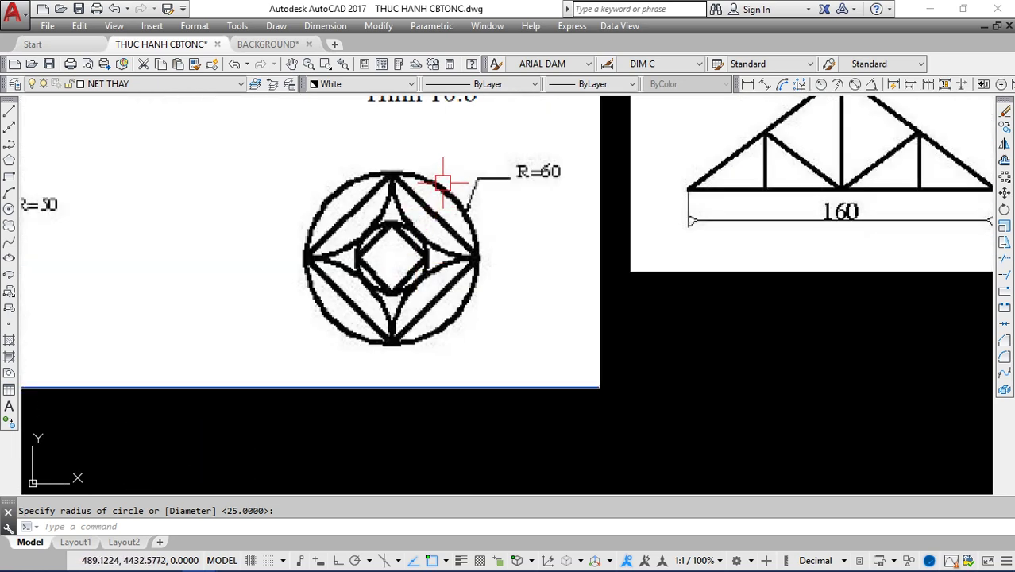
scroll(443, 183, down, 3)
middle_drag(465, 166, 465, 272)
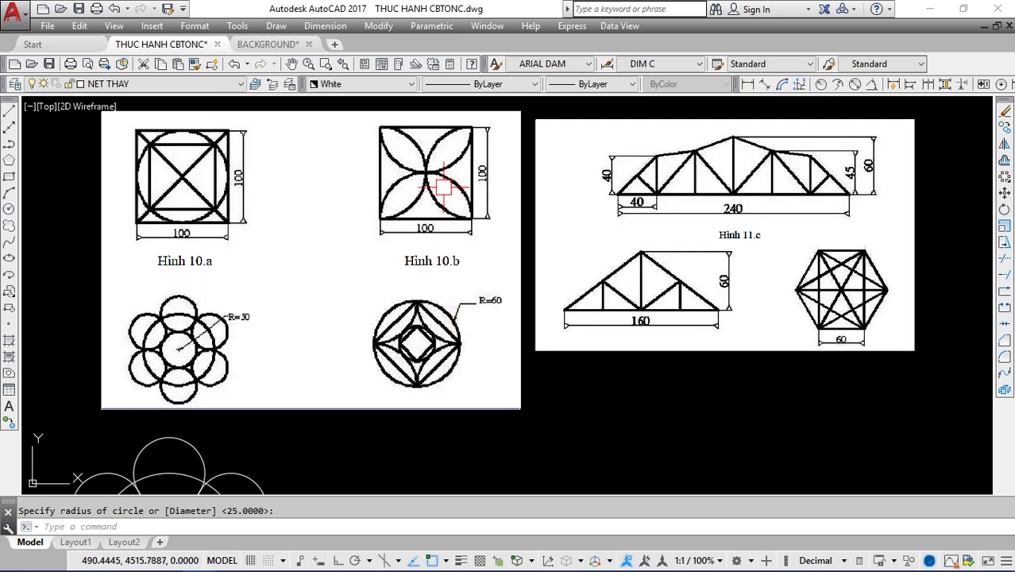
middle_drag(420, 334, 436, 159)
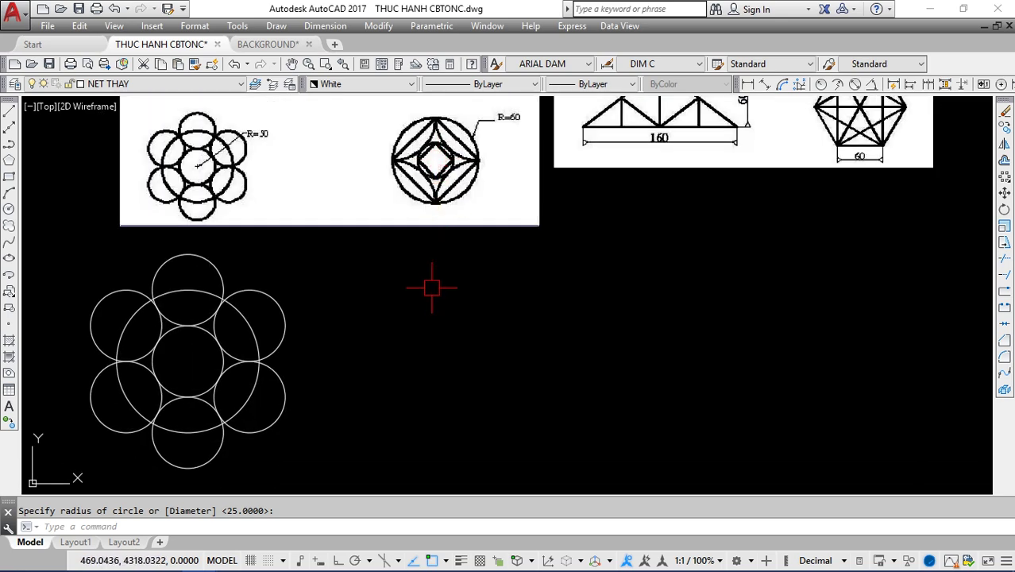
Step: Draw a radius-60 circle to the right of the flower pattern
text(c)
key(Return)
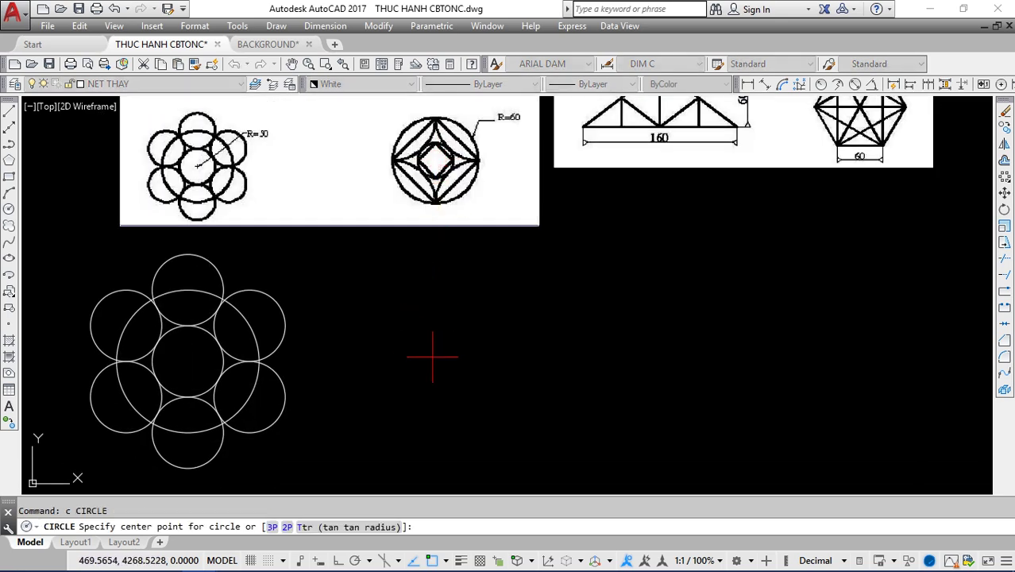
click(437, 362)
key(Return)
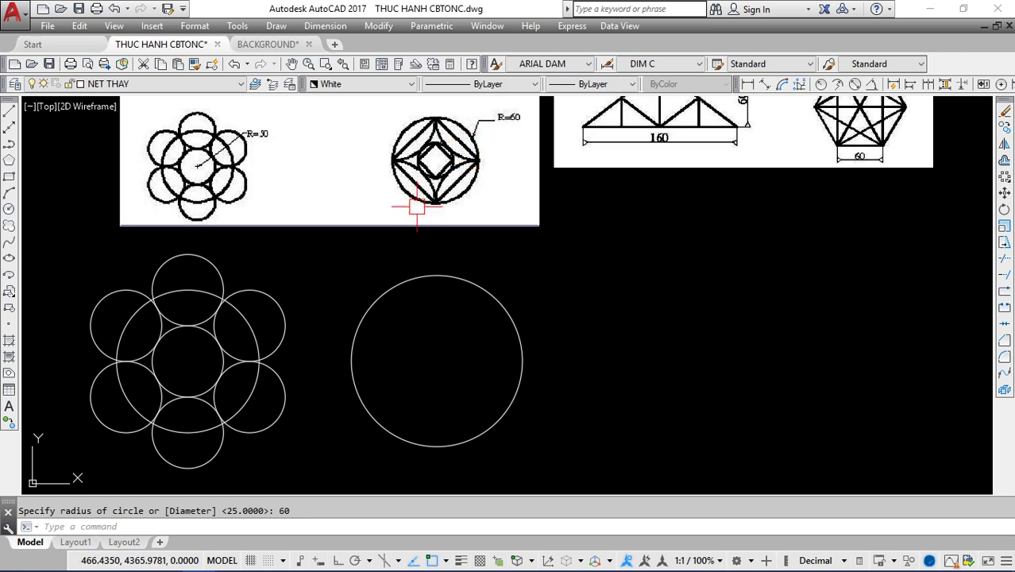
Step: Inscribe a four-sided polygon in the radius-60 circle, corners touching the circle
click(8, 159)
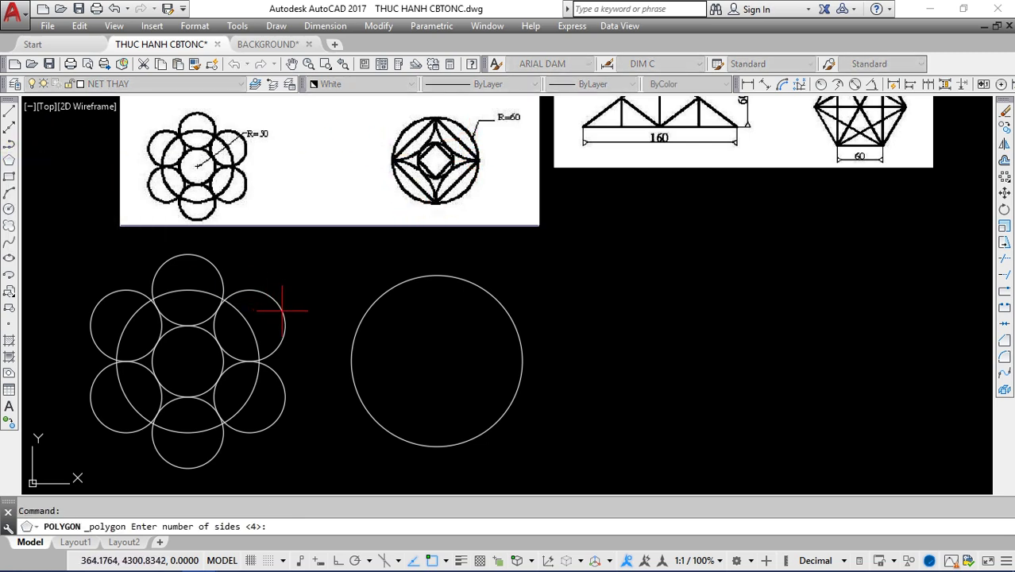
key(Return)
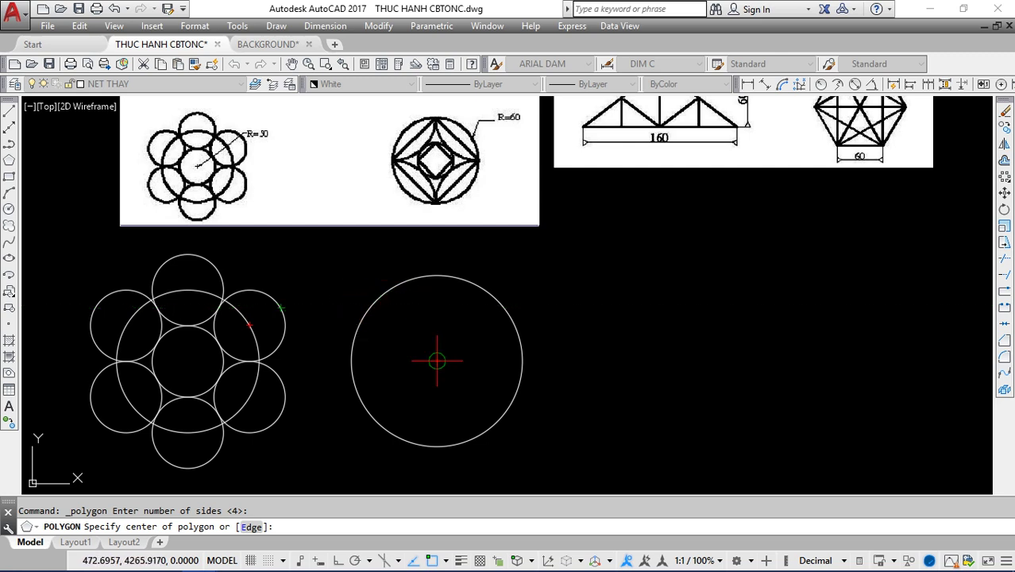
click(437, 362)
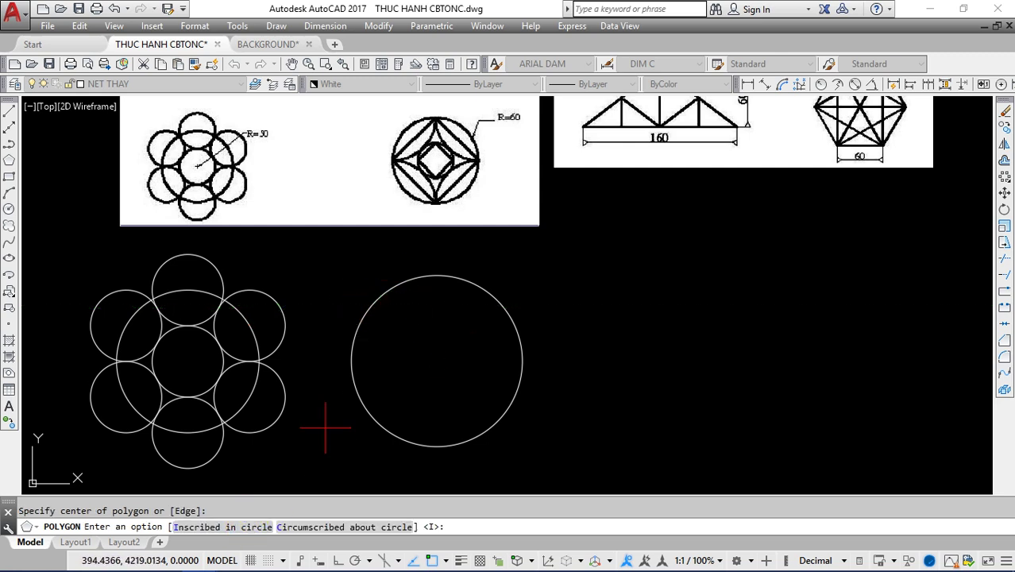
key(Return)
click(437, 276)
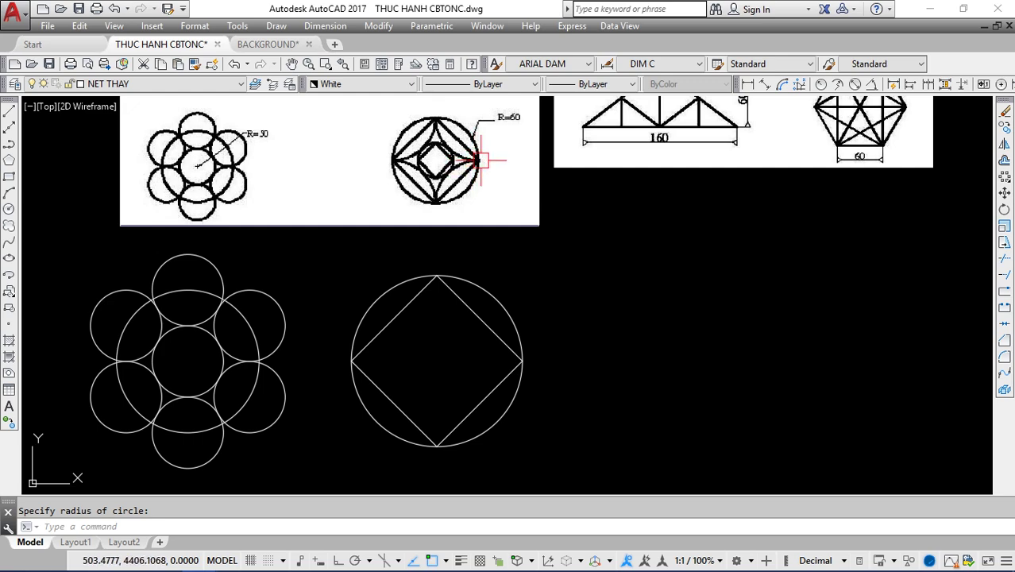
scroll(475, 156, up, 3)
scroll(468, 157, up, 2)
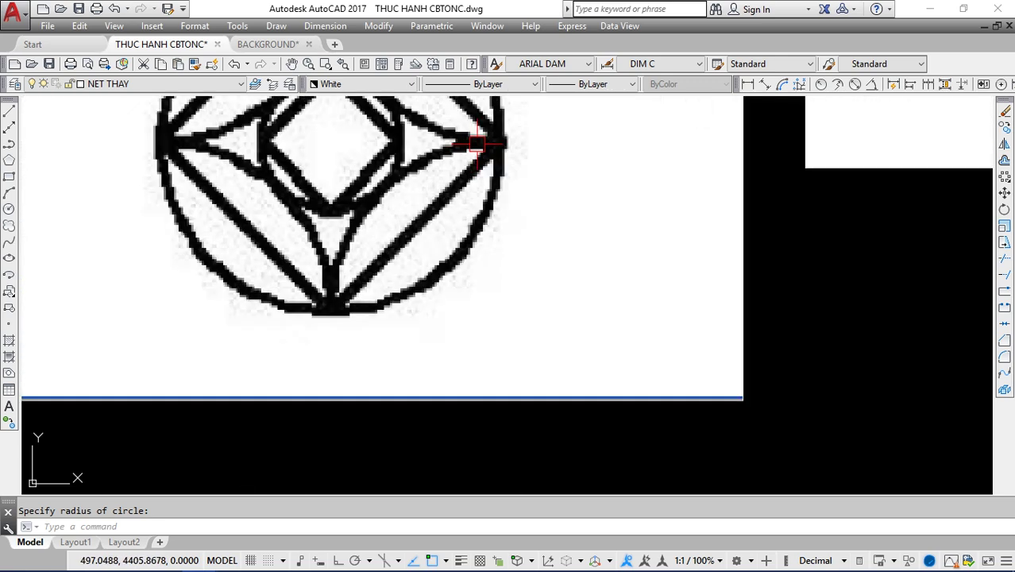
scroll(477, 147, down, 5)
scroll(462, 140, up, 6)
scroll(424, 176, down, 3)
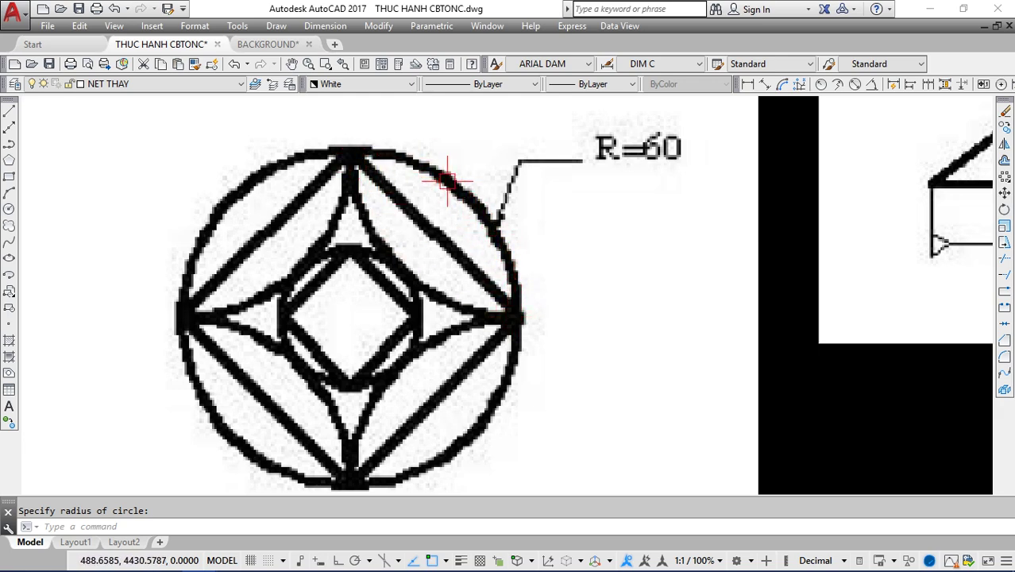
scroll(474, 154, down, 5)
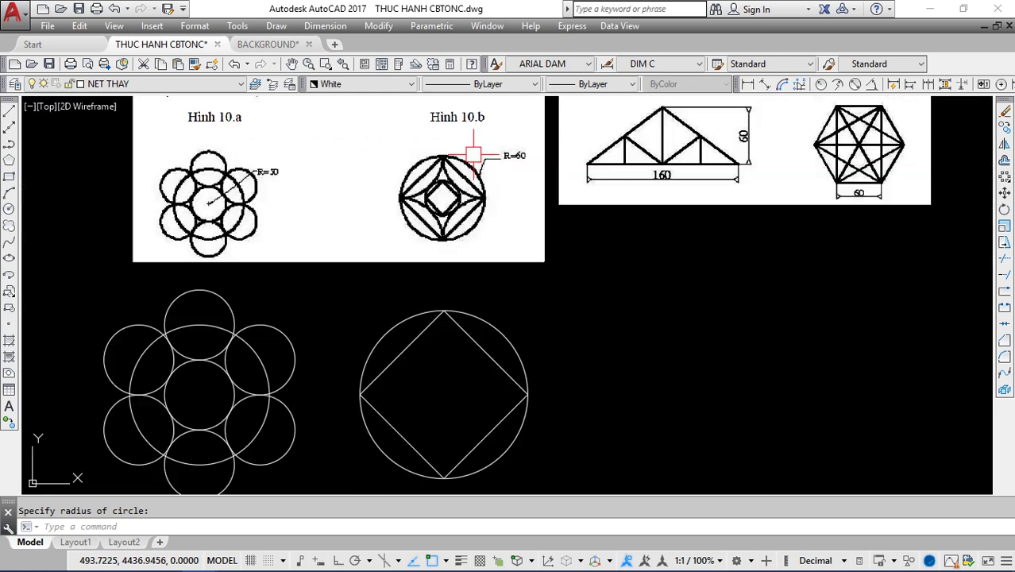
middle_drag(464, 305, 469, 188)
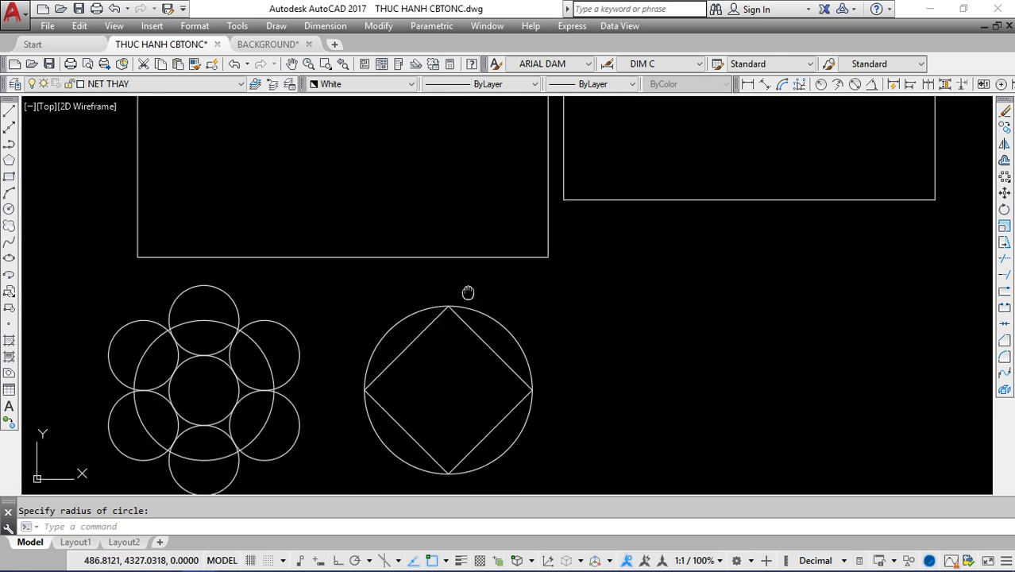
scroll(490, 232, up, 3)
scroll(494, 226, down, 4)
scroll(494, 215, up, 4)
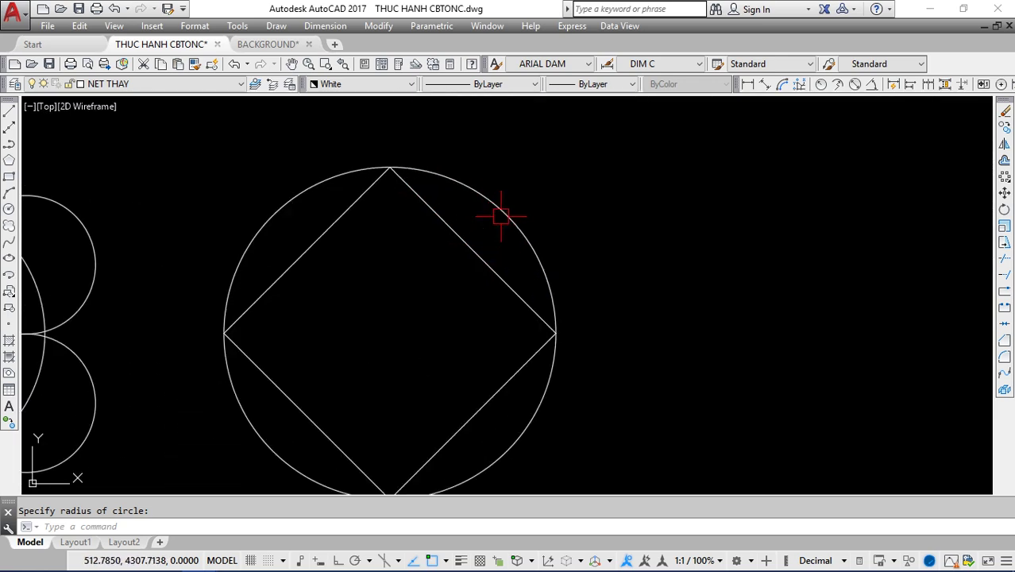
scroll(498, 215, down, 5)
scroll(493, 258, down, 3)
scroll(501, 227, up, 3)
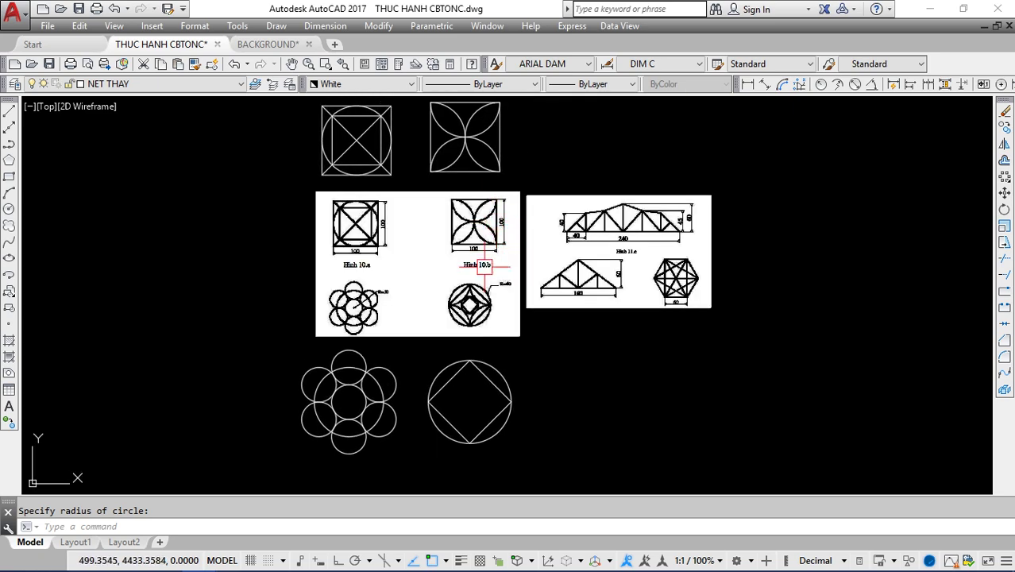
scroll(482, 303, up, 5)
scroll(473, 278, up, 1)
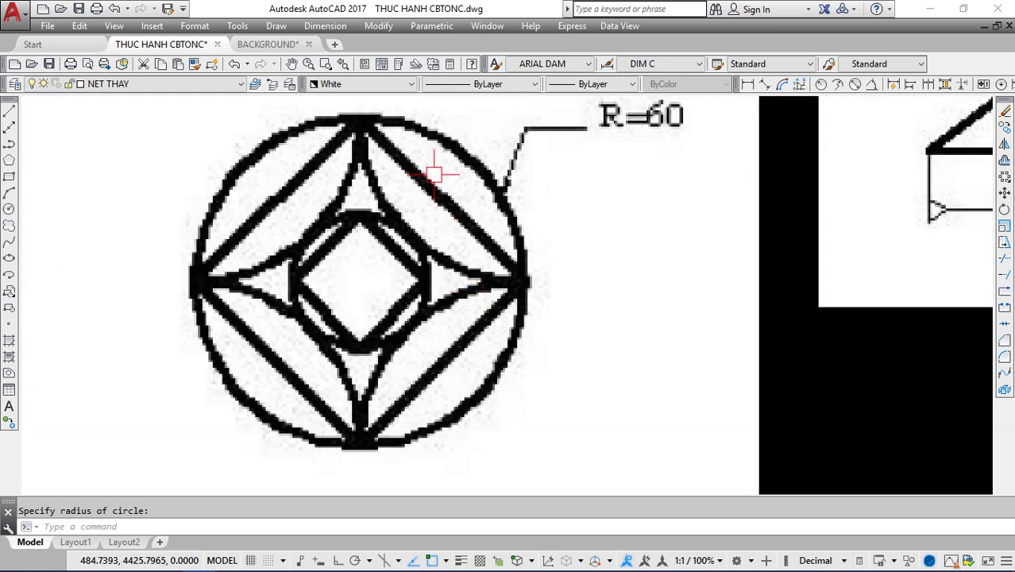
scroll(434, 174, down, 1)
scroll(429, 183, up, 1)
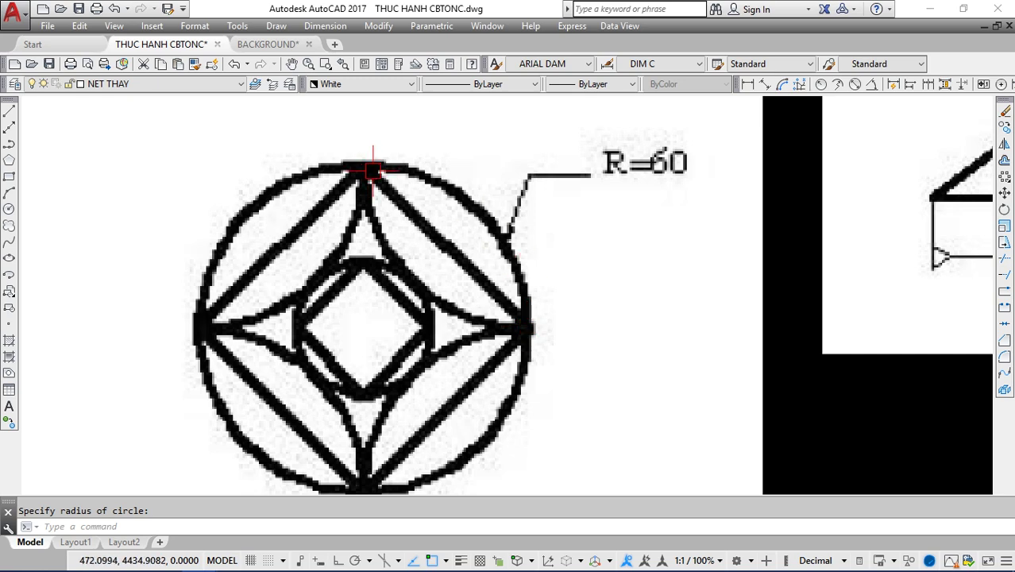
scroll(374, 170, down, 5)
scroll(483, 209, up, 3)
scroll(477, 211, up, 1)
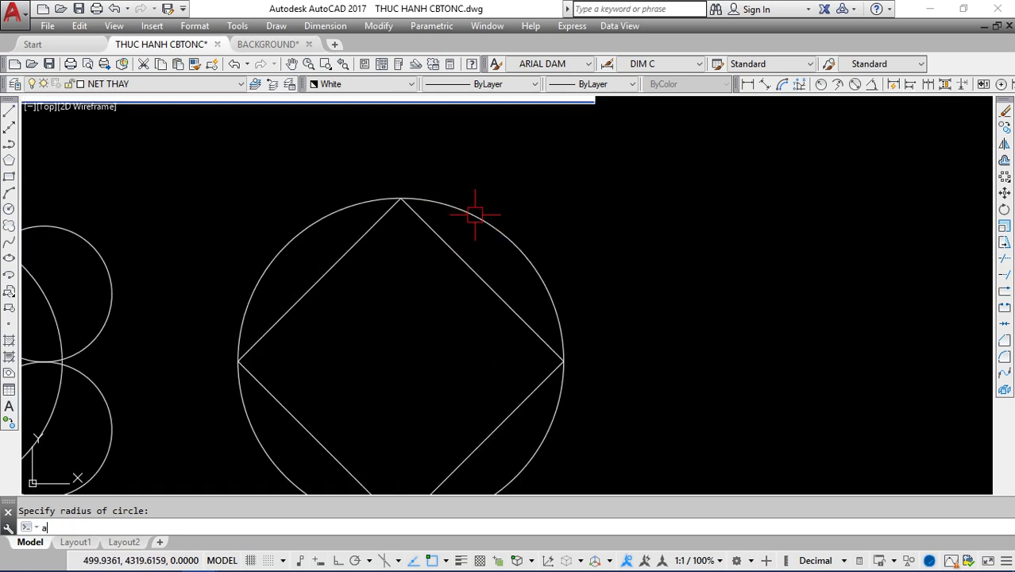
key(Escape)
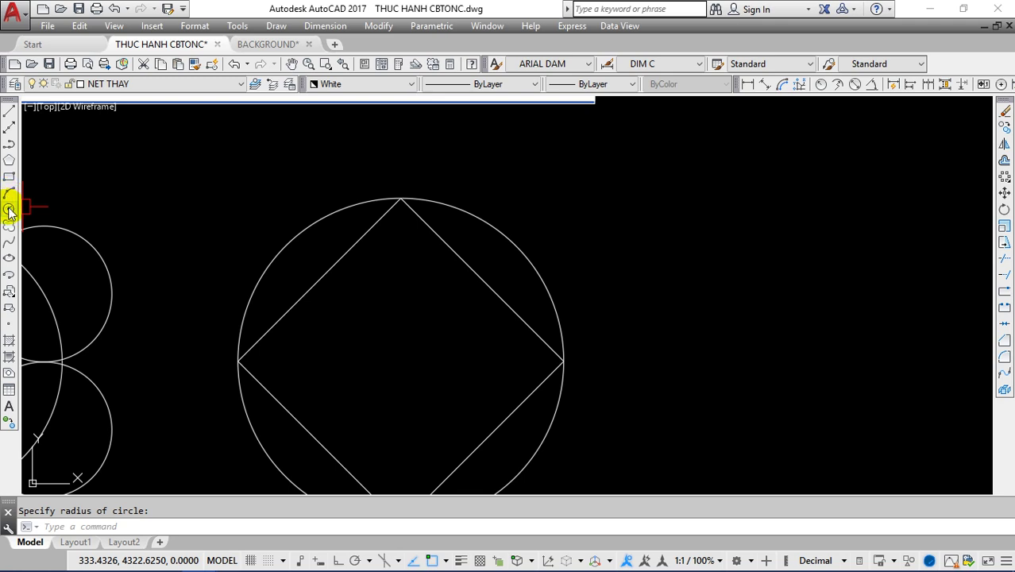
Step: Draw a three-point arc along the circle from the square's top corner to its right corner
click(10, 193)
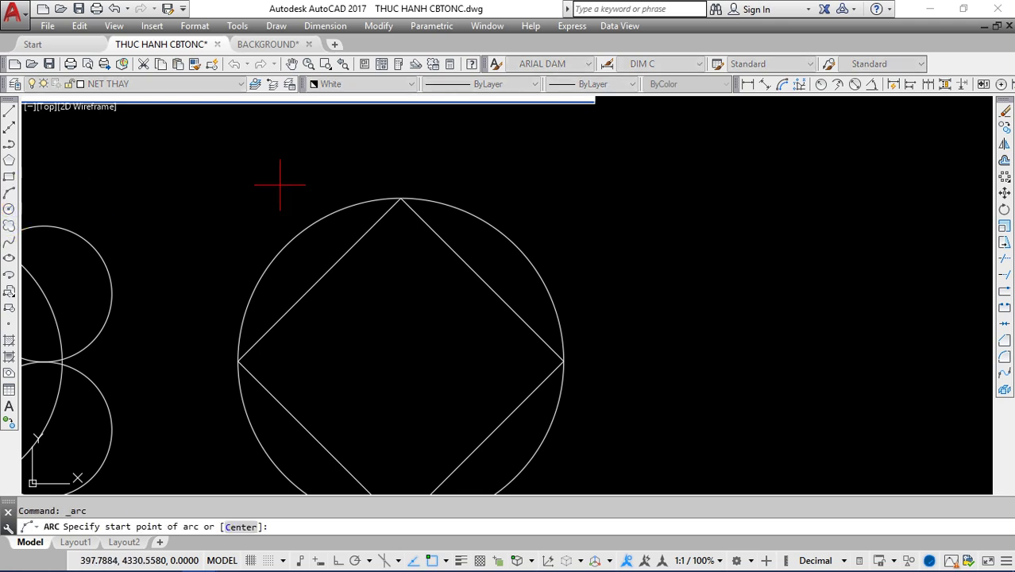
click(401, 199)
click(503, 233)
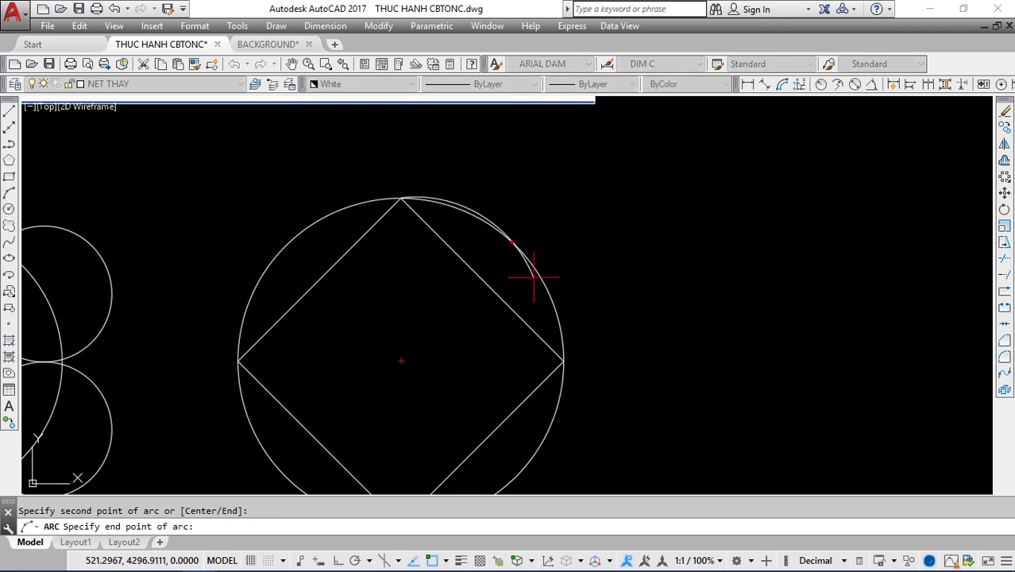
click(564, 358)
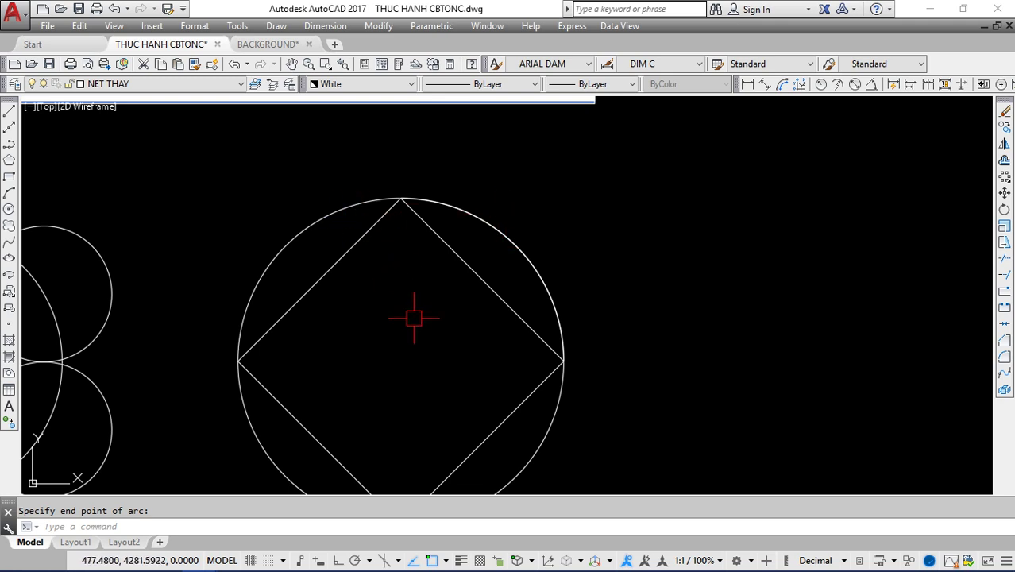
Step: Mirror the arc across the square's top-right edge so it curves inward, deleting the original
text(mi)
key(Return)
click(511, 237)
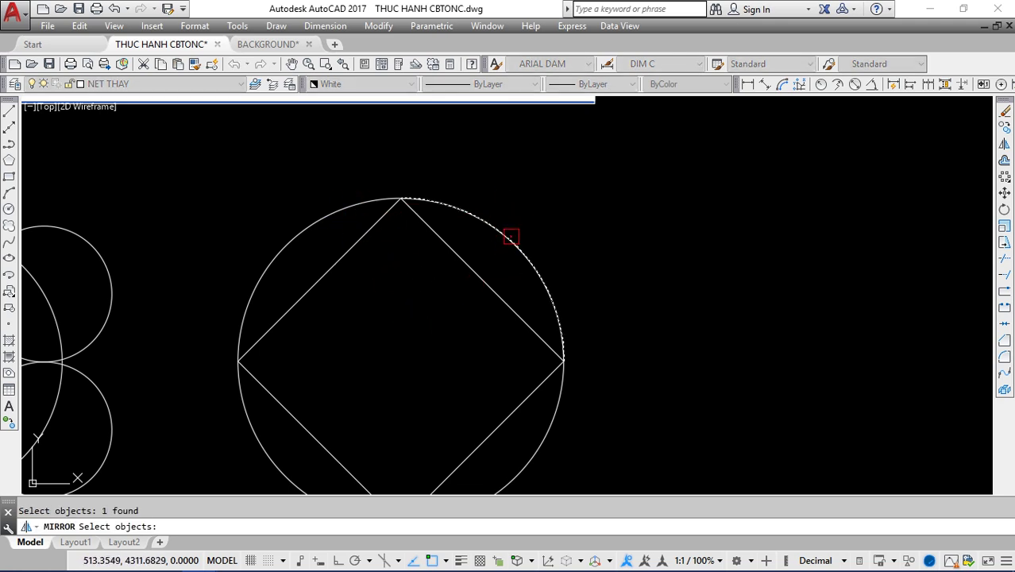
key(Return)
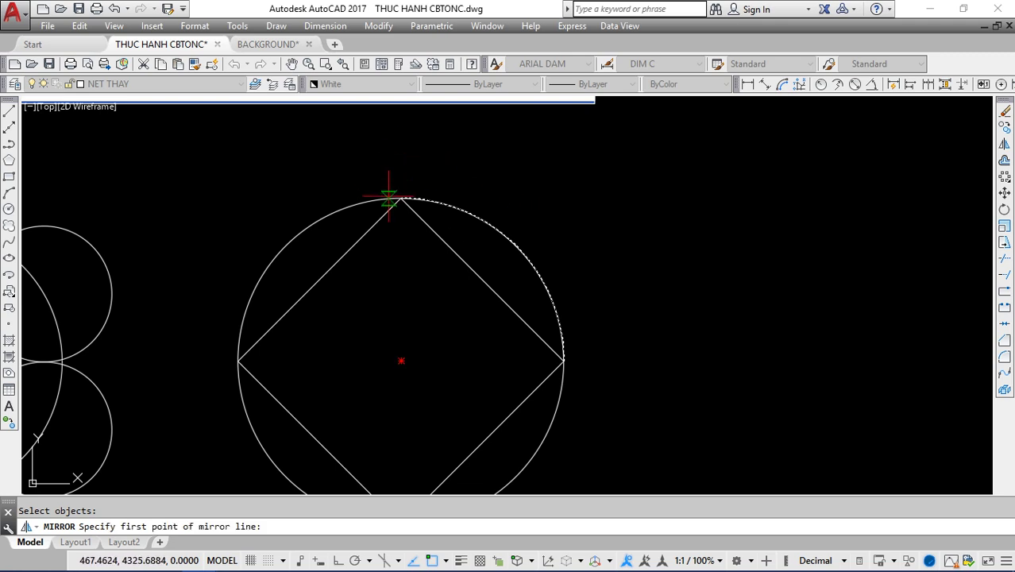
click(403, 200)
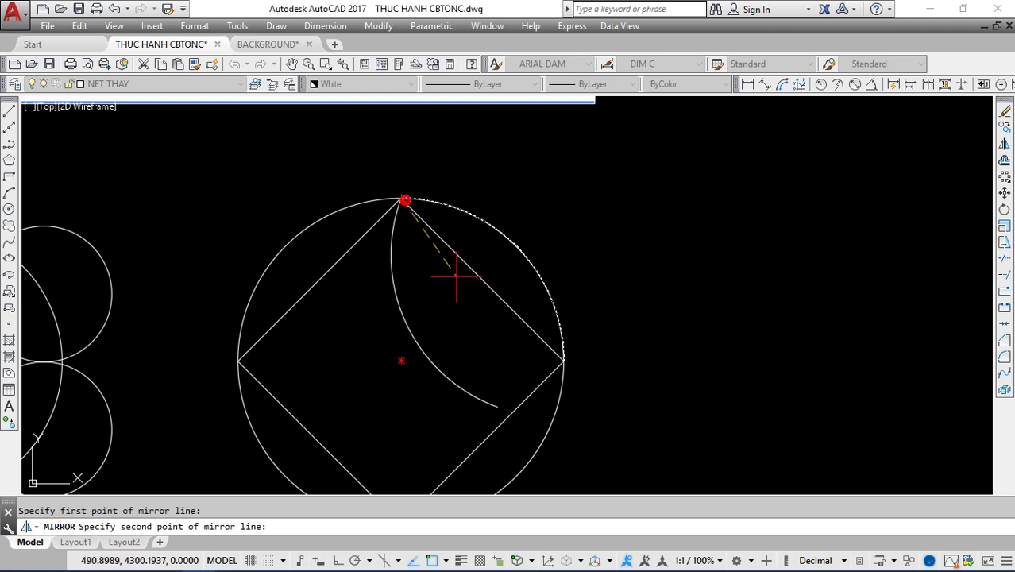
click(561, 359)
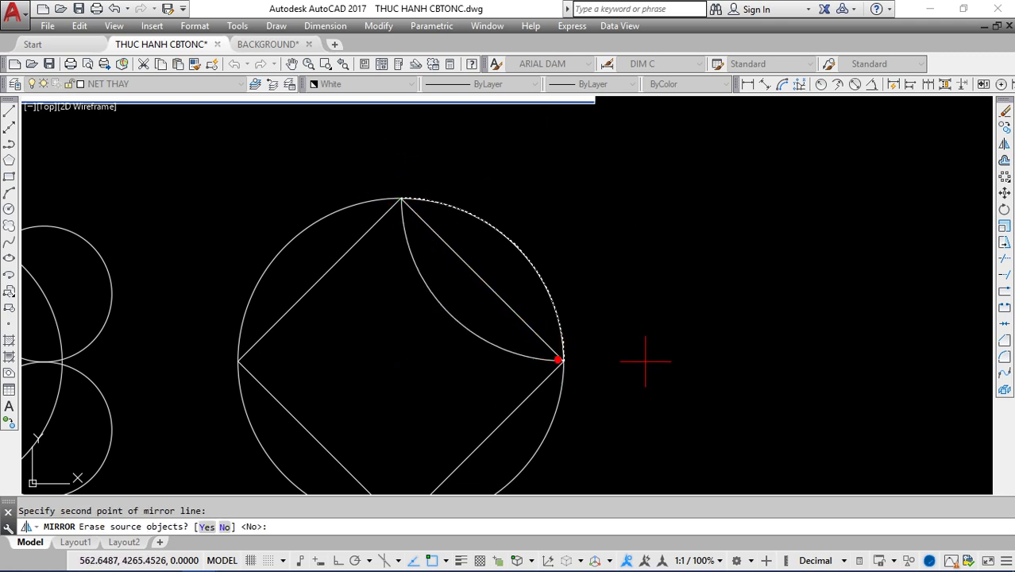
click(206, 528)
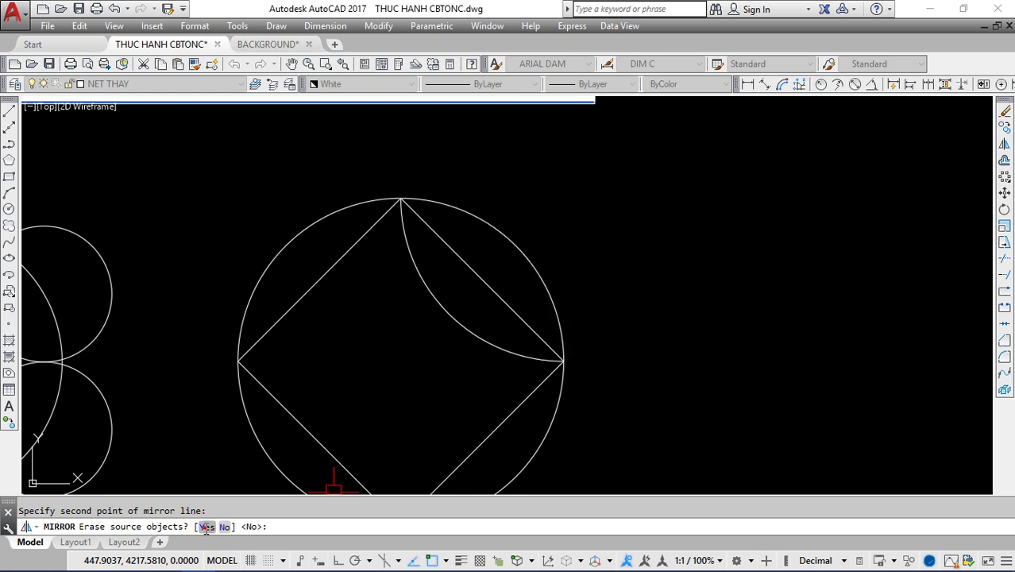
click(477, 216)
scroll(516, 217, down, 3)
key(Escape)
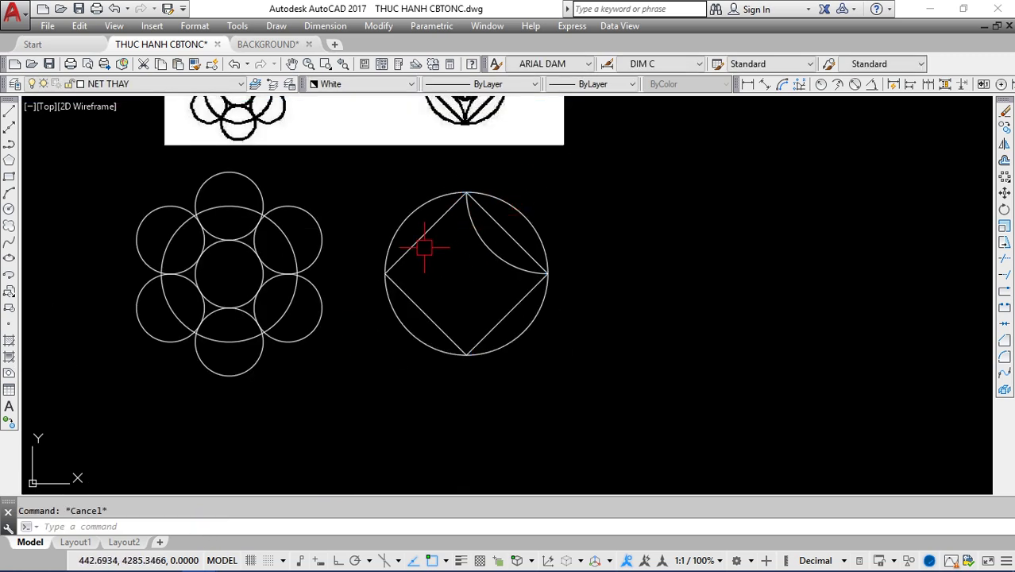
middle_drag(457, 219, 449, 338)
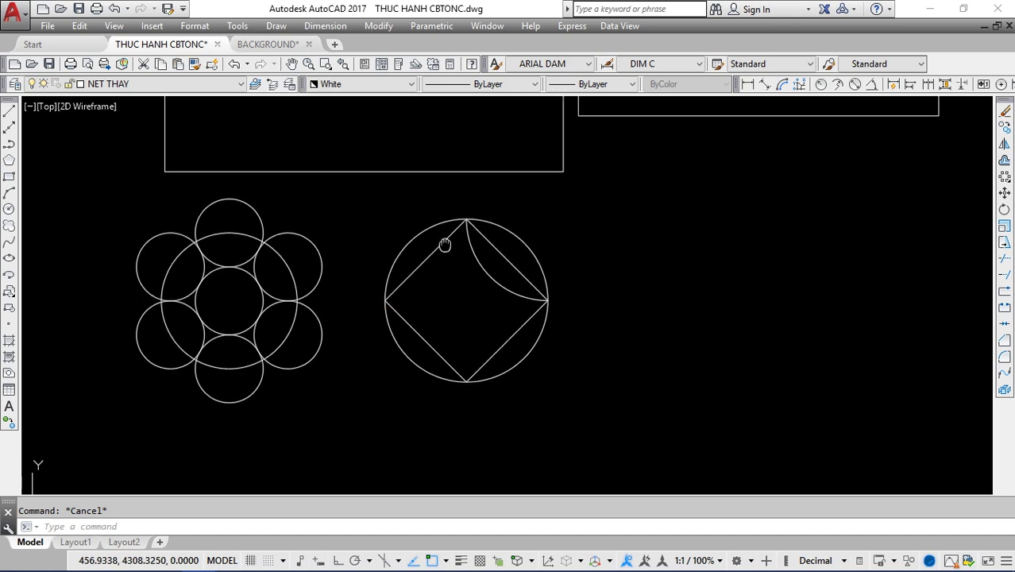
scroll(474, 352, up, 3)
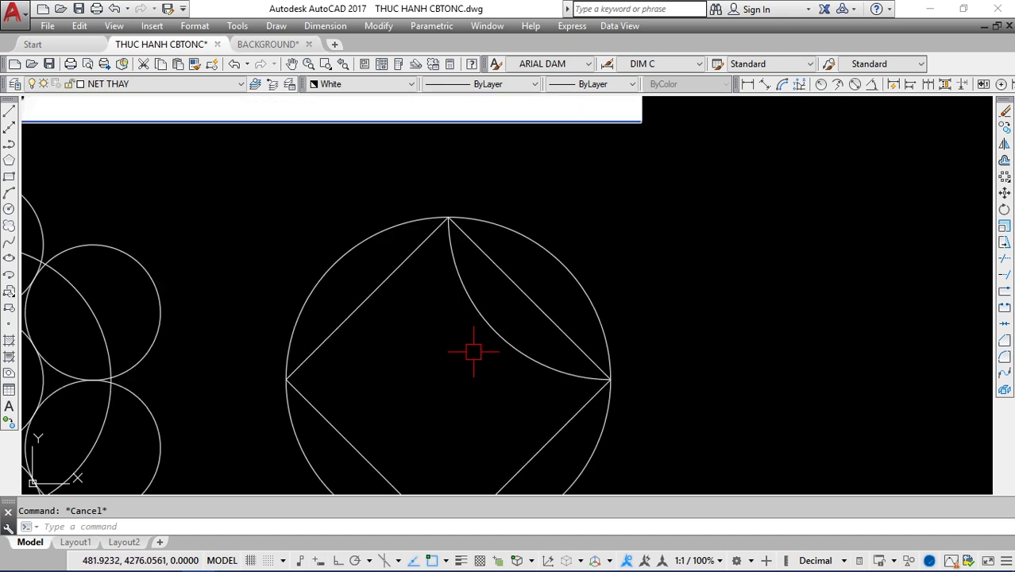
Step: Mirror the inner arc across a vertical line to make the upper-left arc, keeping the original
text(mi)
key(Return)
click(473, 305)
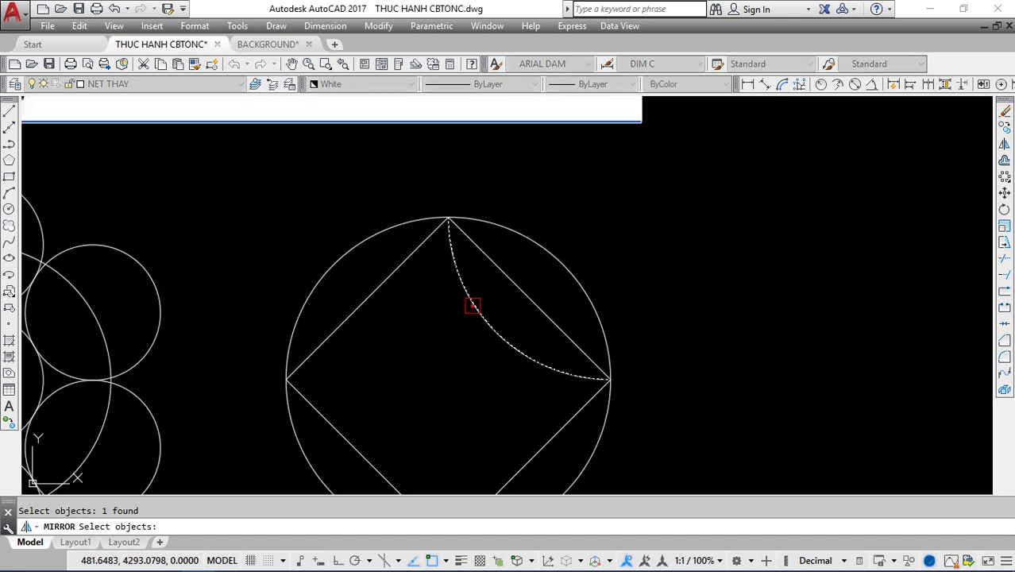
key(Return)
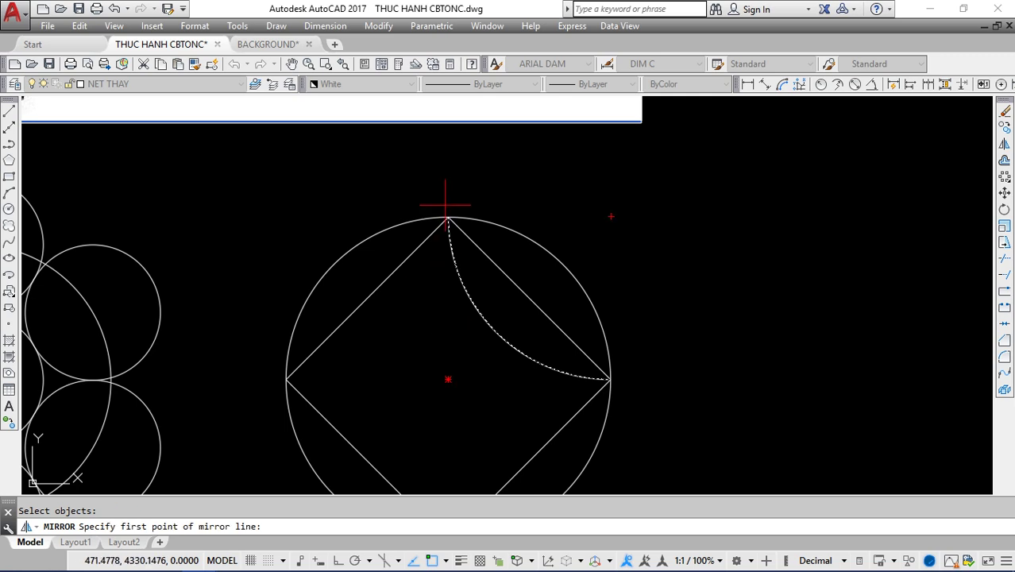
click(448, 216)
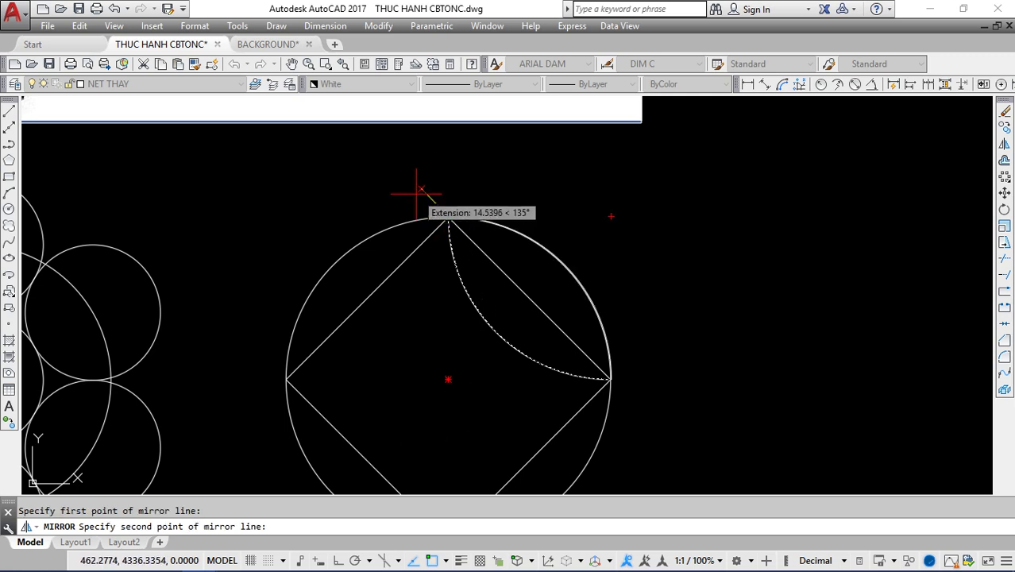
key(F8)
scroll(457, 147, down, 3)
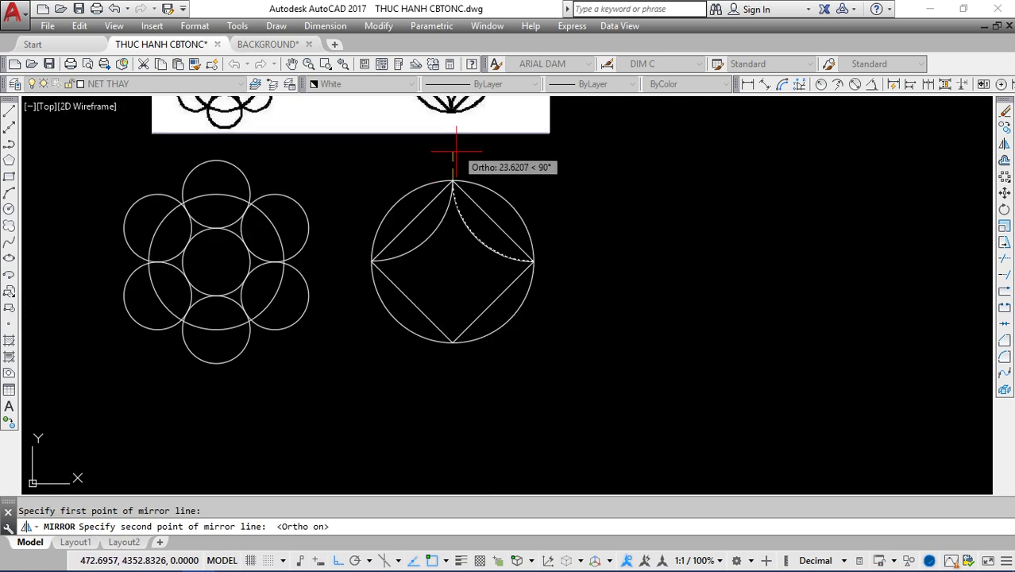
click(445, 385)
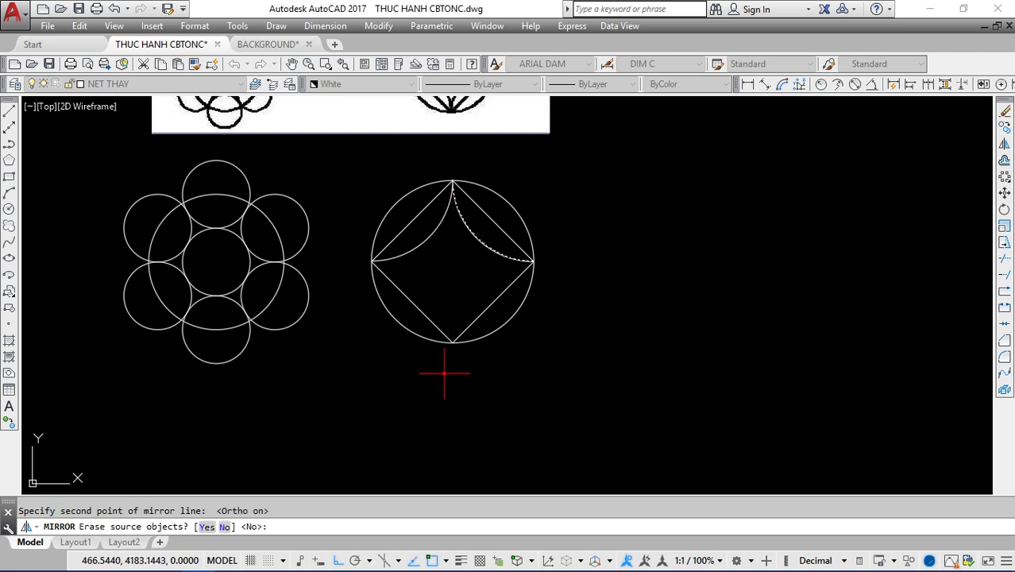
scroll(459, 229, up, 3)
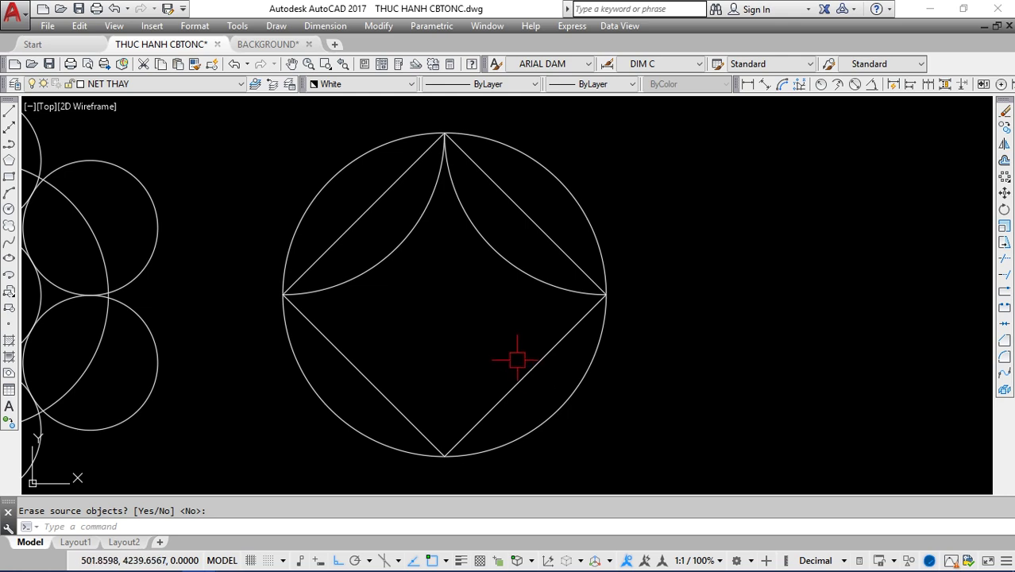
text(mi)
key(Return)
Step: Mirror both upper arcs across the circle's horizontal axis, keeping the originals
click(501, 319)
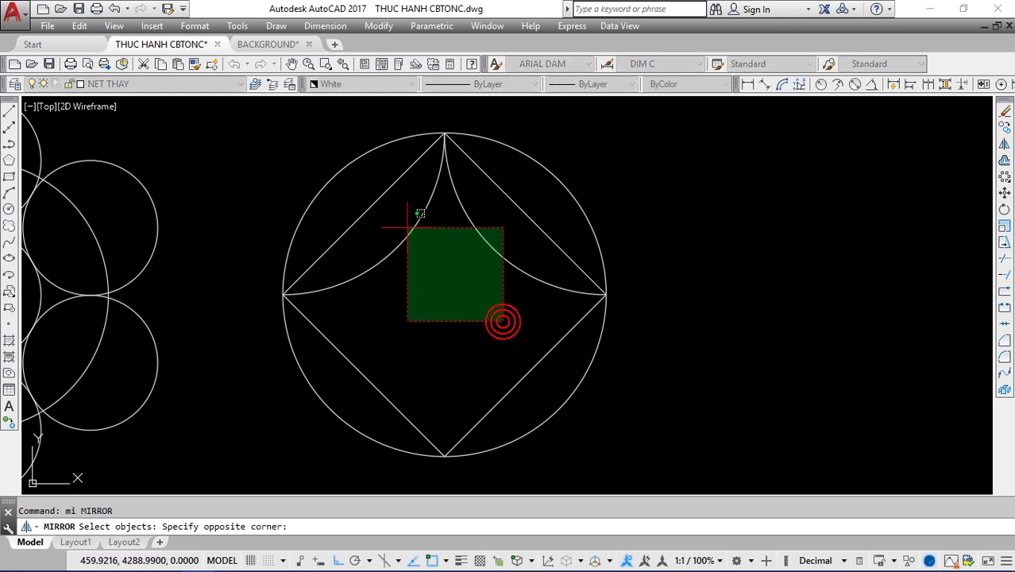
click(401, 213)
key(Return)
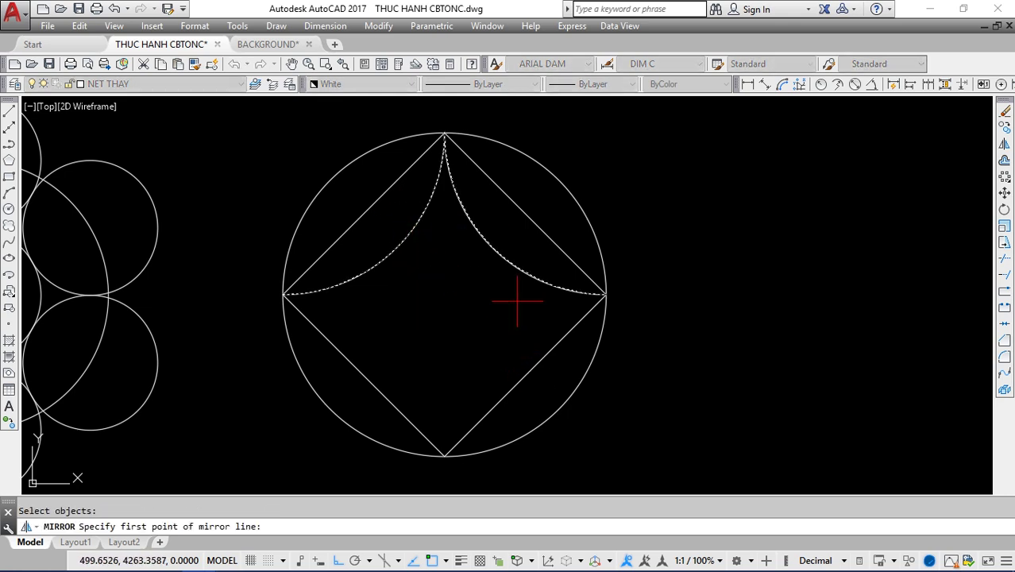
click(606, 294)
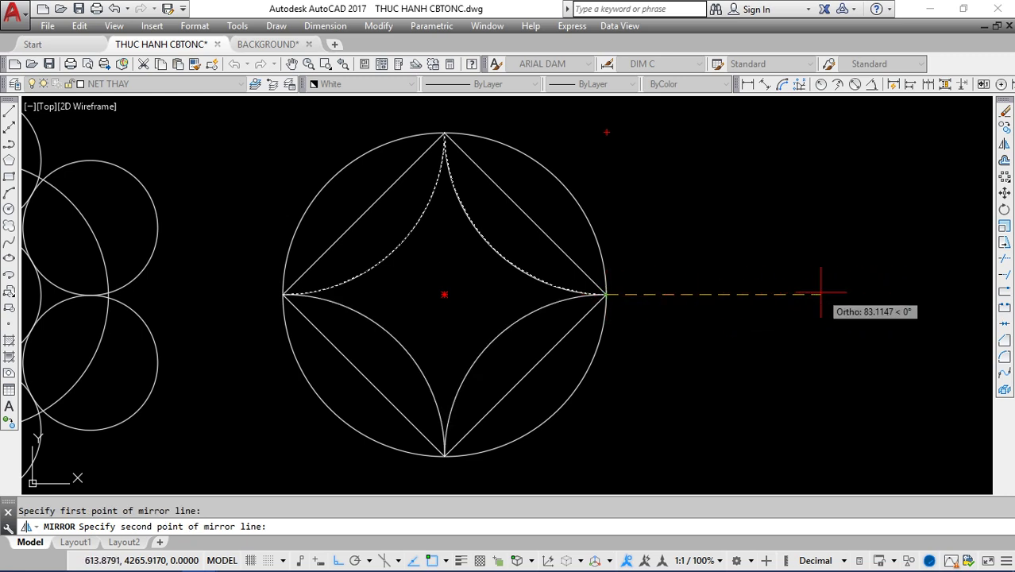
click(732, 289)
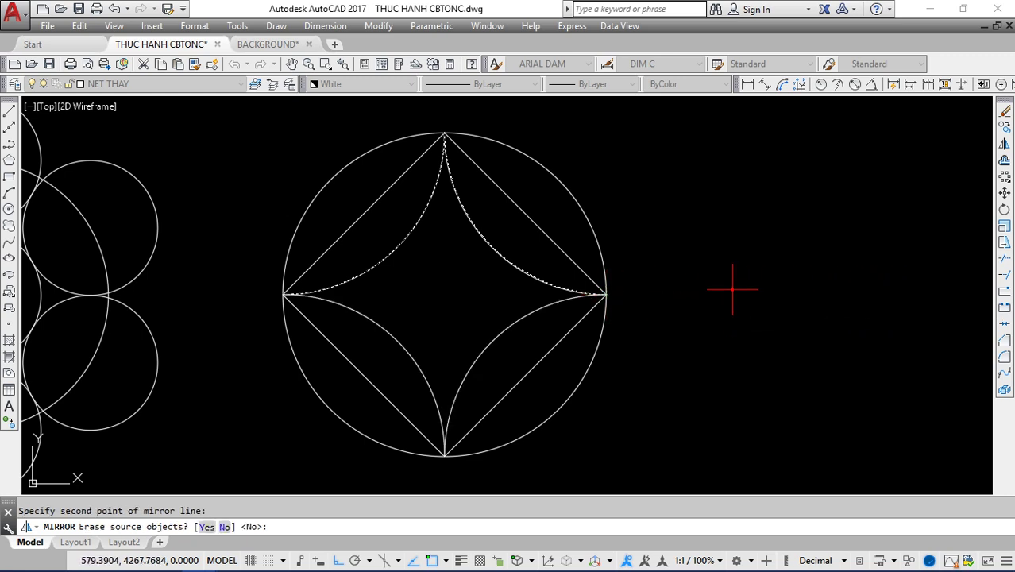
key(Return)
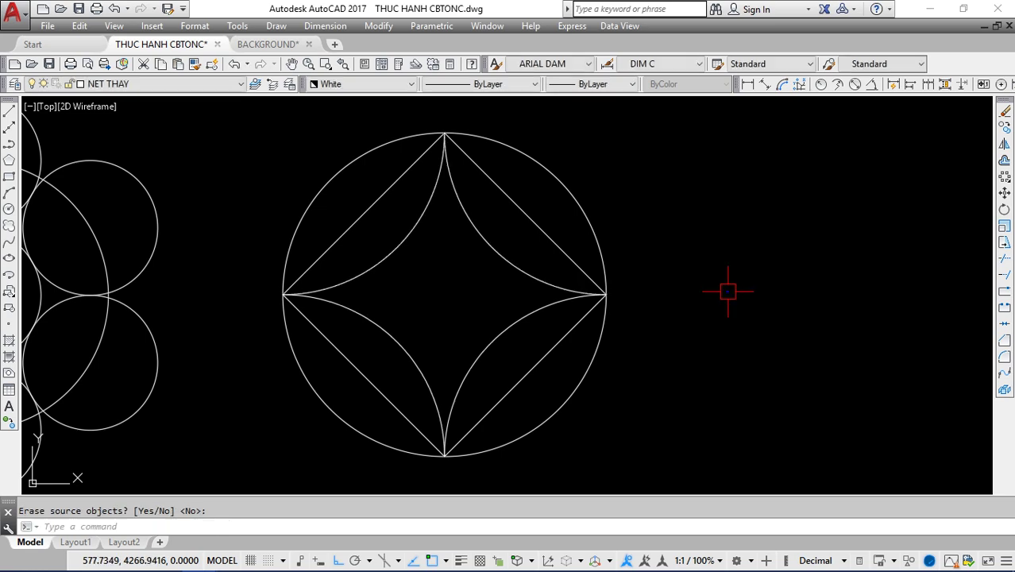
scroll(574, 340, down, 5)
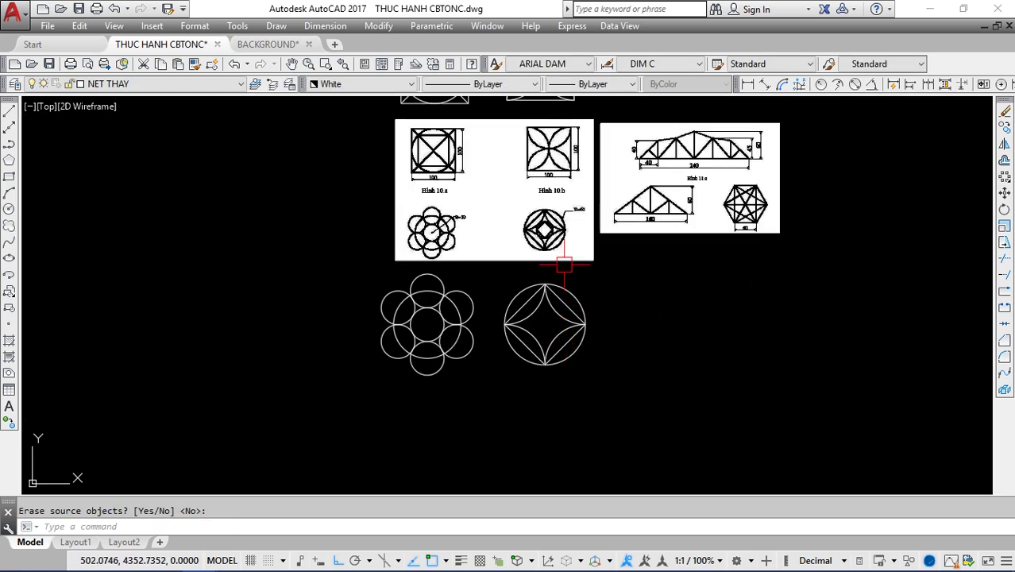
Step: Draw a small circle centred at the curved star's centre
scroll(540, 228, up, 3)
scroll(539, 216, up, 3)
scroll(540, 191, up, 3)
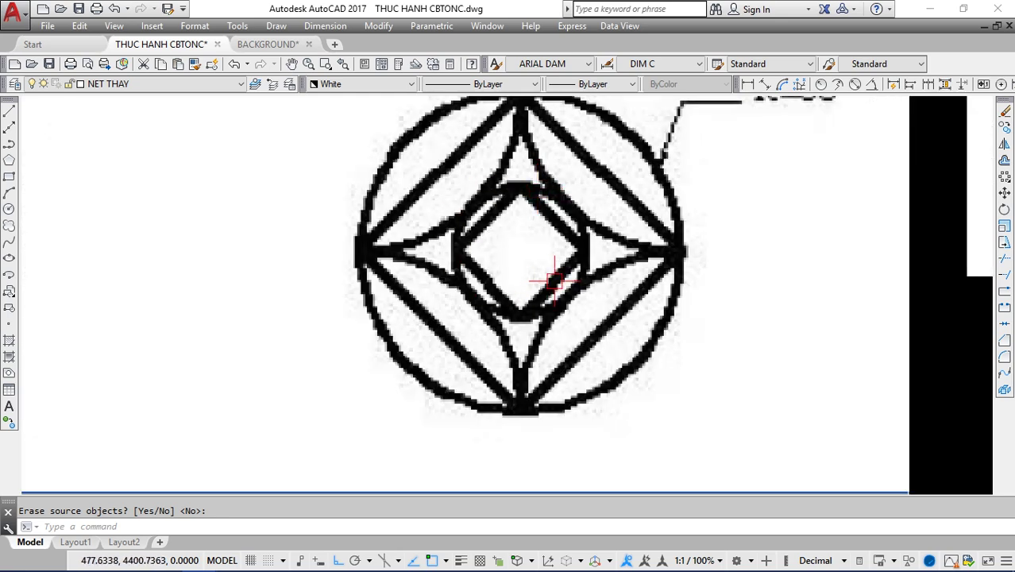
scroll(473, 214, down, 3)
scroll(469, 226, down, 2)
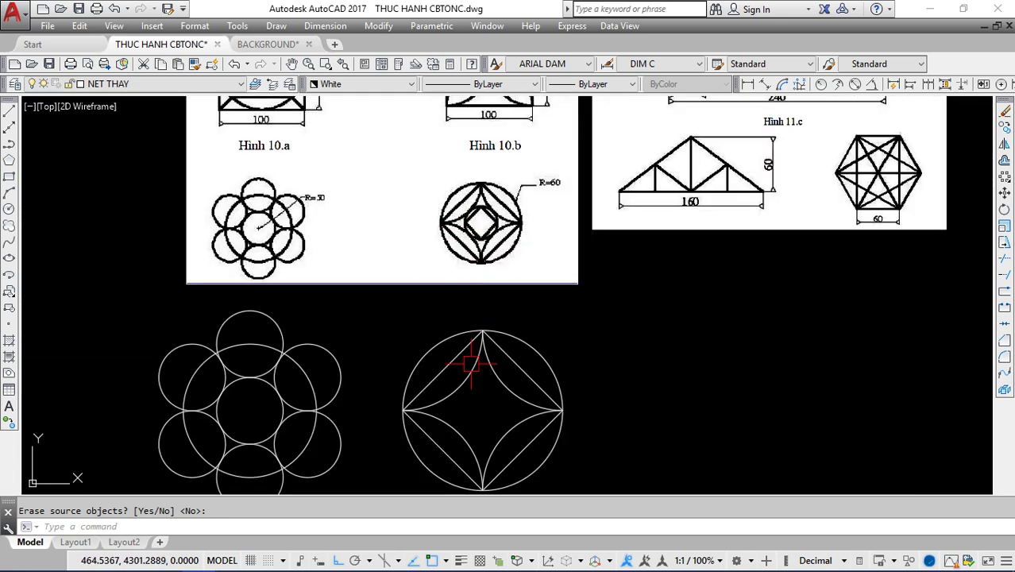
text(c)
key(Return)
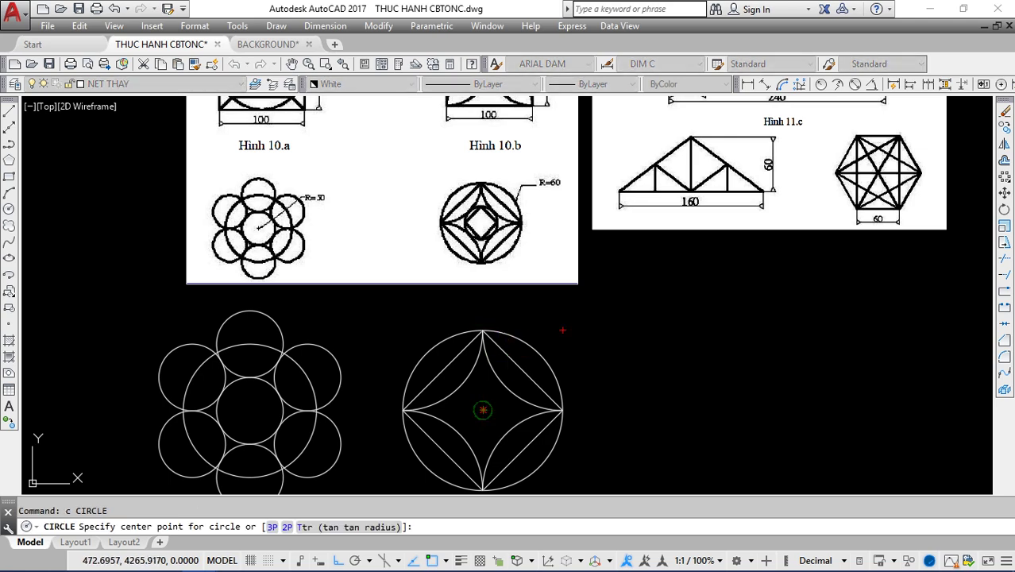
click(482, 409)
click(515, 409)
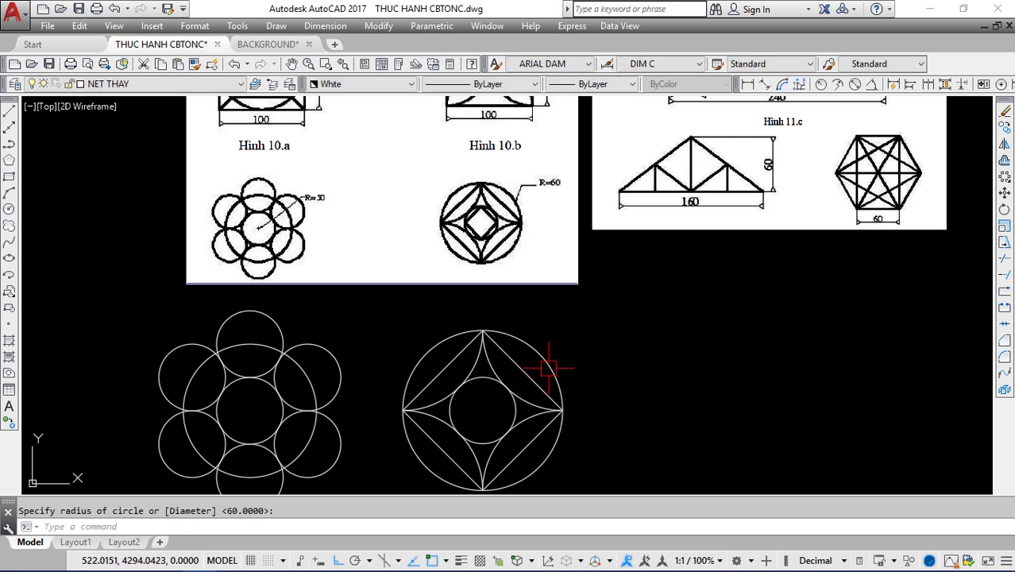
Step: Draw a four-sided polygon inscribed in the small central circle, forming a diamond
scroll(483, 211, up, 5)
scroll(483, 188, up, 2)
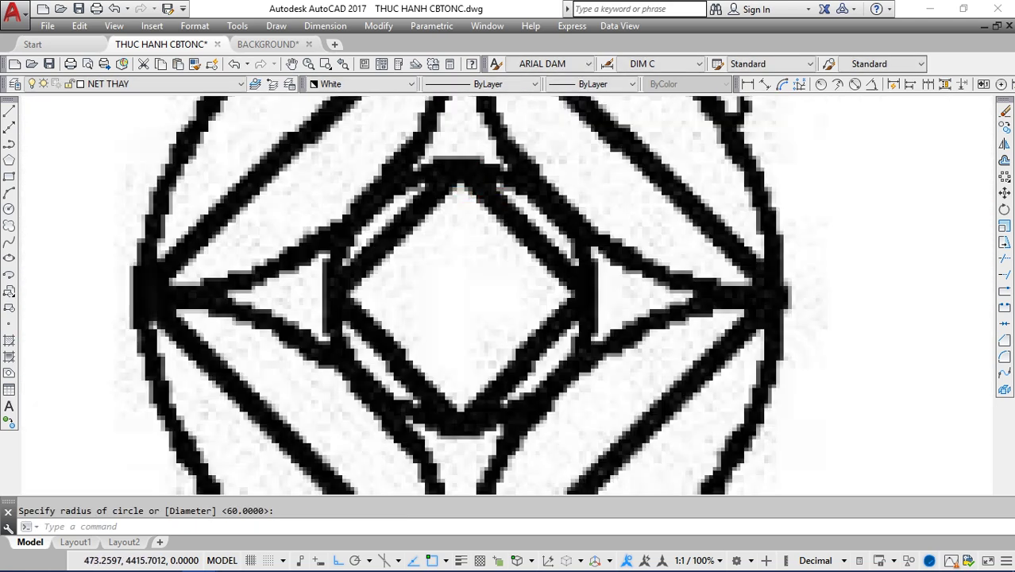
scroll(482, 188, down, 2)
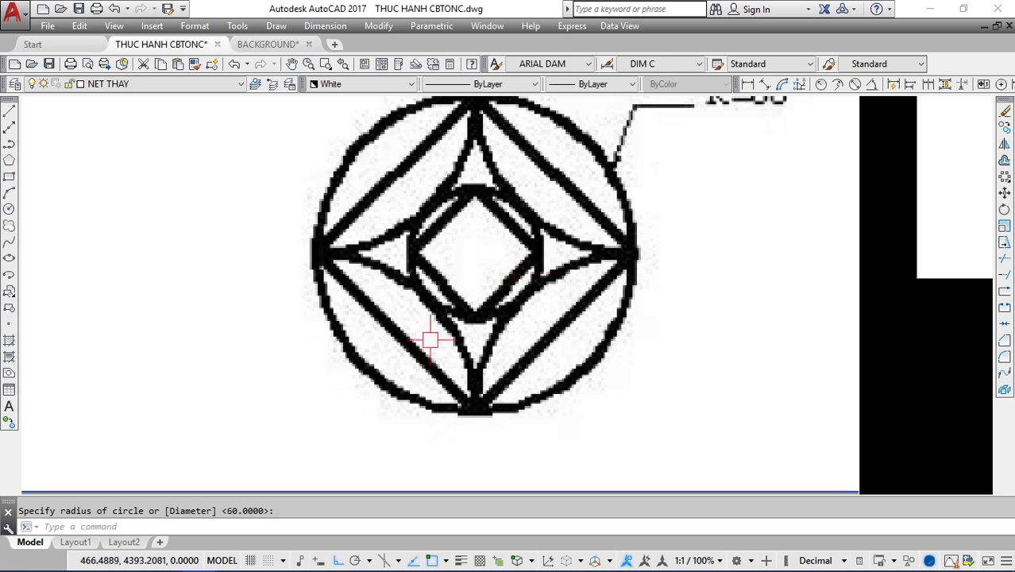
click(10, 164)
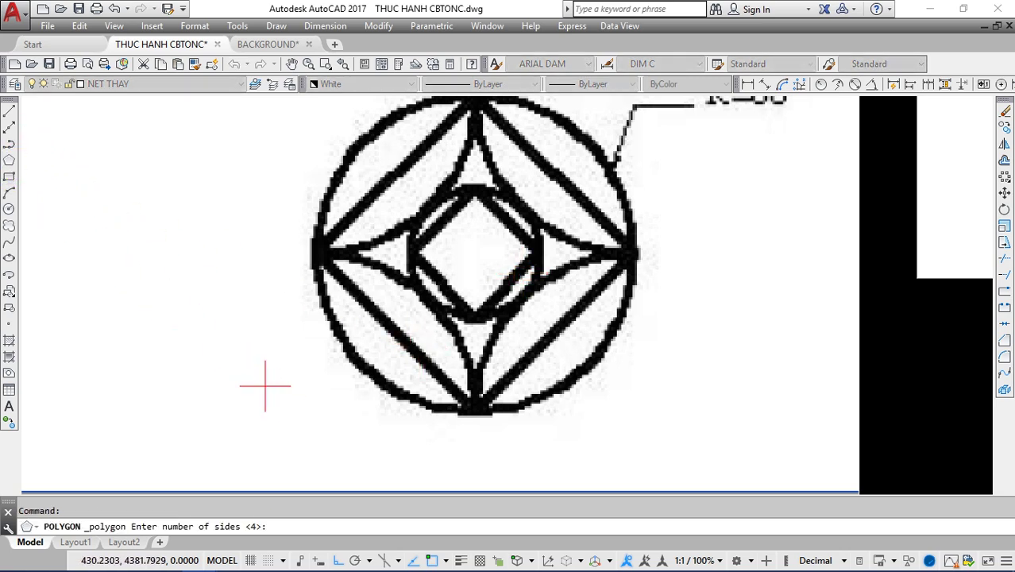
key(Return)
scroll(473, 250, down, 5)
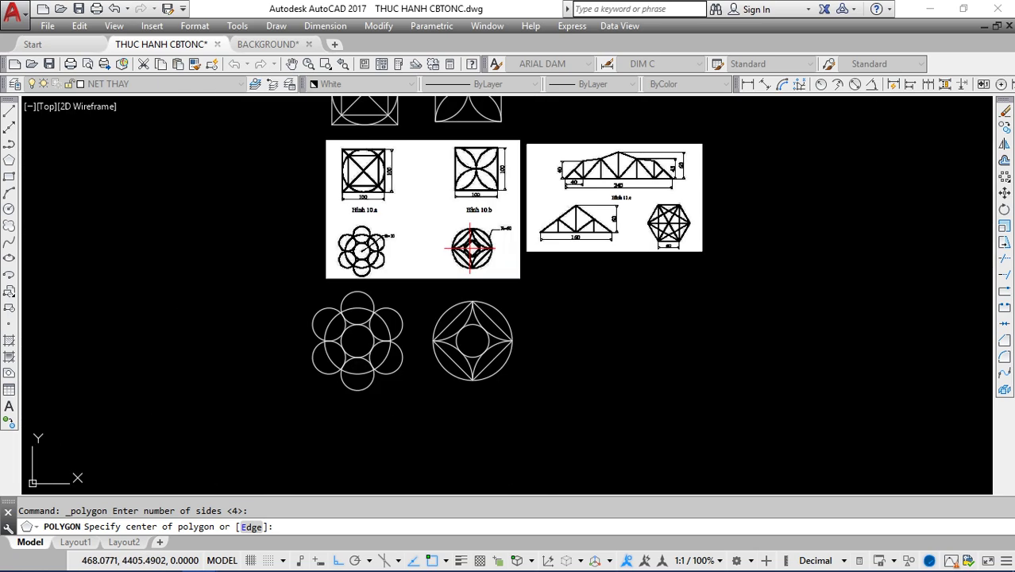
click(473, 340)
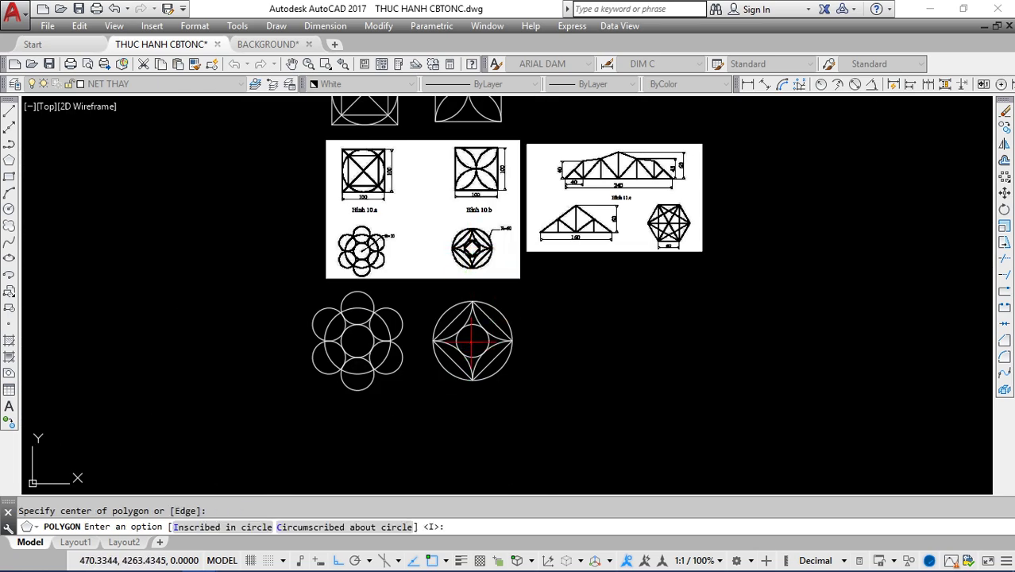
scroll(471, 343, up, 3)
scroll(472, 334, up, 3)
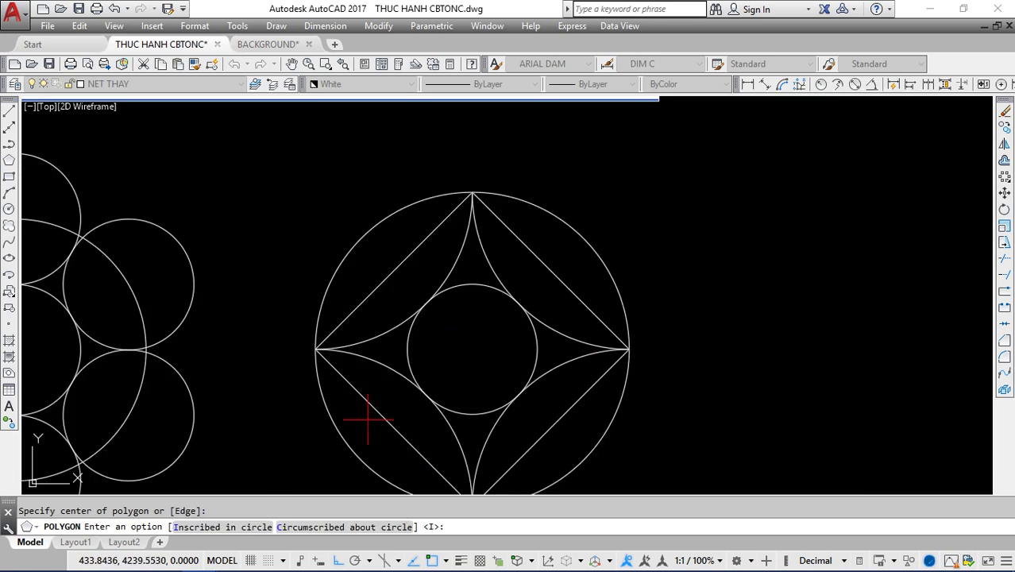
click(213, 527)
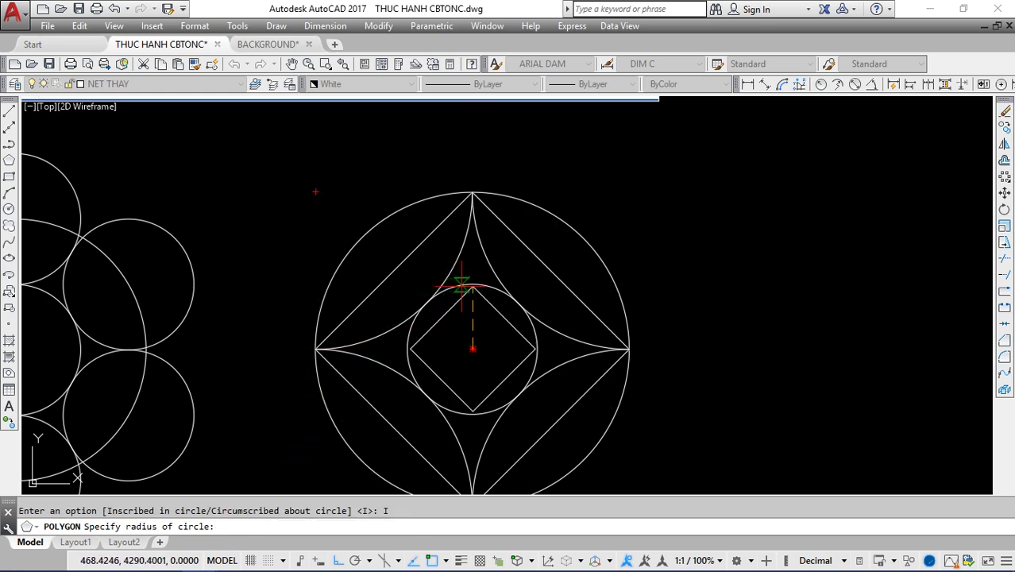
scroll(468, 286, down, 3)
scroll(570, 224, down, 3)
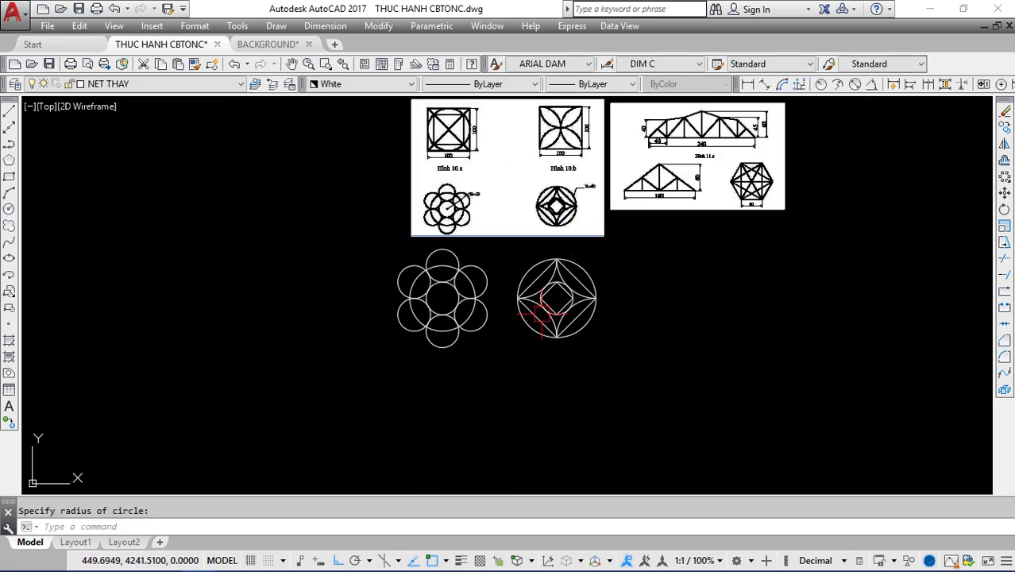
middle_drag(515, 149, 328, 268)
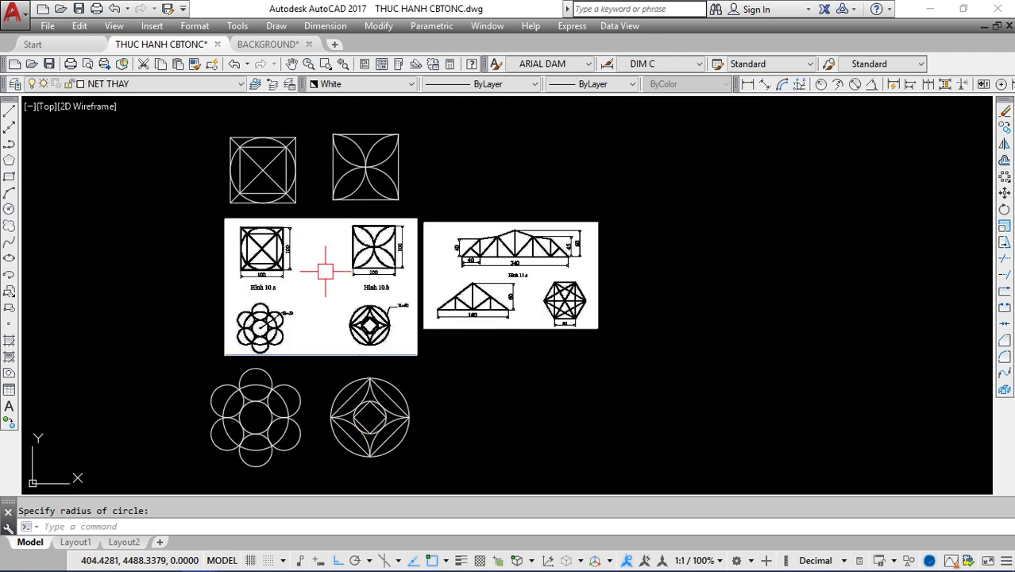
Step: Delete the Hinh 10 reference picture
key(Escape)
click(389, 235)
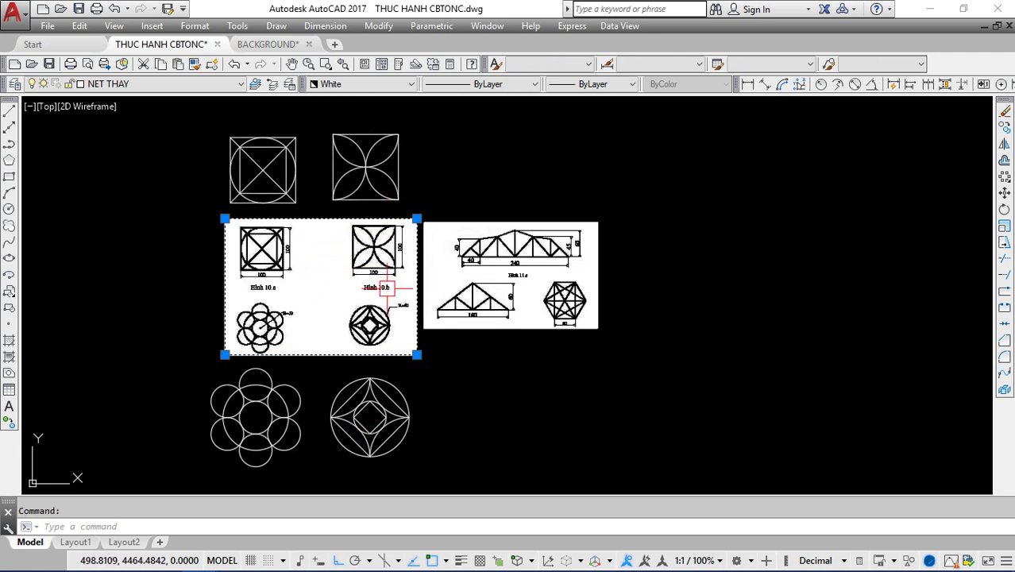
key(Delete)
Step: Move the flower and star figures up beneath the square patterns
click(176, 352)
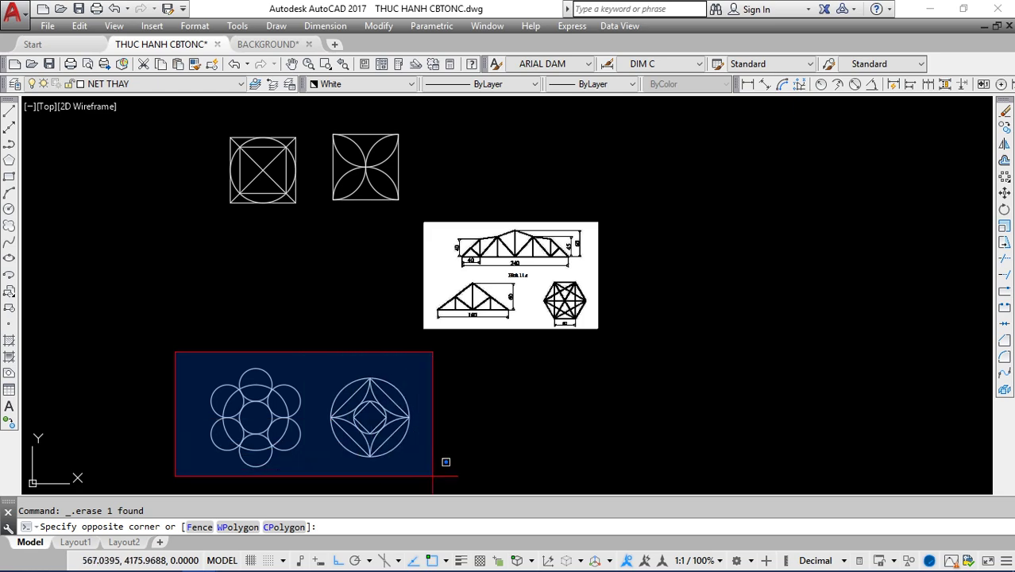
click(433, 475)
text(m)
key(Return)
click(377, 437)
click(376, 285)
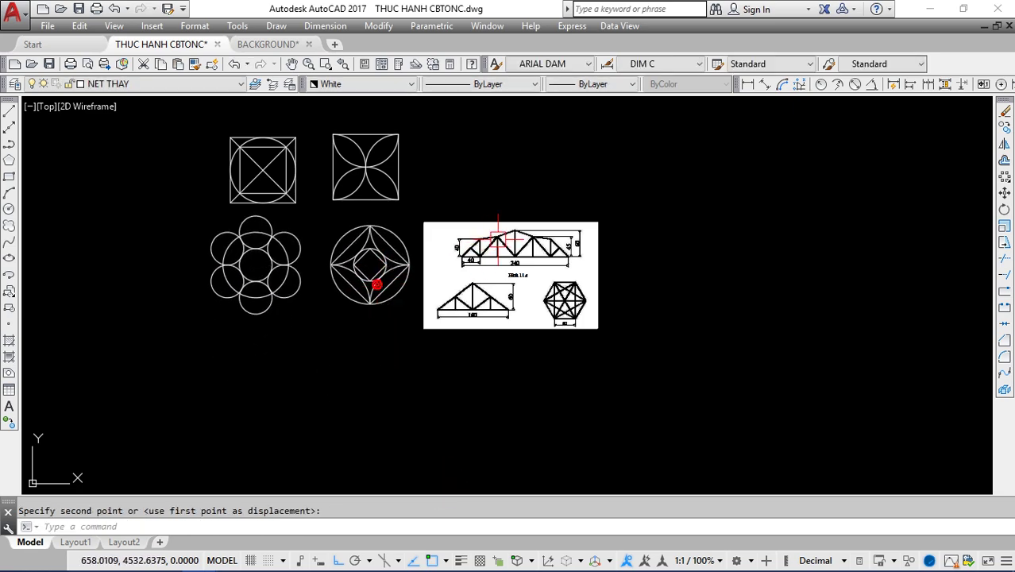
scroll(498, 238, up, 3)
scroll(528, 211, up, 2)
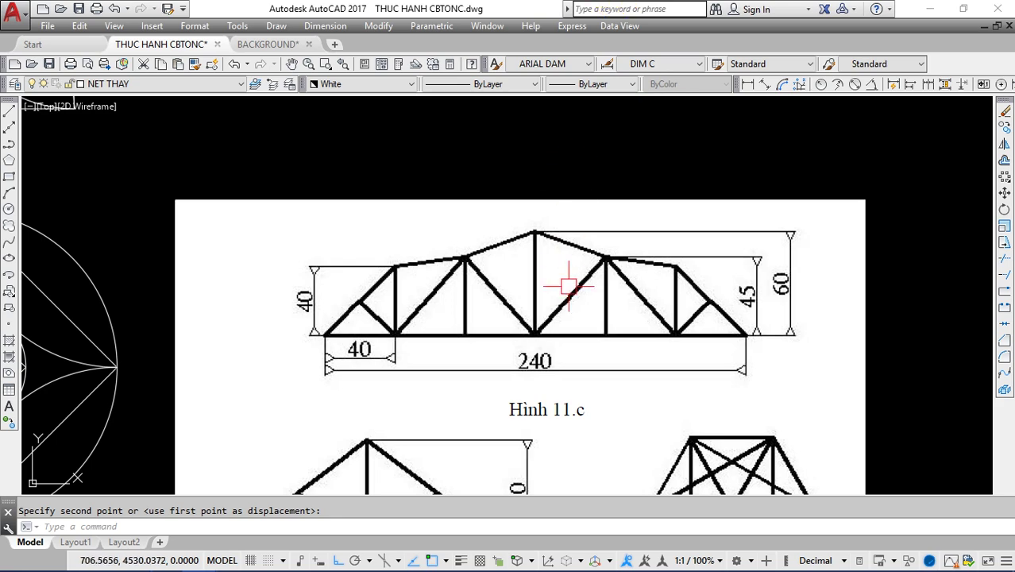
scroll(606, 295, down, 4)
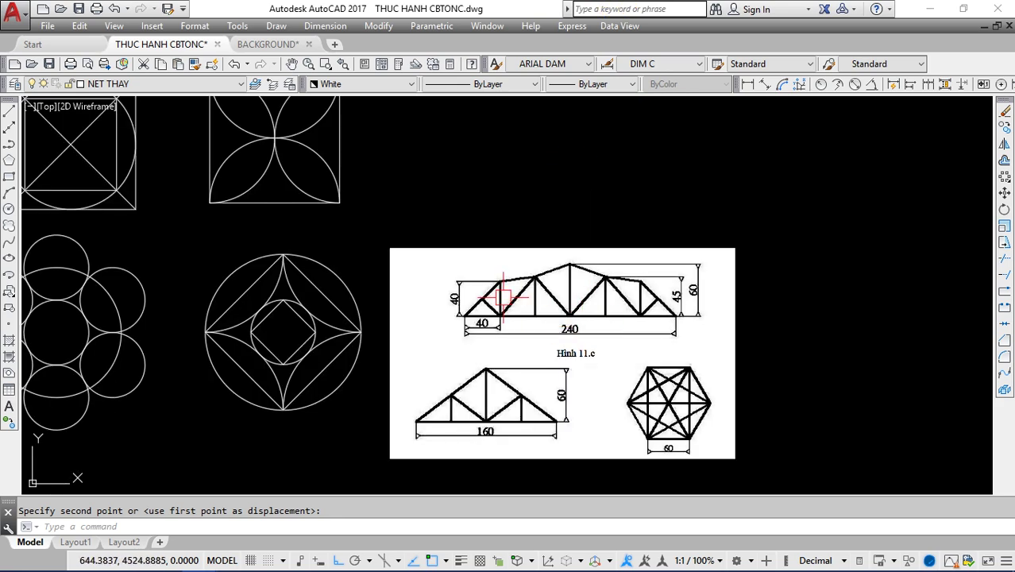
click(651, 333)
Step: Draw the truss's 240-long horizontal bottom chord line
text(l)
key(Return)
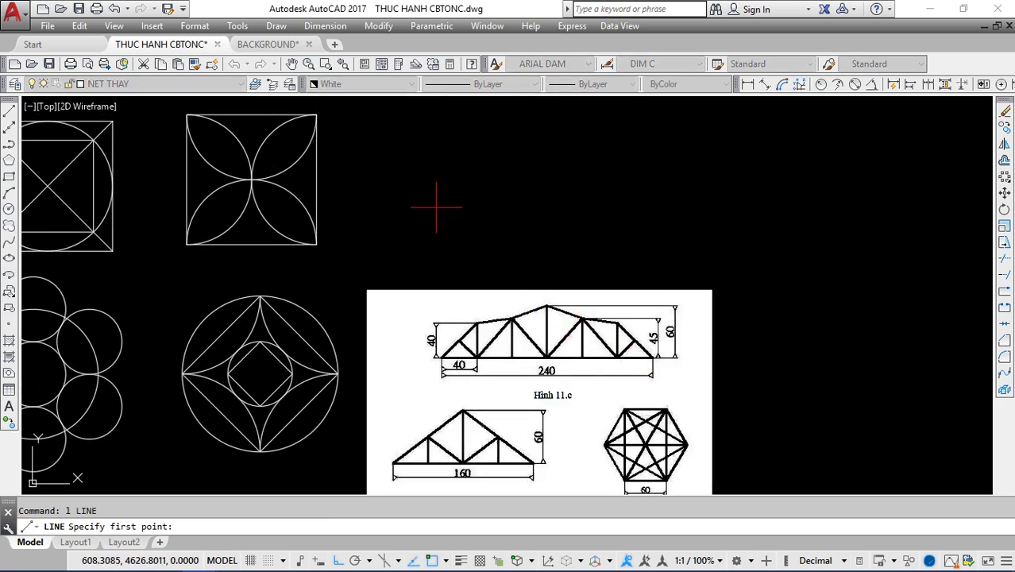
click(422, 219)
text(240)
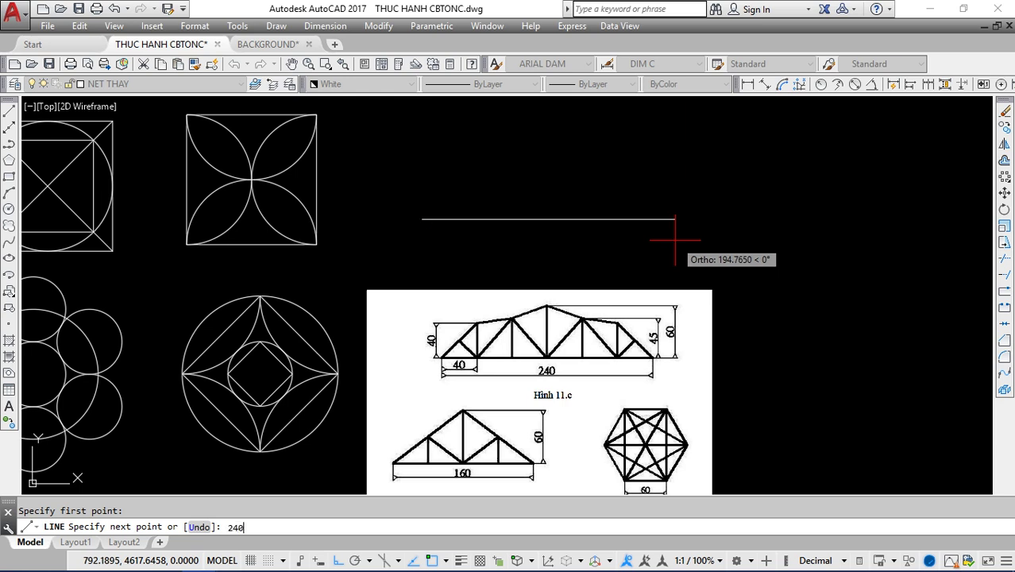
key(Return)
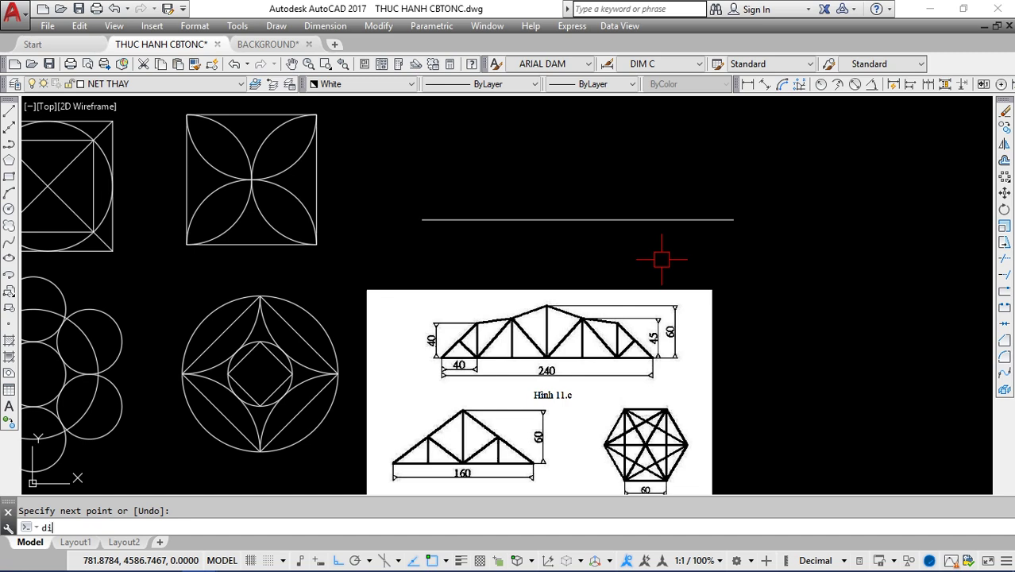
Step: Divide the 240-long line into 6 equal segments
text(v)
key(Return)
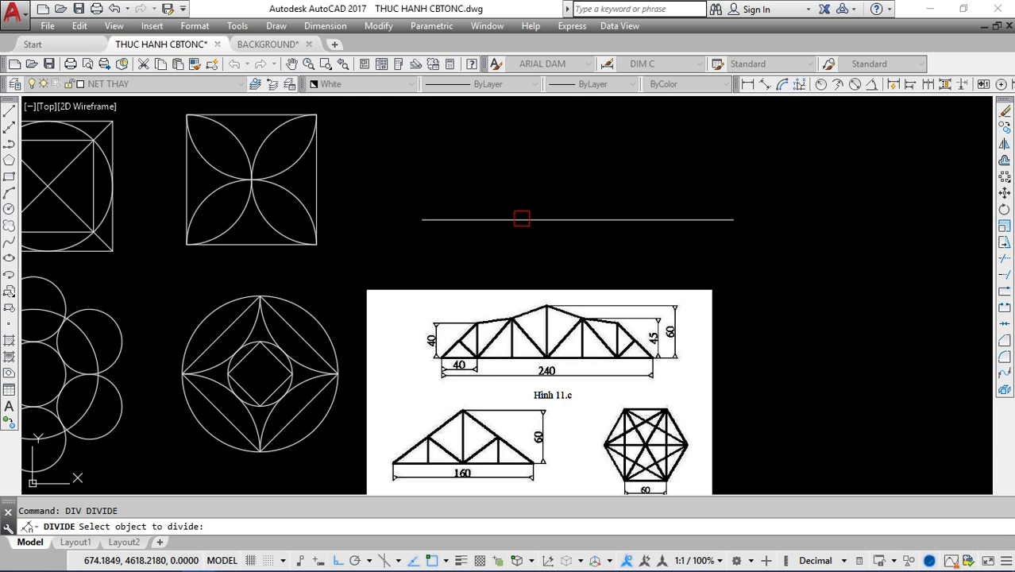
click(521, 219)
text(DIV)
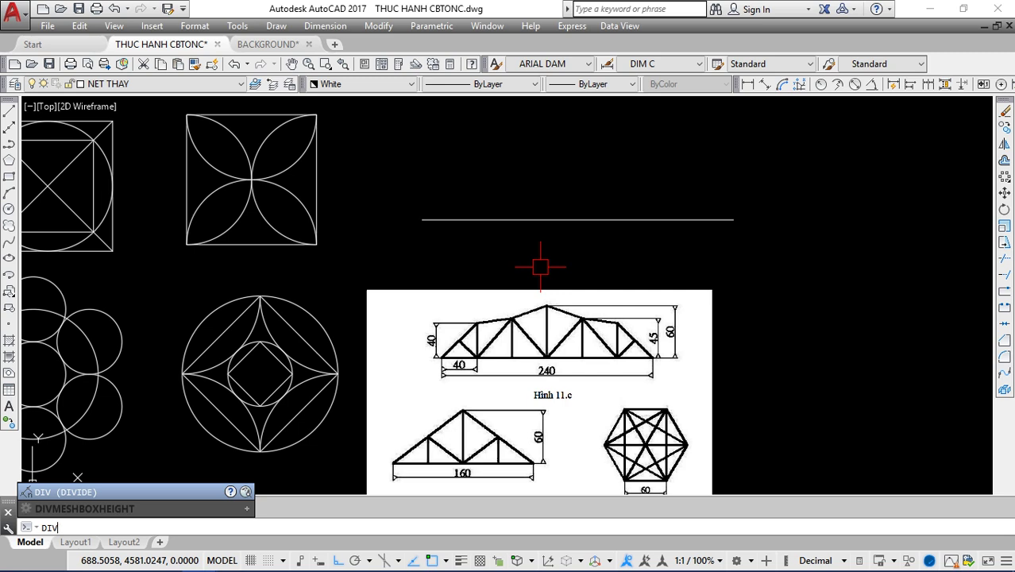
key(Return)
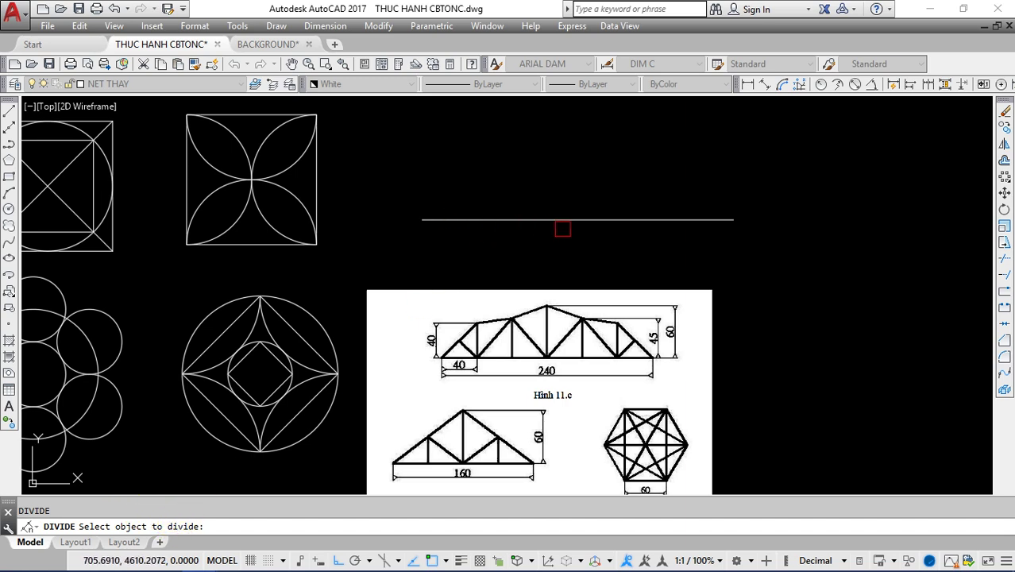
click(466, 220)
text(6)
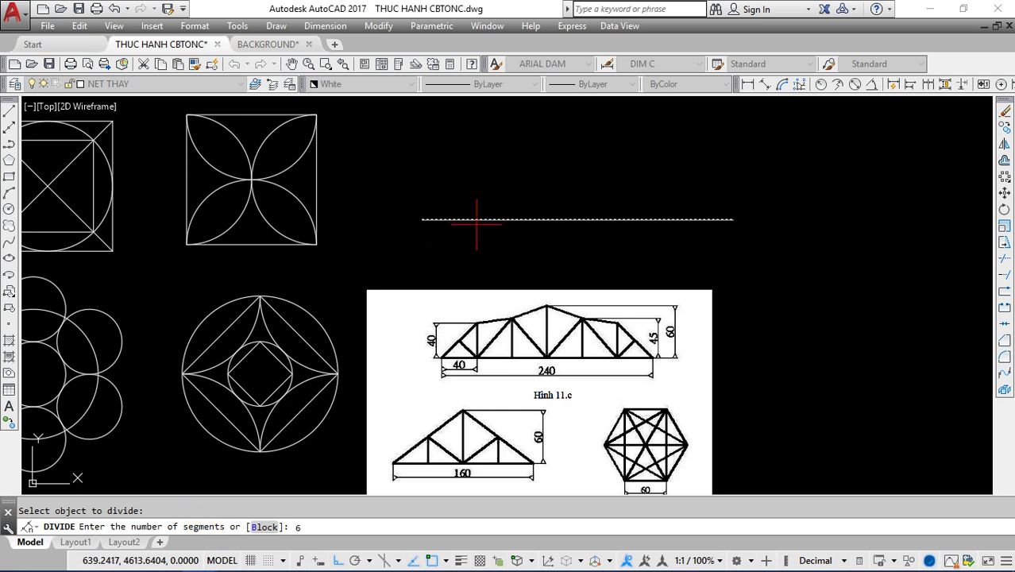
key(Return)
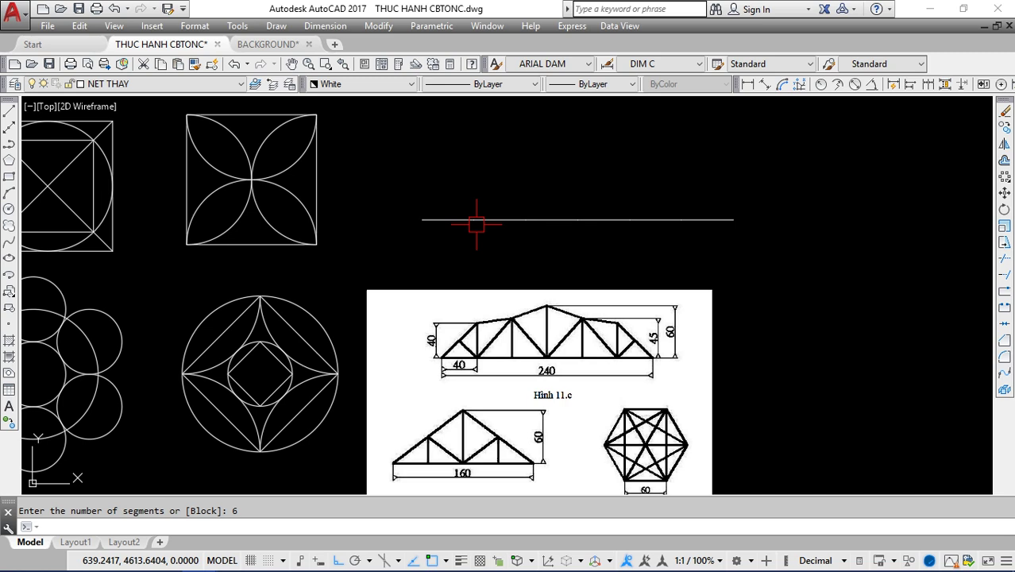
Step: Set the point style to X marks so the division points show
click(195, 27)
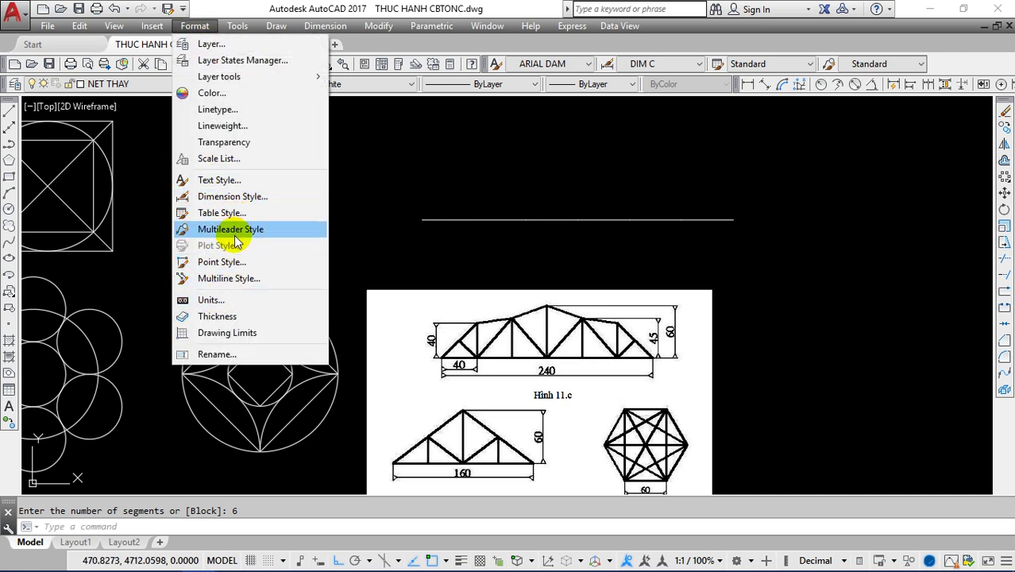
click(221, 262)
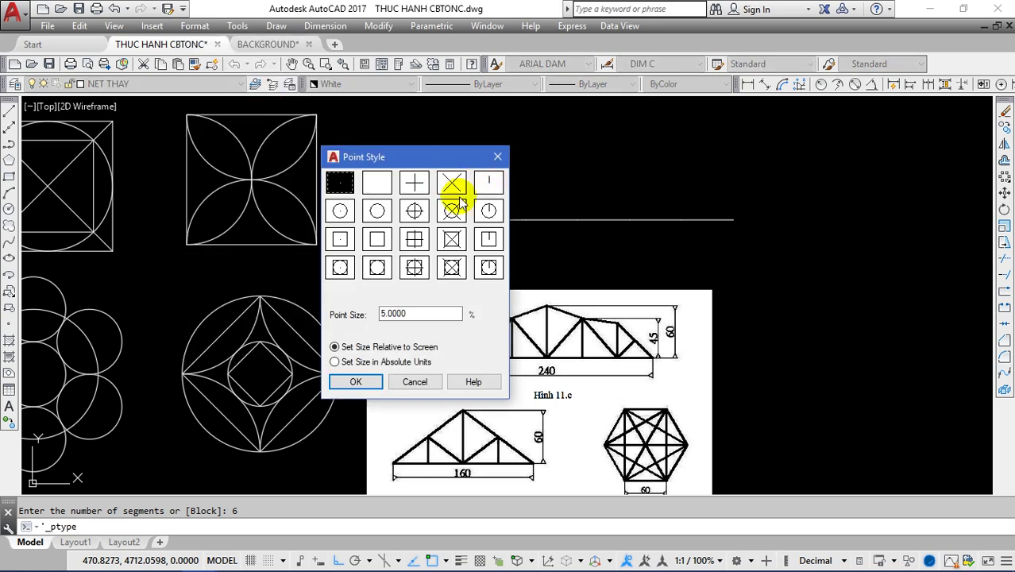
click(452, 185)
click(359, 382)
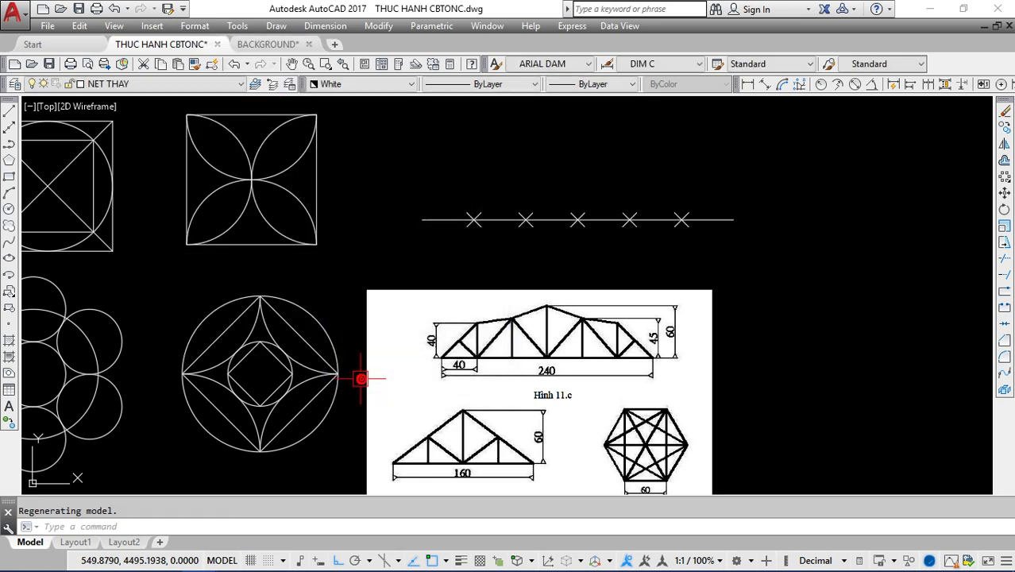
mouse_move(360, 379)
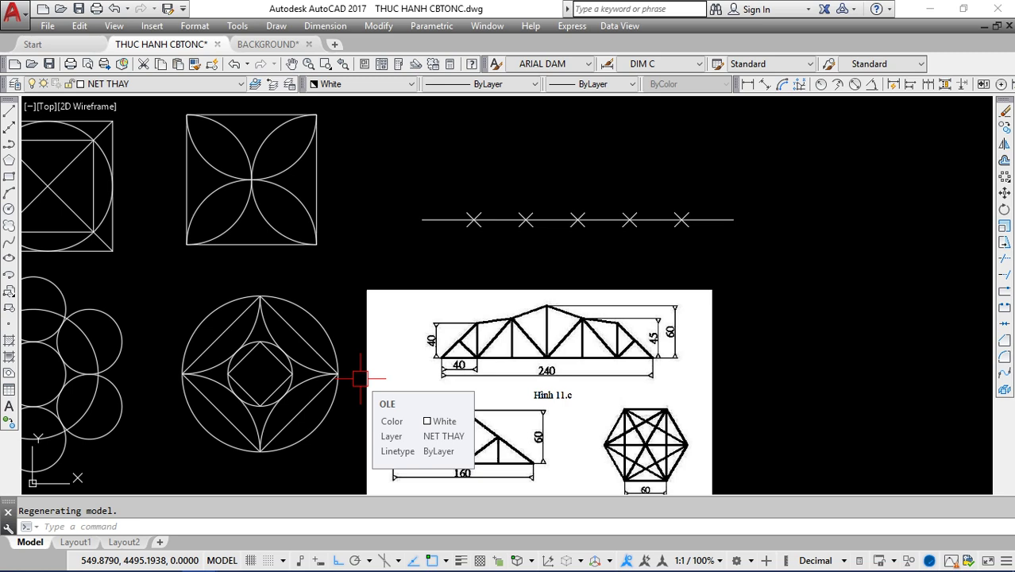
Step: Draw vertical posts at the division points: 40 high at the first, then the second post, then the 60 centre post
text(l)
key(Return)
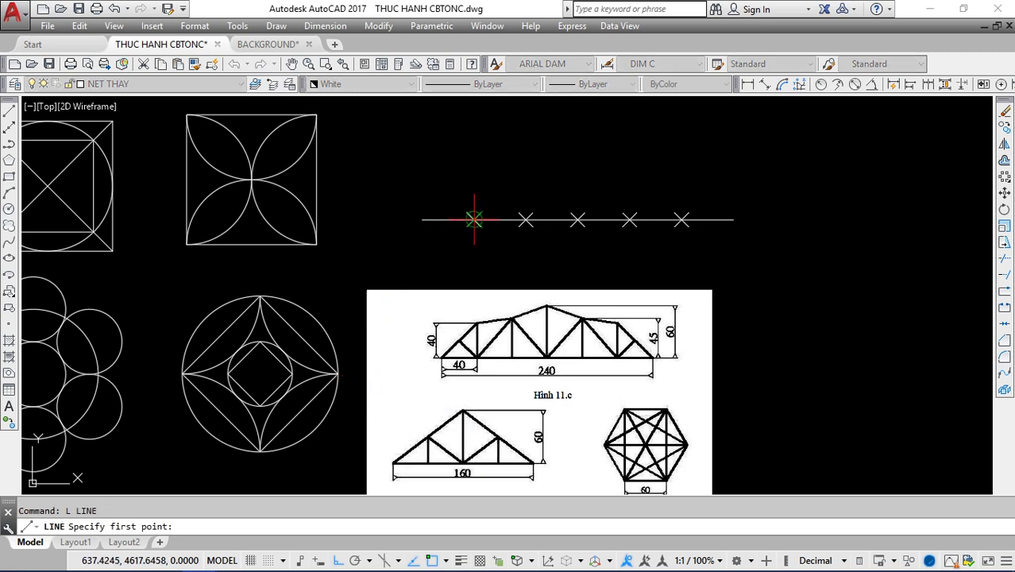
click(475, 219)
text(40)
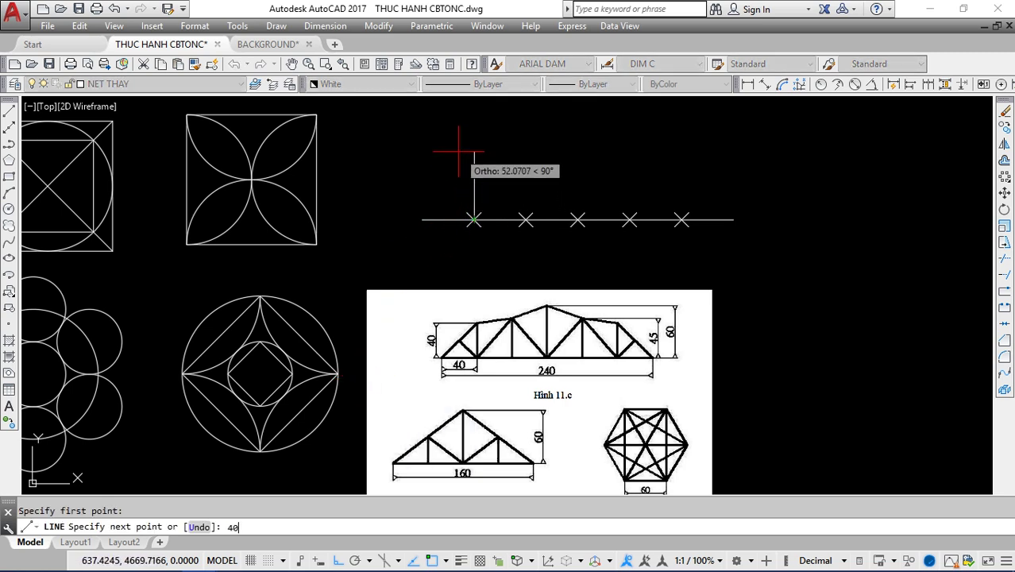
key(Return)
key(Return)
key(Return)
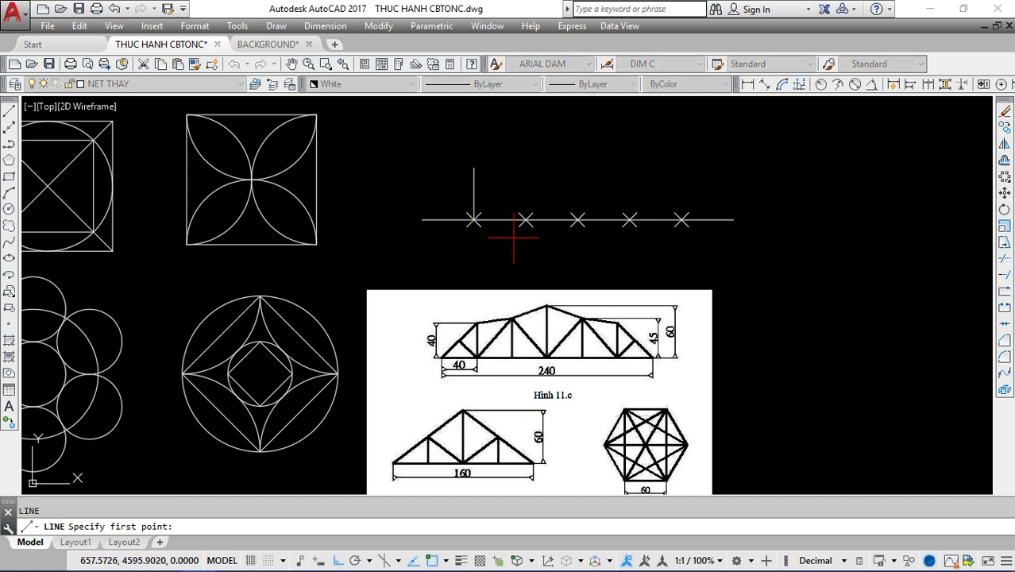
click(525, 220)
text(4)
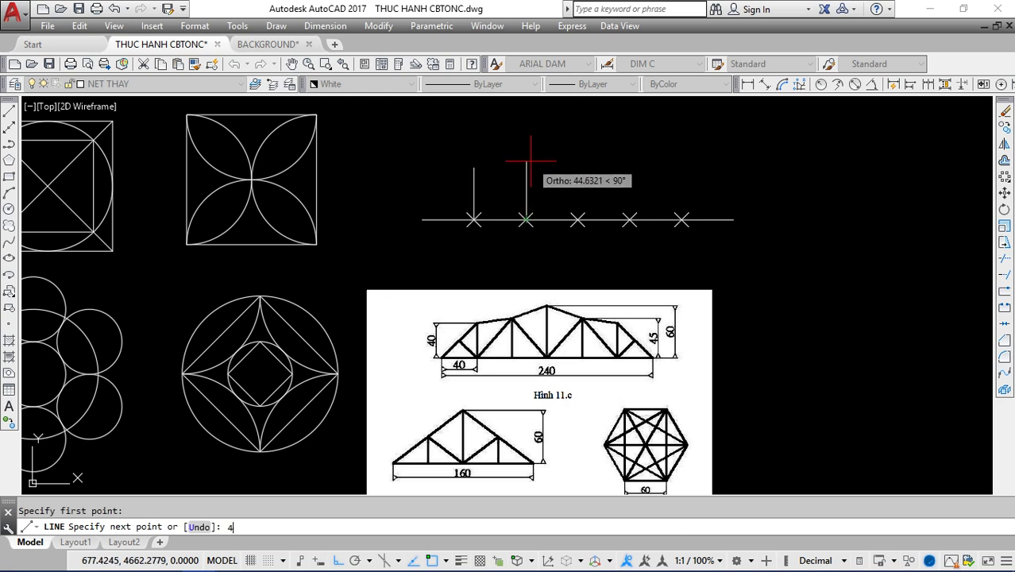
text(0)
key(Return)
key(Return)
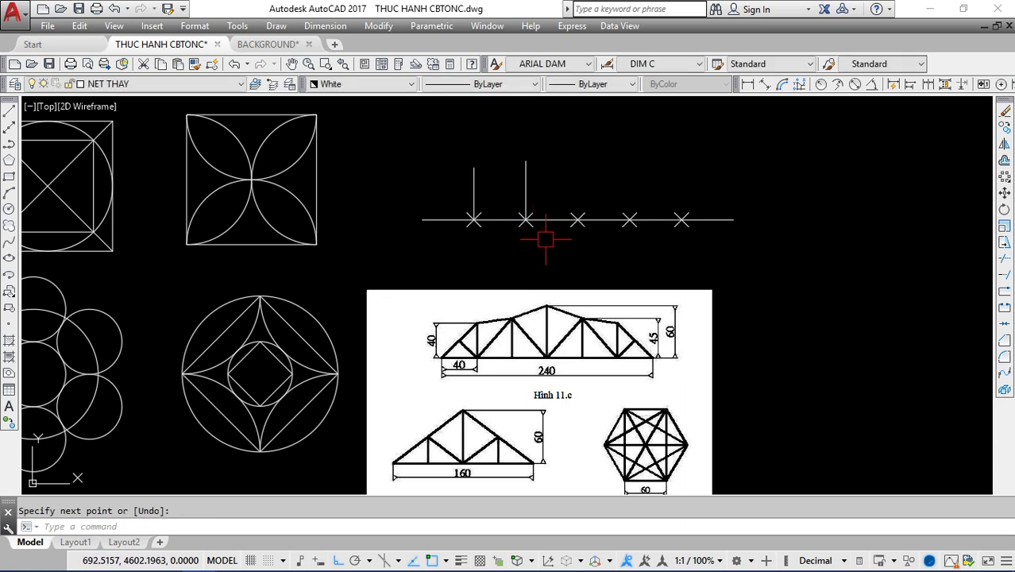
key(Return)
click(577, 219)
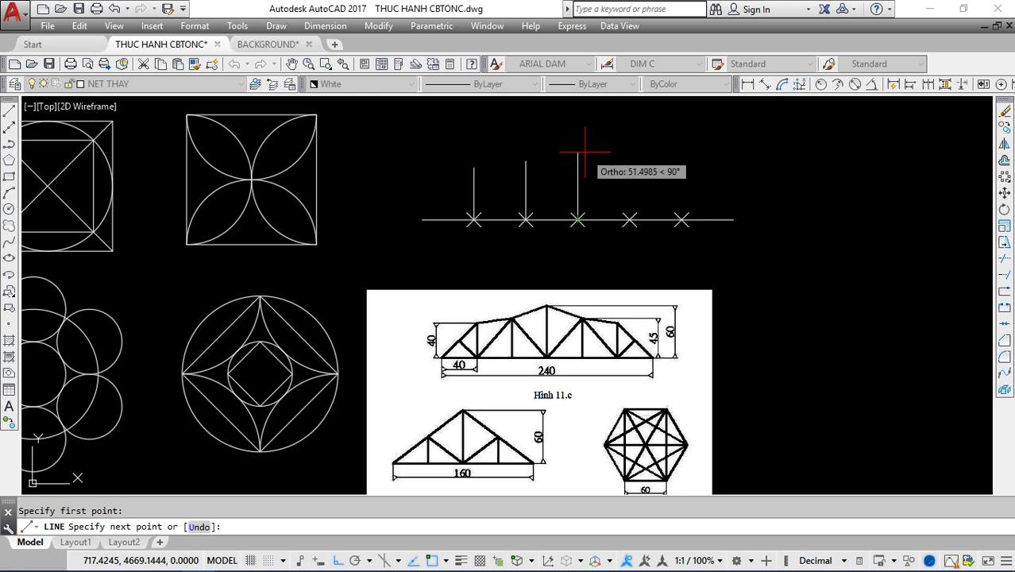
text(60)
key(Return)
key(Escape)
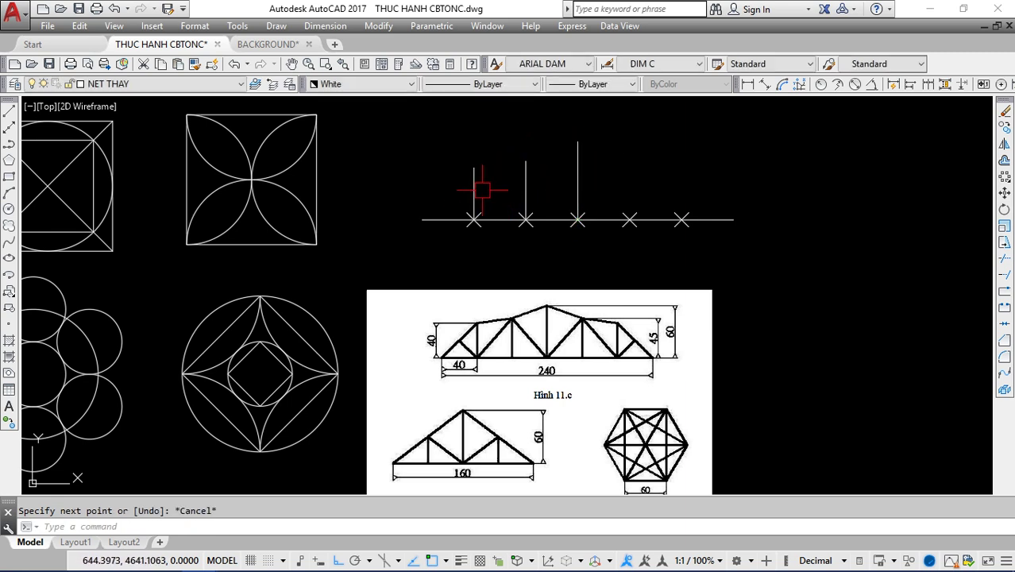
Step: Draw the end diagonal from the base's left end, then the sloped top chord to the centre post top
text(L)
key(Return)
click(422, 219)
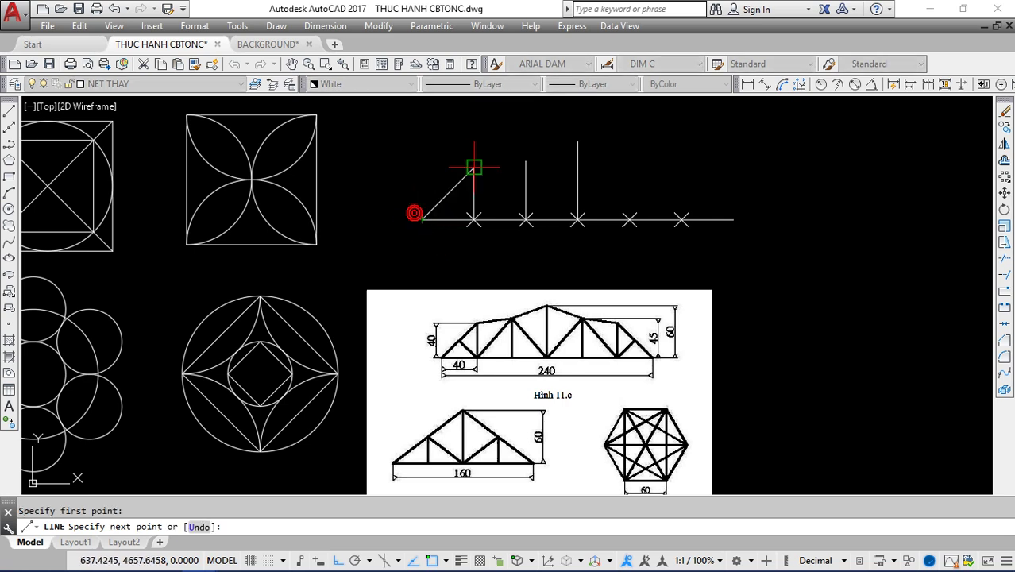
click(474, 168)
click(525, 161)
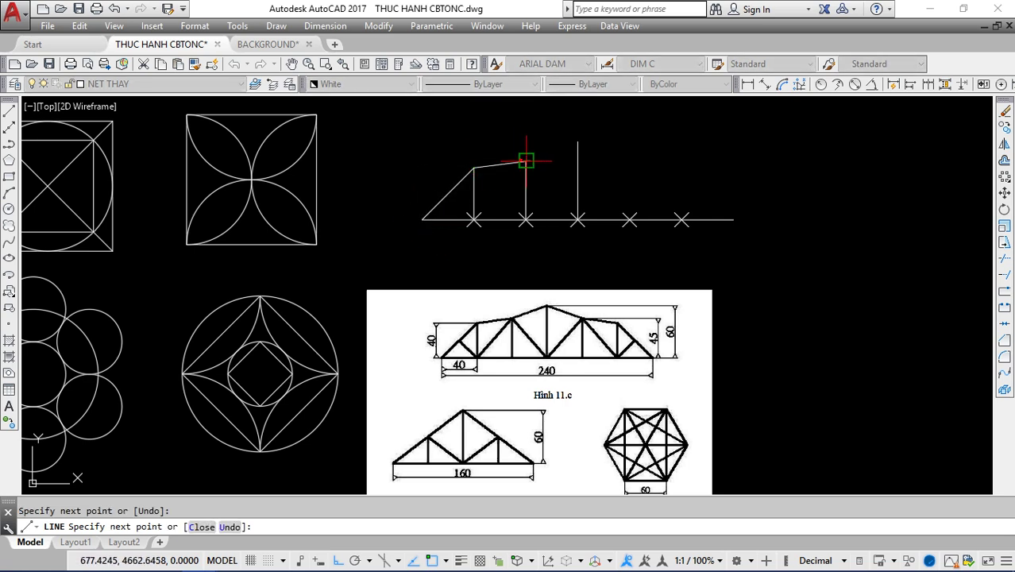
click(578, 142)
key(Escape)
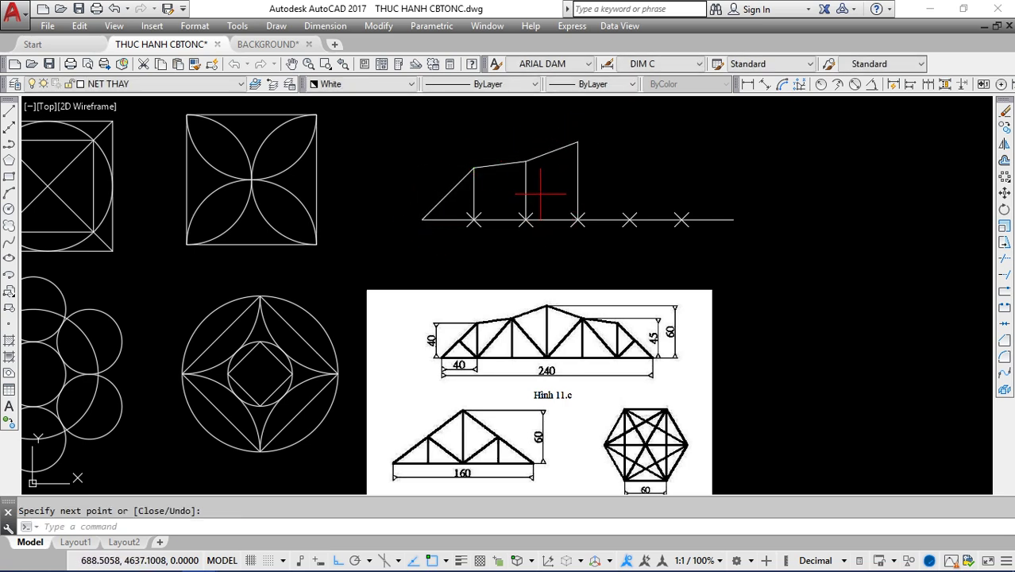
Step: Add the diagonal braces from the second post top to the centre and first post bases, plus a short brace
key(Return)
click(526, 161)
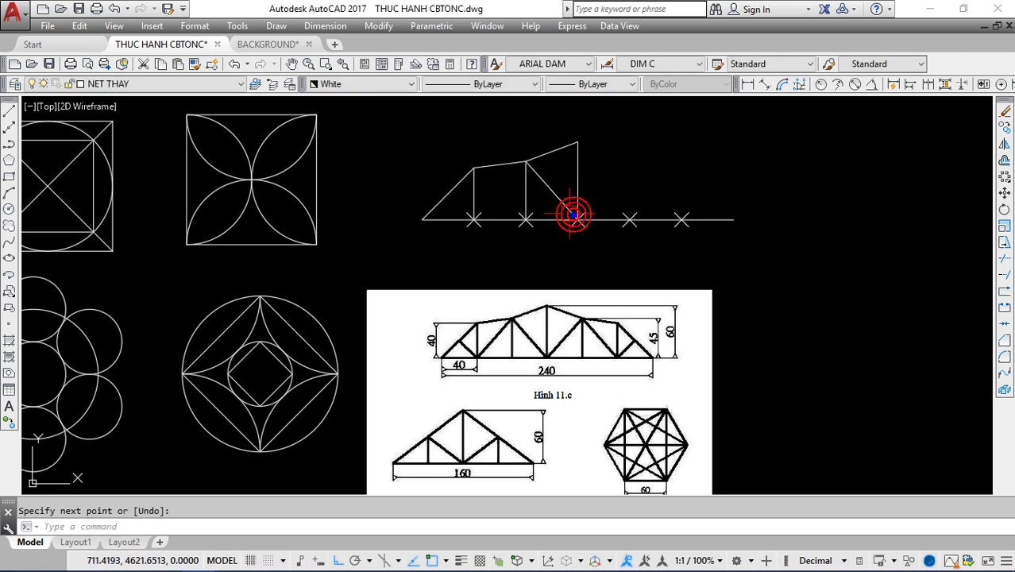
click(578, 220)
key(Escape)
key(Return)
click(526, 161)
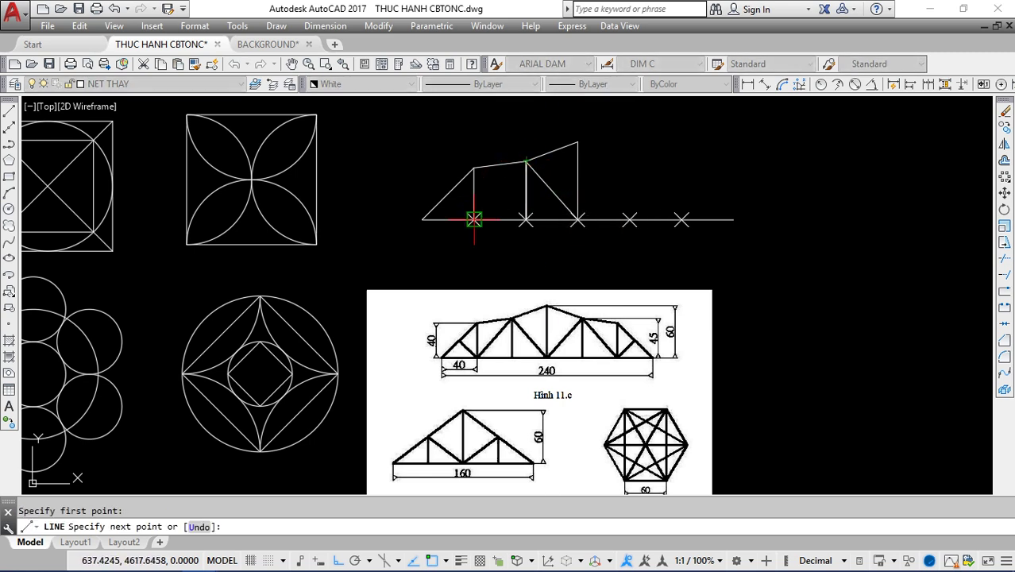
click(474, 219)
click(449, 195)
key(Escape)
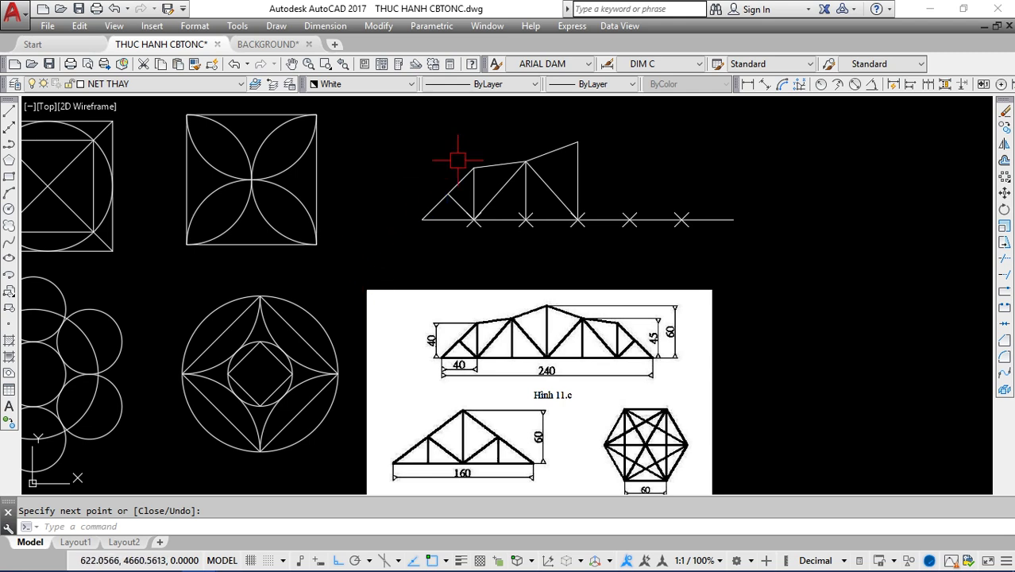
text(mi)
key(Return)
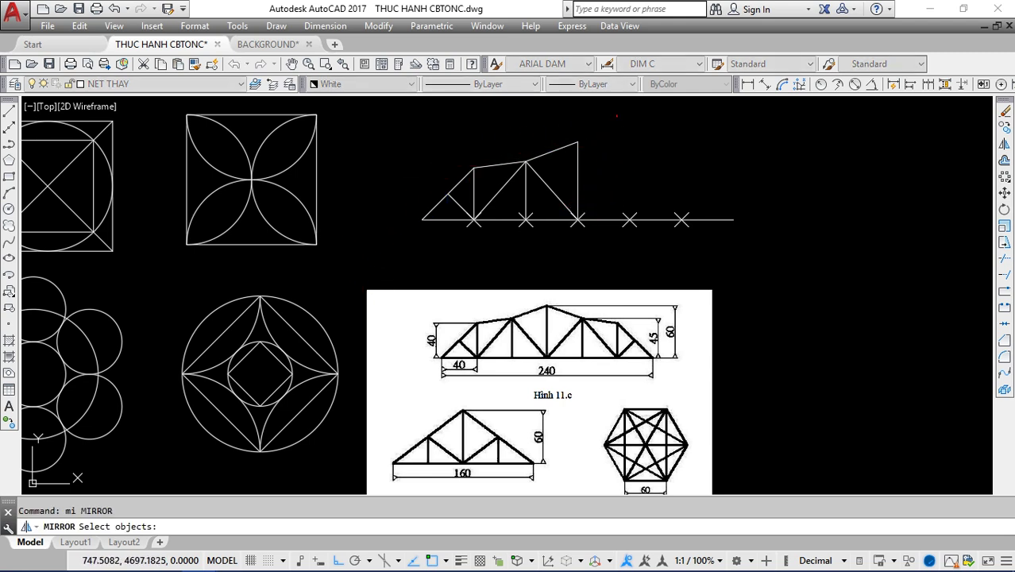
click(616, 116)
click(380, 197)
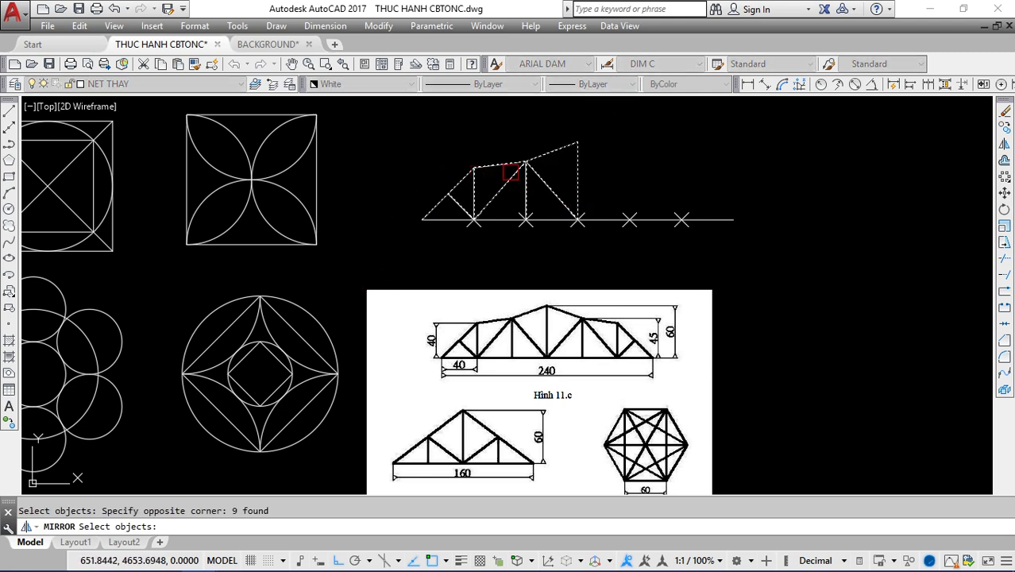
key(Return)
click(578, 180)
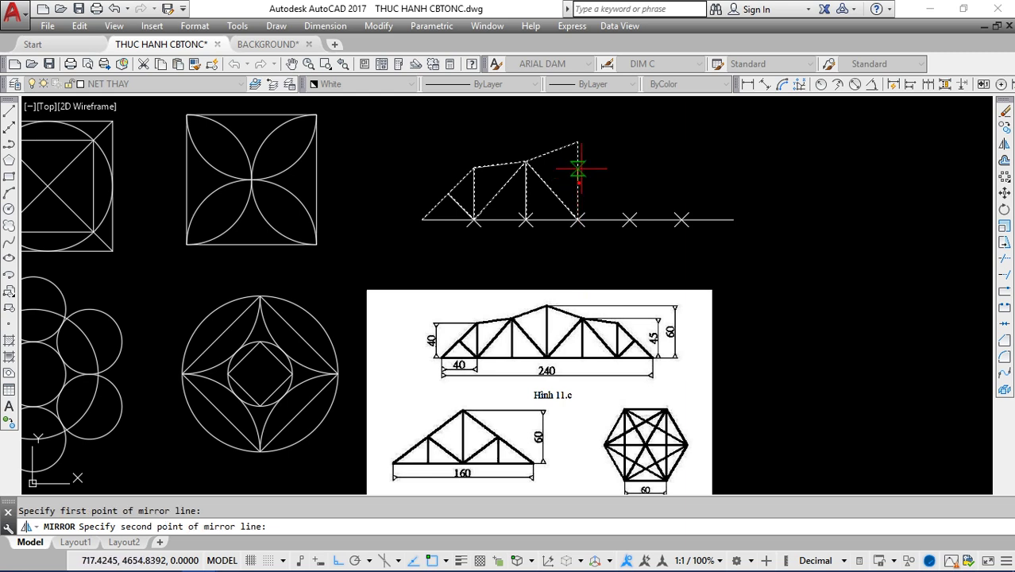
click(586, 118)
key(Return)
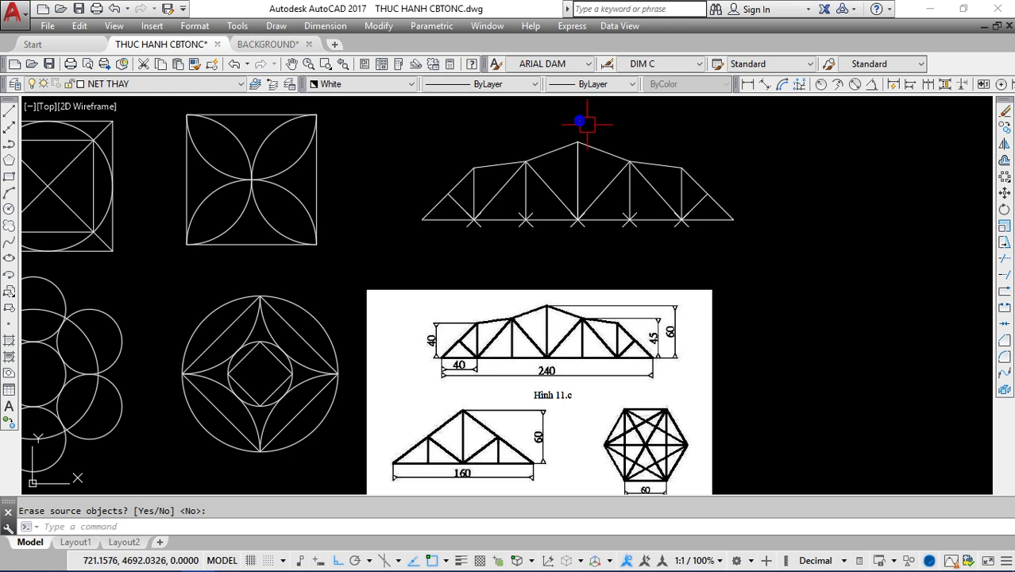
click(759, 124)
click(604, 190)
key(Delete)
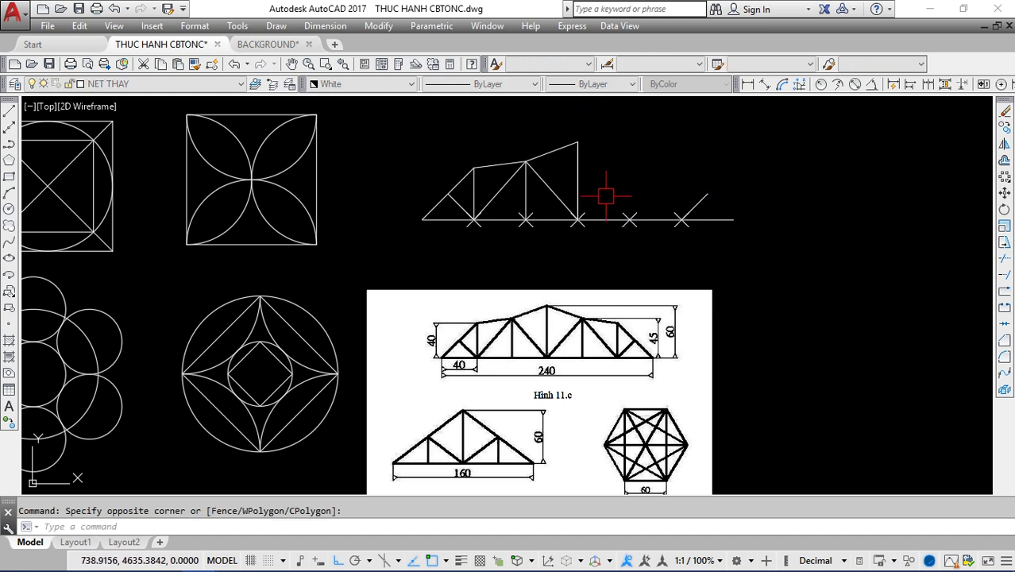
click(722, 191)
click(677, 208)
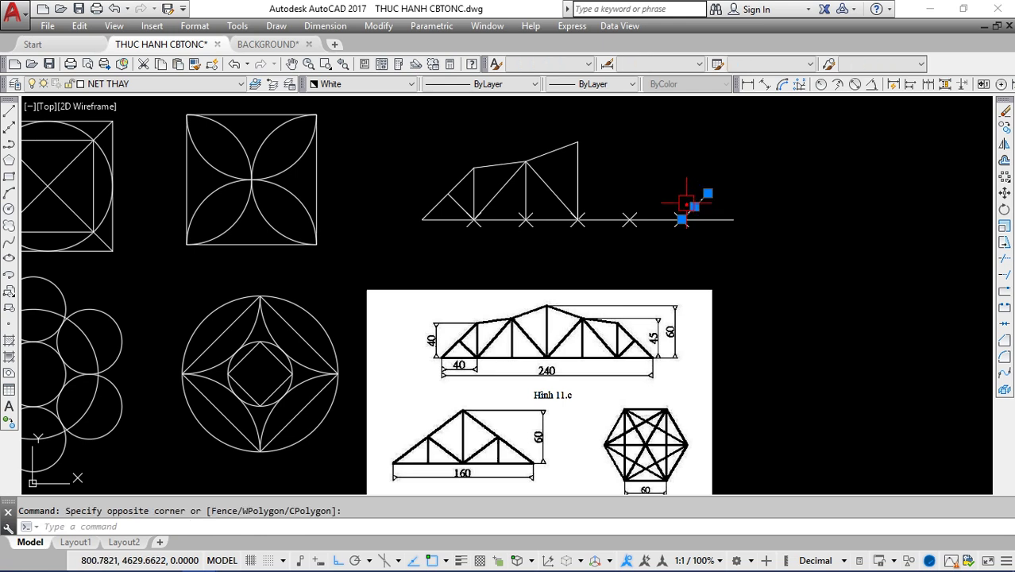
key(Delete)
scroll(559, 148, up, 3)
text(mi)
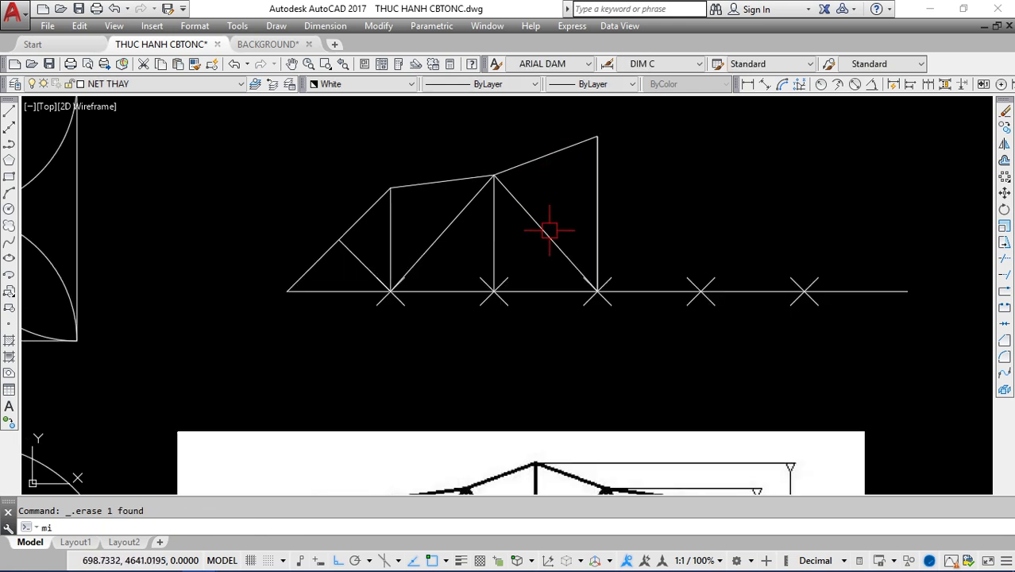
key(Escape)
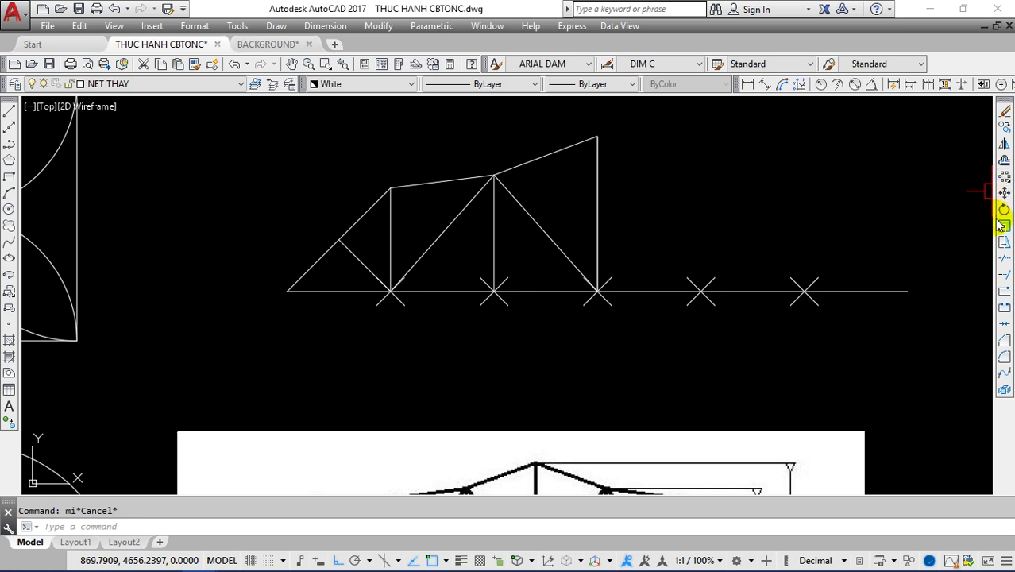
Step: Mirror the ten left-half members about the vertical centre-post axis, keeping the originals
click(1004, 143)
click(659, 111)
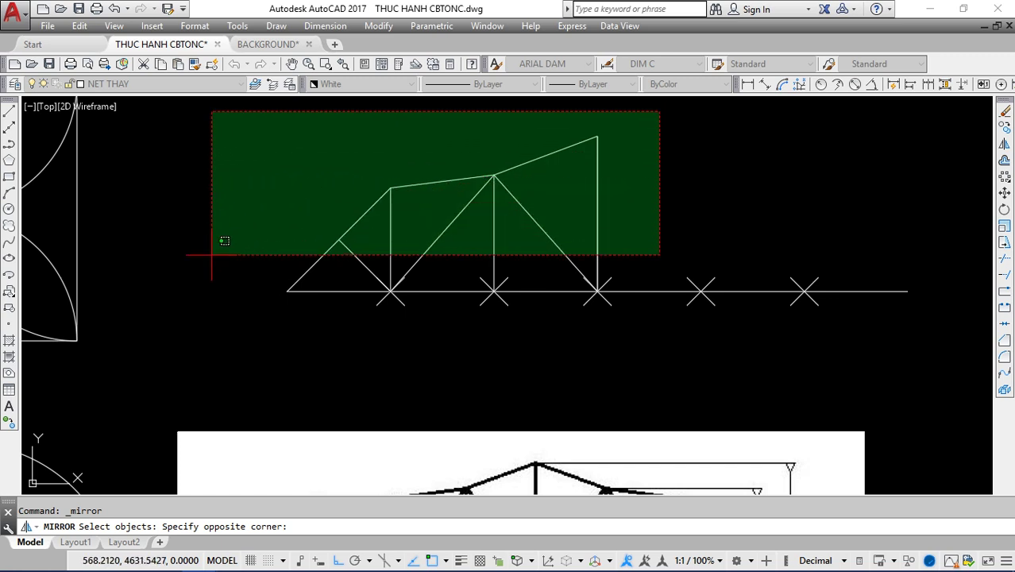
click(203, 260)
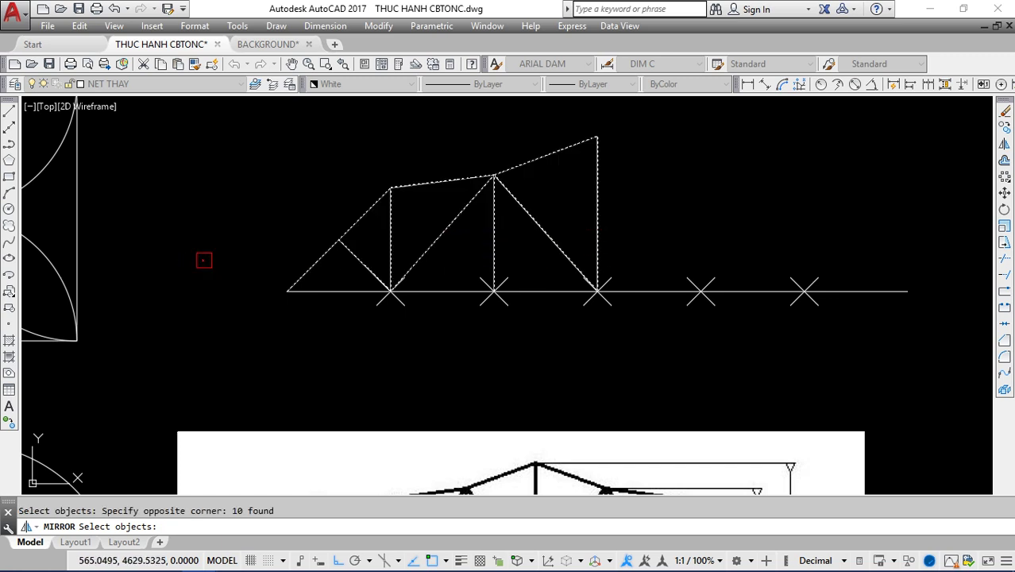
key(Return)
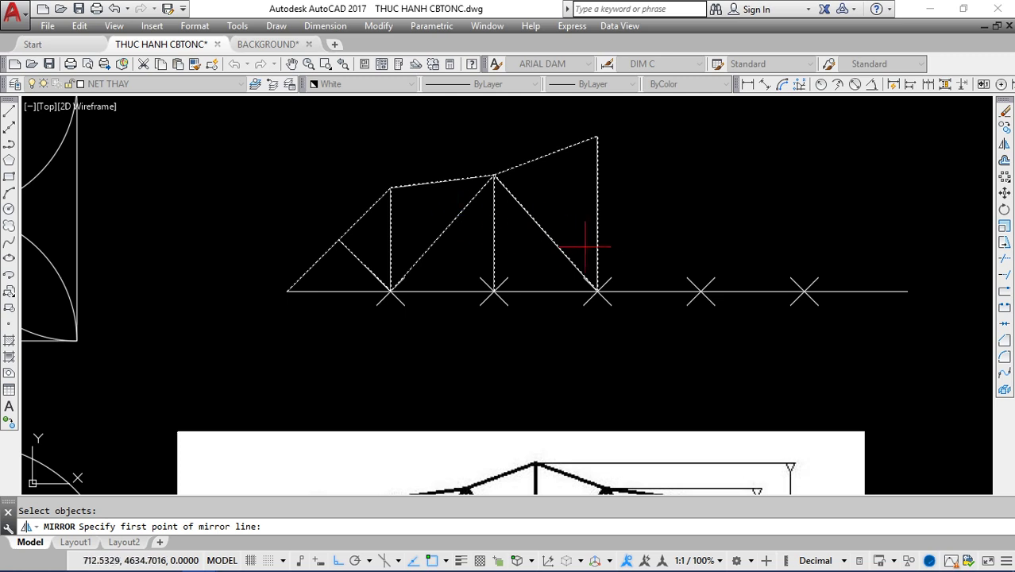
click(597, 291)
scroll(598, 291, down, 2)
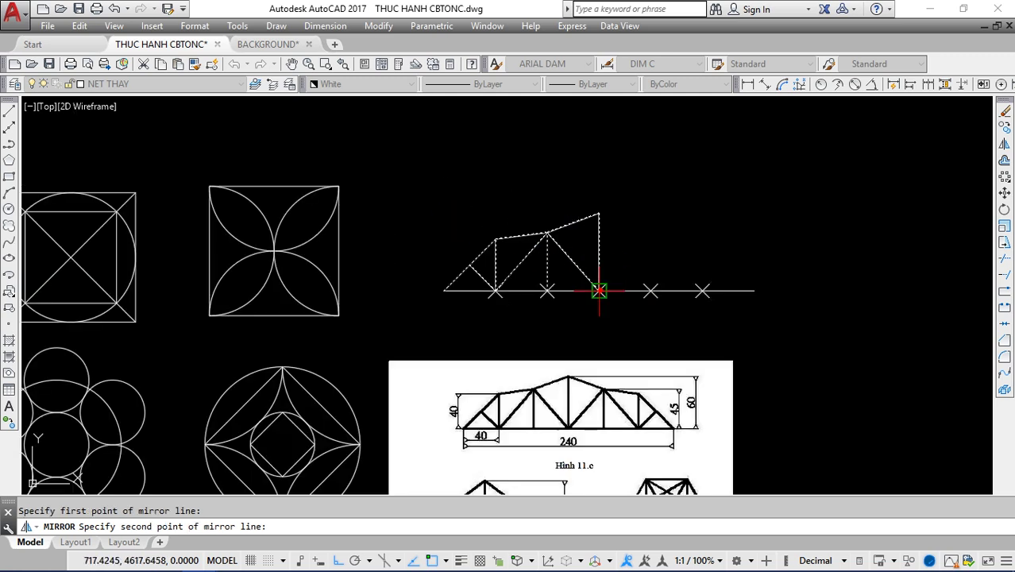
click(611, 130)
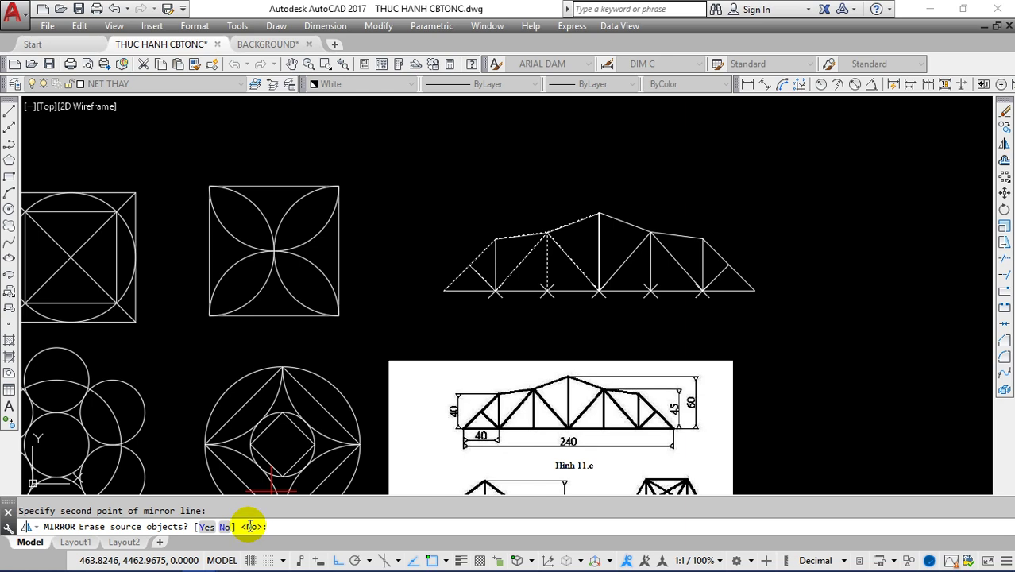
click(249, 526)
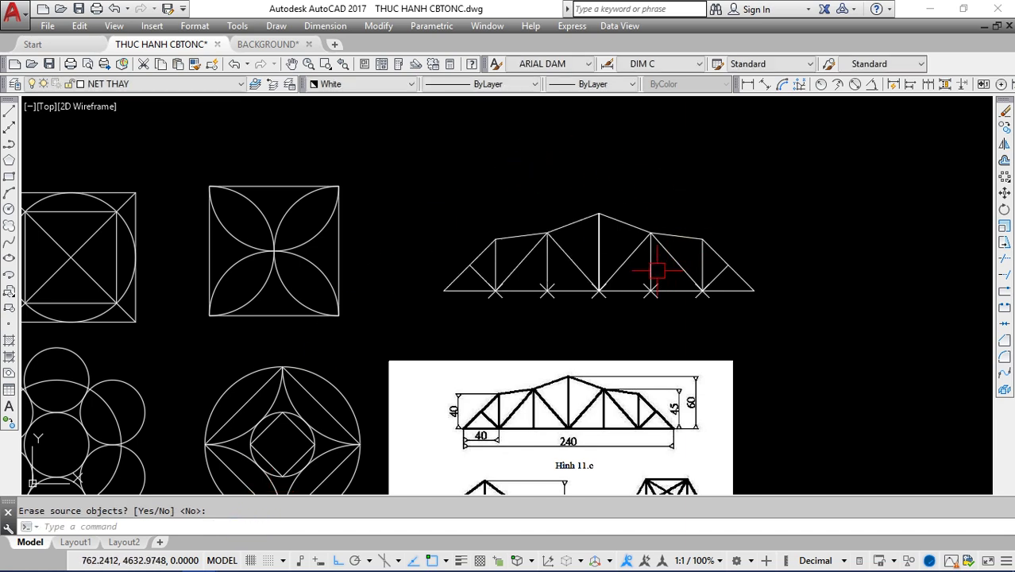
scroll(485, 284, up, 3)
middle_drag(782, 304, 653, 295)
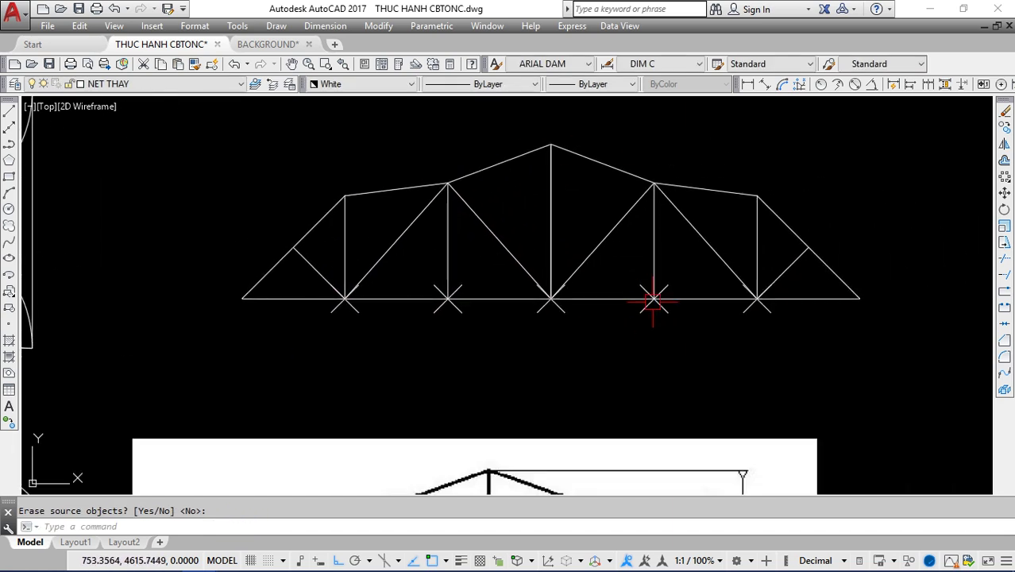
scroll(747, 299, down, 3)
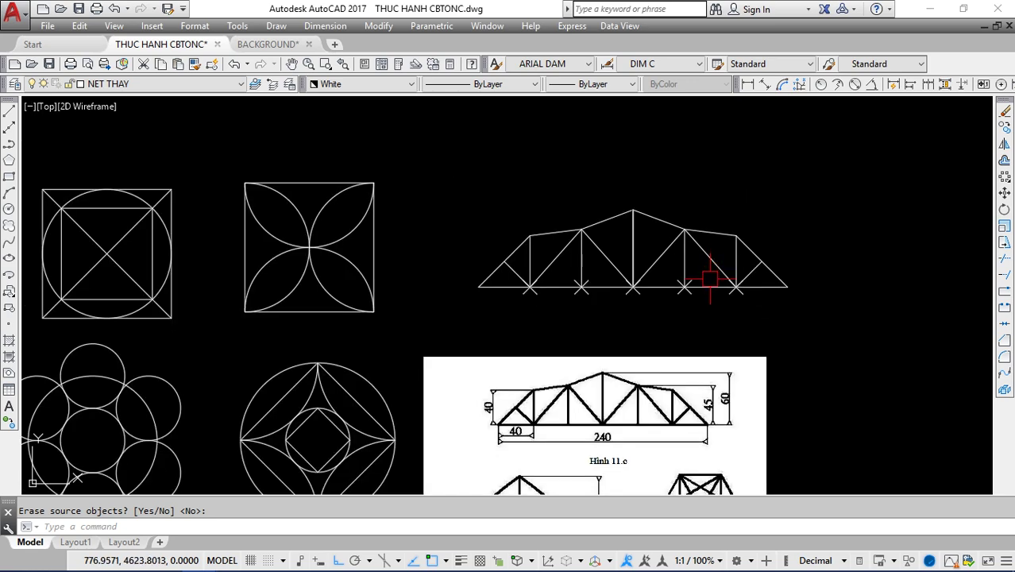
scroll(719, 298, up, 3)
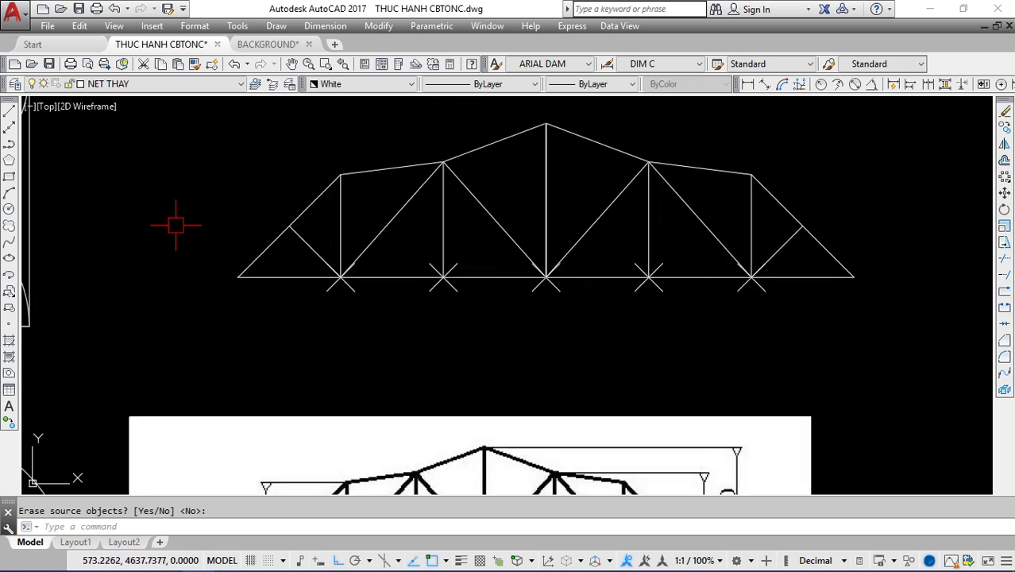
click(195, 26)
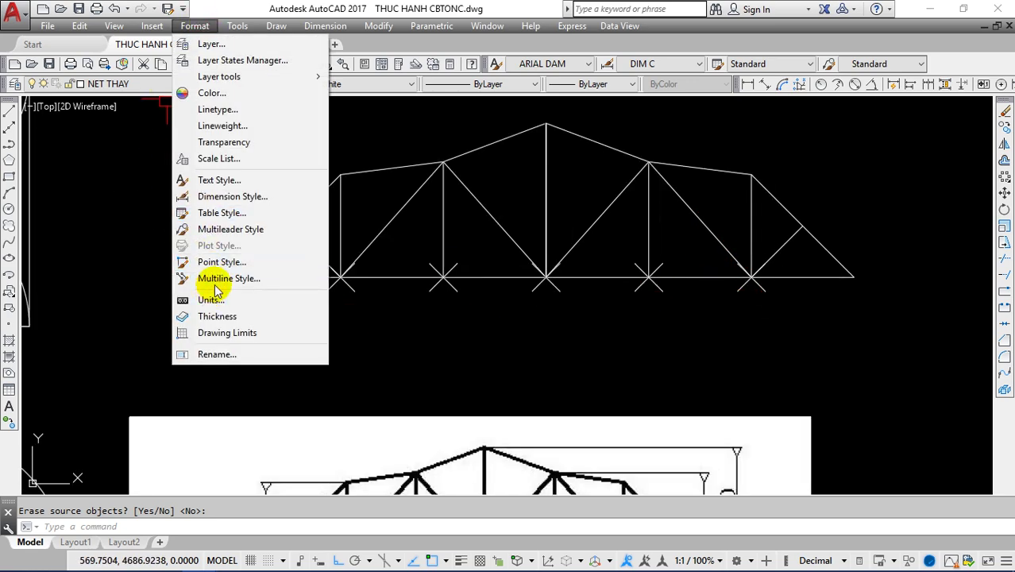
Step: Set the point style to invisible, then change it to the cross style to compare
click(222, 261)
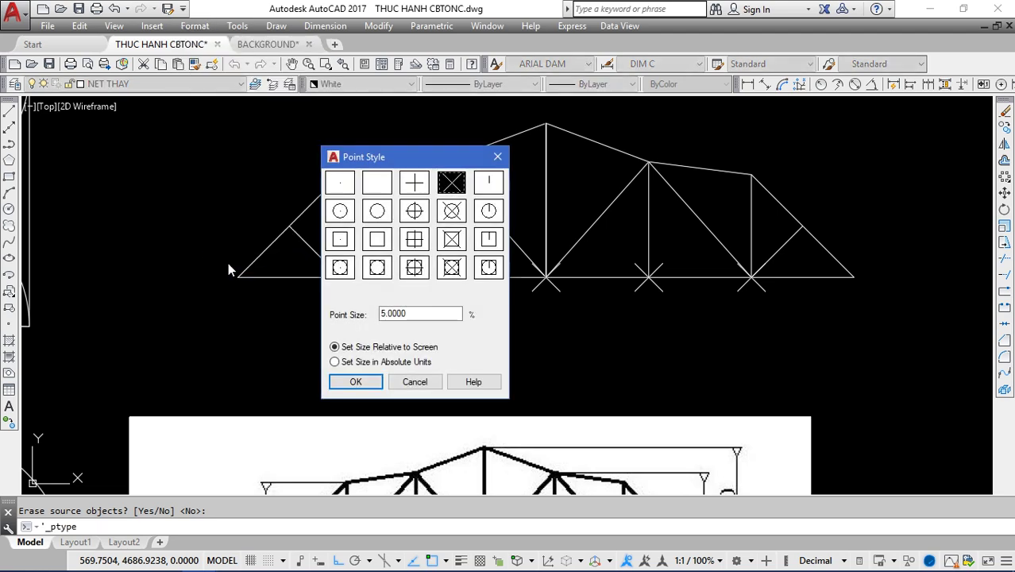
click(377, 182)
click(358, 382)
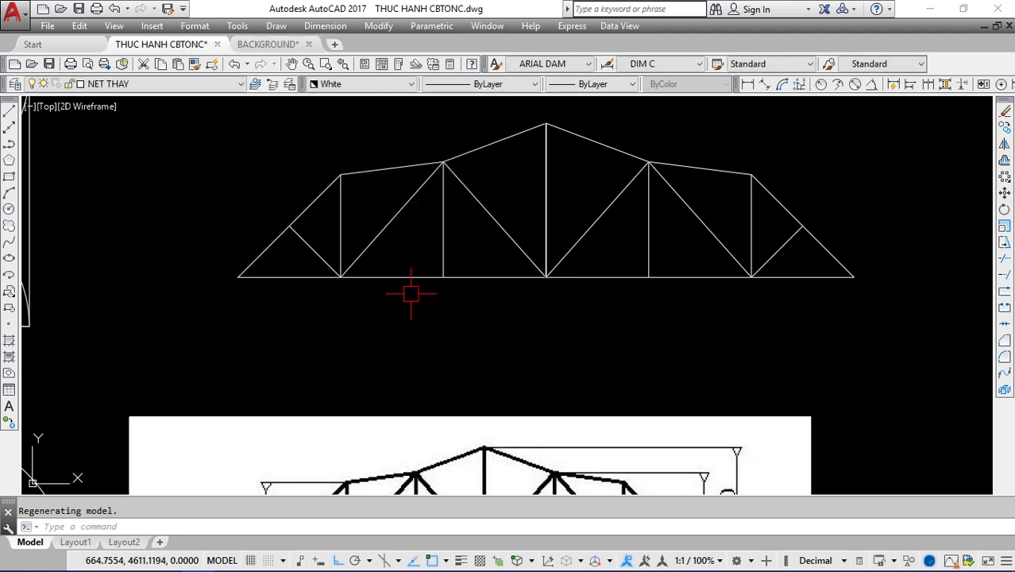
click(195, 26)
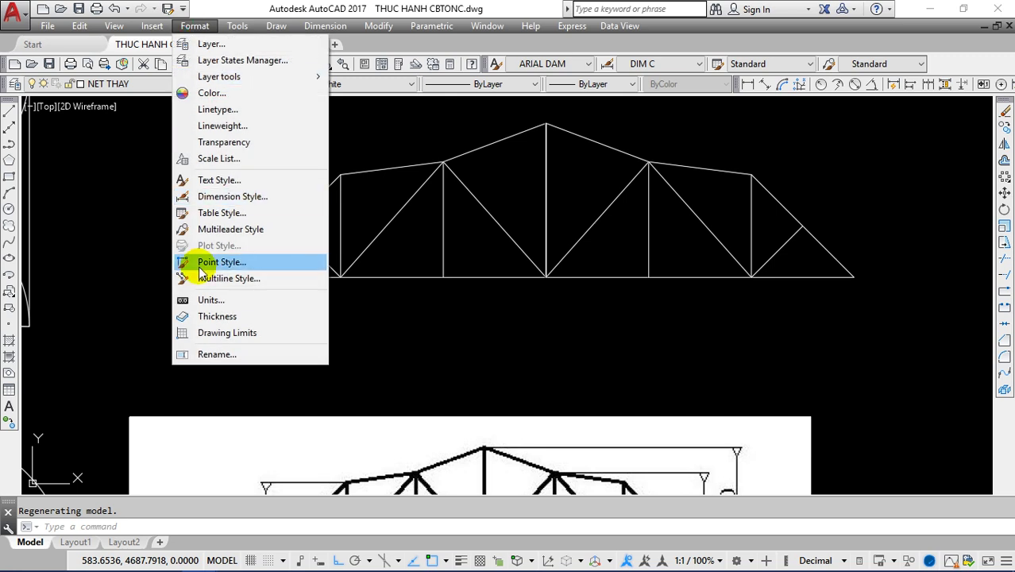
click(231, 264)
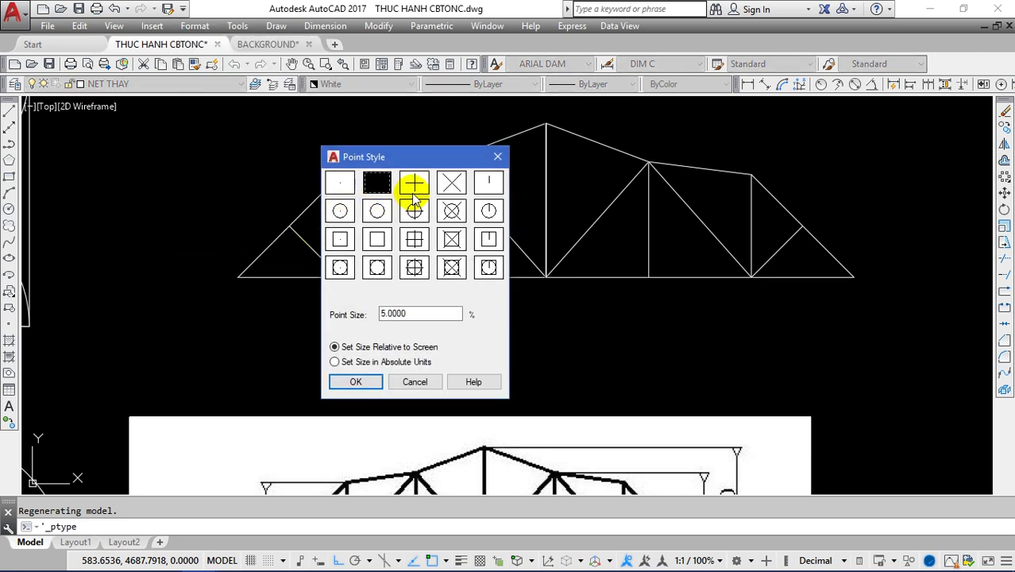
click(414, 184)
click(357, 381)
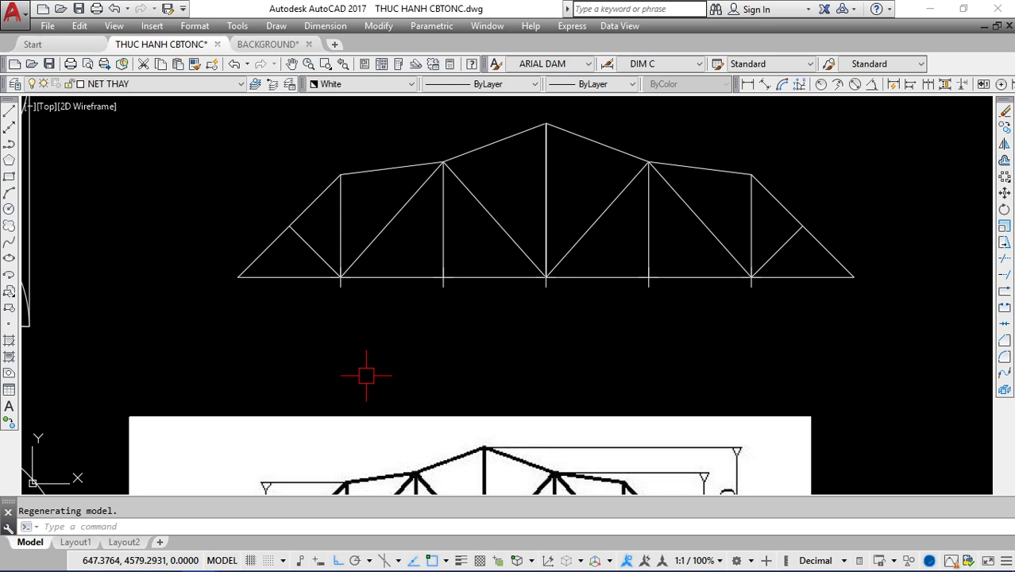
Step: Try the X and dot point styles, then settle on the invisible style and apply it
click(195, 25)
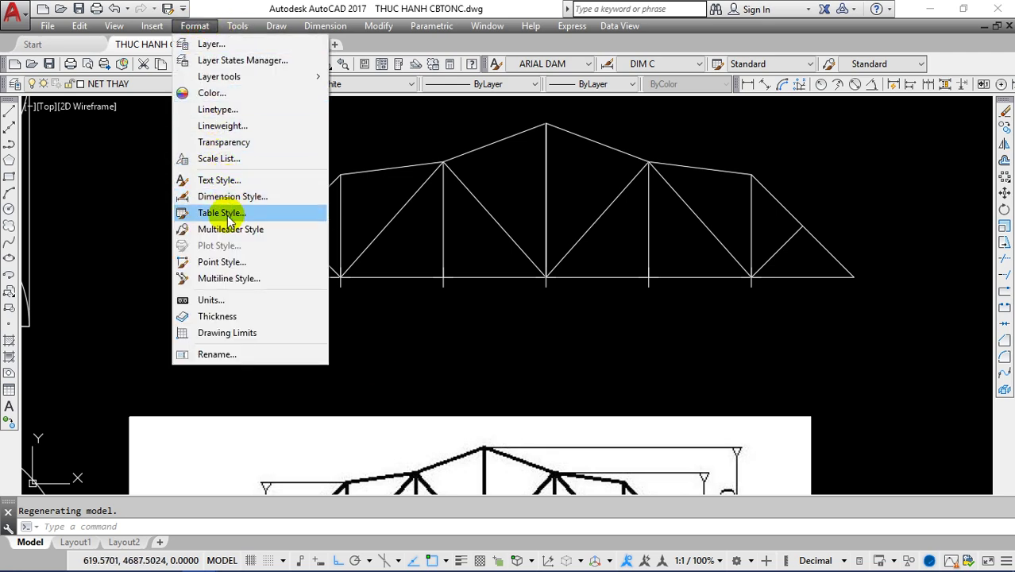
click(223, 261)
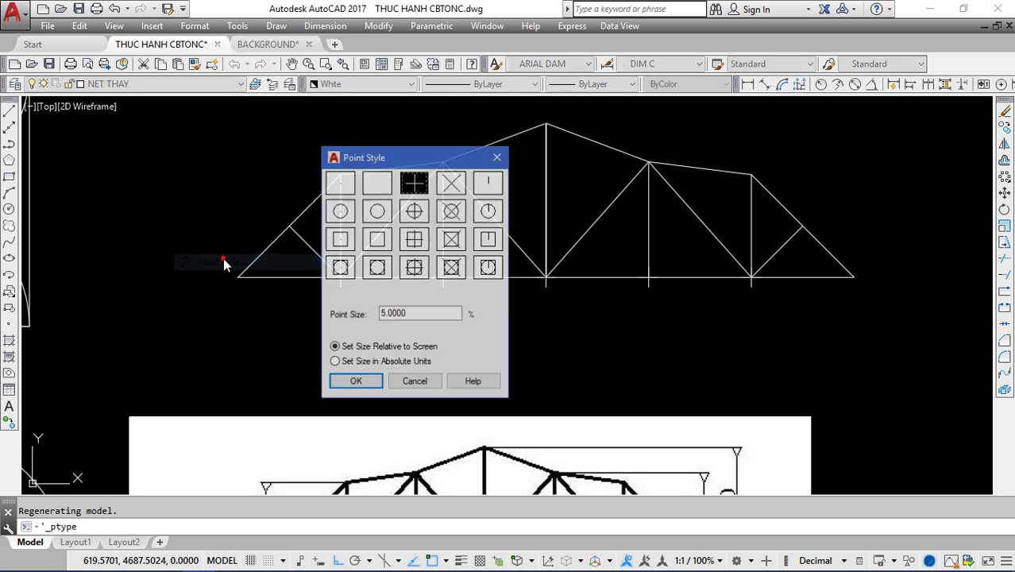
click(452, 184)
click(379, 184)
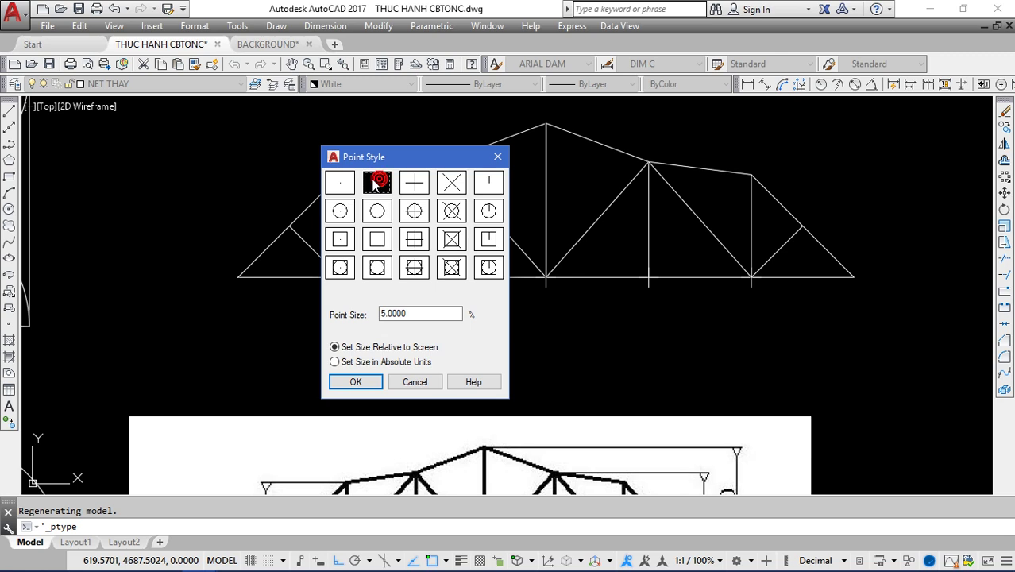
click(342, 183)
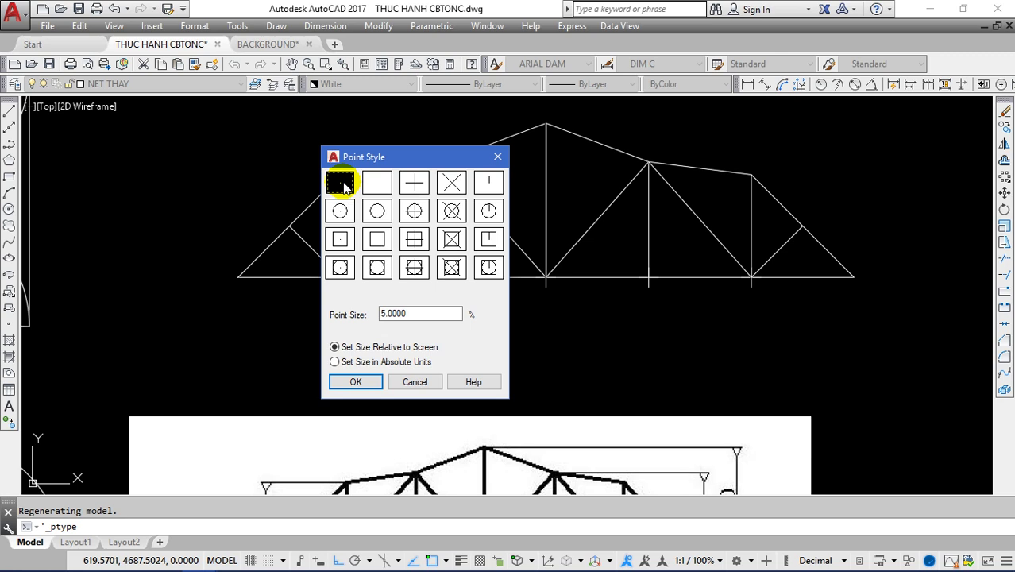
click(450, 183)
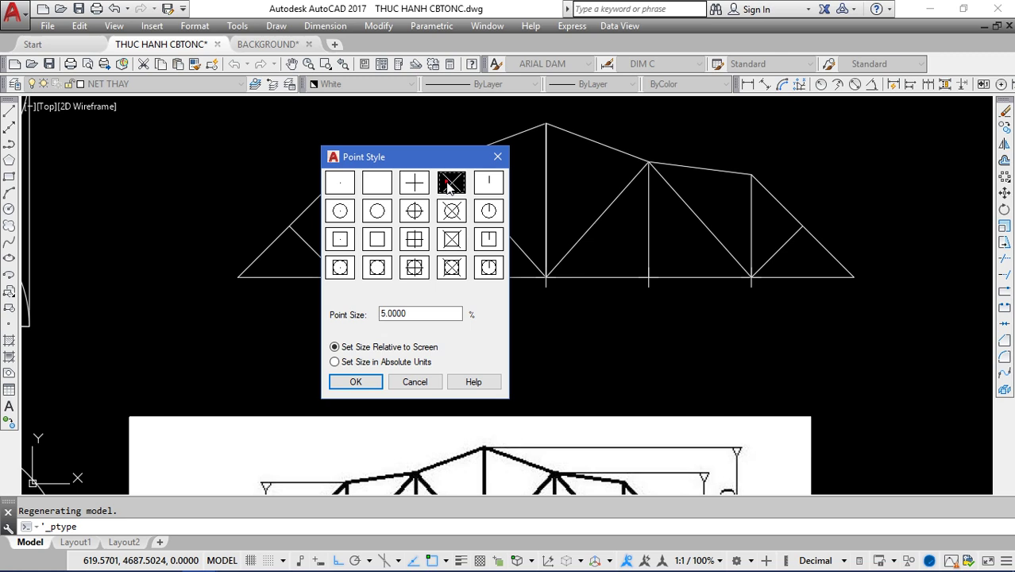
click(372, 185)
click(340, 183)
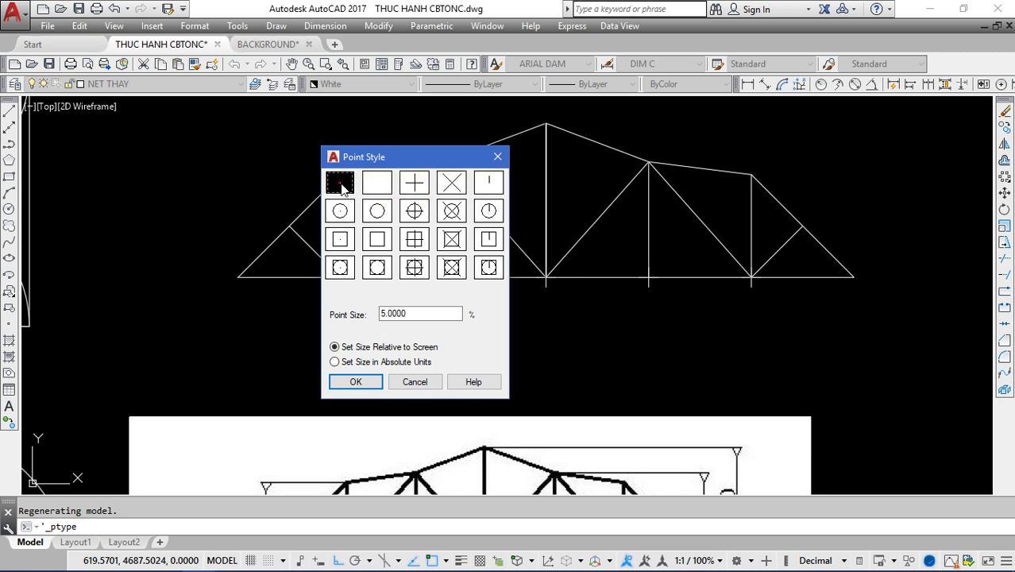
click(376, 185)
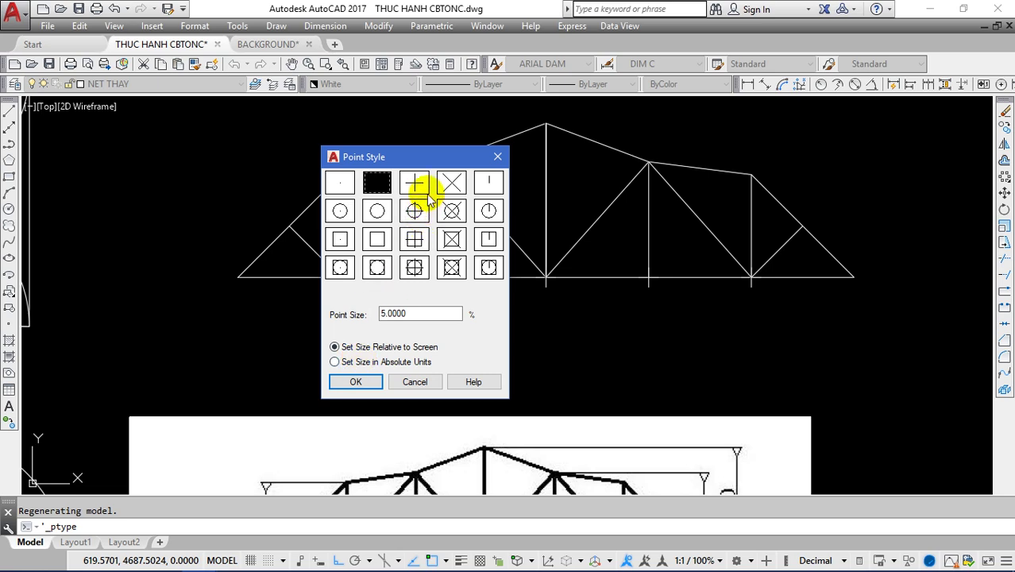
click(355, 382)
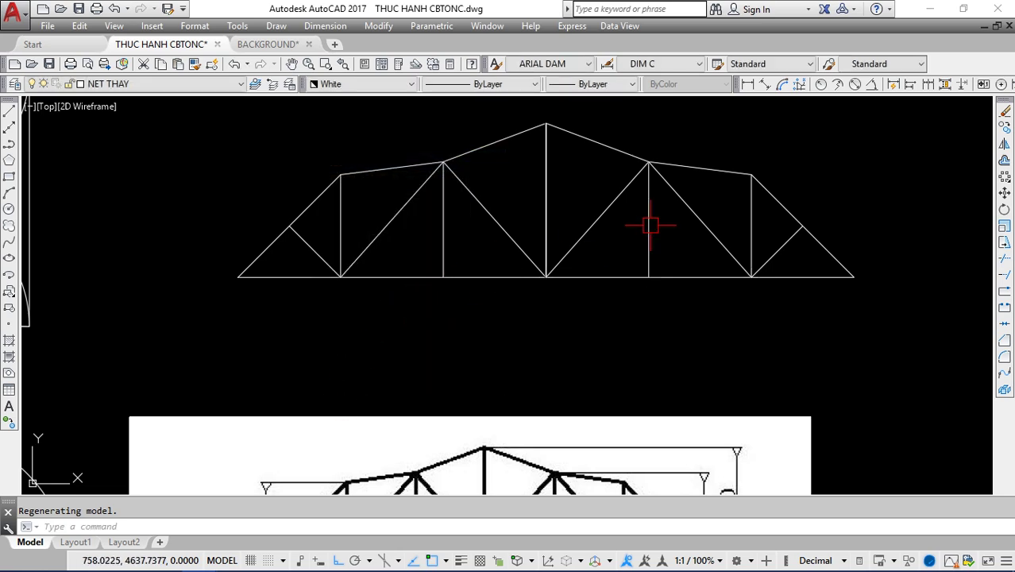
scroll(648, 220, down, 3)
scroll(550, 185, down, 3)
scroll(520, 266, up, 4)
Step: Draw the 160-long base line of the new truss
scroll(501, 270, up, 3)
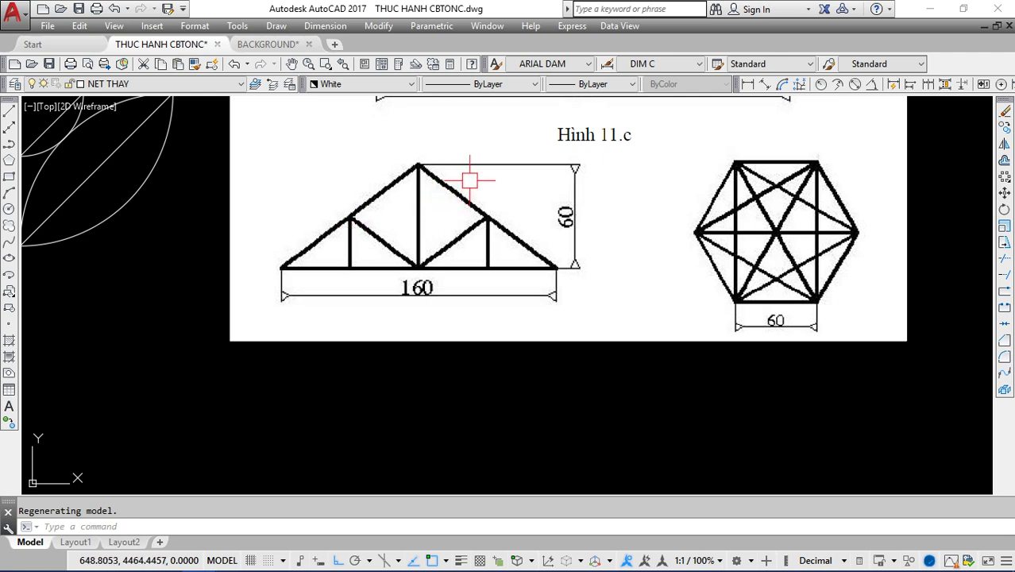
scroll(467, 194, down, 3)
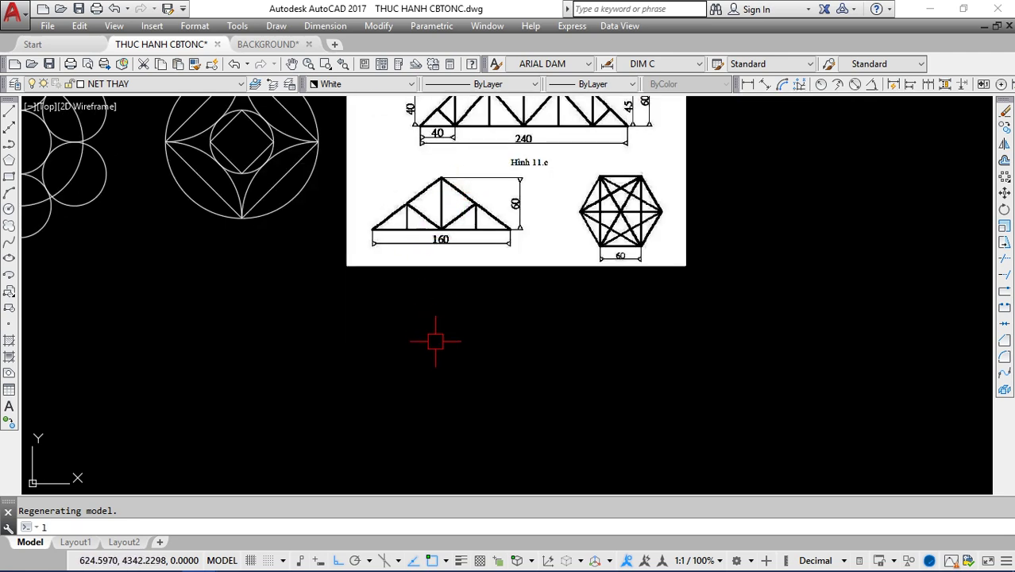
text(l)
key(Return)
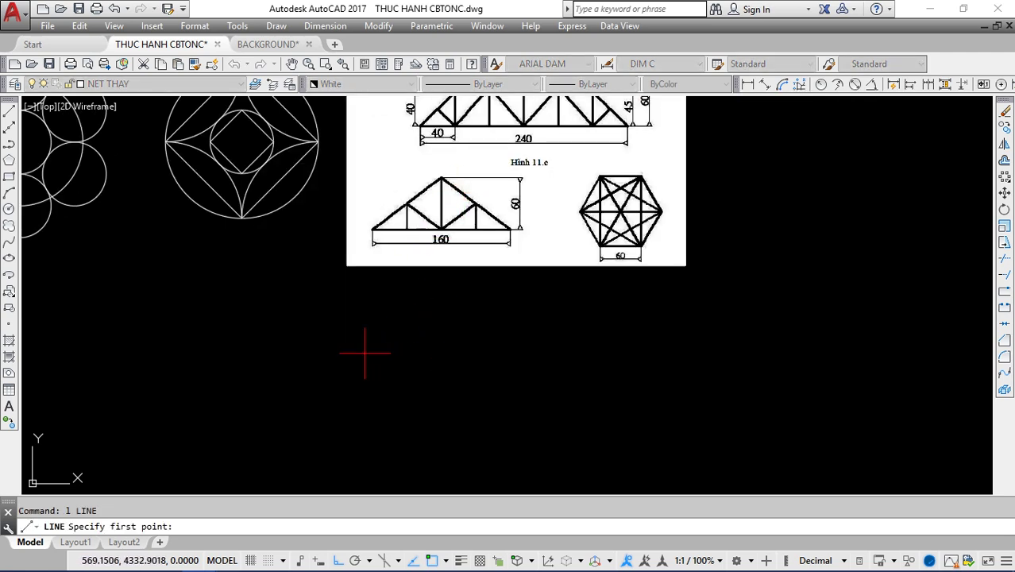
click(365, 353)
key(Escape)
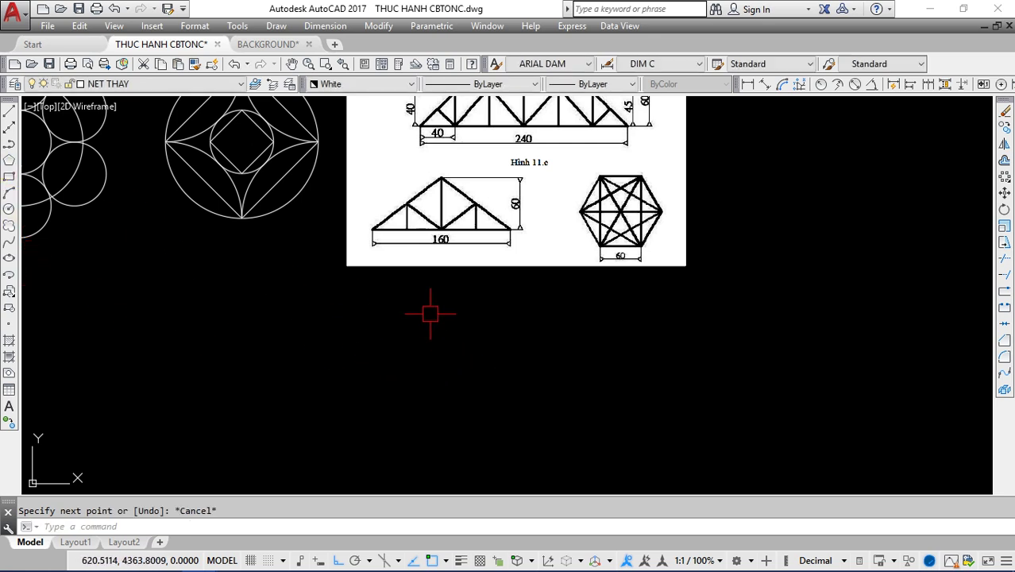
click(9, 111)
click(374, 378)
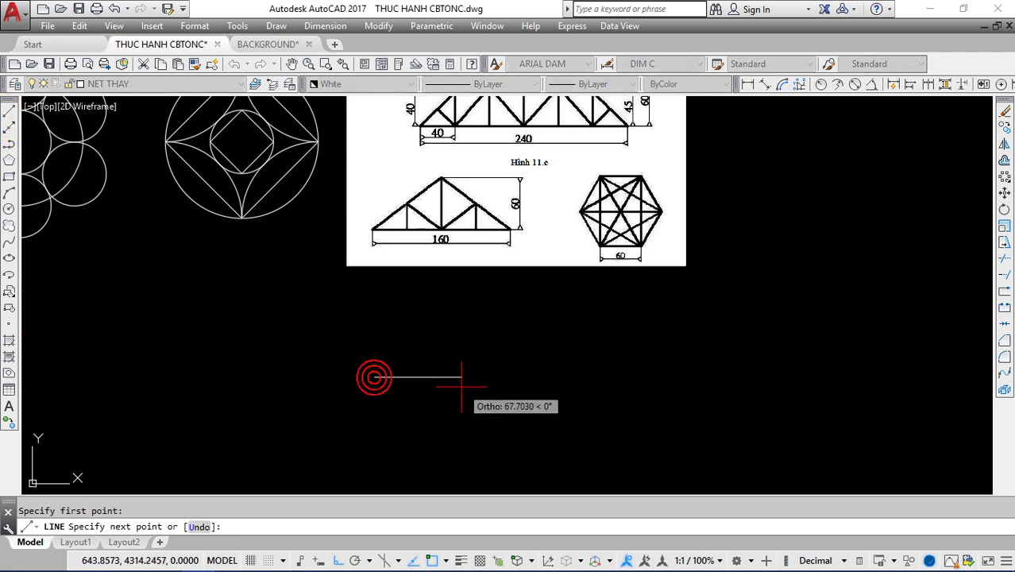
text(160)
key(Return)
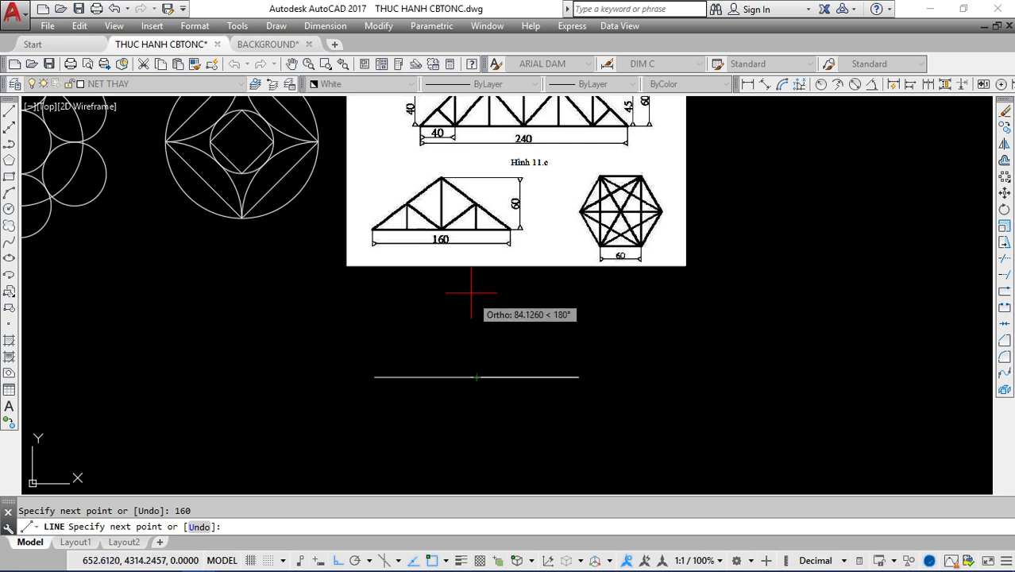
Step: Track an apex 60 above the base midpoint and draw both rafters to close the triangle
text(tk)
key(Return)
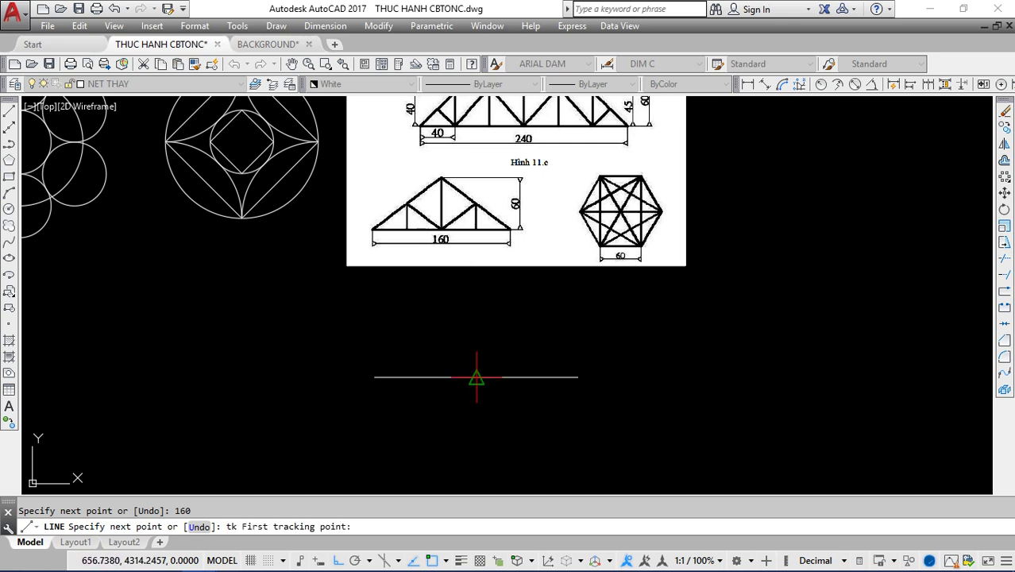
click(476, 377)
text(60)
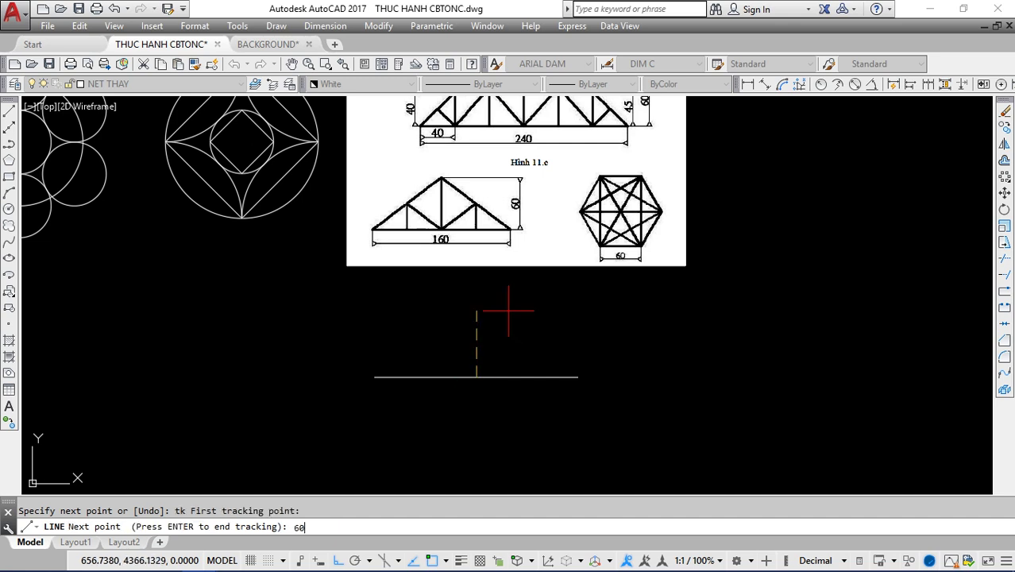
key(Return)
key(Return)
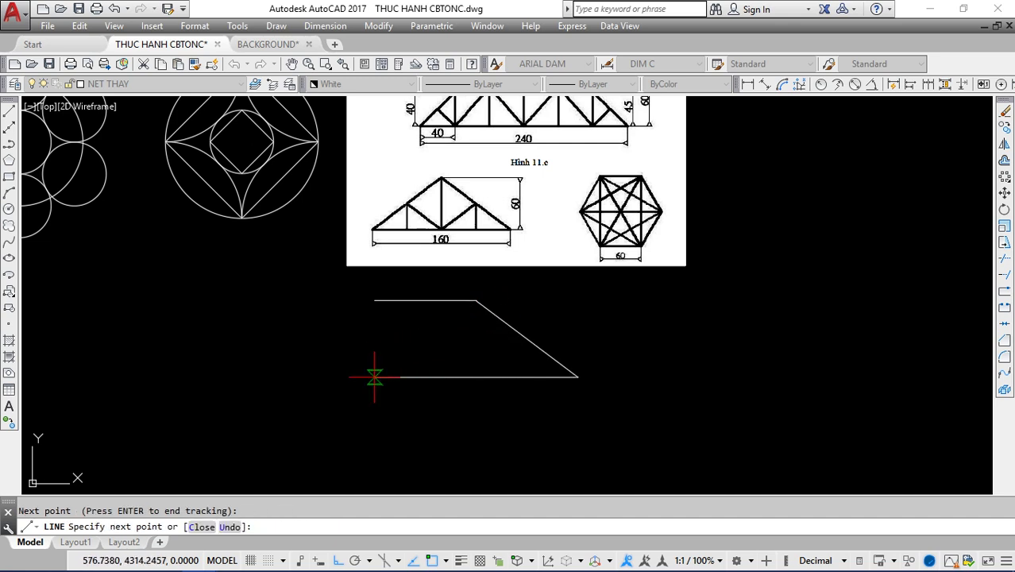
click(375, 377)
key(Return)
text(l)
Step: Draw the central king post from apex to base midpoint and one diagonal to the left rafter
key(Return)
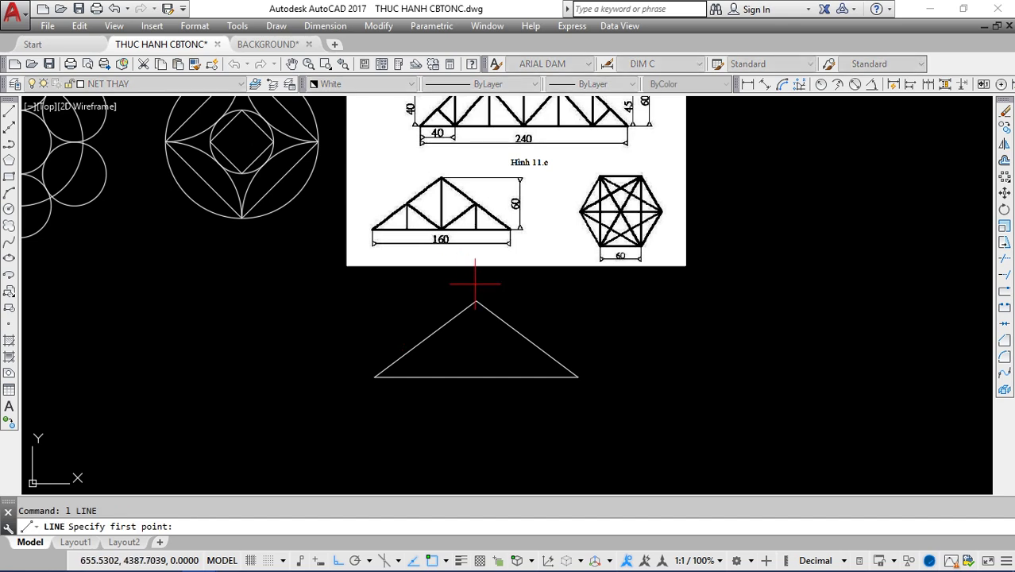
click(476, 301)
click(477, 376)
key(Return)
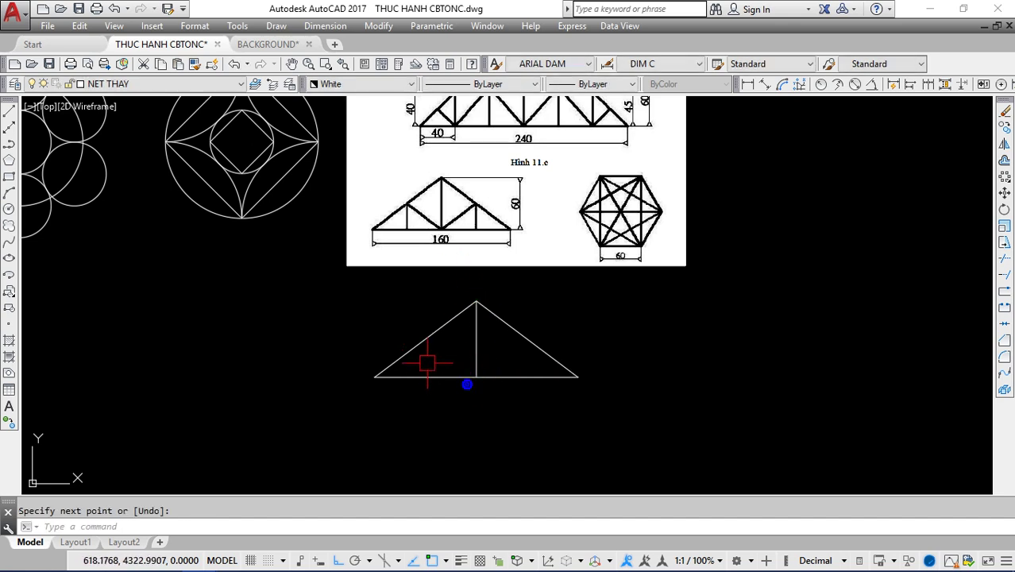
key(Return)
click(477, 376)
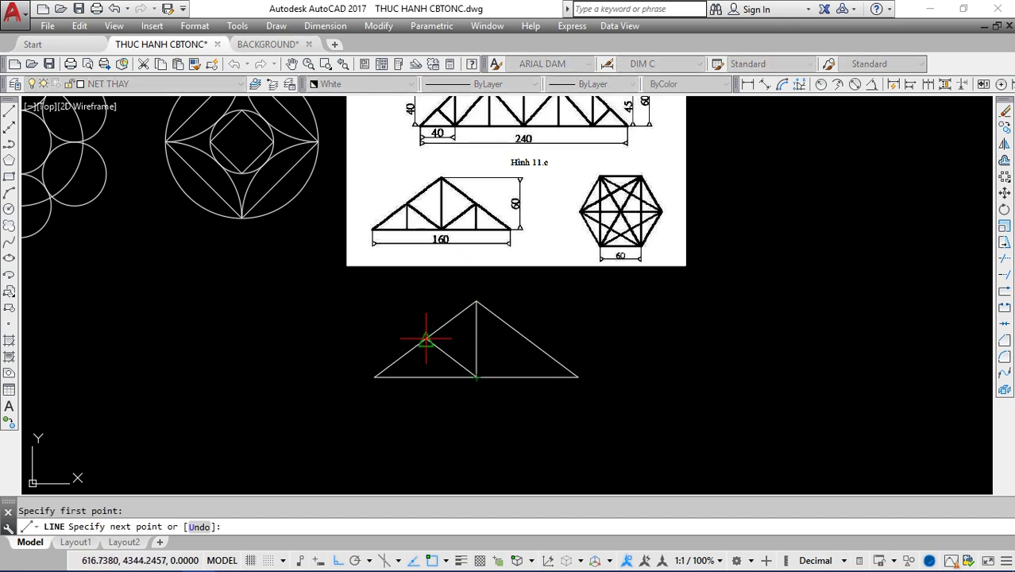
click(429, 344)
key(Return)
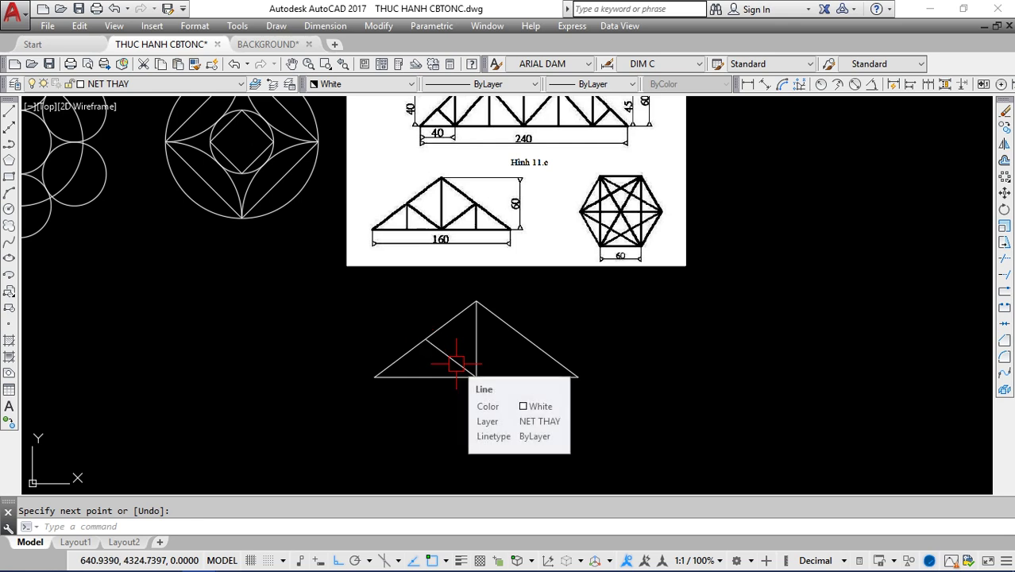
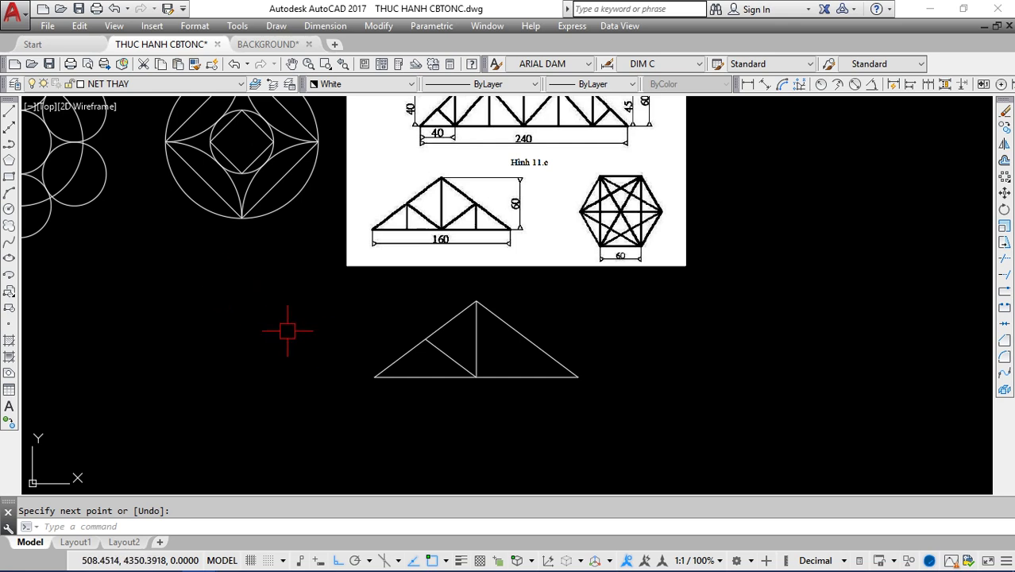
Step: Draw the first truss's left vertical, right diagonal and right vertical web members
key(Return)
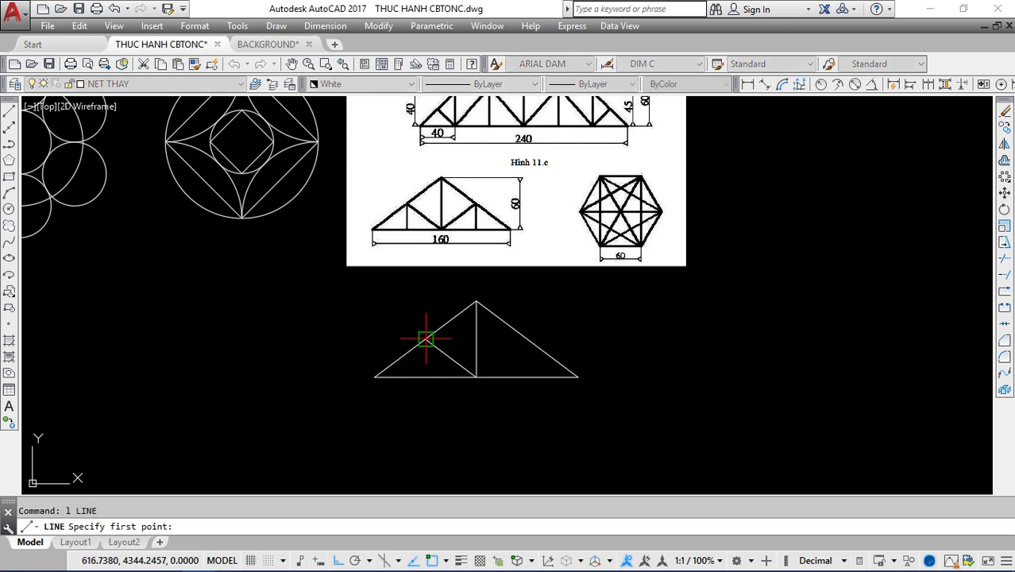
click(425, 341)
click(425, 376)
key(Return)
key(Return)
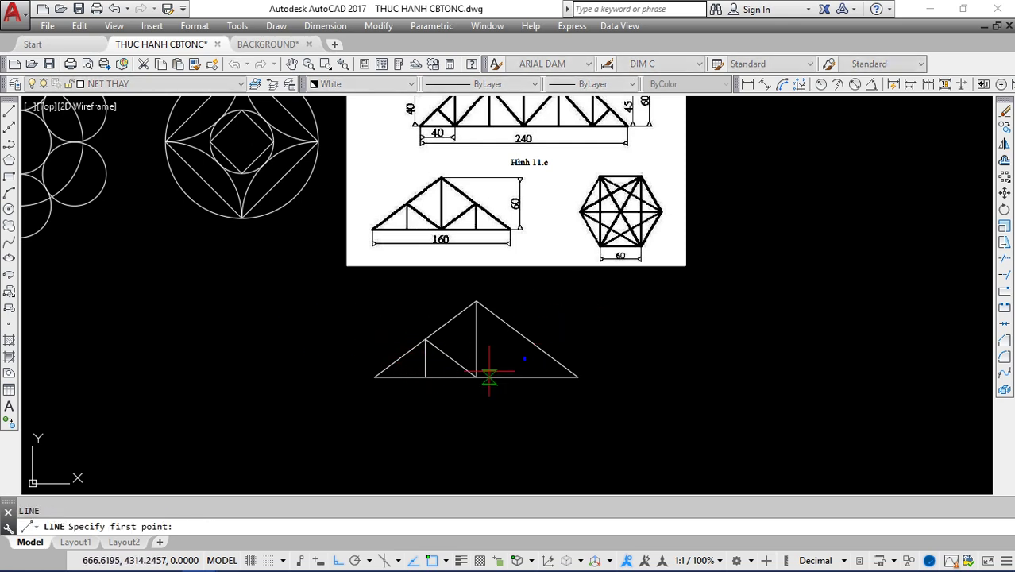
click(477, 377)
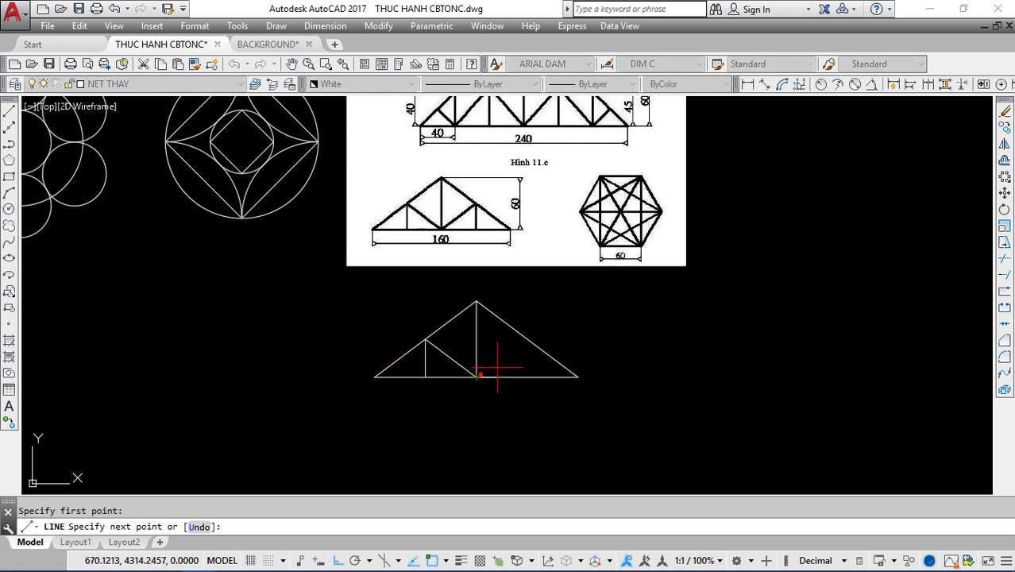
click(527, 339)
click(527, 377)
key(Return)
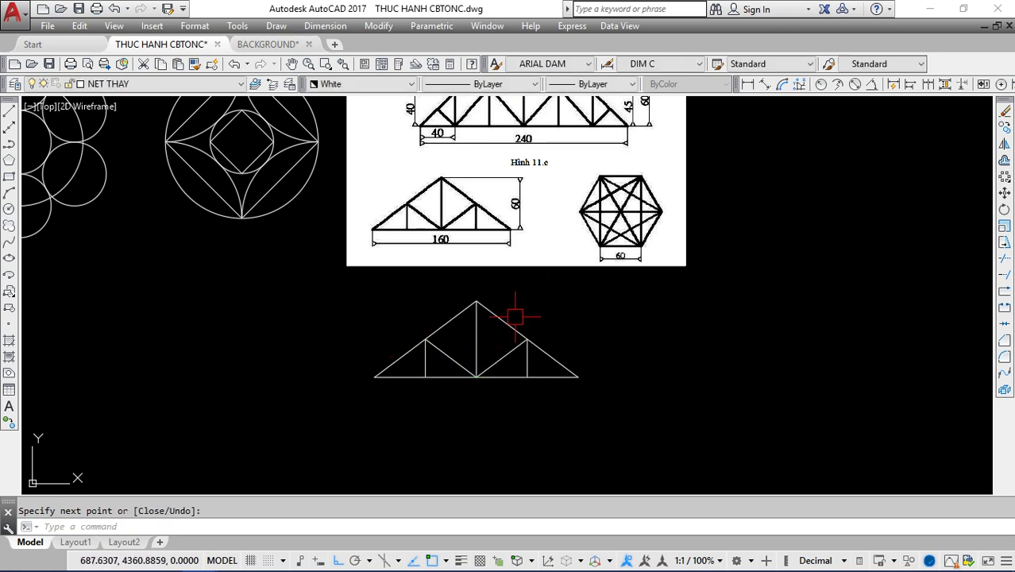
Step: Try a three-sided polygon centred below the truss, then cancel it
click(8, 163)
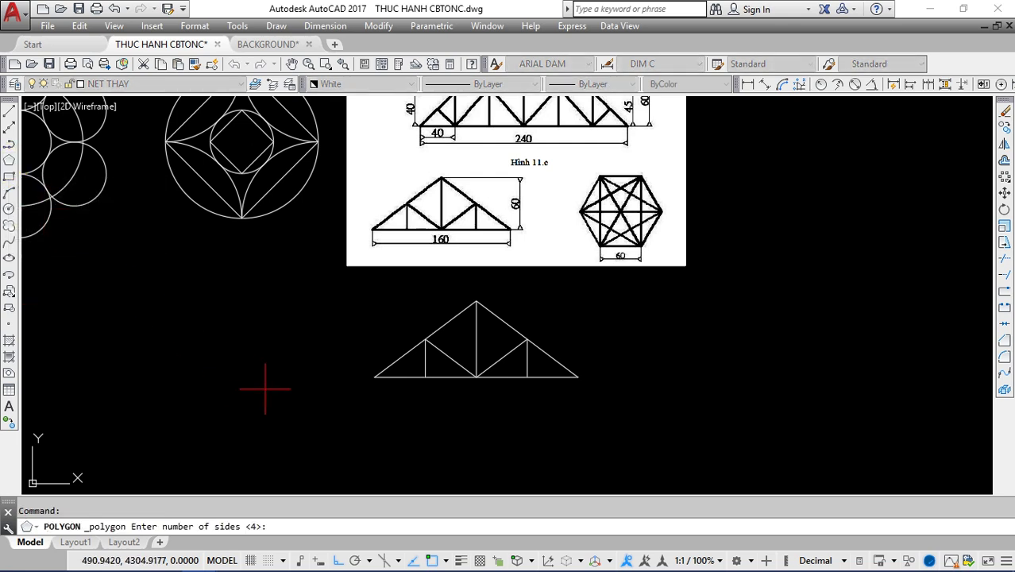
text(3)
key(Return)
middle_drag(437, 448, 426, 381)
click(432, 394)
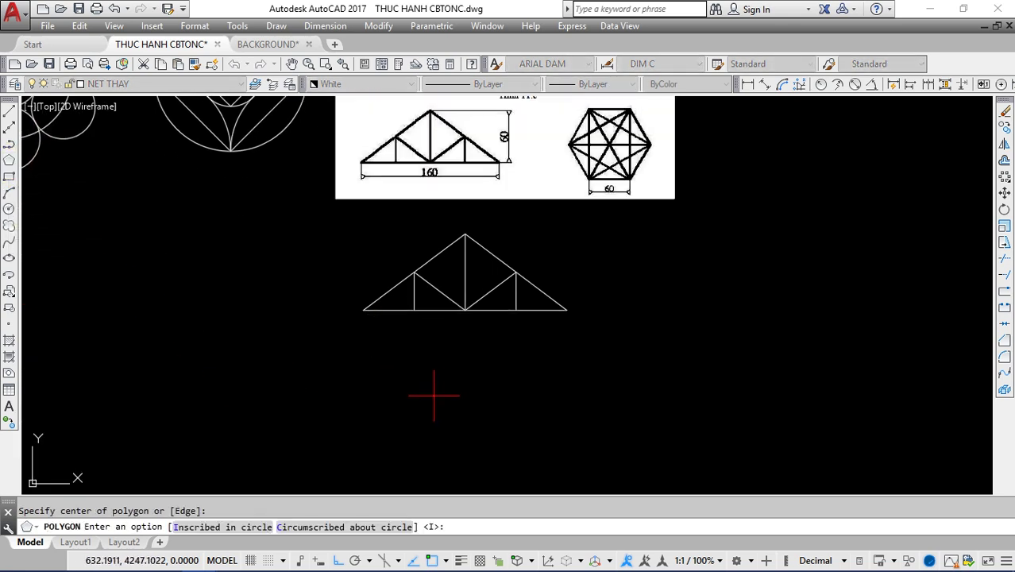
key(Return)
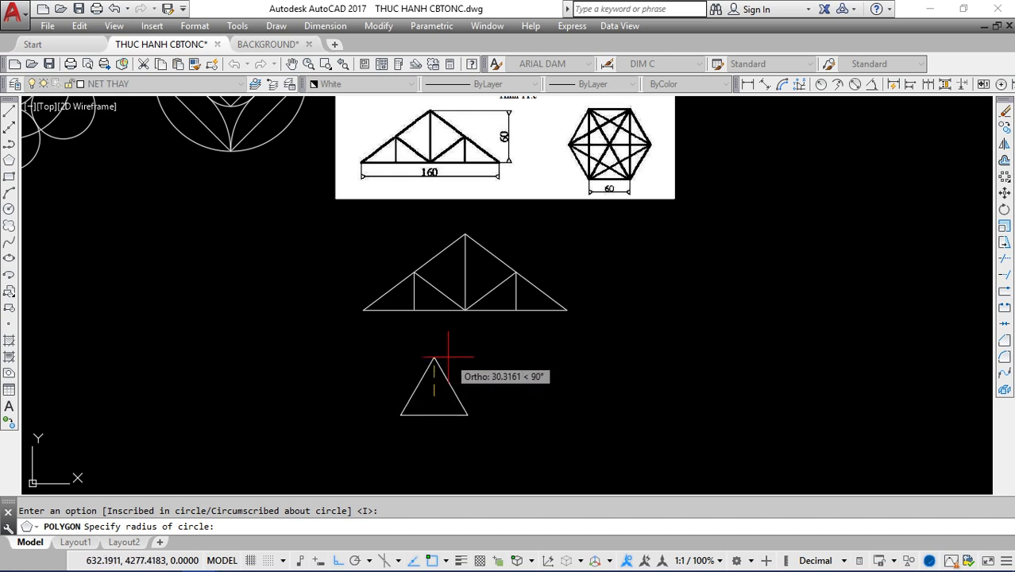
key(Escape)
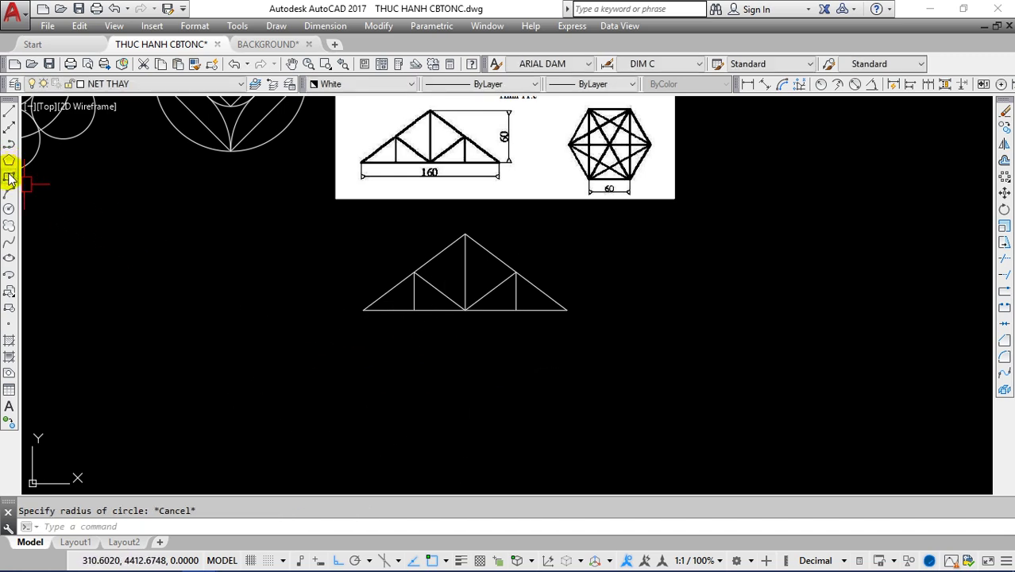
Step: Draw a triangle by edge with a 160-unit base below the first truss
click(9, 160)
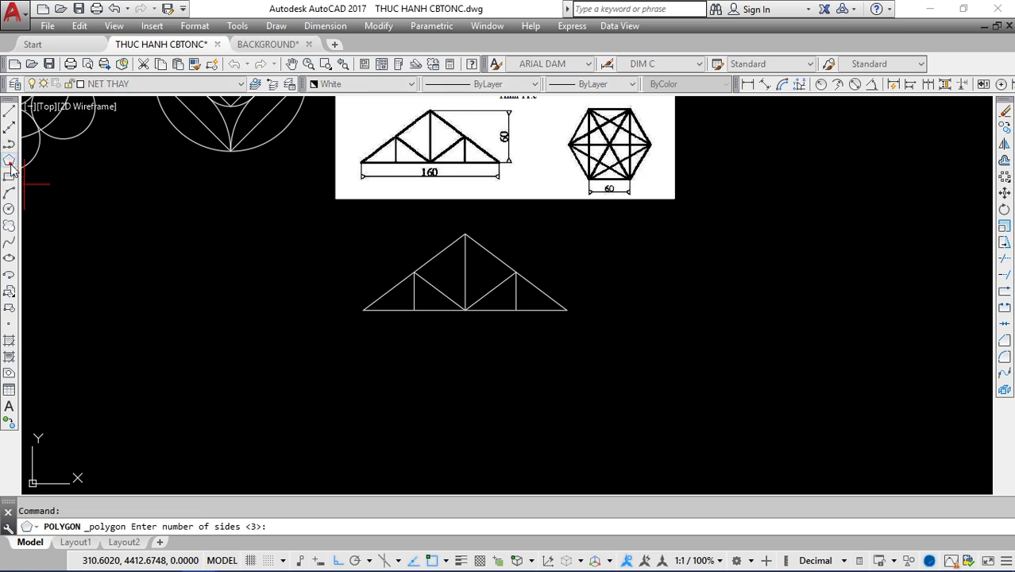
key(Return)
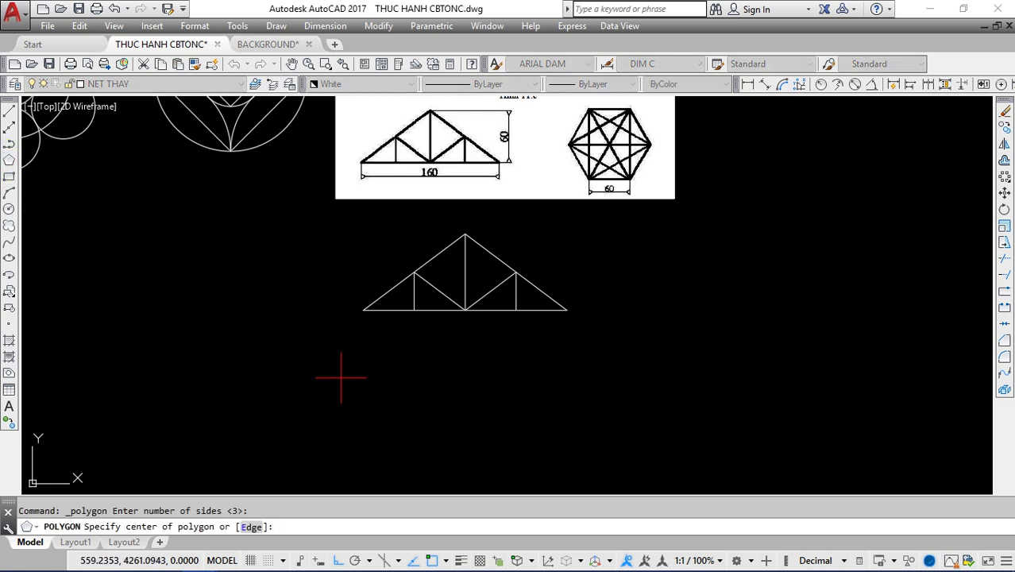
click(254, 526)
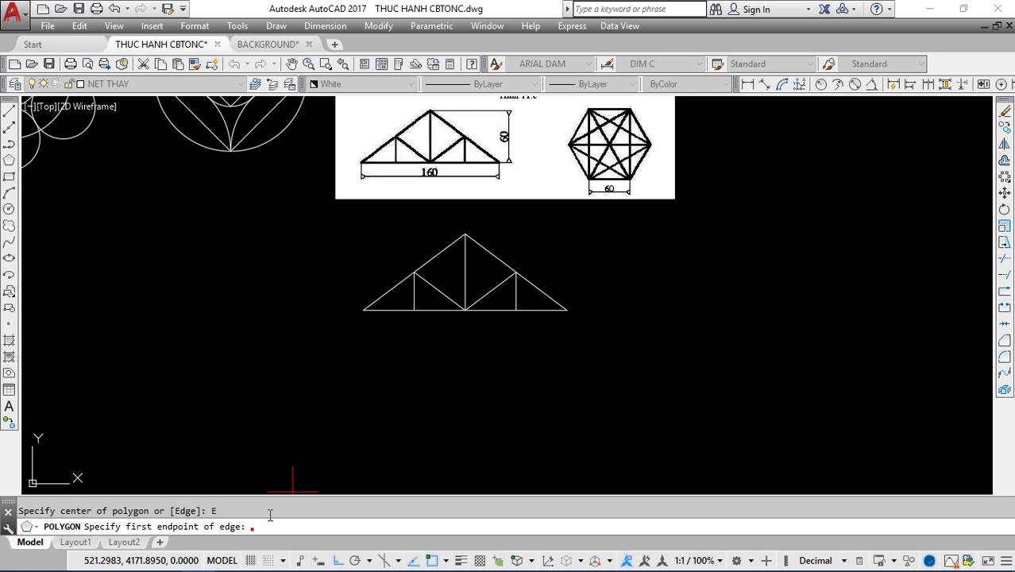
click(364, 405)
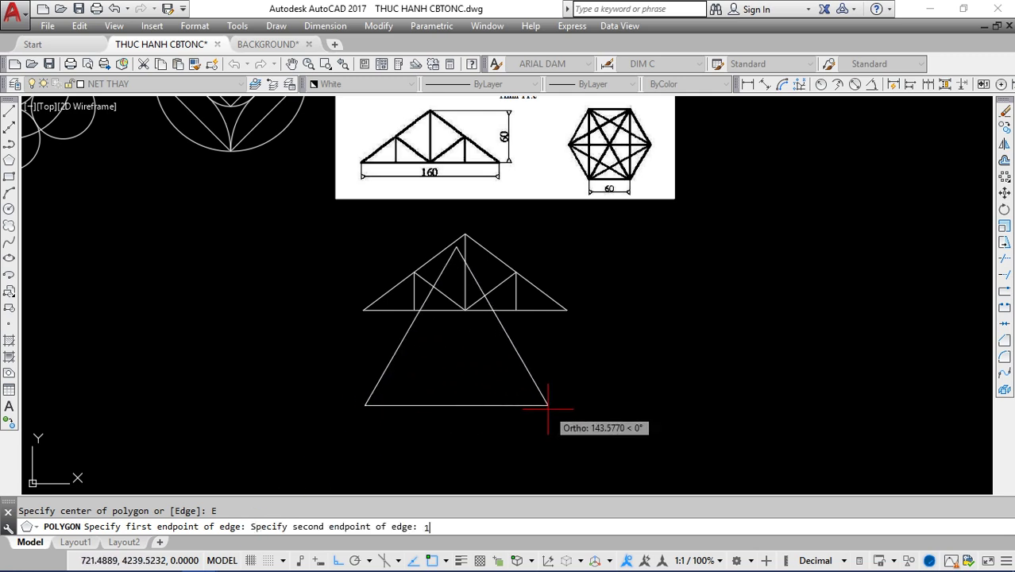
text(160)
key(Return)
Step: Grip-stretch the triangle's apex to 60 above the base midpoint
click(560, 347)
click(501, 352)
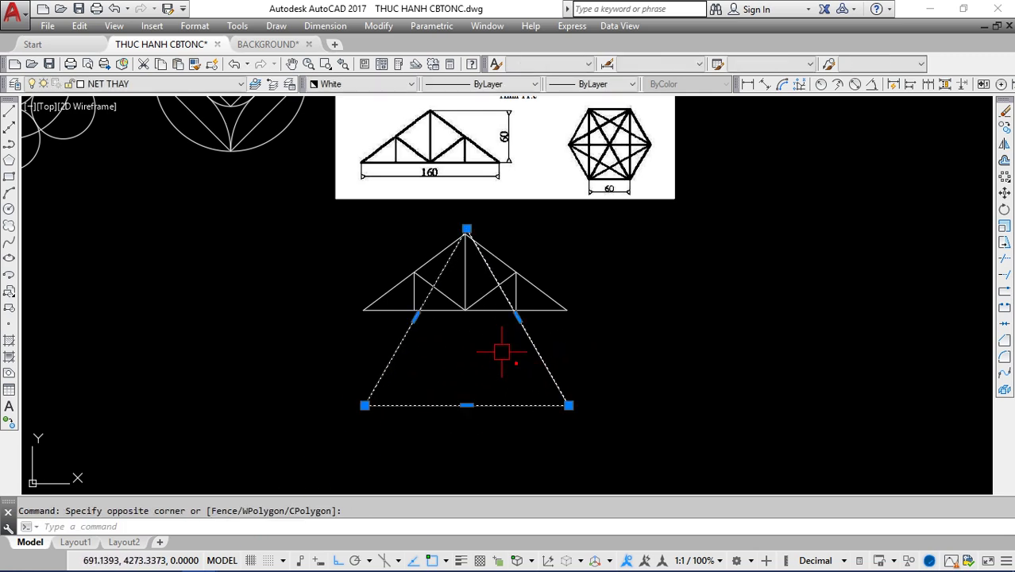
click(467, 228)
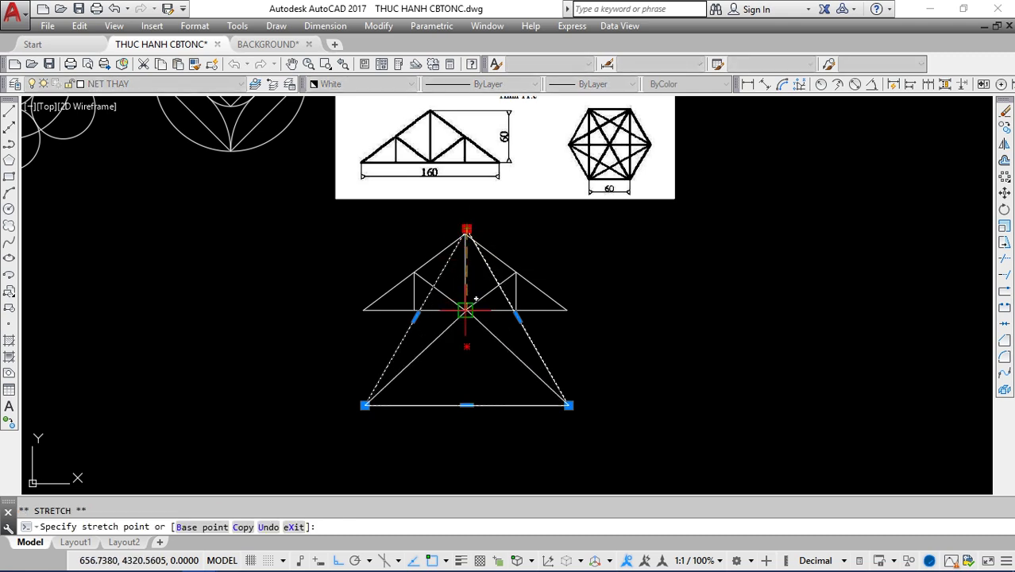
text(tk)
key(Return)
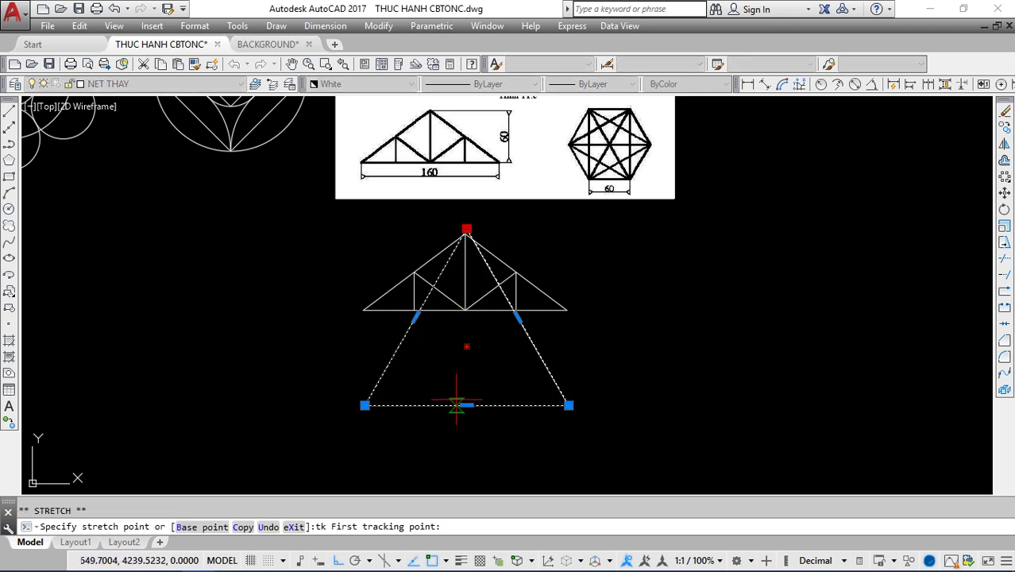
click(466, 406)
text(60)
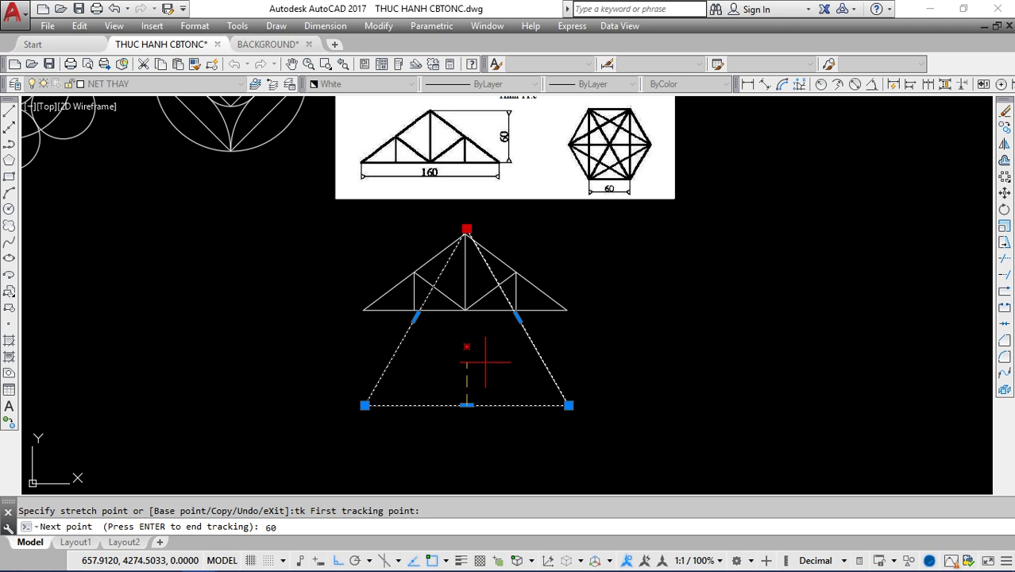
key(Return)
key(Return)
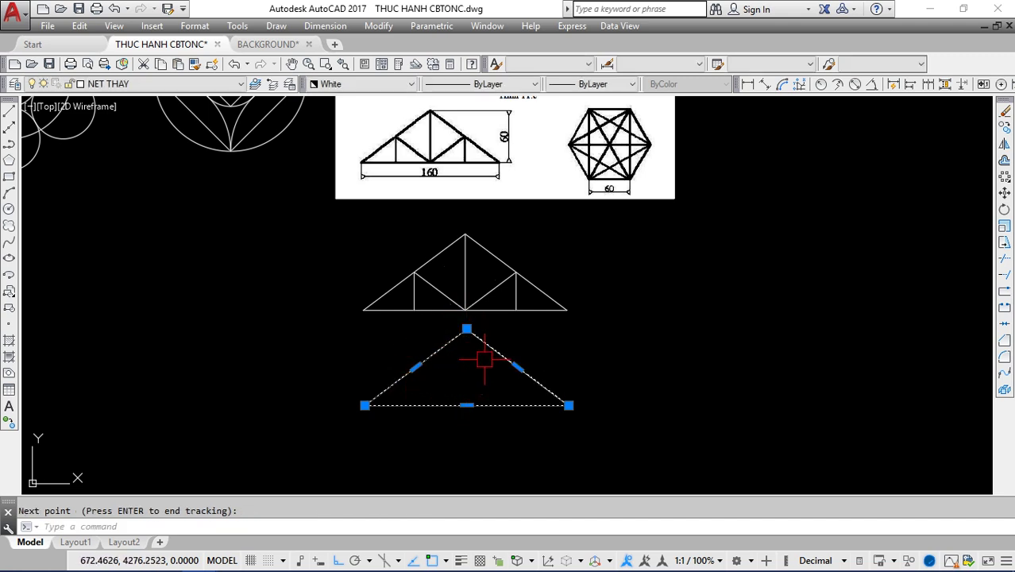
key(Escape)
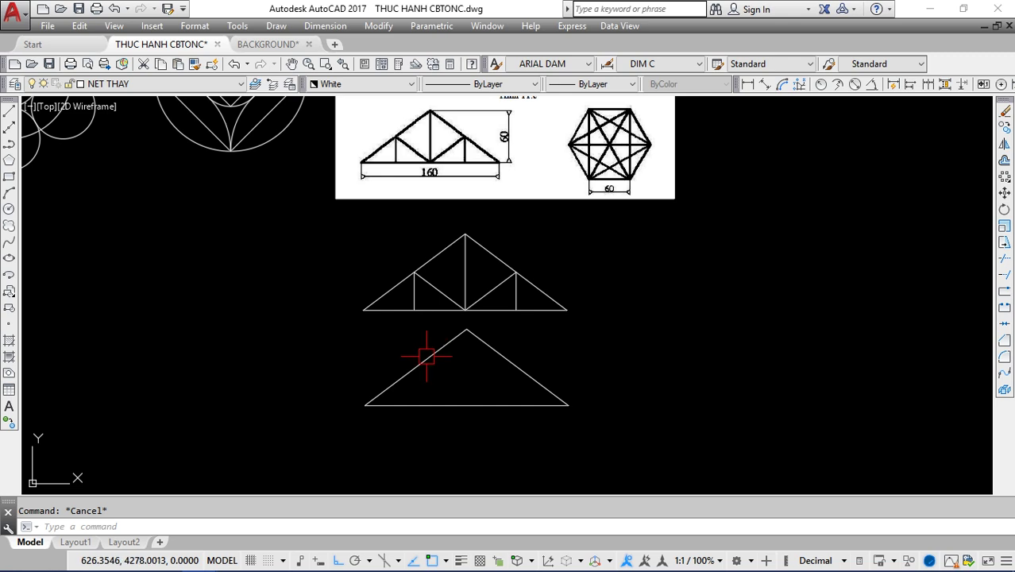
Step: Draw the left vertical, both diagonals and the right vertical, starting at quarter-span via M2P
text(l)
key(Return)
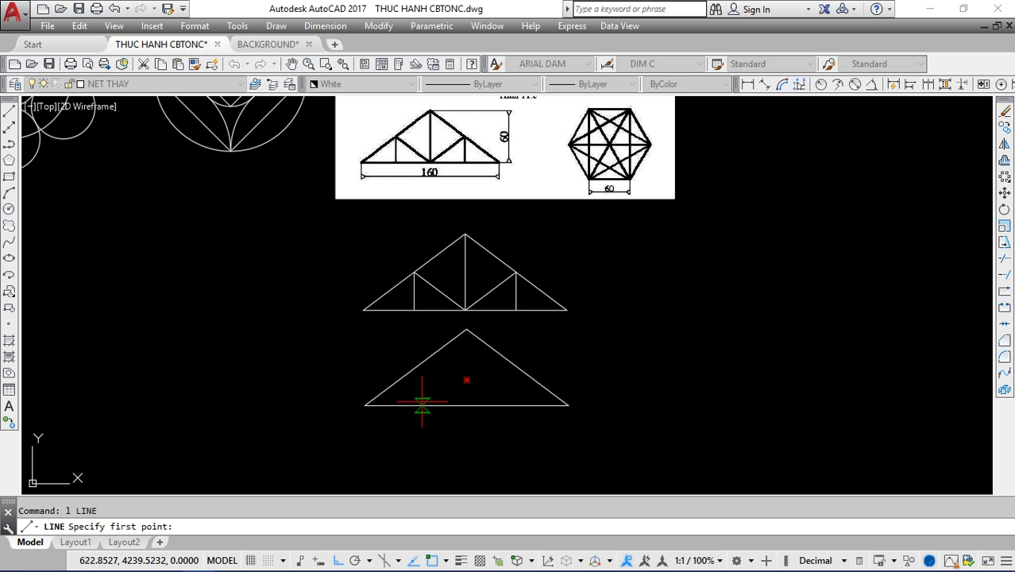
text(m2)
text(p)
key(Return)
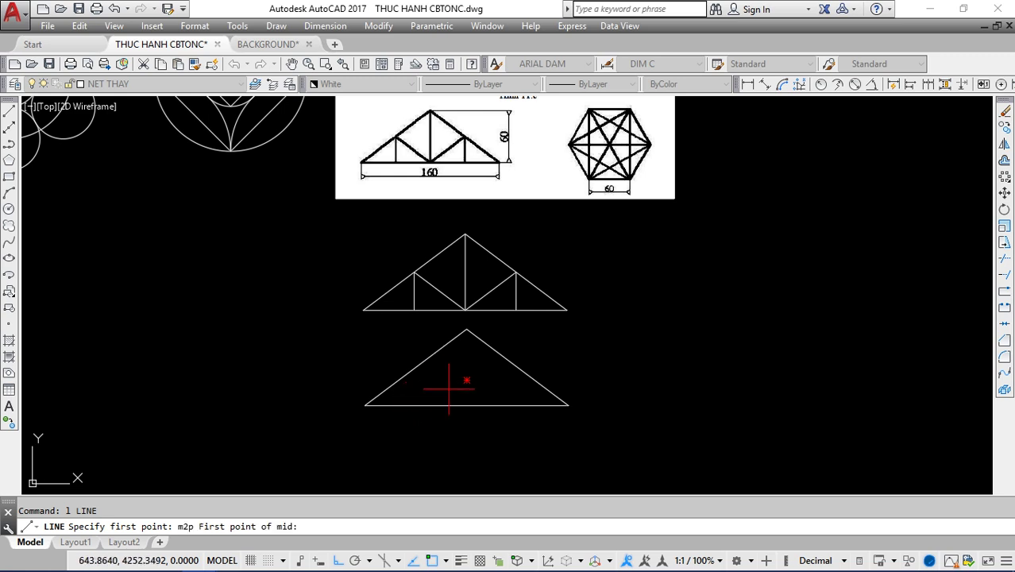
click(466, 405)
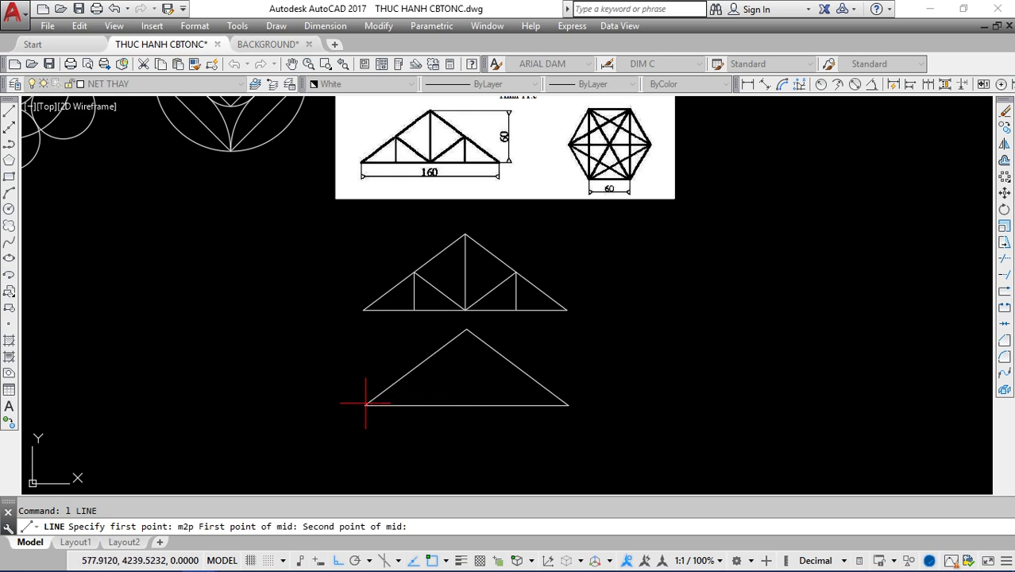
click(365, 403)
click(417, 368)
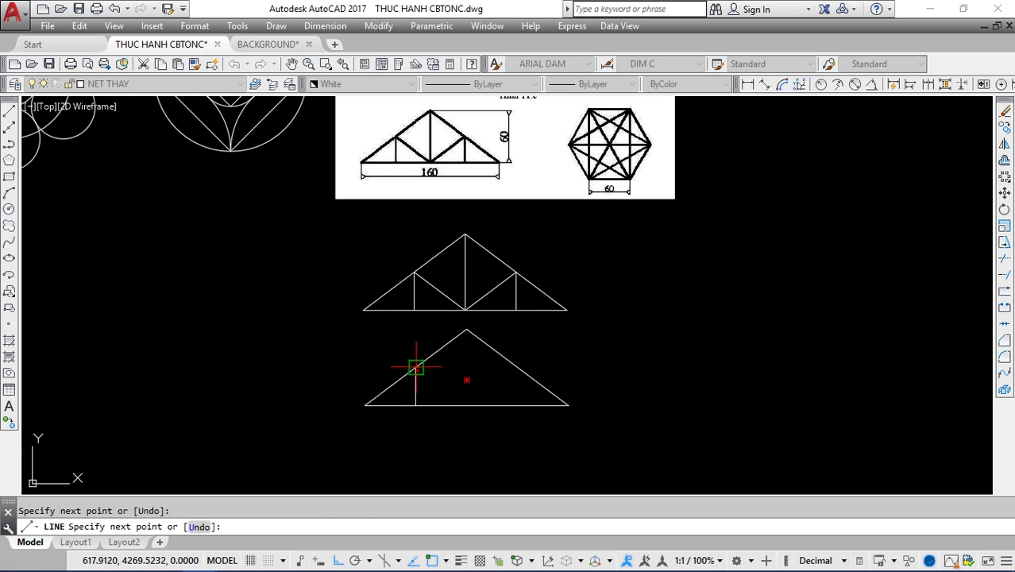
click(467, 405)
click(518, 367)
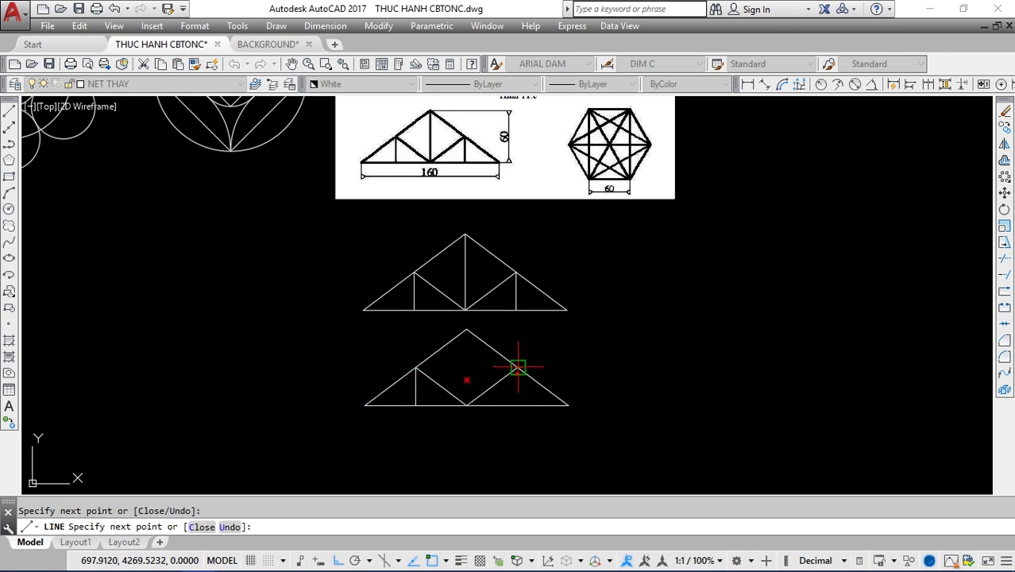
click(517, 405)
key(Return)
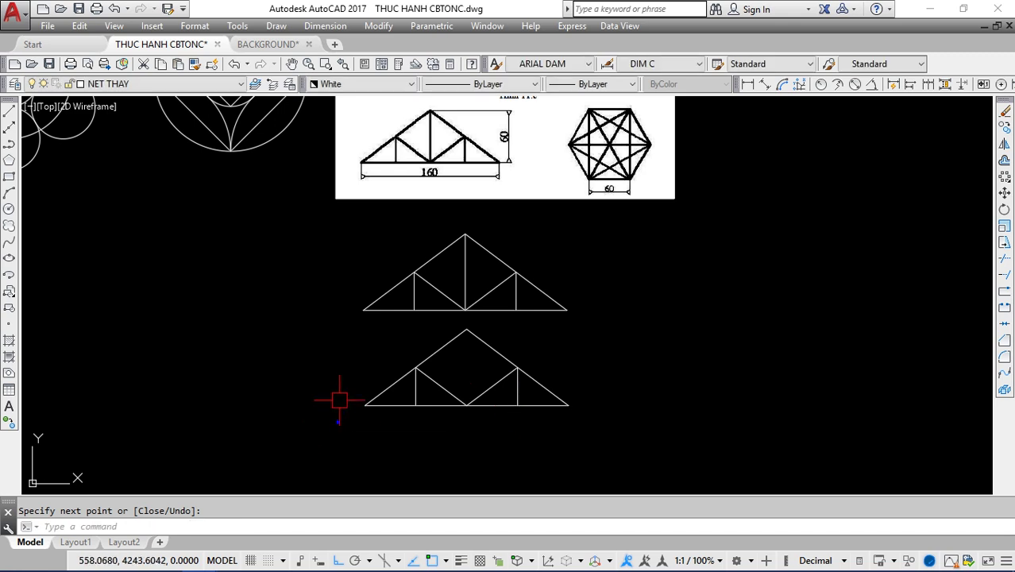
Step: Draw the central post from the base midpoint up to the apex
key(Return)
click(466, 405)
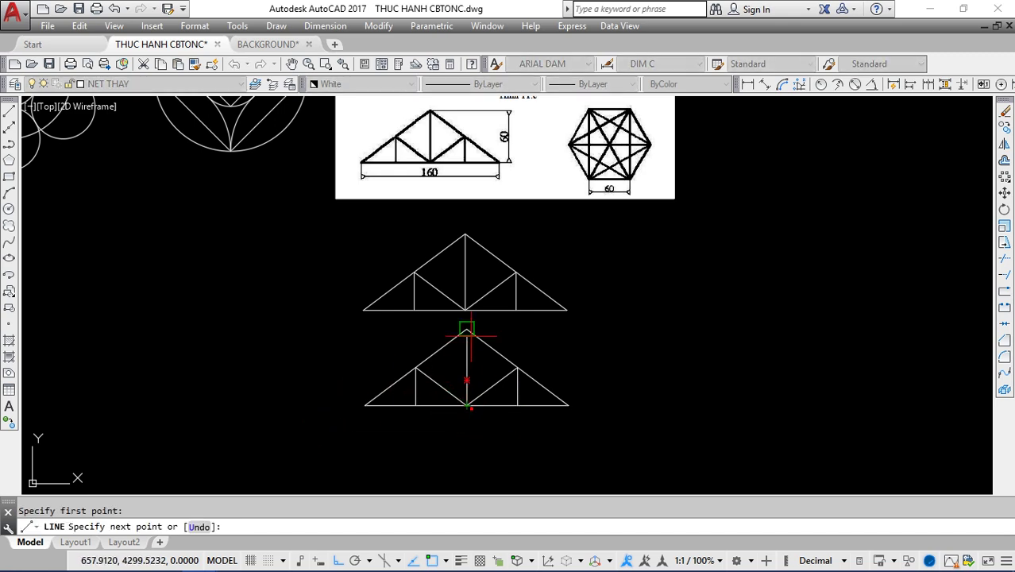
click(466, 328)
key(Return)
Step: Pan and zoom in on the reference hexagon with its 60 side dimension
middle_drag(610, 294, 344, 448)
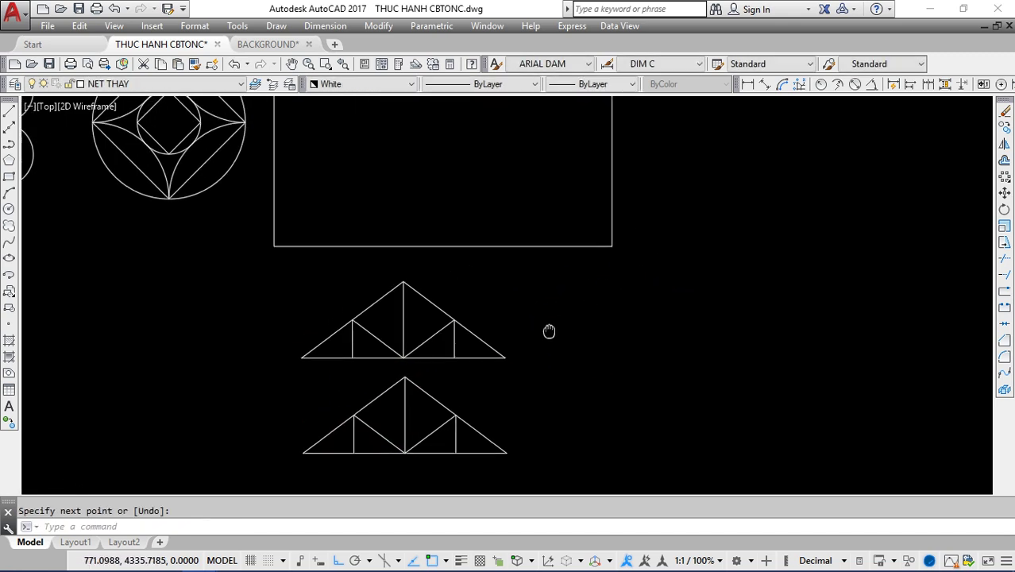
middle_drag(378, 359, 526, 277)
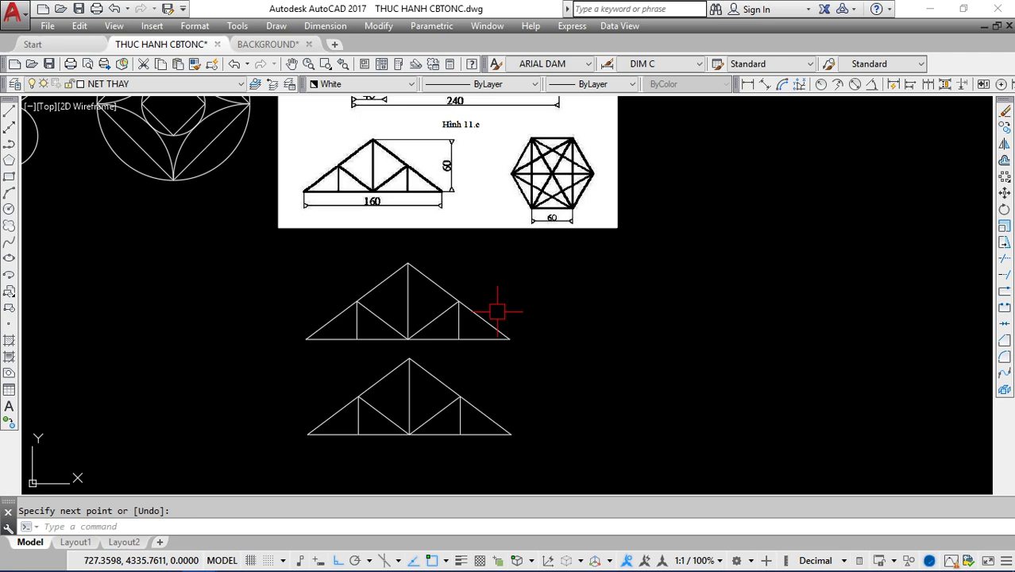
middle_drag(582, 251, 460, 303)
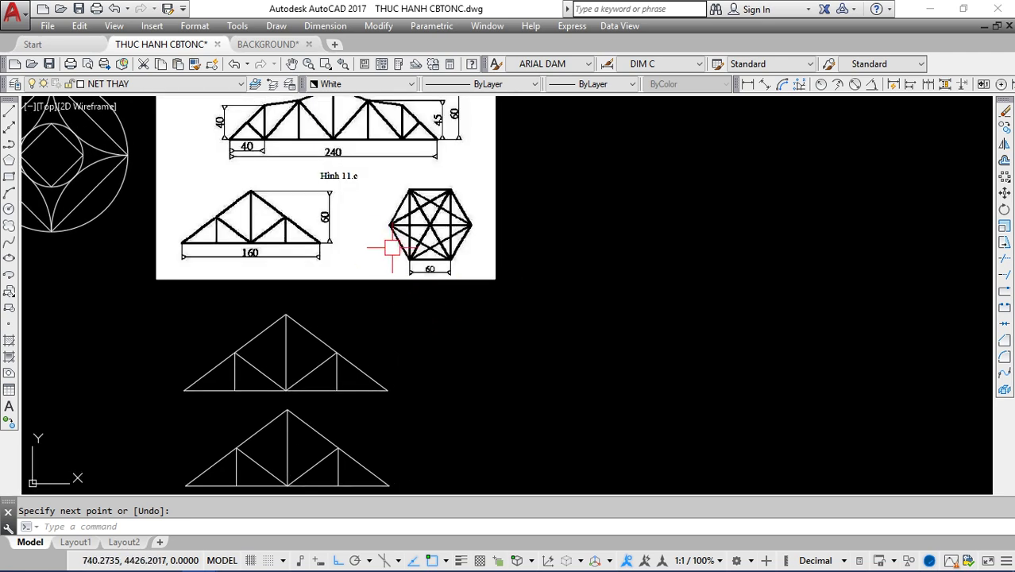
scroll(402, 237, up, 3)
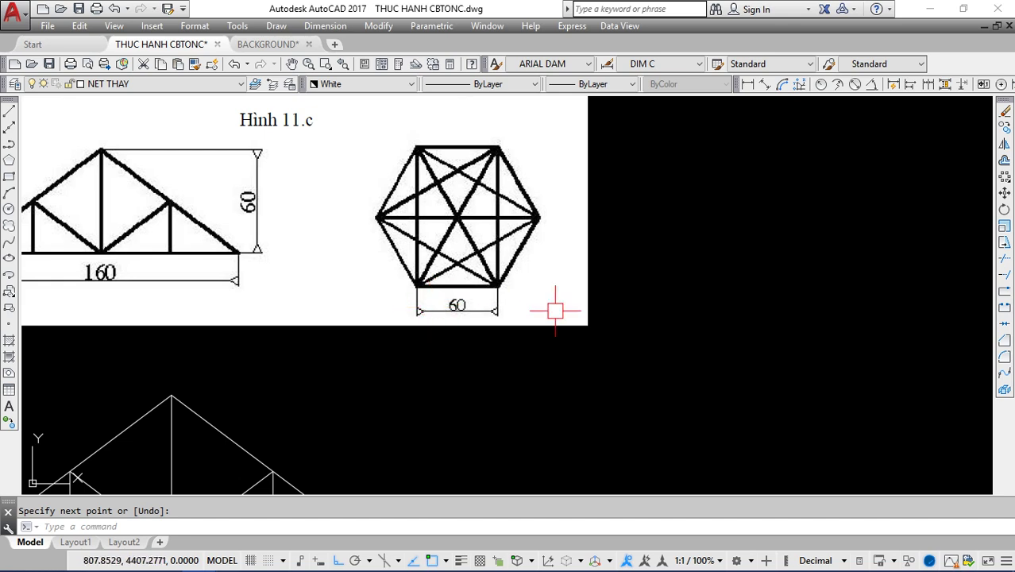
Step: Draw a six-sided polygon by edge with 60-unit sides
click(9, 159)
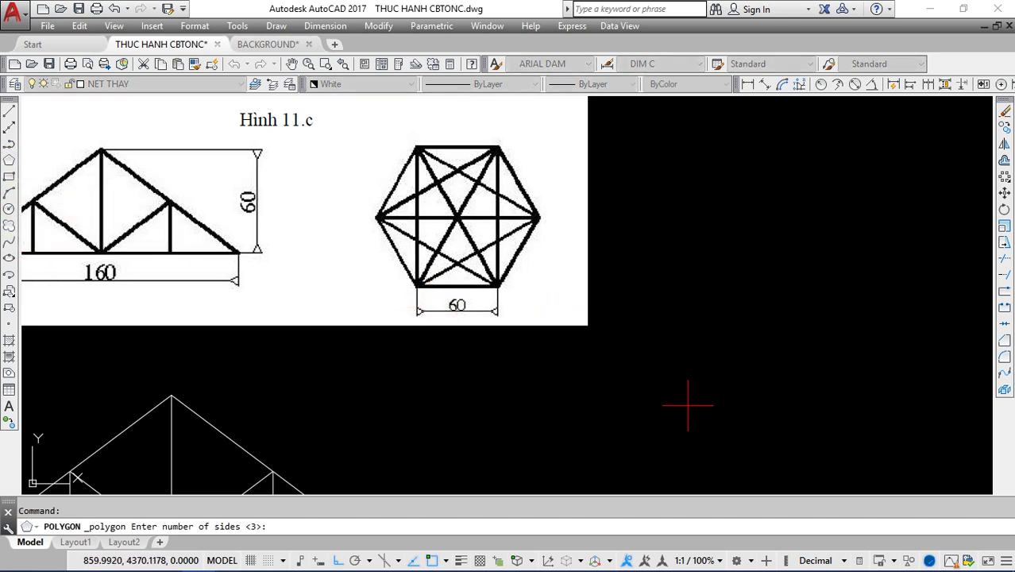
text(6)
key(Return)
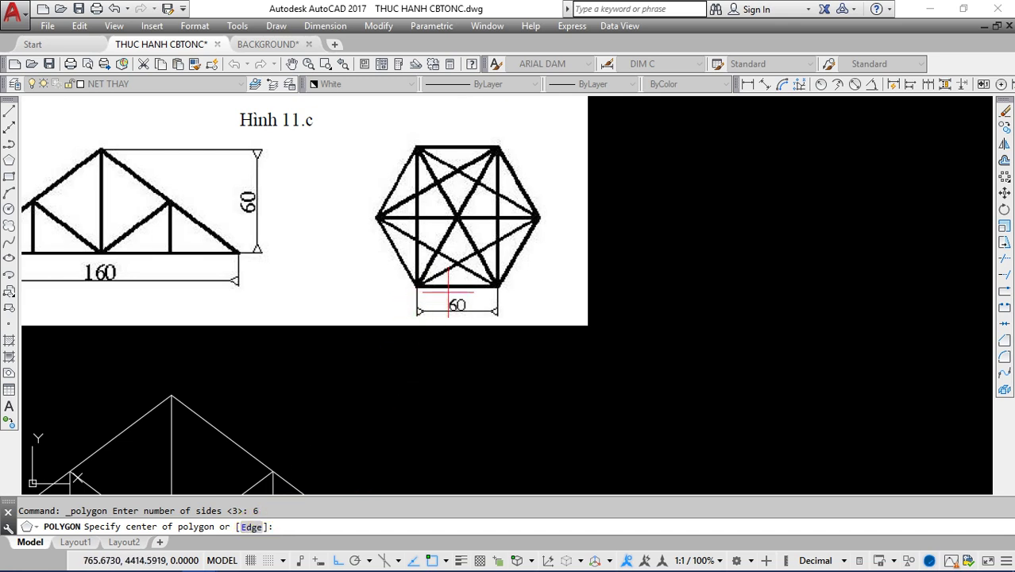
middle_drag(438, 447, 425, 345)
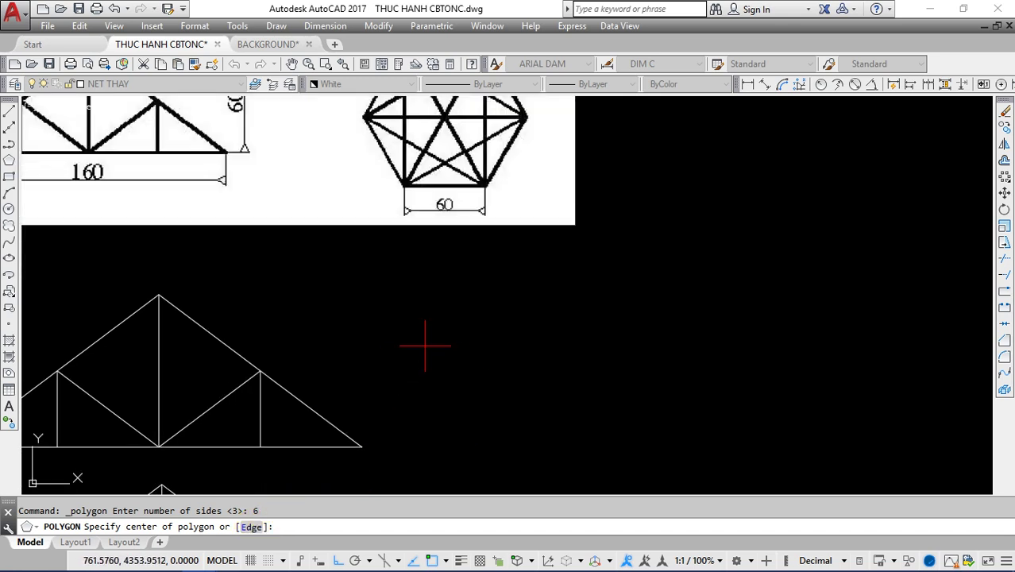
click(432, 407)
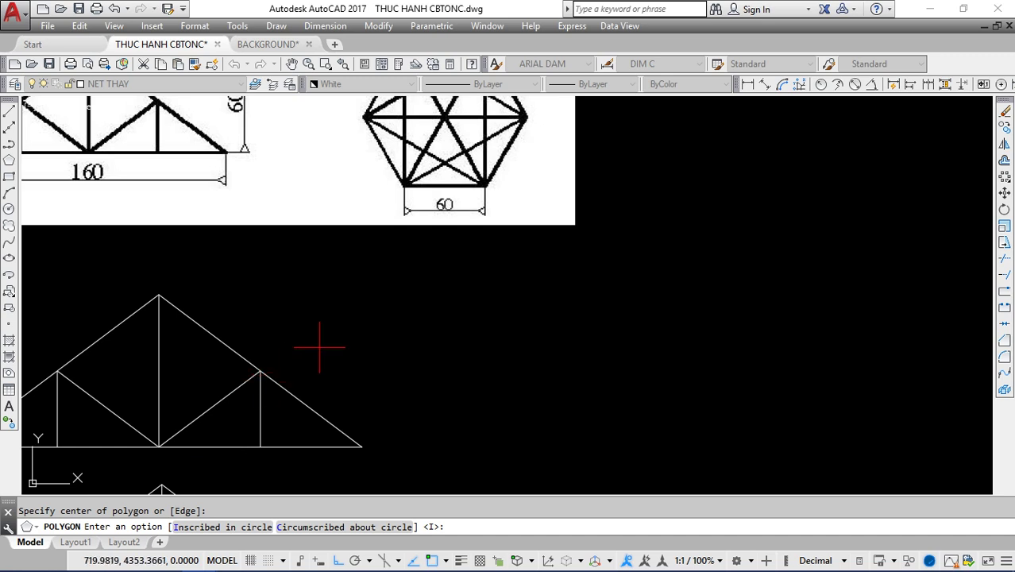
key(Escape)
key(space)
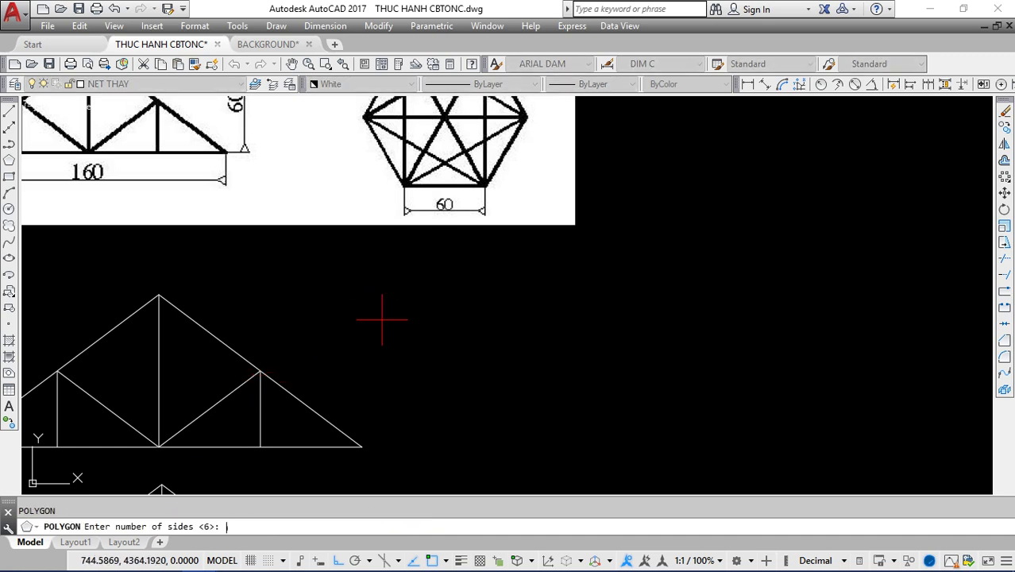
text(6)
key(Return)
click(251, 527)
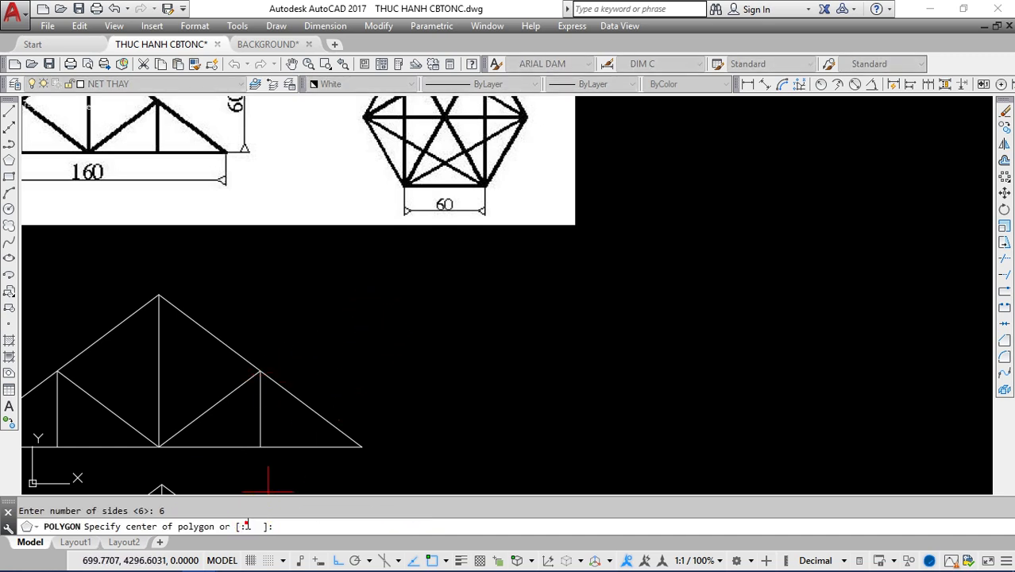
click(377, 371)
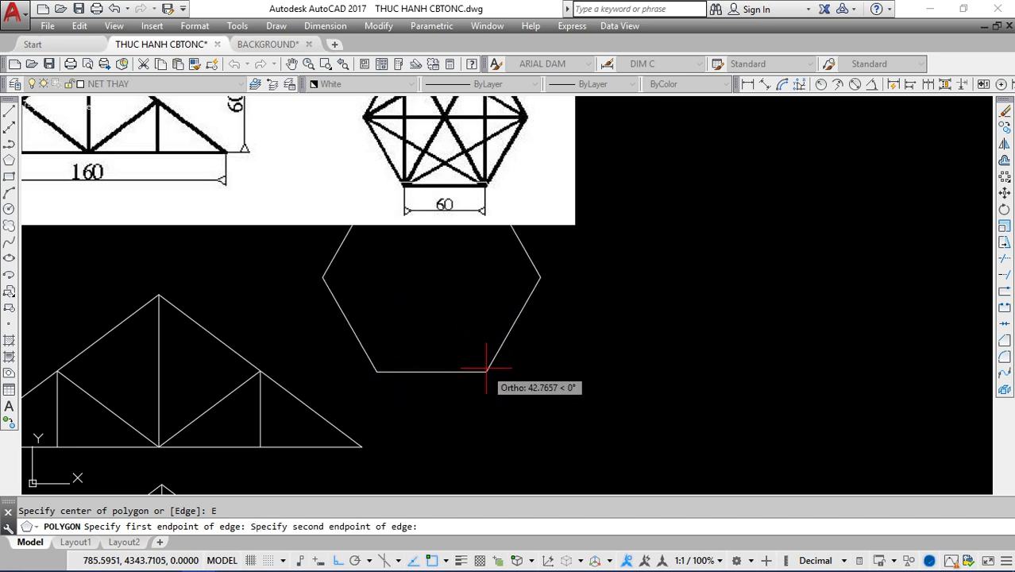
click(487, 369)
Step: Move the hexagon to the right of the trusses
scroll(483, 374, down, 2)
click(537, 398)
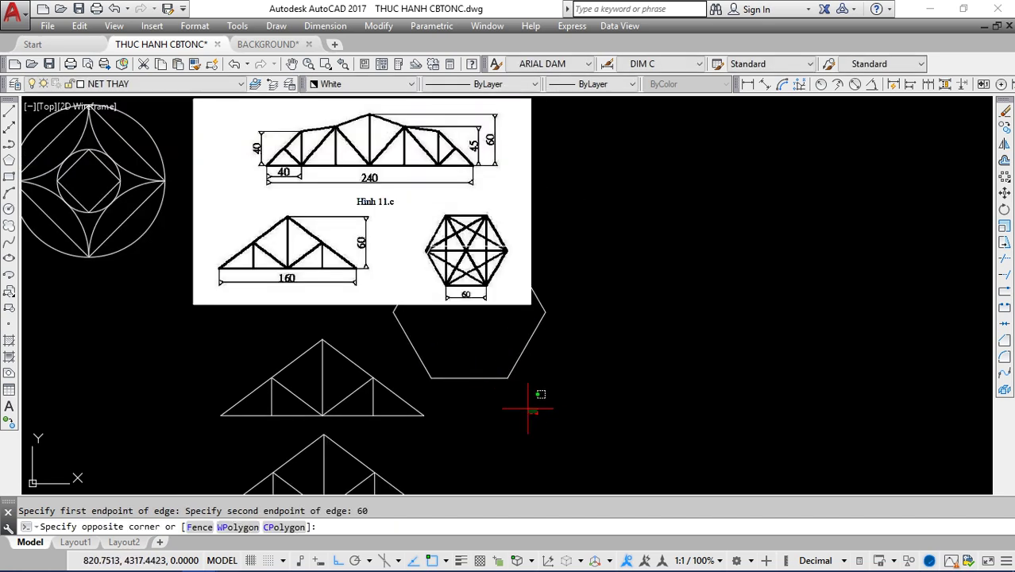
click(501, 354)
text(m)
key(Return)
click(508, 378)
middle_drag(566, 433, 548, 367)
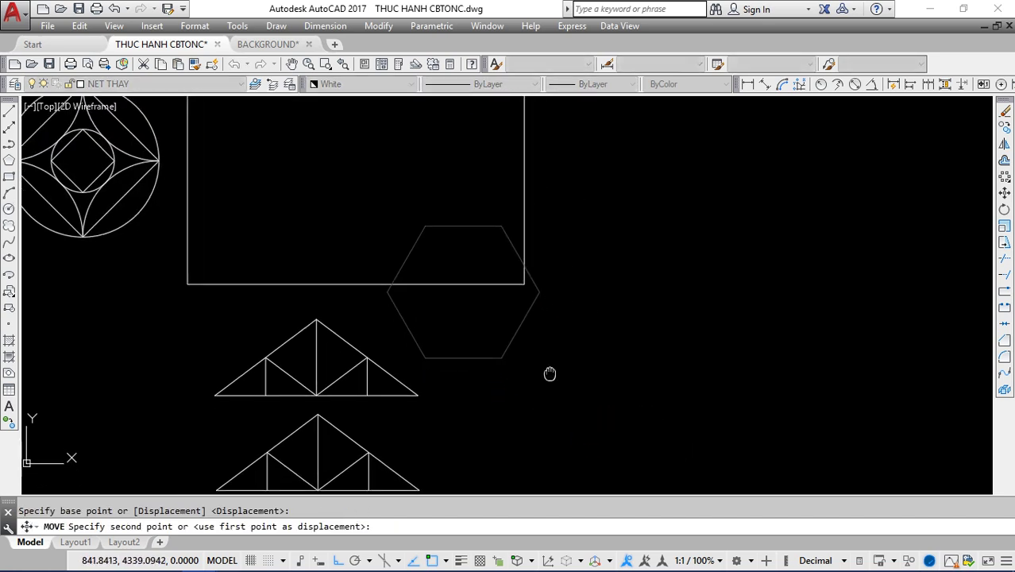
key(F8)
click(590, 399)
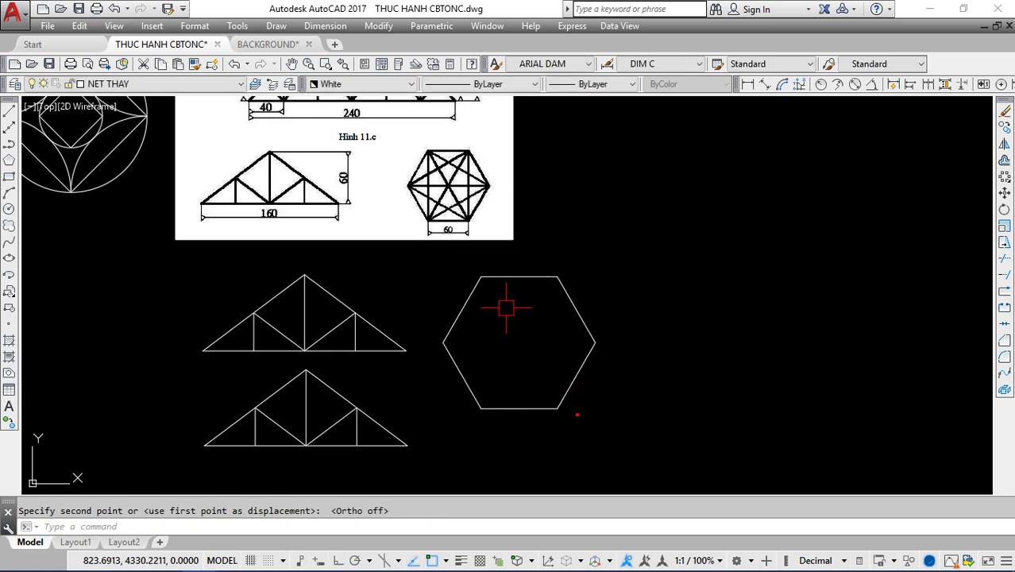
Step: Pan and zoom across the sheet to centre on the BÀI TẬP 1 hexagons
middle_drag(489, 262, 521, 344)
scroll(483, 246, down, 5)
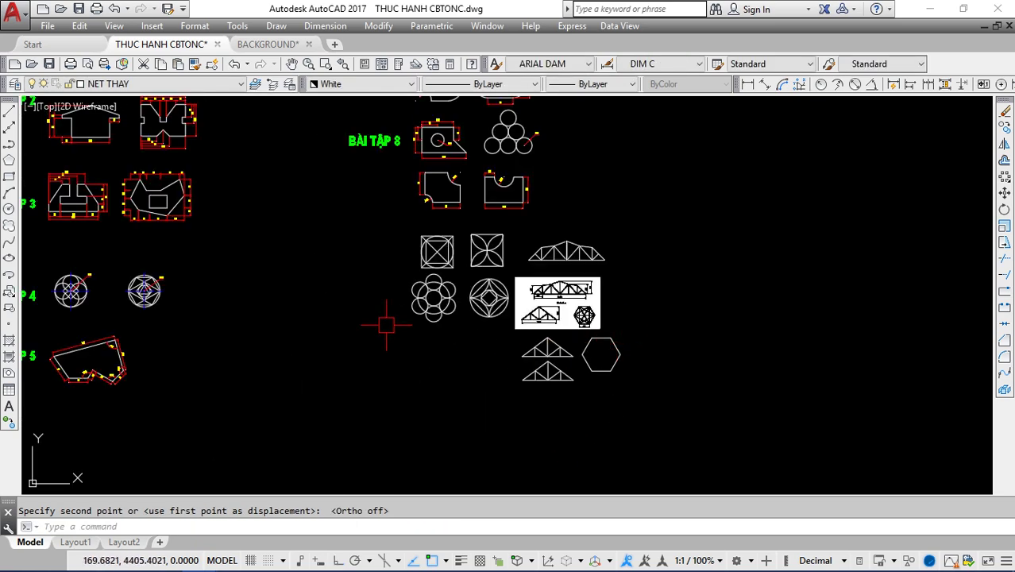
middle_drag(328, 262, 429, 314)
middle_drag(330, 219, 371, 453)
middle_drag(432, 269, 435, 386)
scroll(312, 261, up, 3)
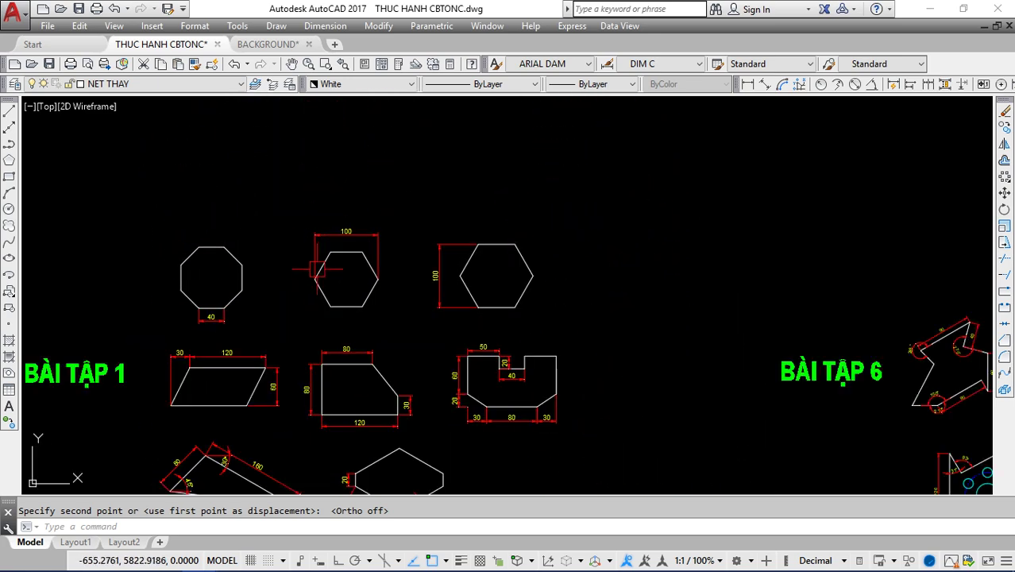
scroll(268, 317, up, 1)
scroll(267, 318, up, 2)
middle_drag(267, 318, 489, 335)
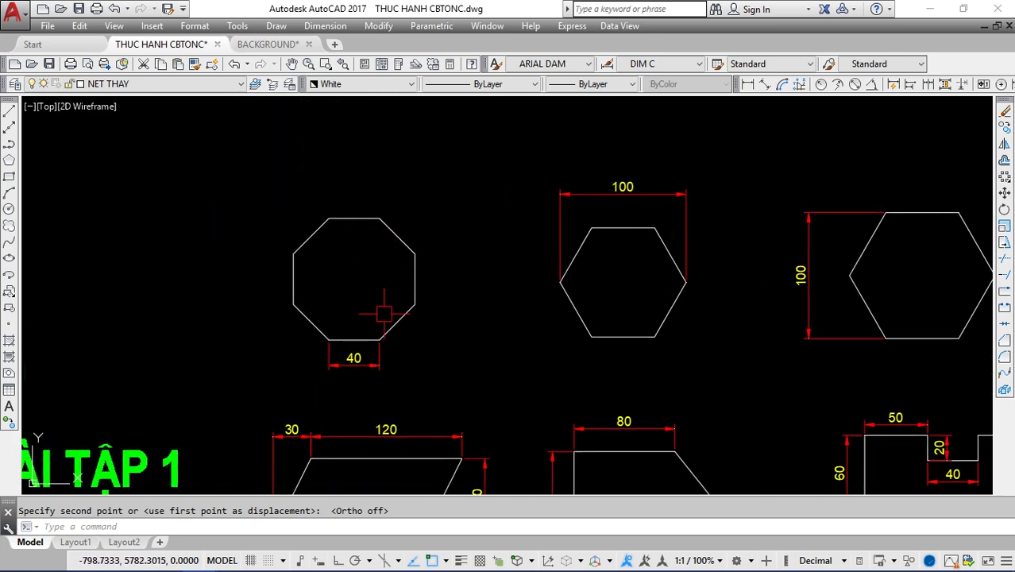
Step: Pan around the exercise sheet and return the view to the trusses and hexagon
scroll(388, 306, down, 5)
scroll(342, 230, up, 3)
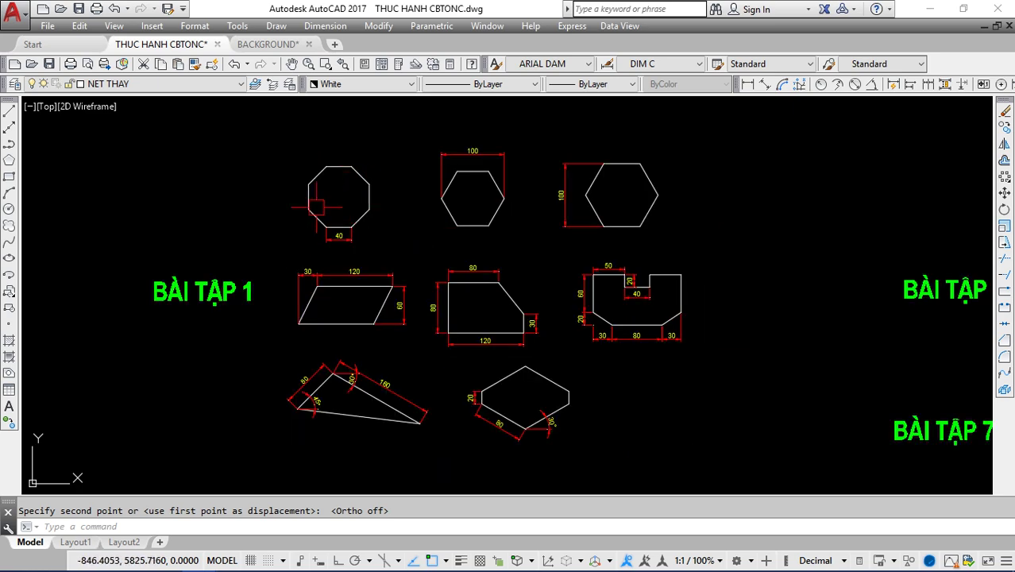
middle_drag(404, 343, 356, 47)
middle_drag(448, 374, 358, 79)
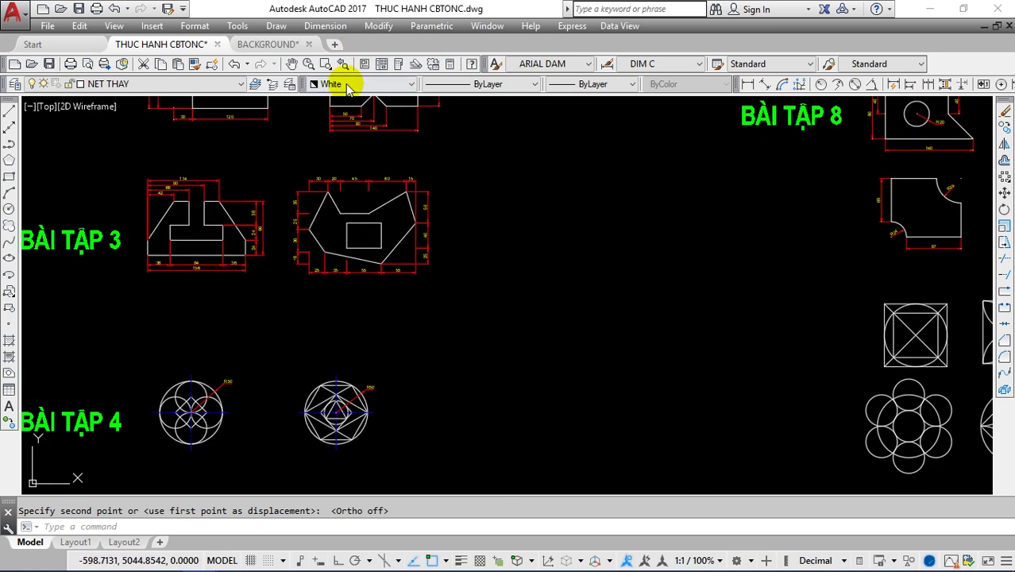
middle_drag(310, 278, 143, 268)
mouse_move(831, 394)
middle_down()
mouse_move(593, 311)
mouse_move(204, 215)
middle_up()
scroll(430, 285, up, 3)
Step: Draw the hexagon's two vertical lines, a bottom-left to top-right diagonal and the horizontal centre line
text(L)
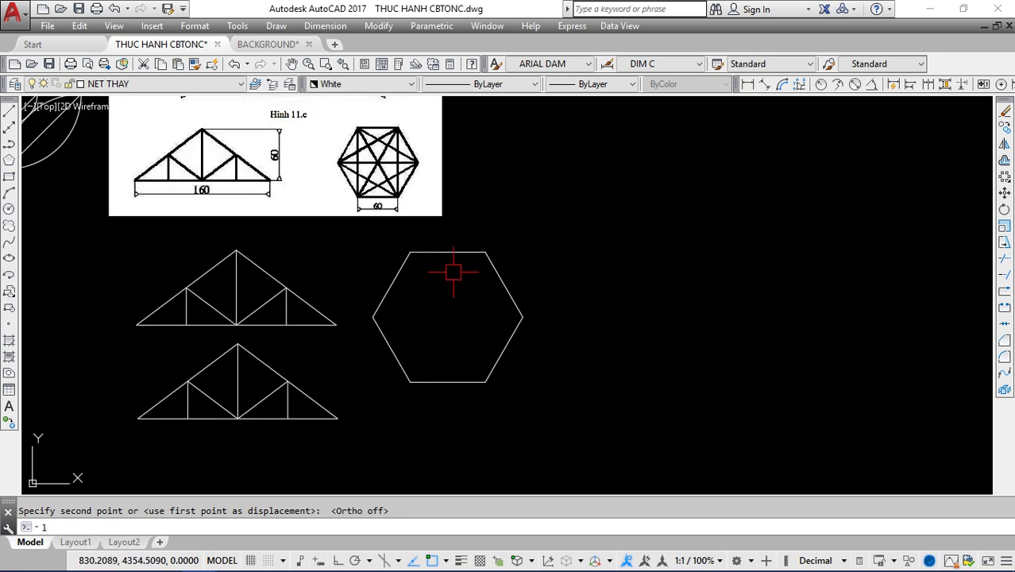
key(Return)
click(410, 252)
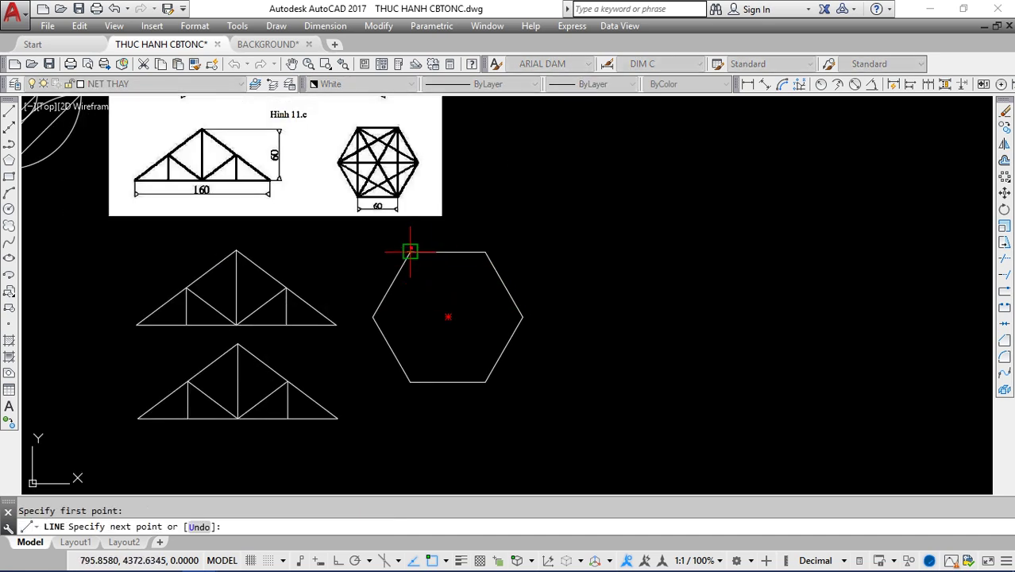
click(410, 381)
click(486, 252)
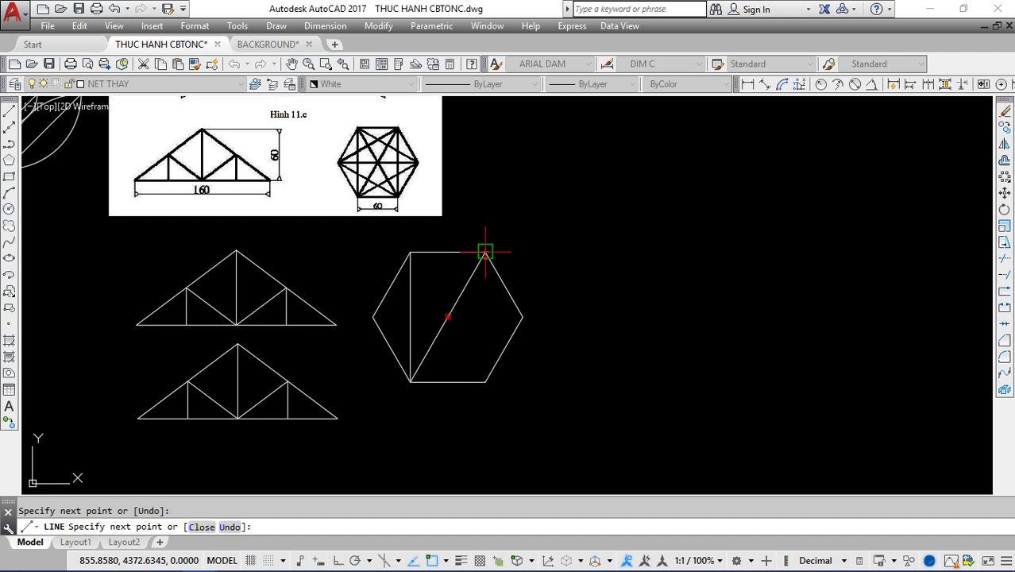
key(Return)
key(Return)
click(485, 382)
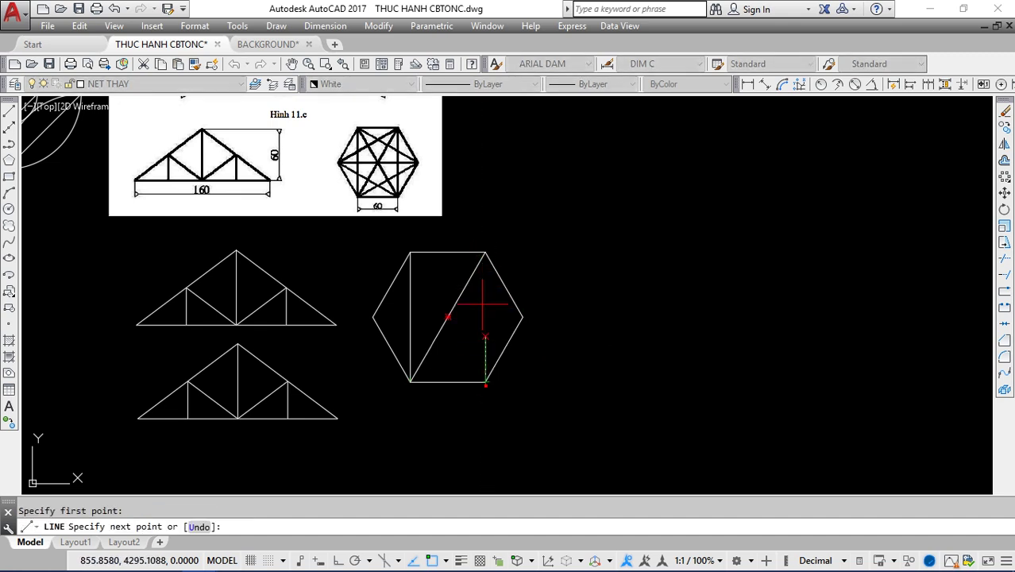
click(486, 252)
key(Escape)
key(Return)
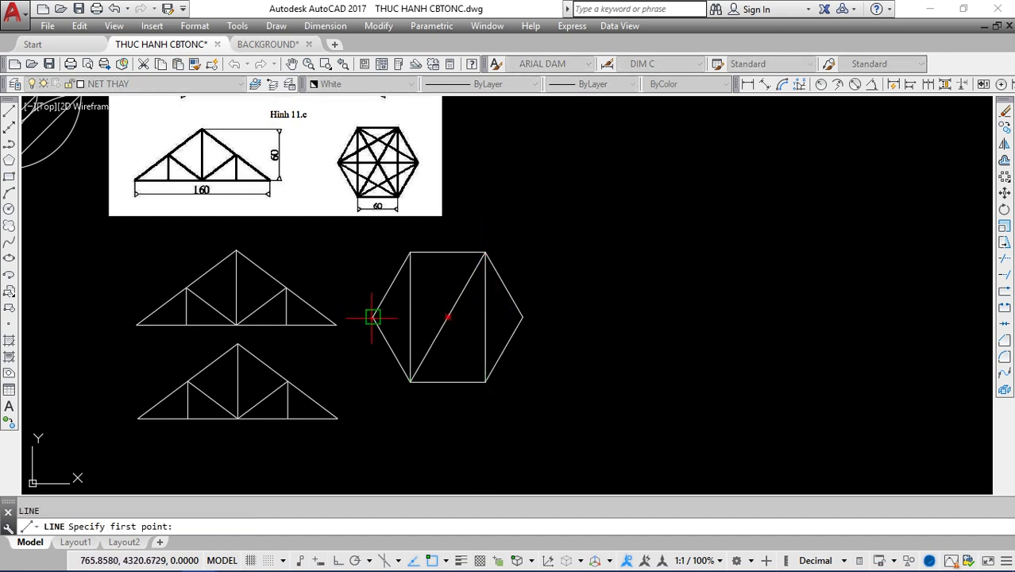
click(373, 317)
click(522, 317)
key(Return)
key(Return)
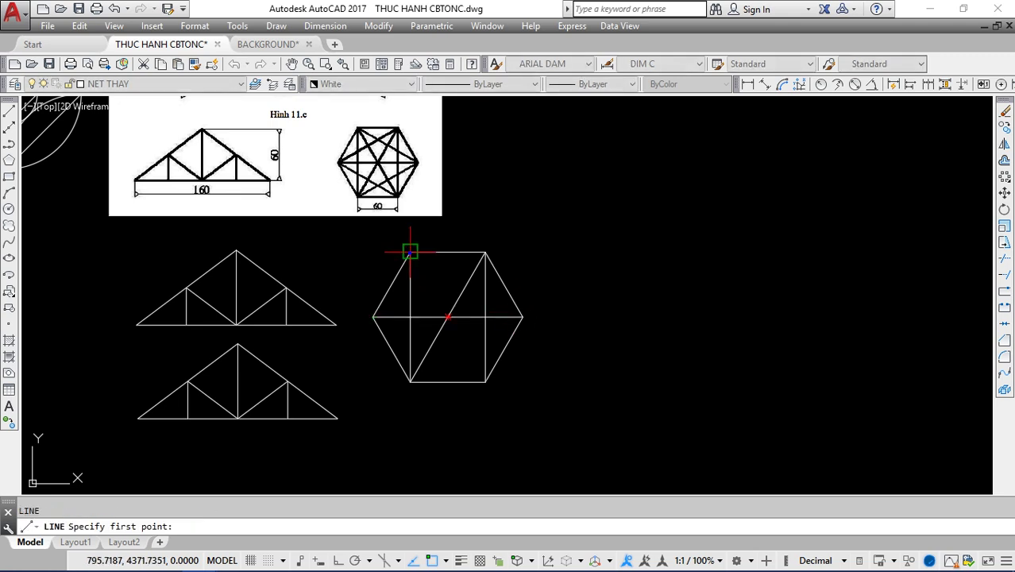
Step: Add diagonals from top-left to bottom-right and from left vertex to bottom-right
click(410, 252)
key(Escape)
key(Return)
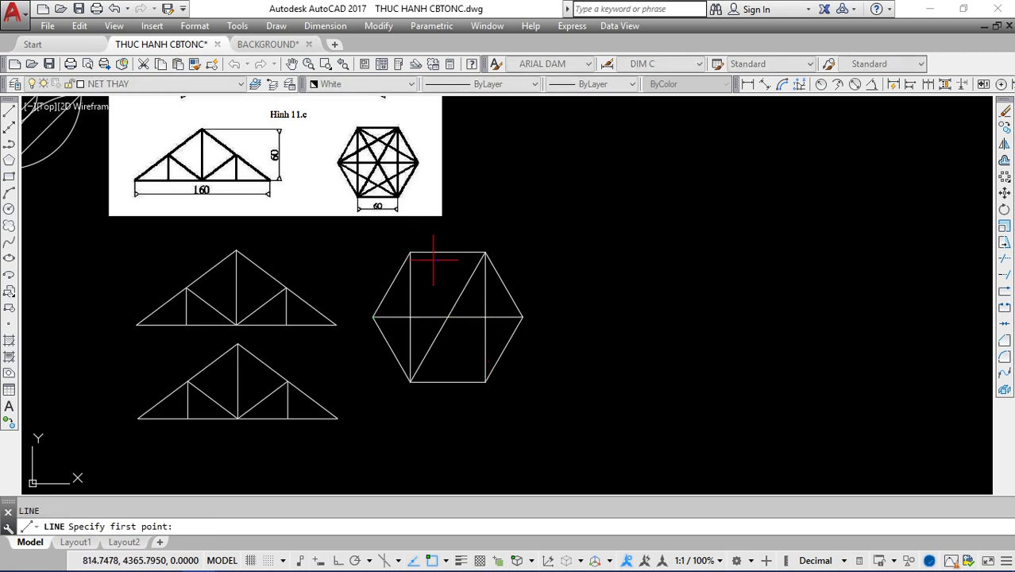
click(409, 252)
click(486, 382)
key(Escape)
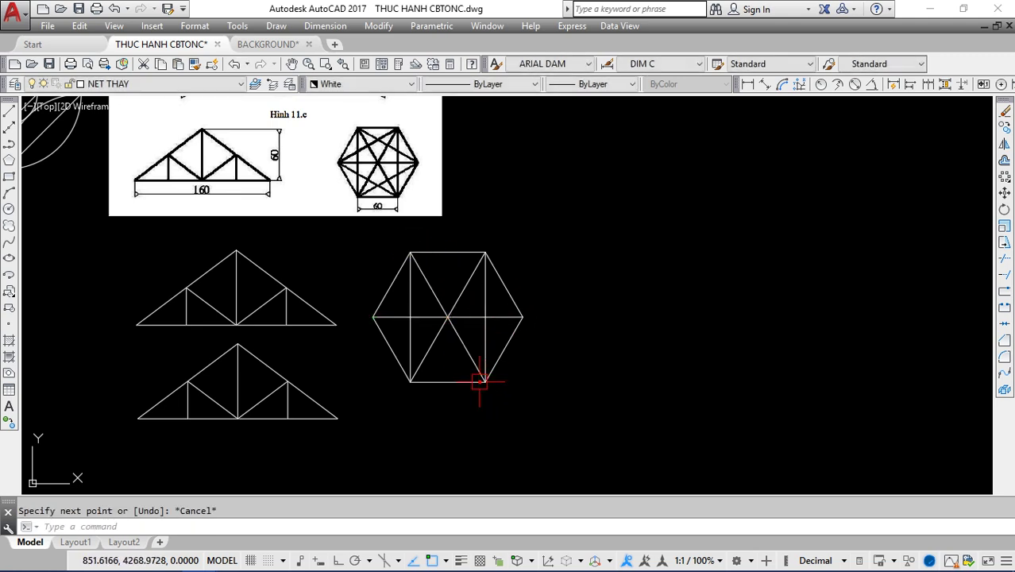
key(Return)
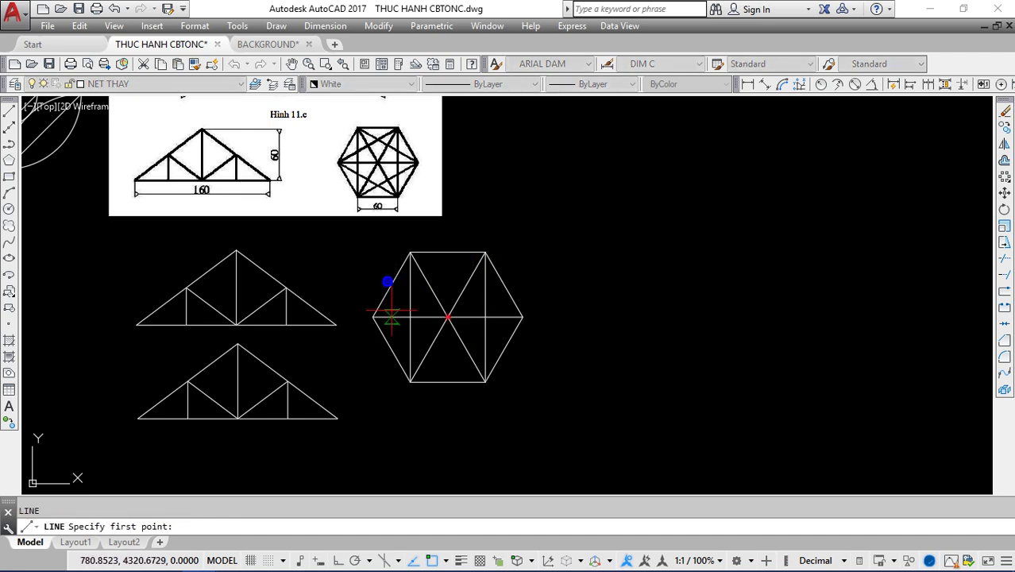
click(373, 317)
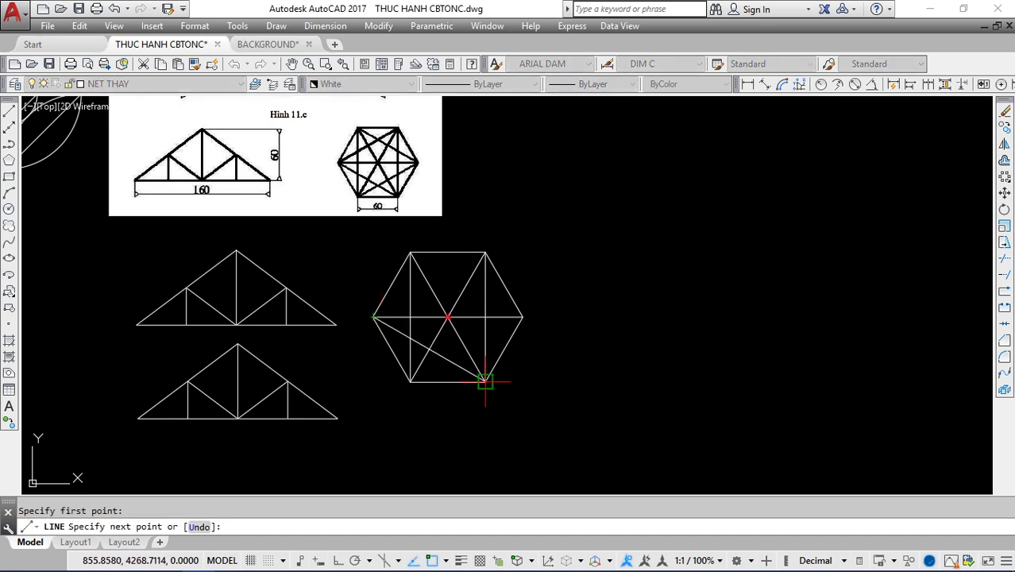
click(485, 382)
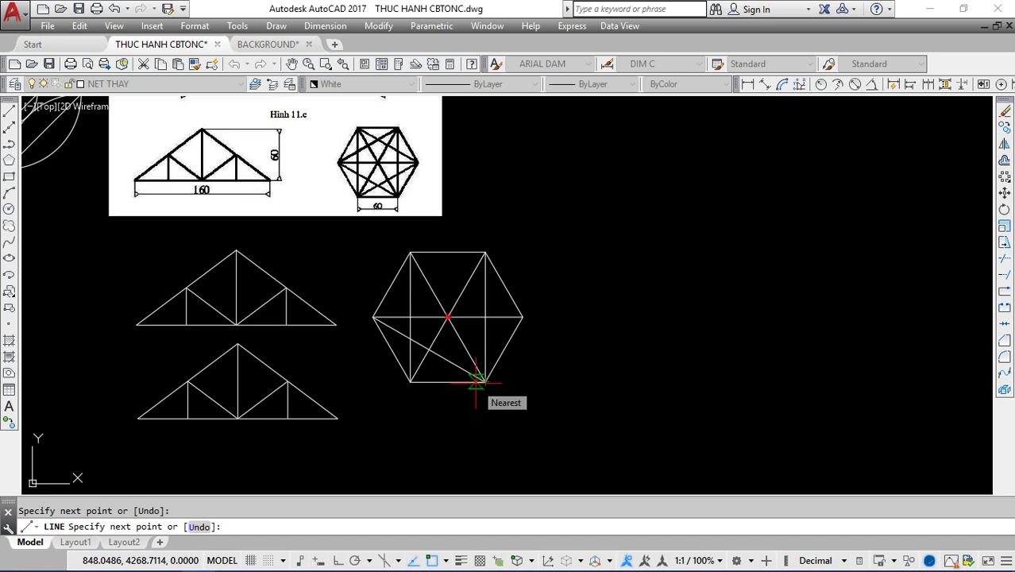
key(Escape)
Step: Add lines from right vertex to bottom-left and top-left, and left vertex to top-right
key(Return)
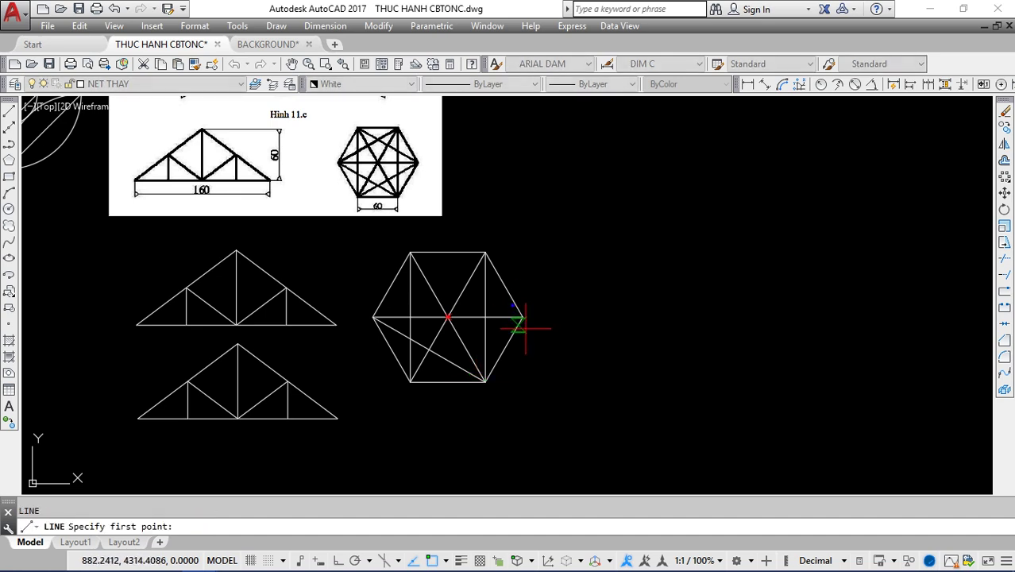
click(523, 317)
click(410, 381)
key(Escape)
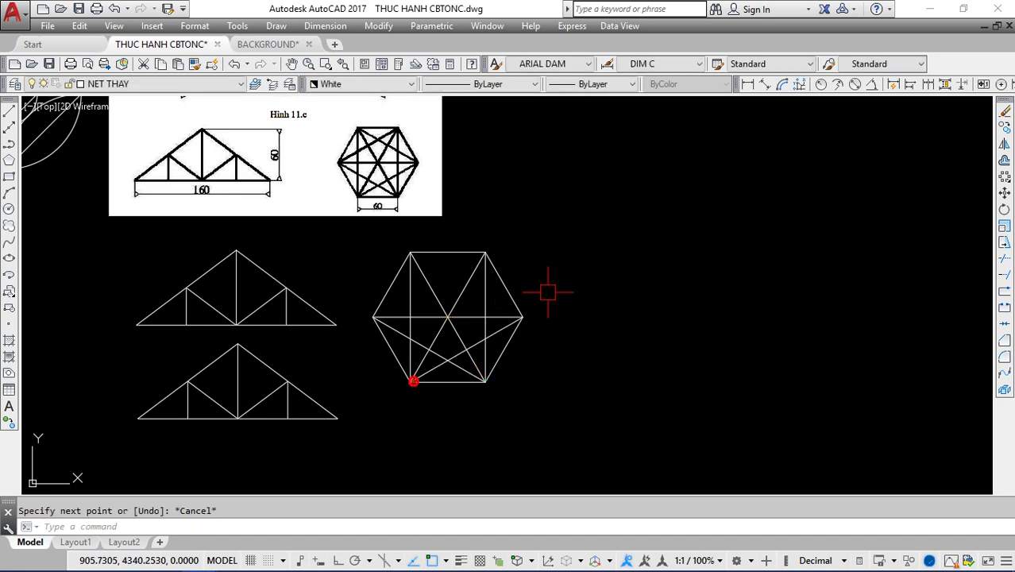
key(Return)
click(522, 317)
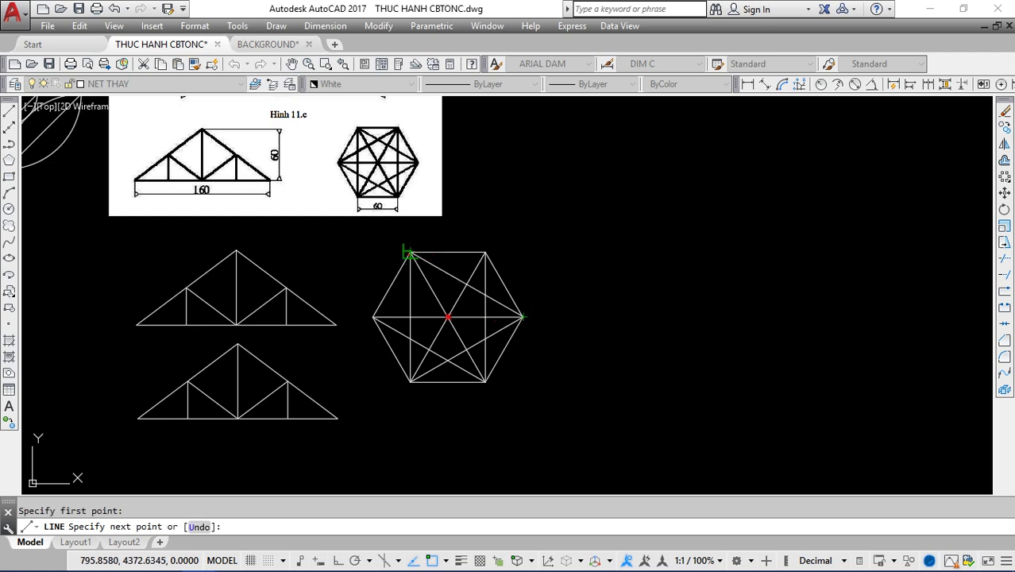
click(410, 252)
key(Escape)
key(Return)
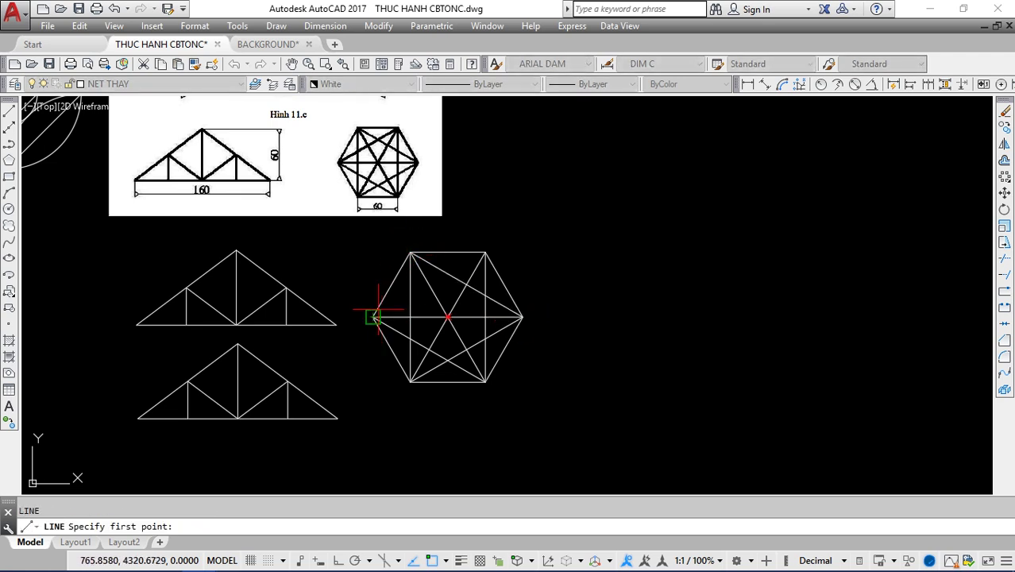
click(373, 317)
click(487, 253)
key(Escape)
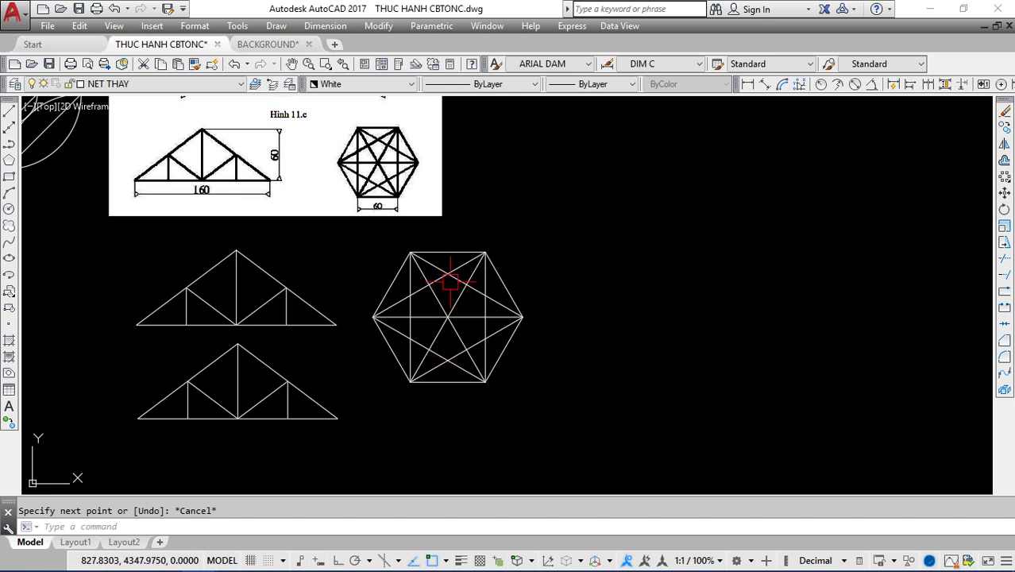
scroll(447, 280, up, 3)
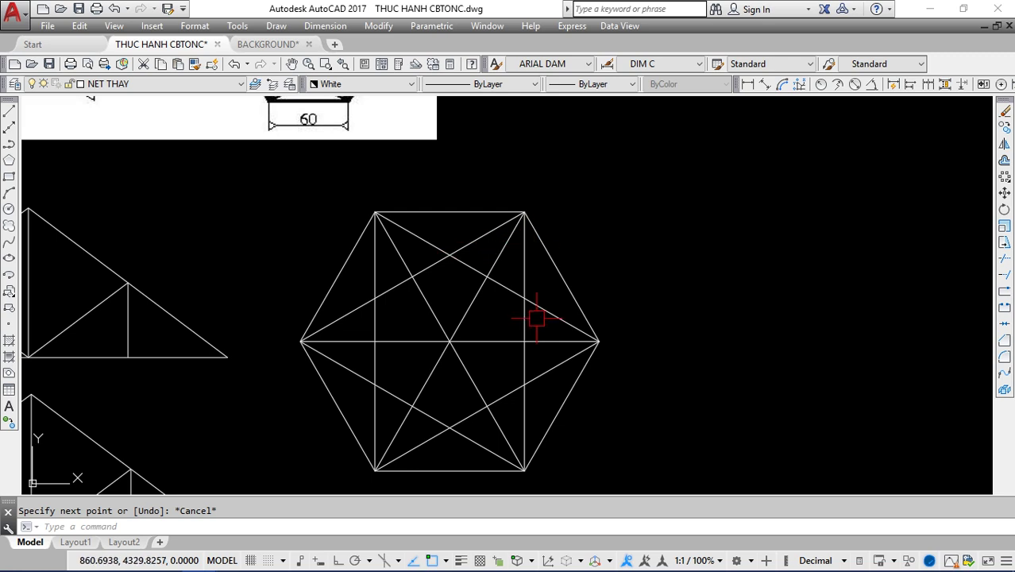
Step: Delete the reference image from the drawing
scroll(508, 334, down, 5)
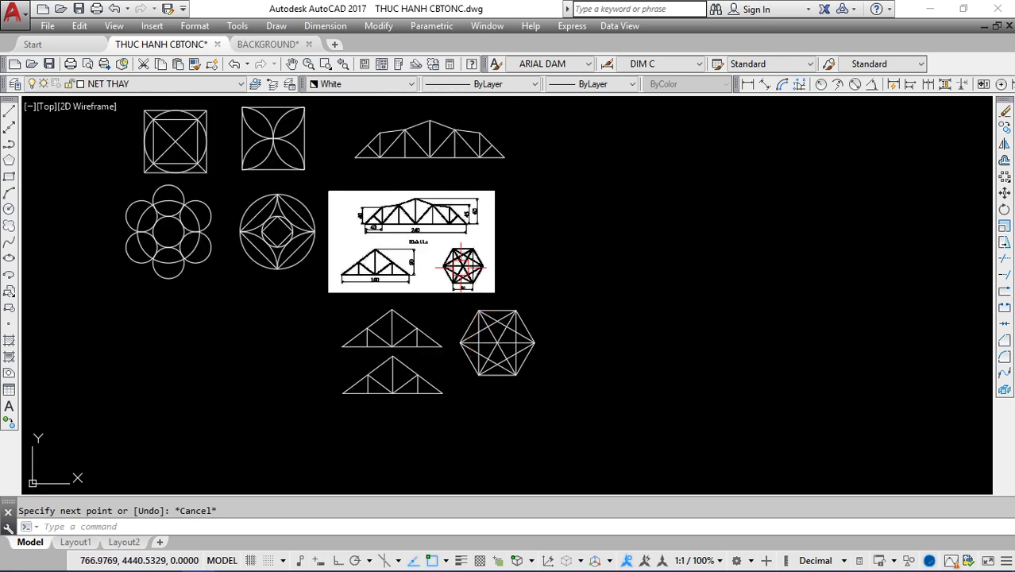
middle_drag(464, 268, 494, 322)
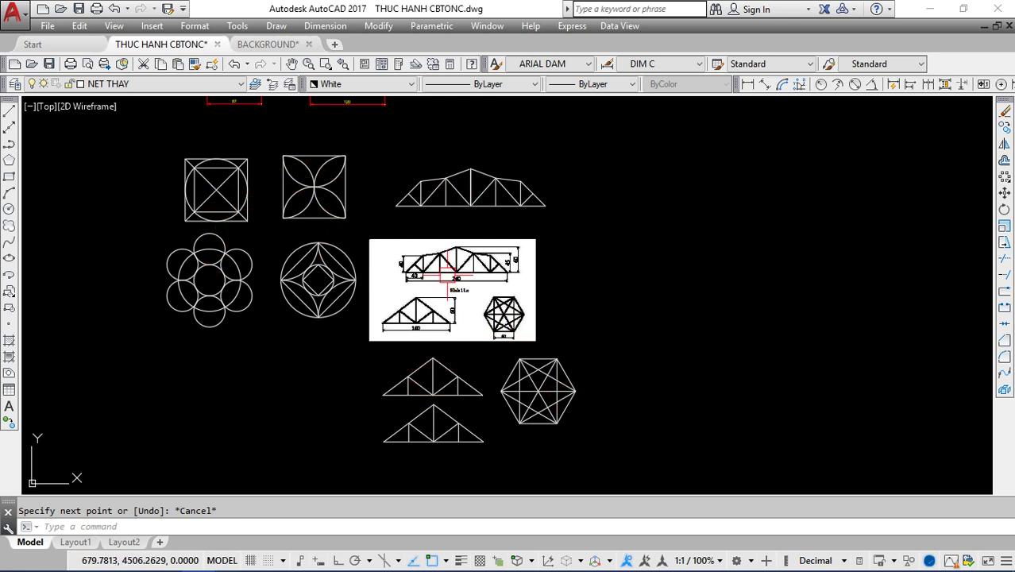
scroll(544, 227, up, 3)
click(497, 284)
key(Delete)
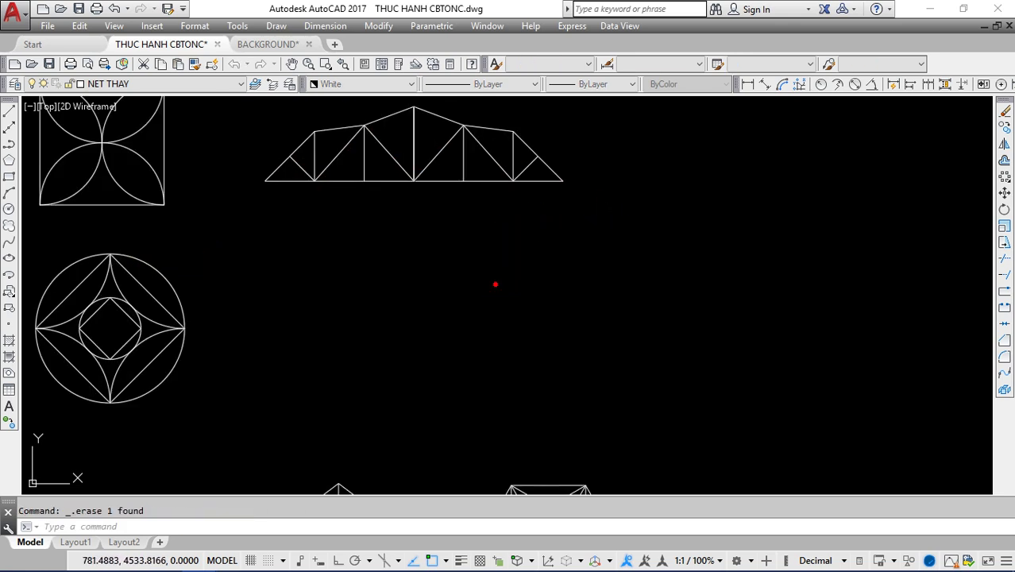
Step: Move both lower trusses up beside the rosette figures
scroll(497, 284, down, 3)
click(346, 364)
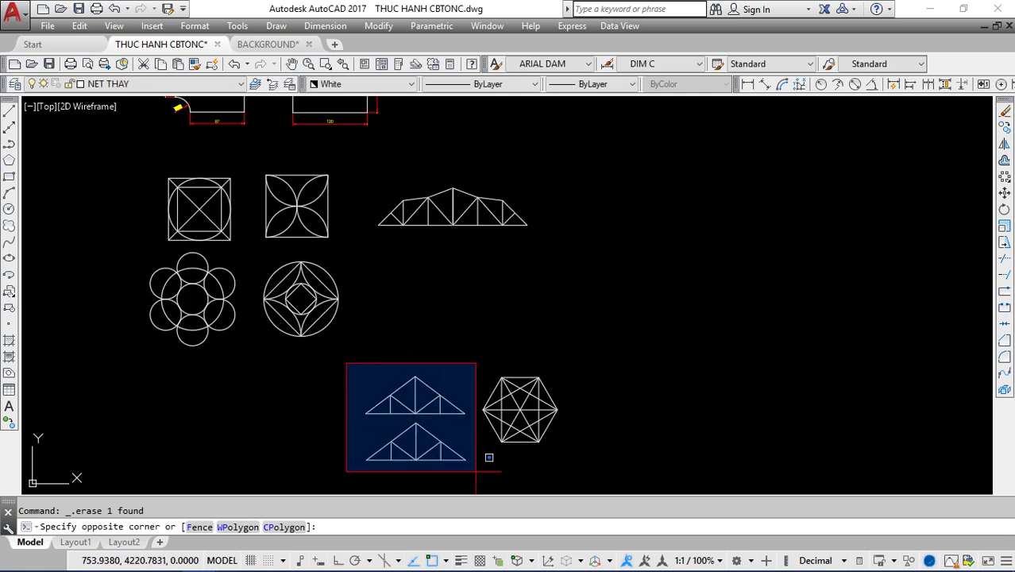
click(481, 458)
text(m)
key(Return)
click(405, 413)
click(424, 274)
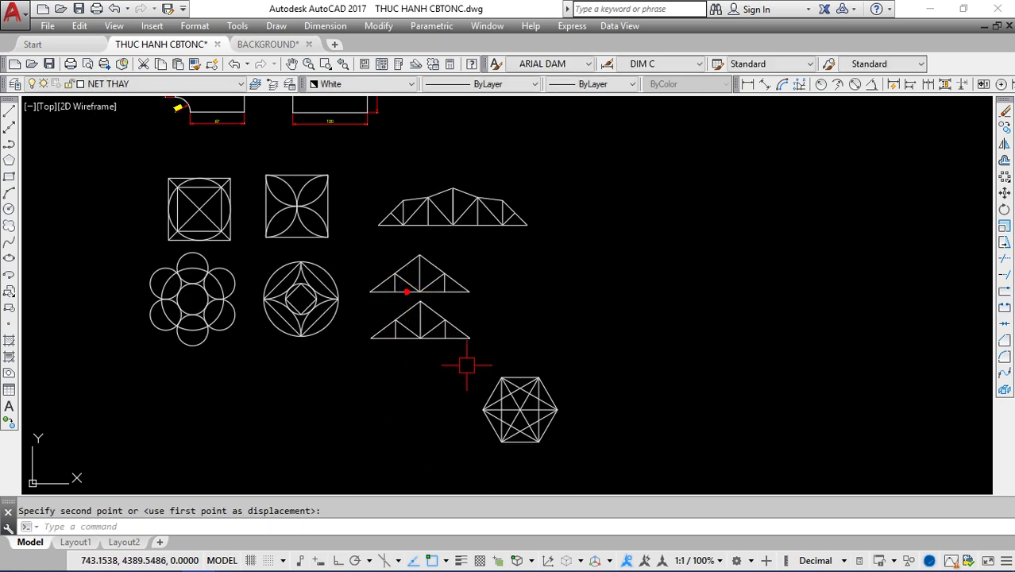
Step: Move the braced hexagon up beside the relocated trusses
click(489, 371)
click(593, 461)
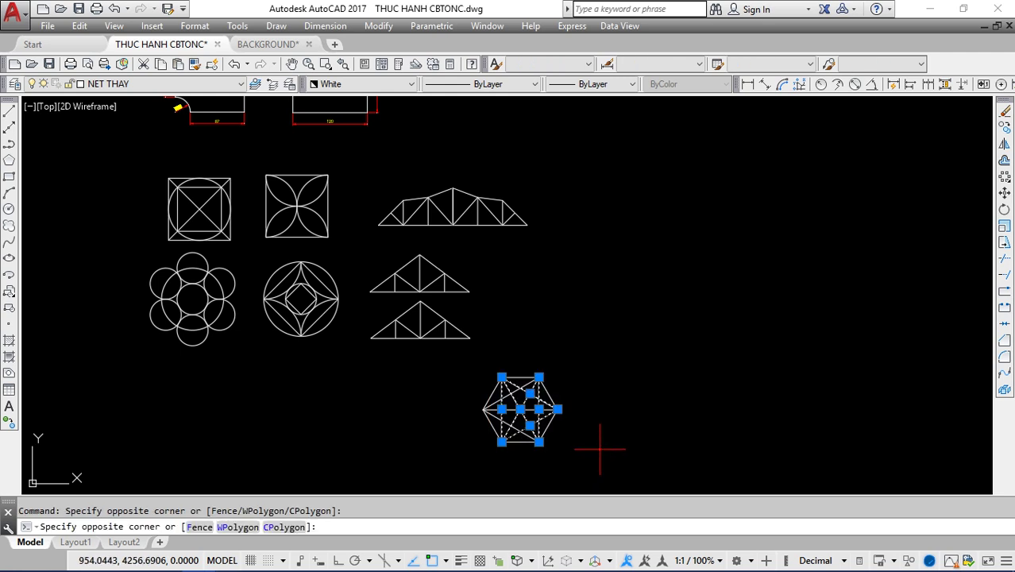
text(m)
key(Return)
click(558, 410)
click(567, 322)
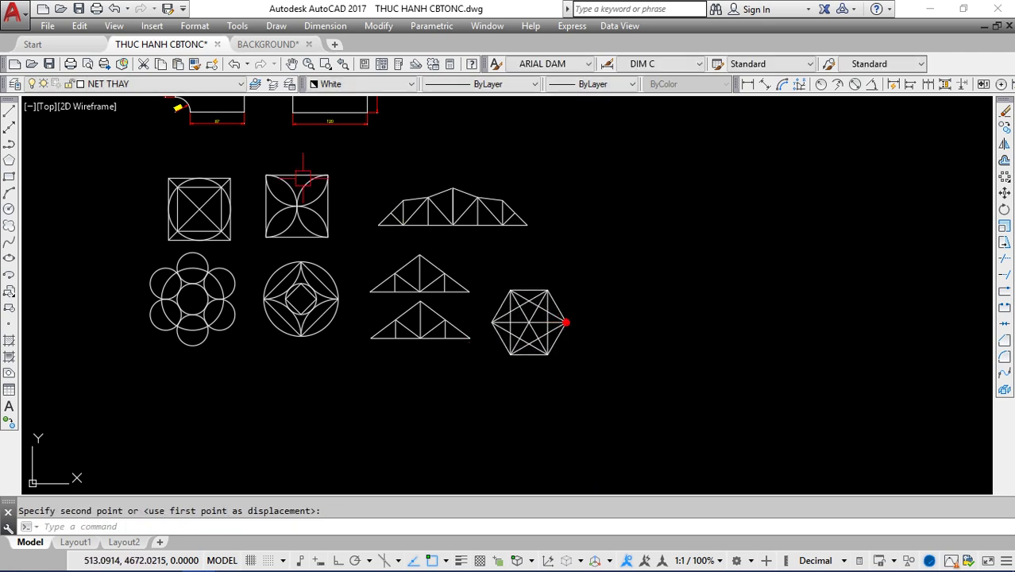
scroll(381, 273, up, 1)
scroll(433, 330, up, 5)
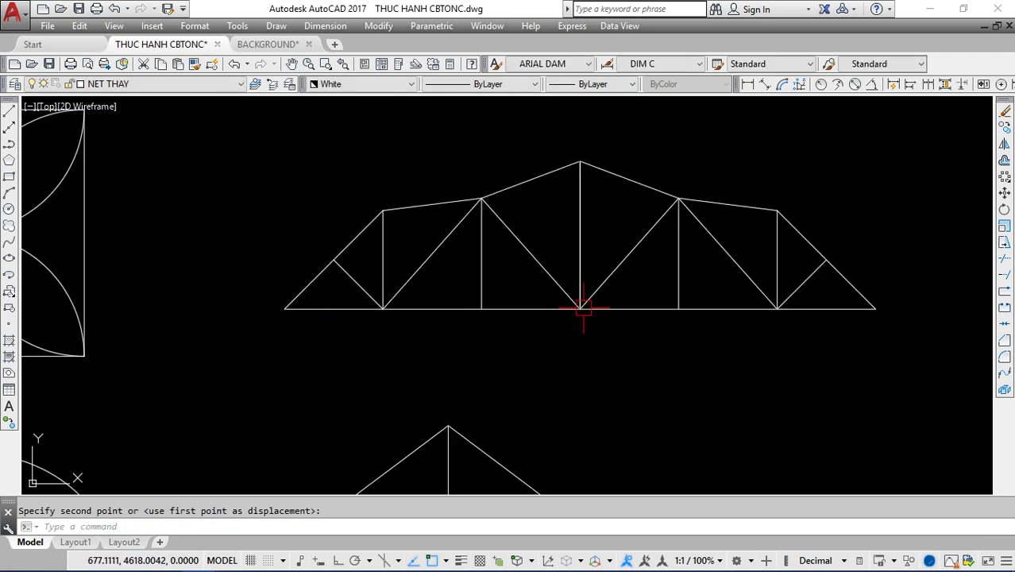
Step: Start a linear dimension and zoom to the large truss's left base corner
click(747, 84)
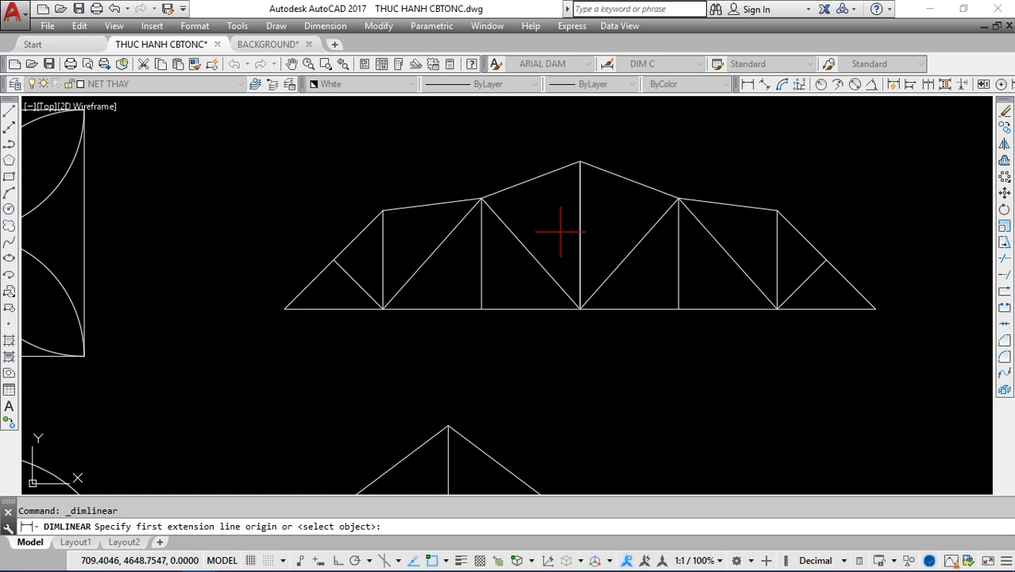
scroll(363, 170, down, 2)
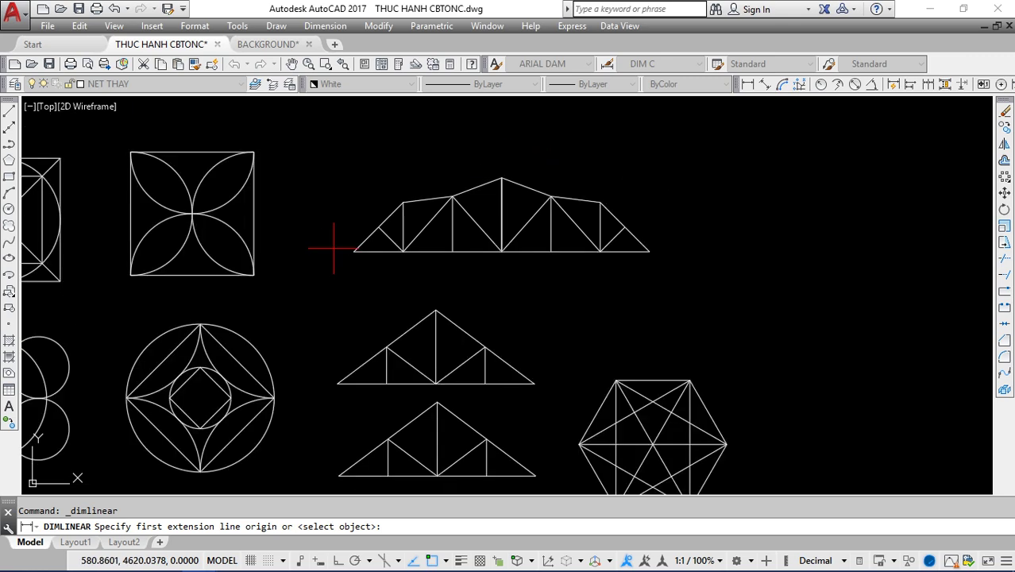
scroll(337, 246, down, 2)
scroll(412, 270, down, 1)
scroll(397, 255, down, 3)
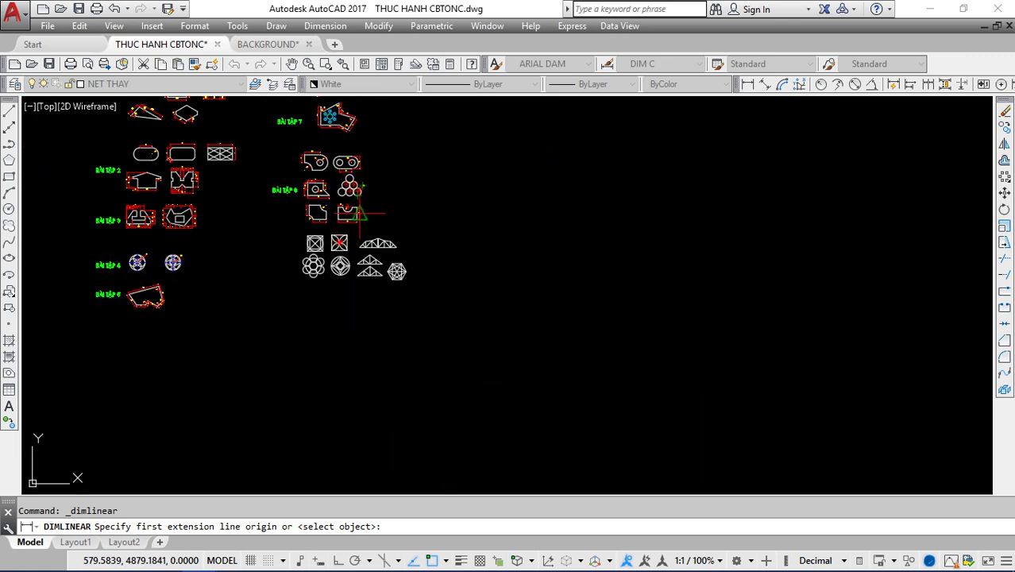
scroll(354, 218, up, 1)
scroll(368, 223, up, 1)
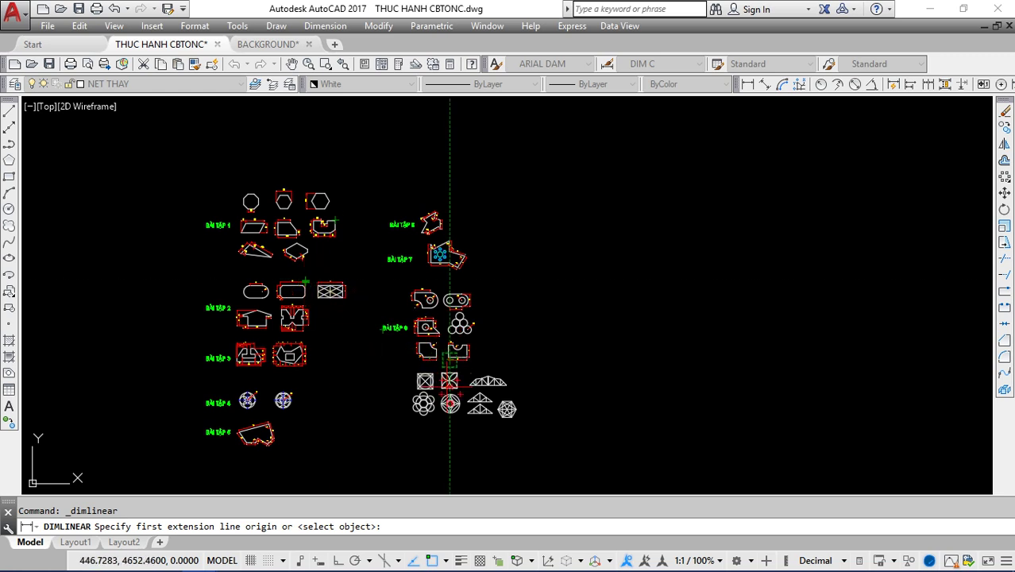
scroll(439, 407, up, 4)
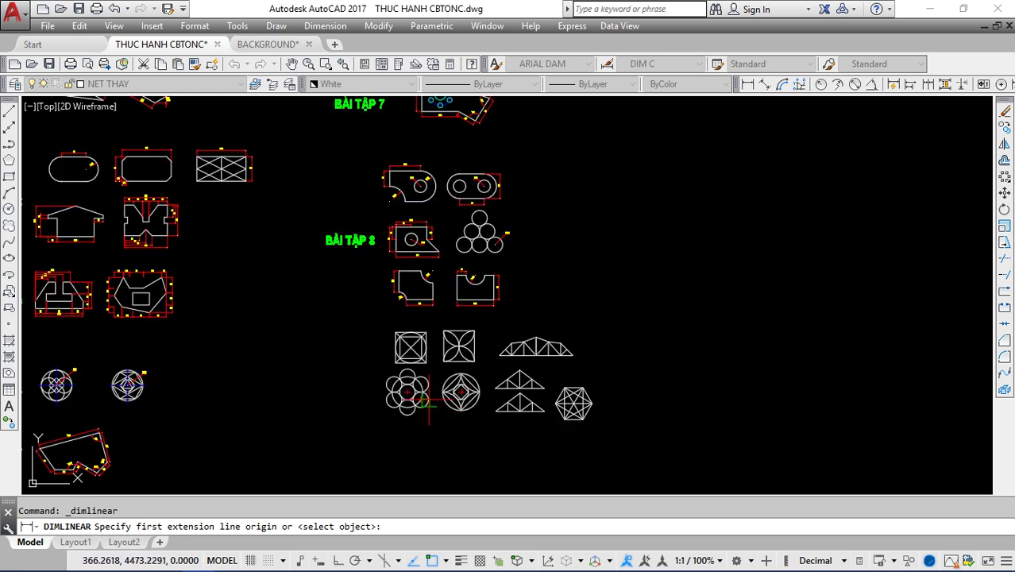
scroll(439, 407, up, 2)
scroll(597, 323, up, 5)
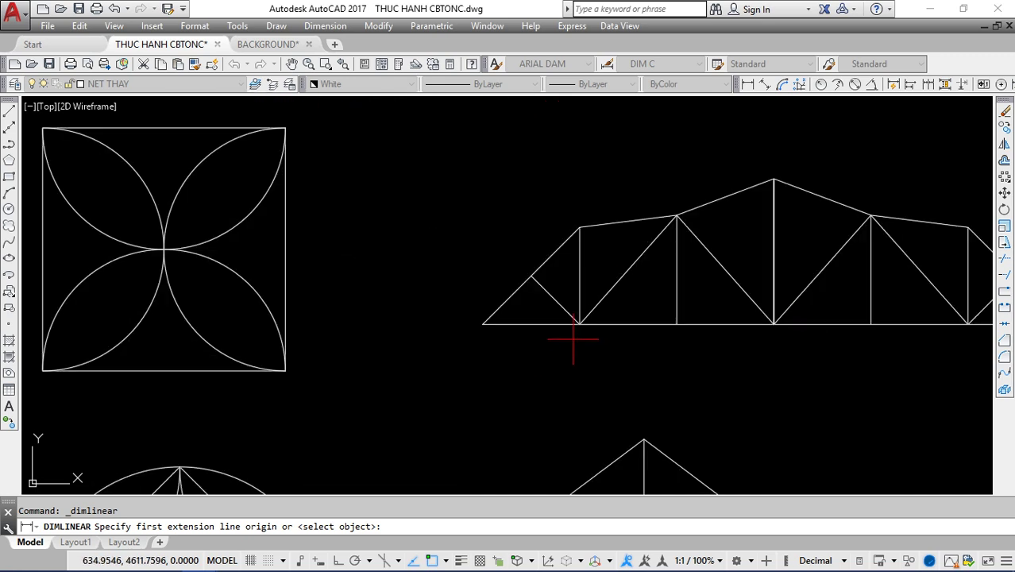
Step: Dimension the large truss's bottom chord as six chained 40 spans
click(483, 323)
click(580, 323)
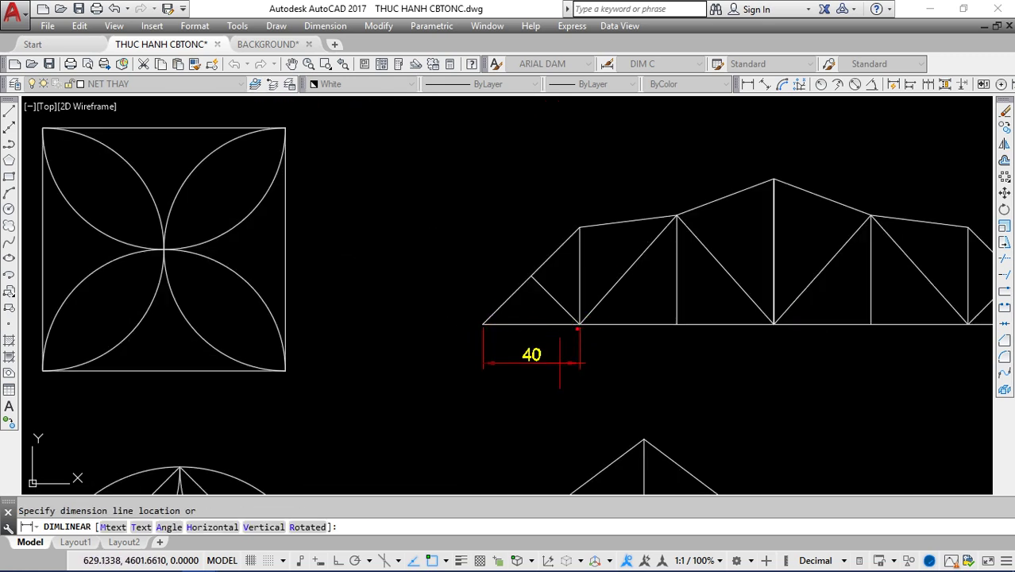
middle_drag(659, 371, 524, 383)
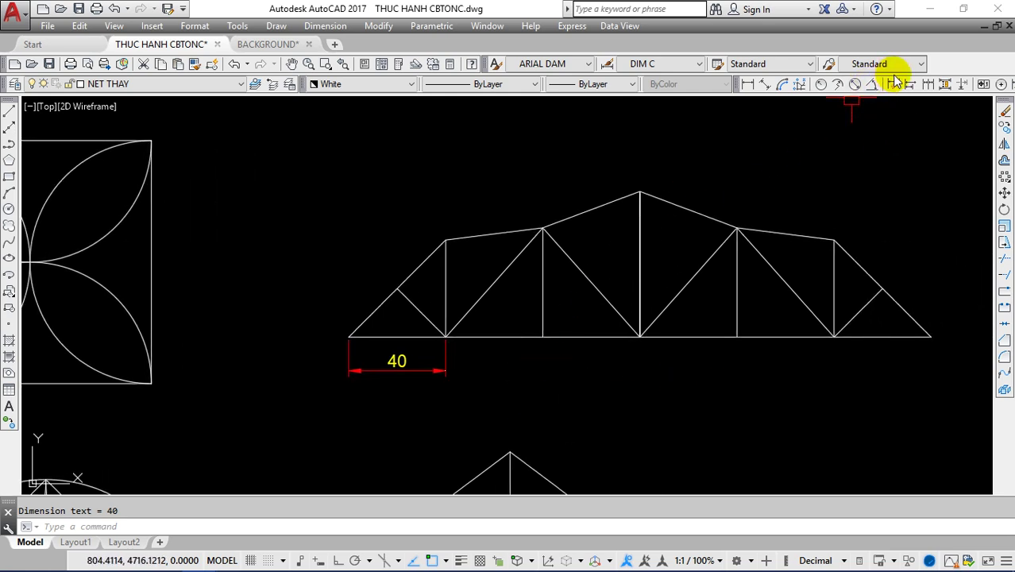
click(928, 84)
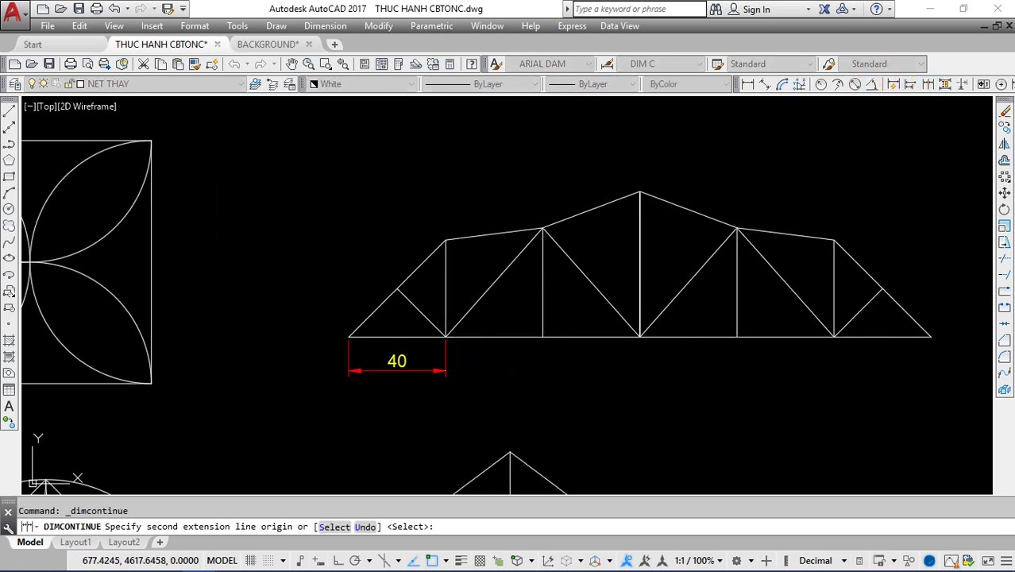
click(543, 337)
click(641, 337)
click(737, 337)
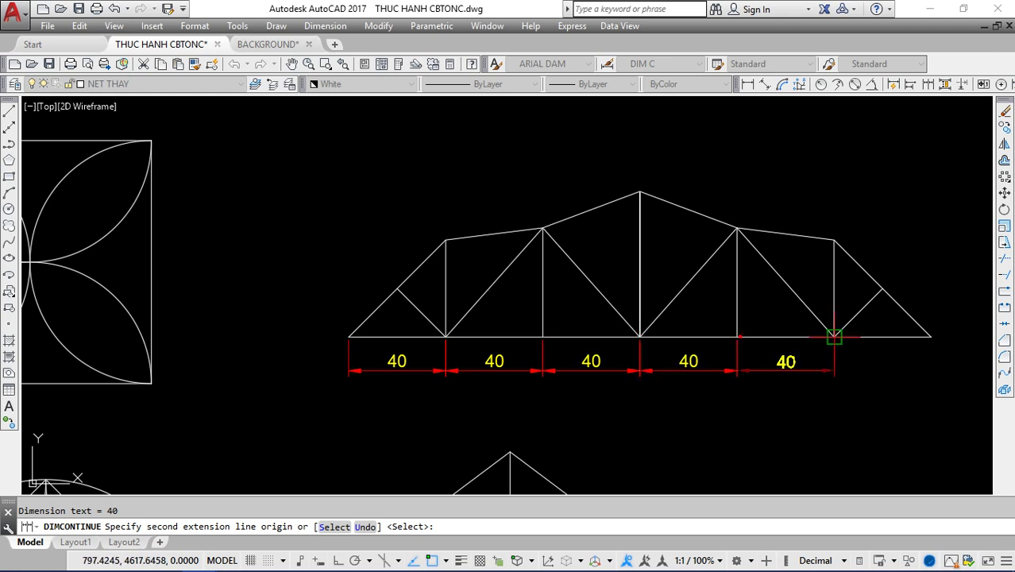
click(834, 337)
click(931, 337)
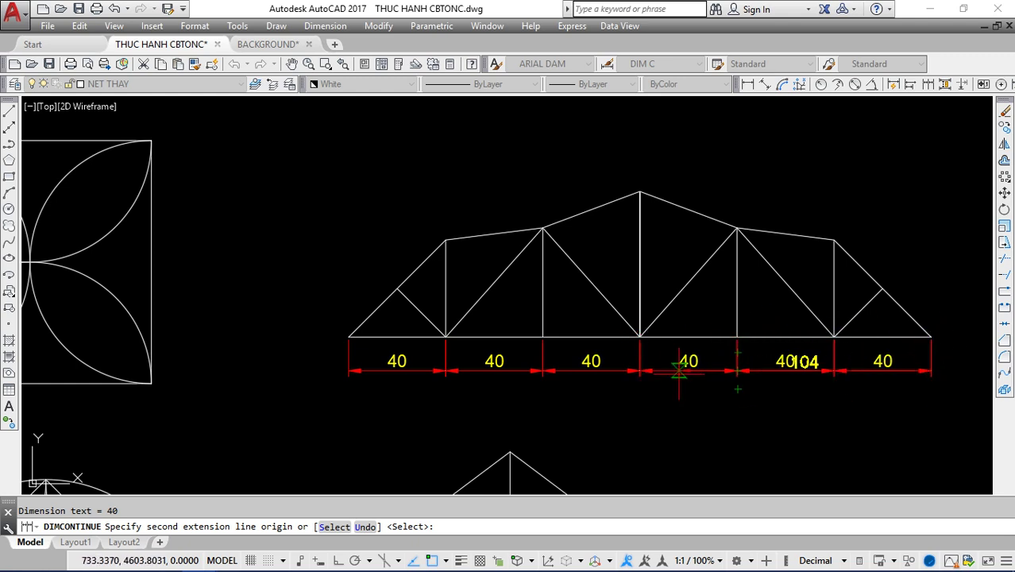
key(Escape)
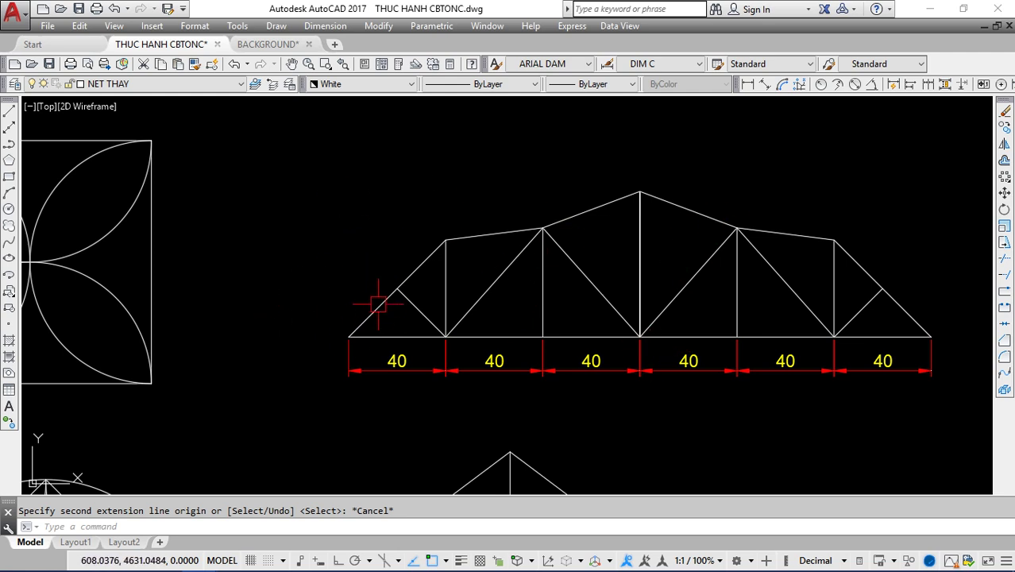
Step: Add a 40 linear dimension above the truss's left span
text(dli)
key(Return)
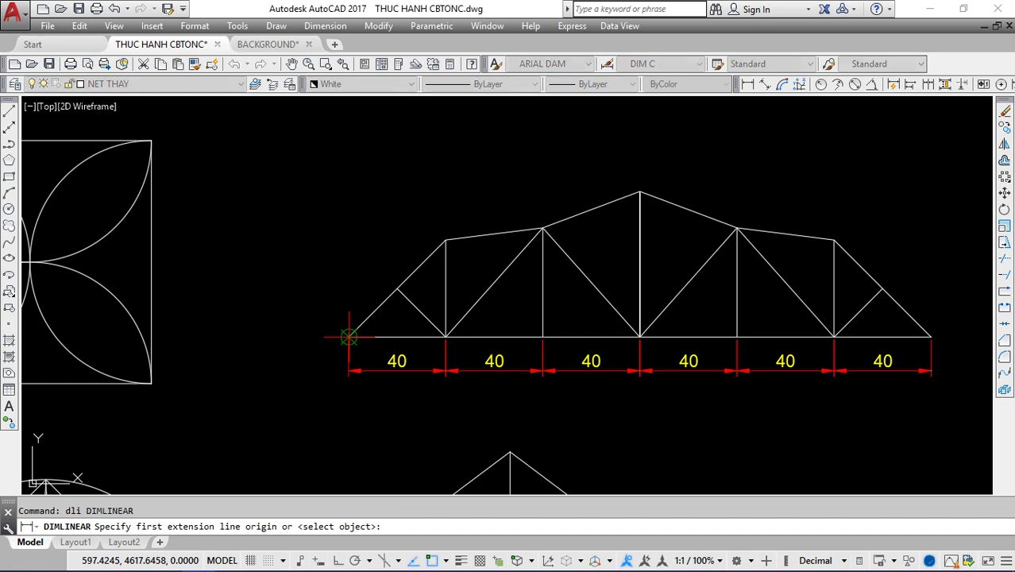
click(349, 337)
click(446, 239)
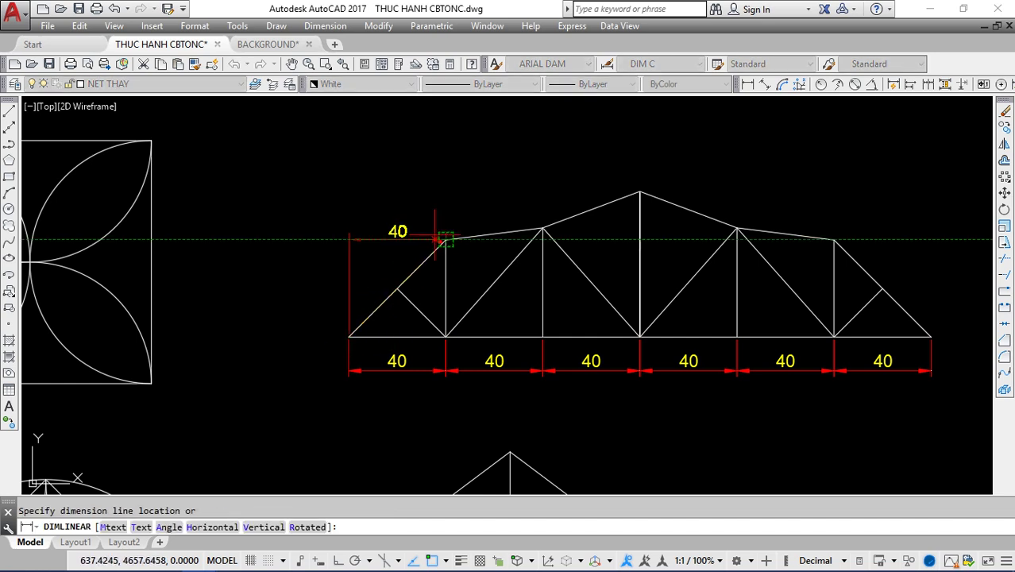
click(400, 166)
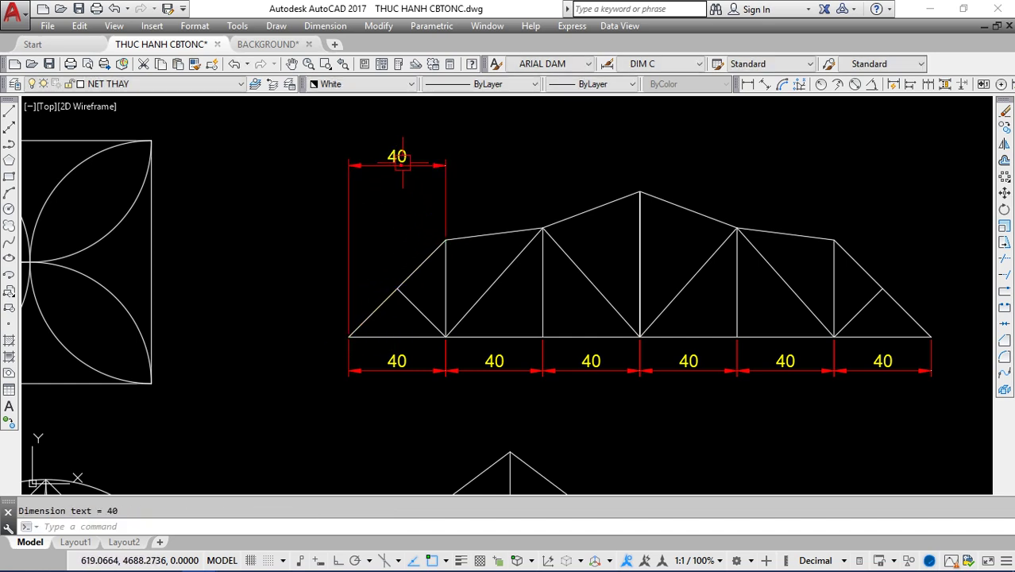
Step: Add baseline dimensions 80, 120, 160 and 240 above the large truss
click(911, 84)
click(543, 229)
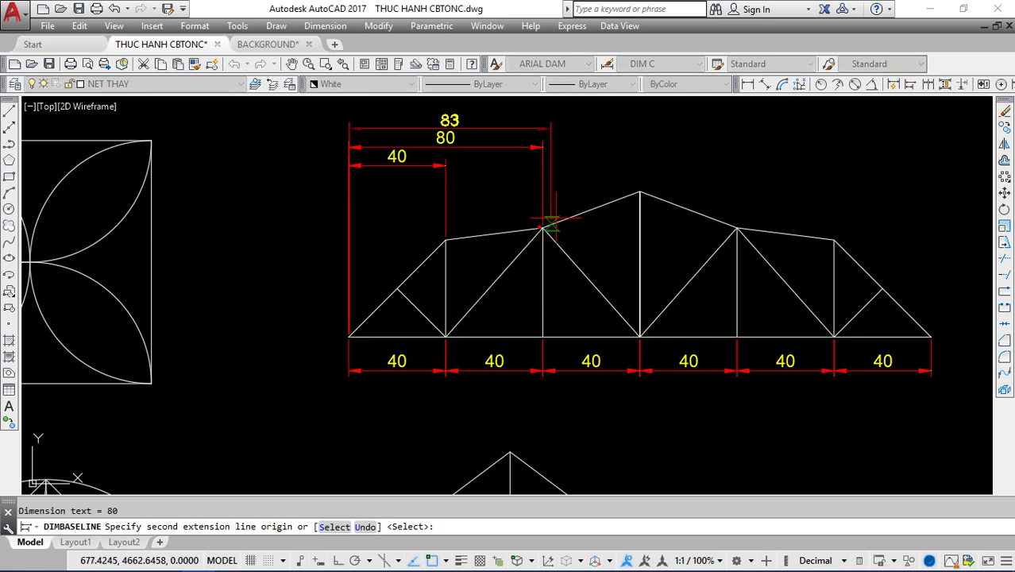
click(640, 191)
click(737, 229)
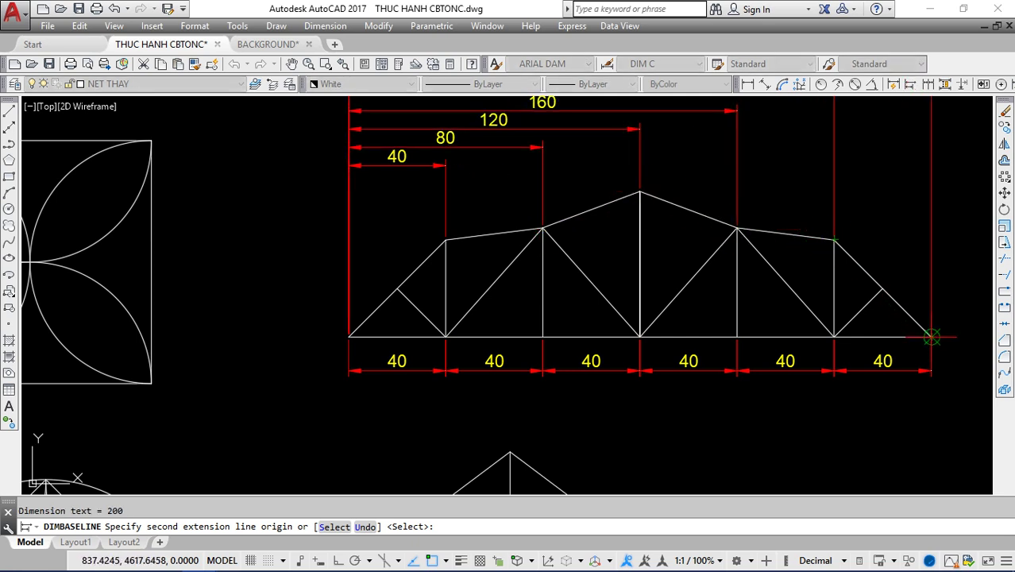
click(931, 337)
scroll(573, 337, down, 2)
key(Escape)
text(dli)
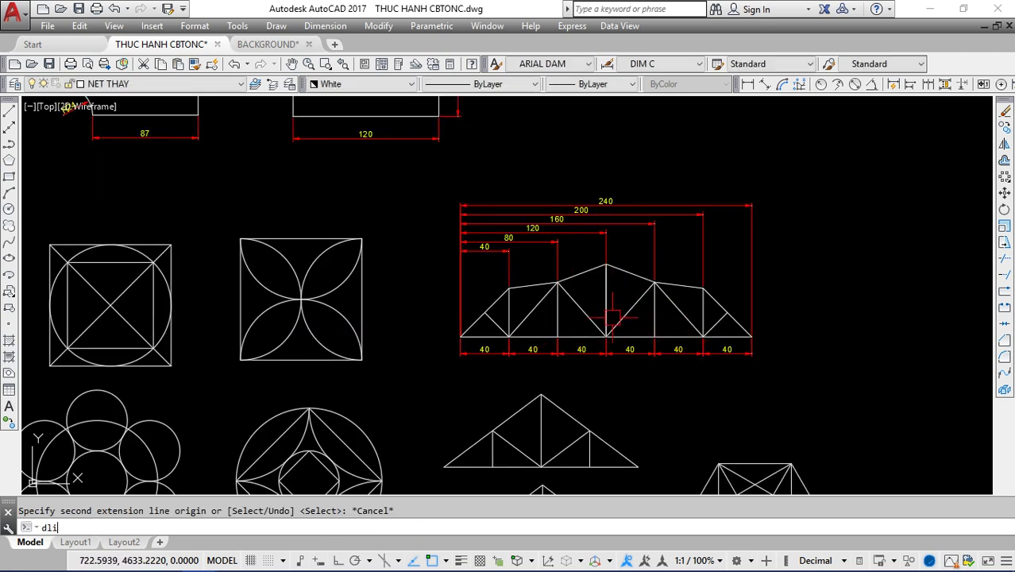
Step: Dimension the truss's right side with baseline heights 40, 45 and 60
key(Return)
scroll(753, 324, up, 3)
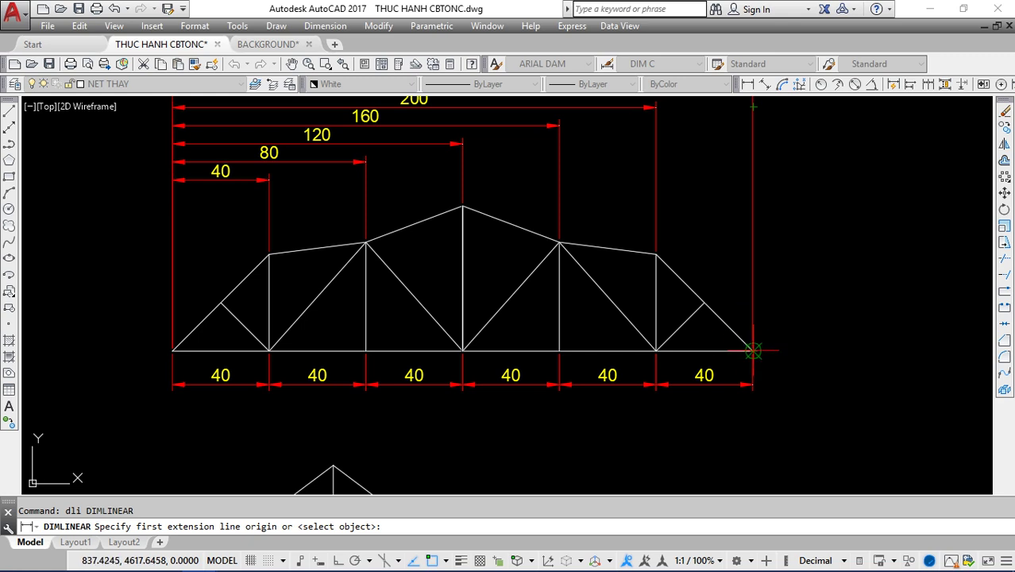
click(753, 349)
click(656, 254)
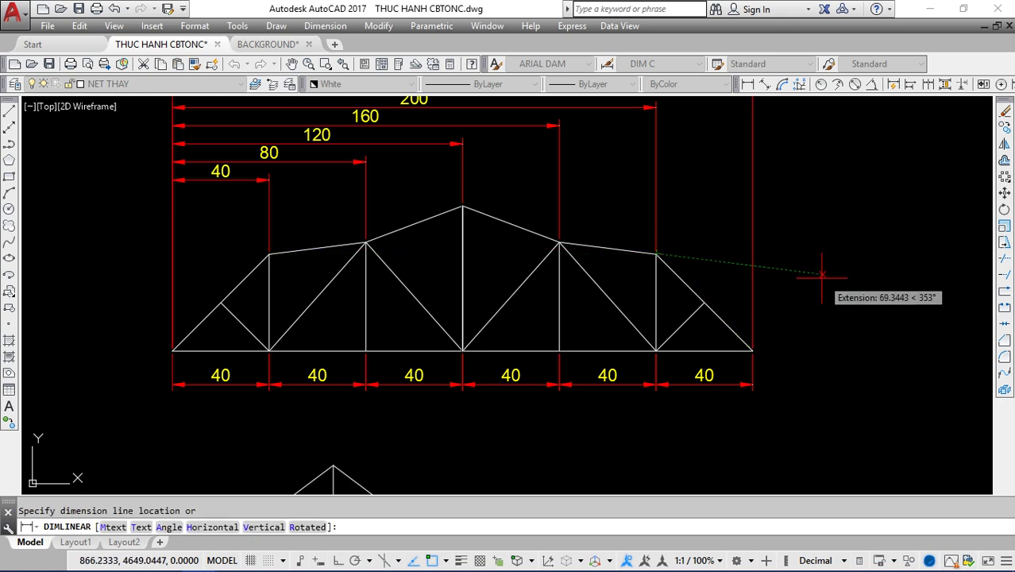
click(807, 280)
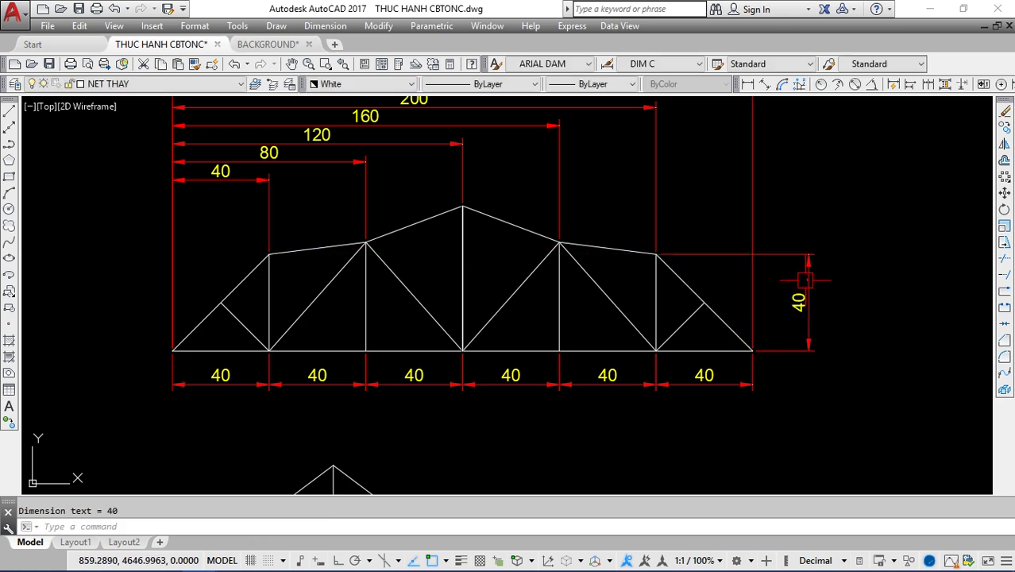
click(911, 83)
click(560, 241)
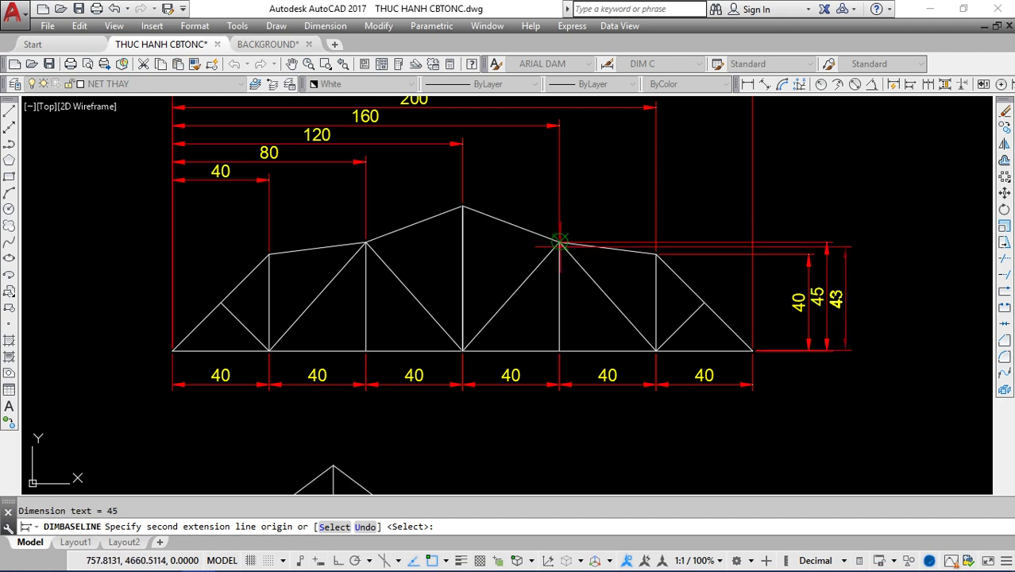
click(463, 205)
key(Escape)
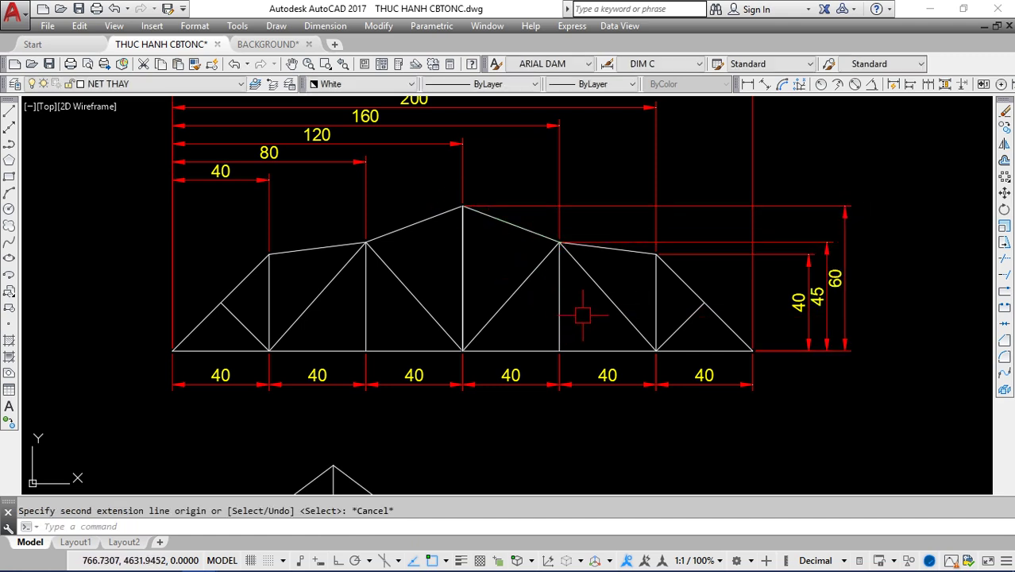
scroll(537, 318, down, 3)
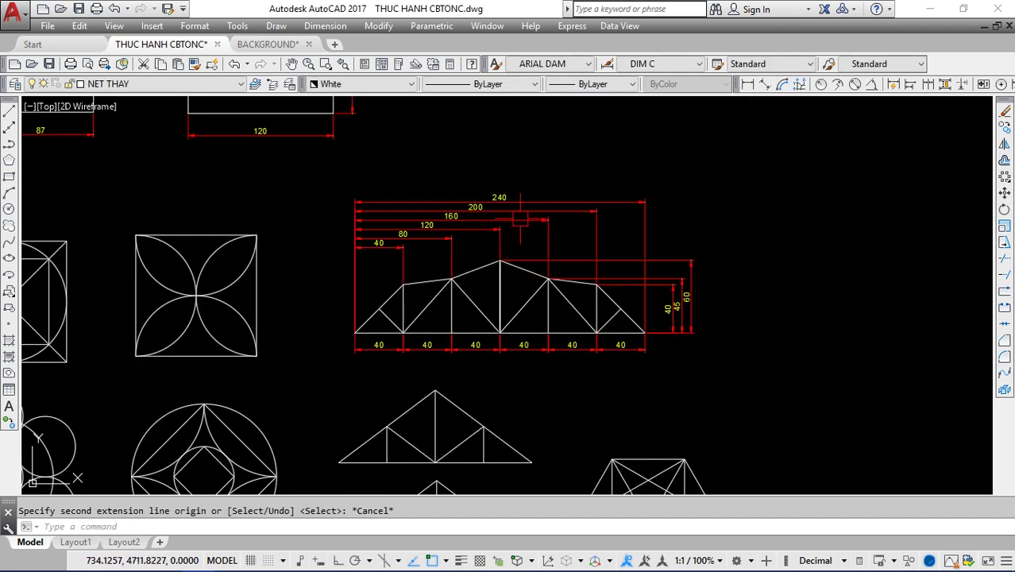
middle_drag(294, 223, 645, 226)
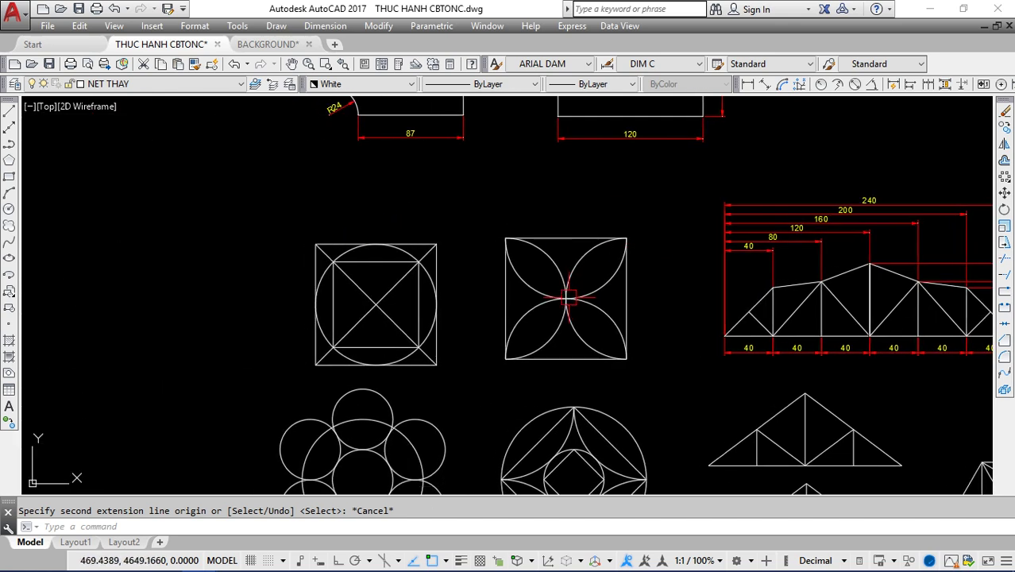
text(dl)
Step: Dimension the flower square 100 wide along its top and 100 high on its right
key(Return)
click(566, 238)
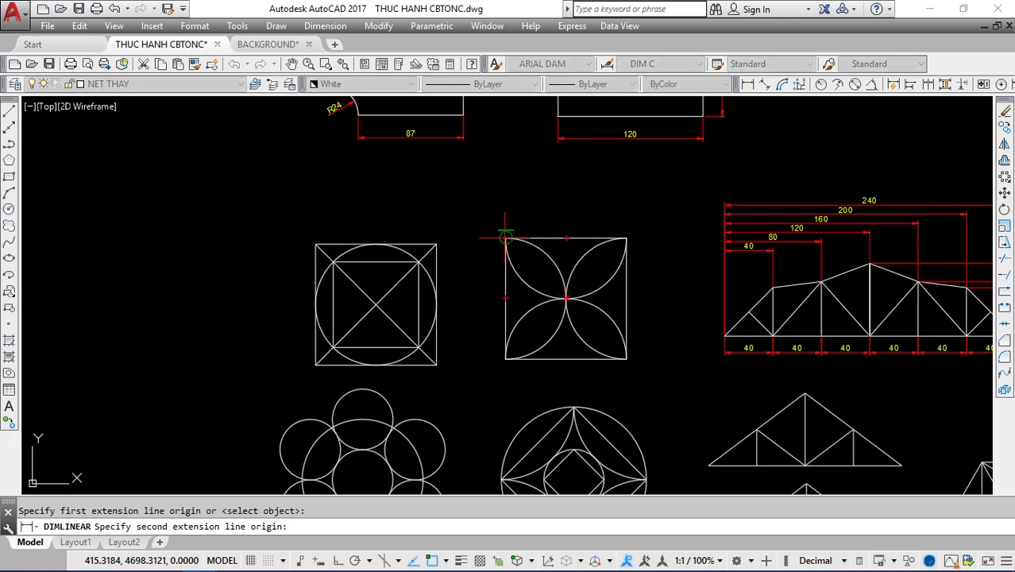
click(624, 238)
click(624, 217)
key(Return)
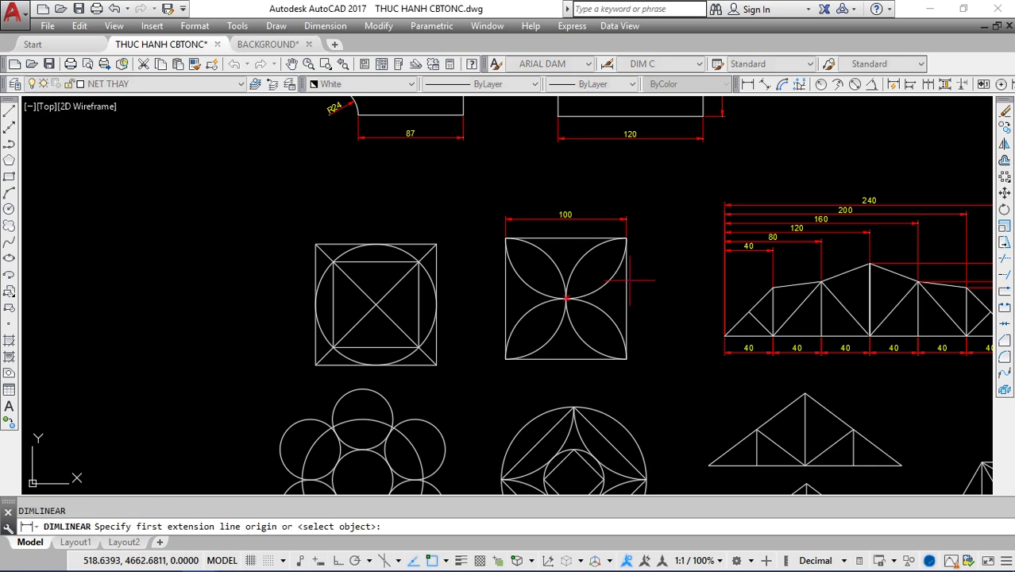
click(627, 237)
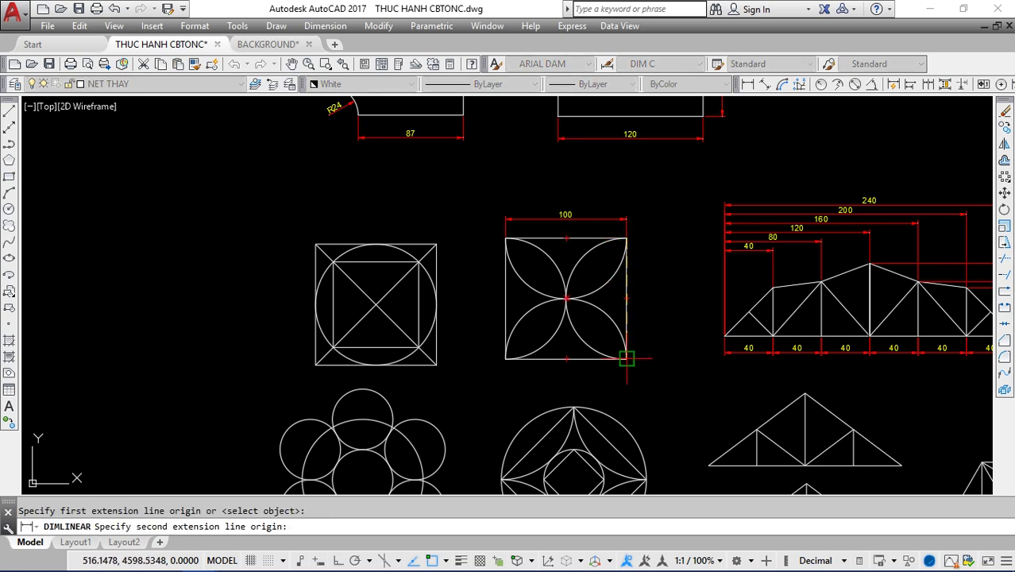
click(627, 359)
click(645, 350)
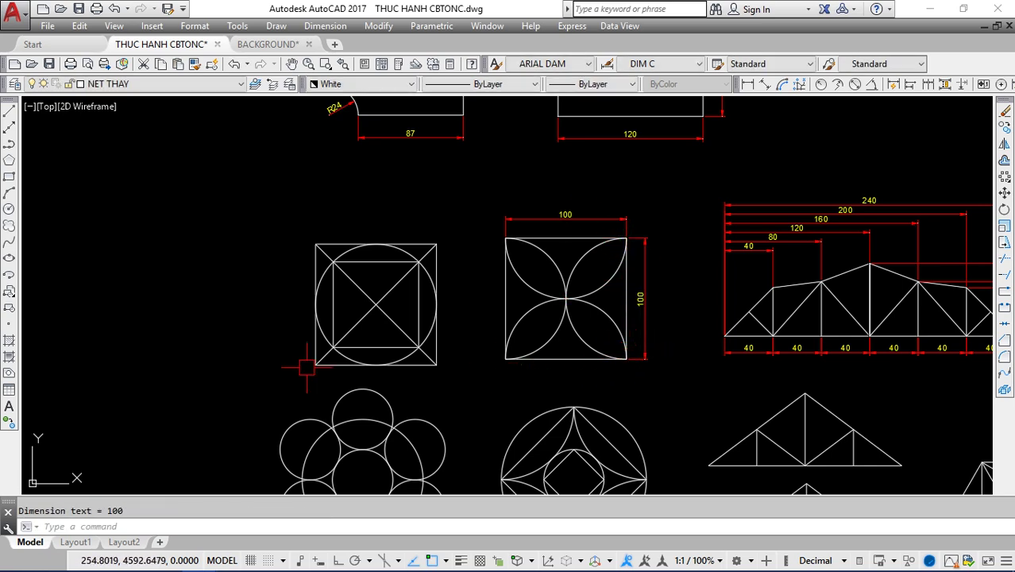
Step: Add an R25 radius dimension to the left flower circle
middle_drag(307, 367, 355, 219)
scroll(344, 296, up, 3)
text(dra)
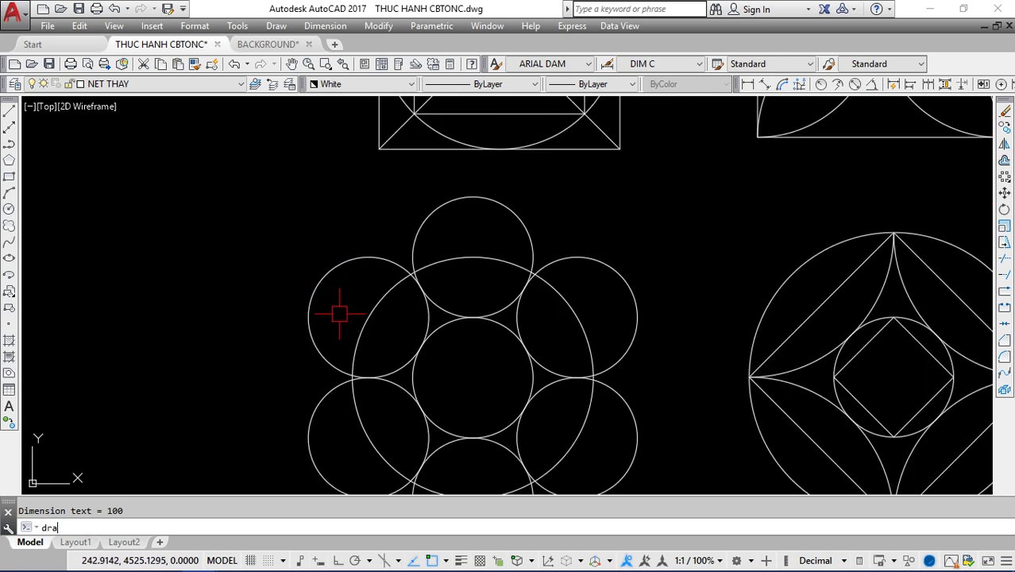
key(Return)
click(317, 288)
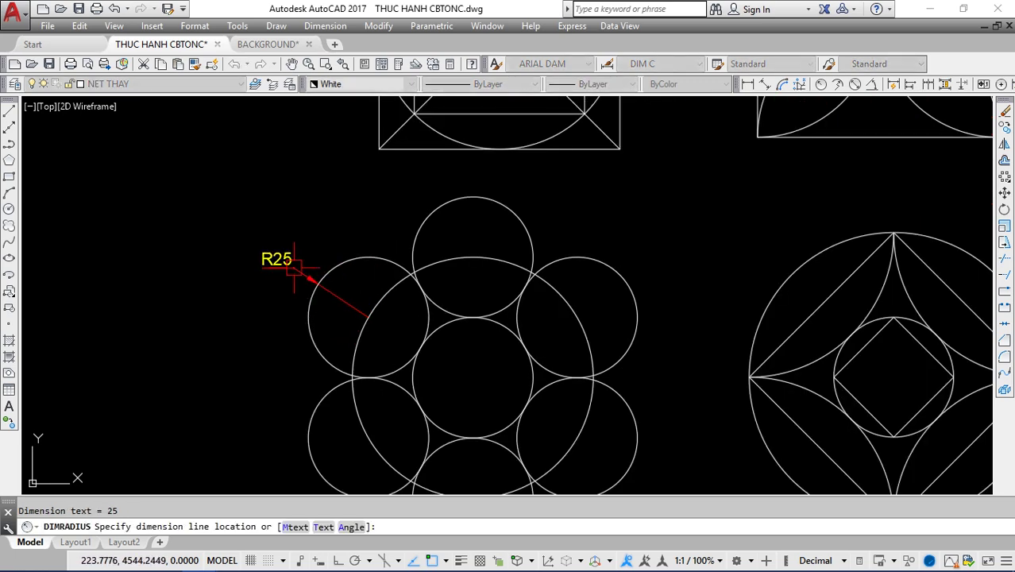
scroll(405, 349, down, 3)
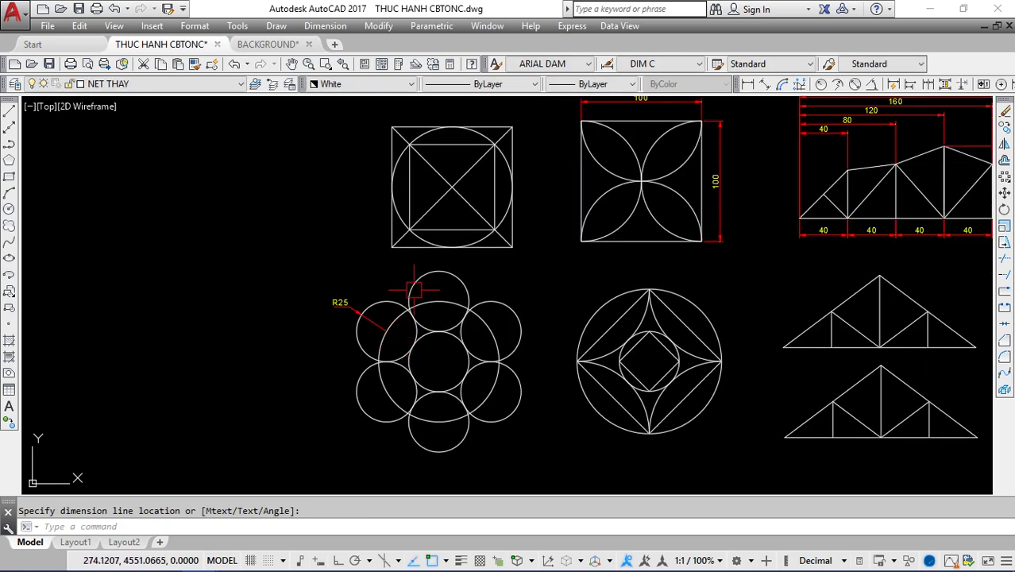
middle_drag(429, 251, 431, 272)
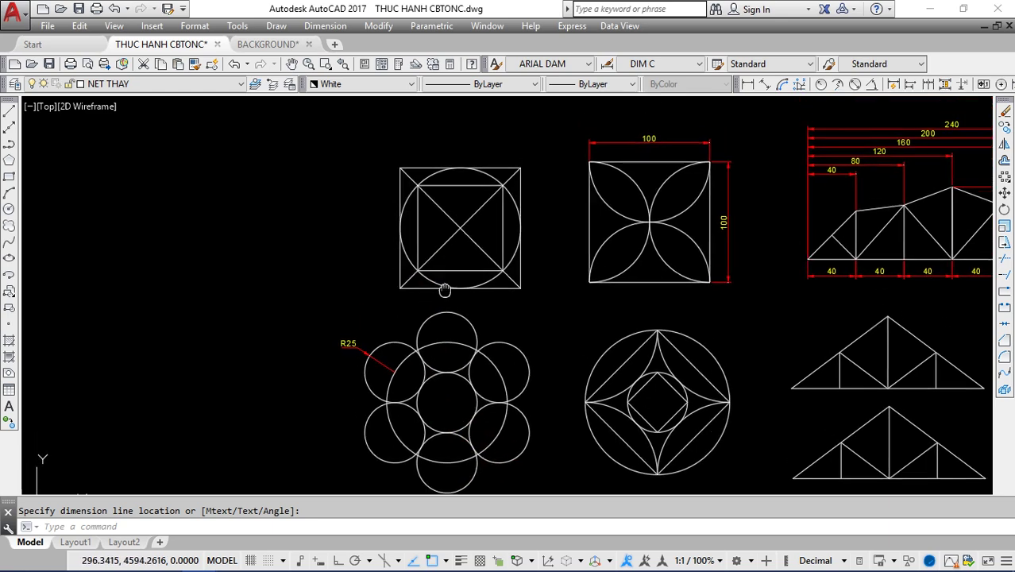
Step: Dimension the circle-in-square's top edge as 100
middle_drag(427, 227, 418, 367)
text(f)
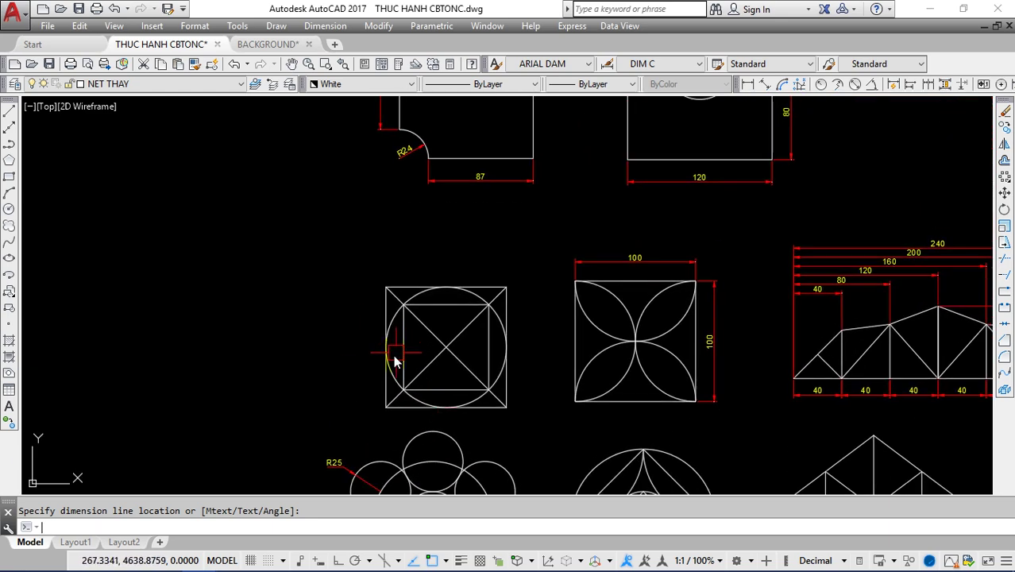
key(Return)
click(385, 287)
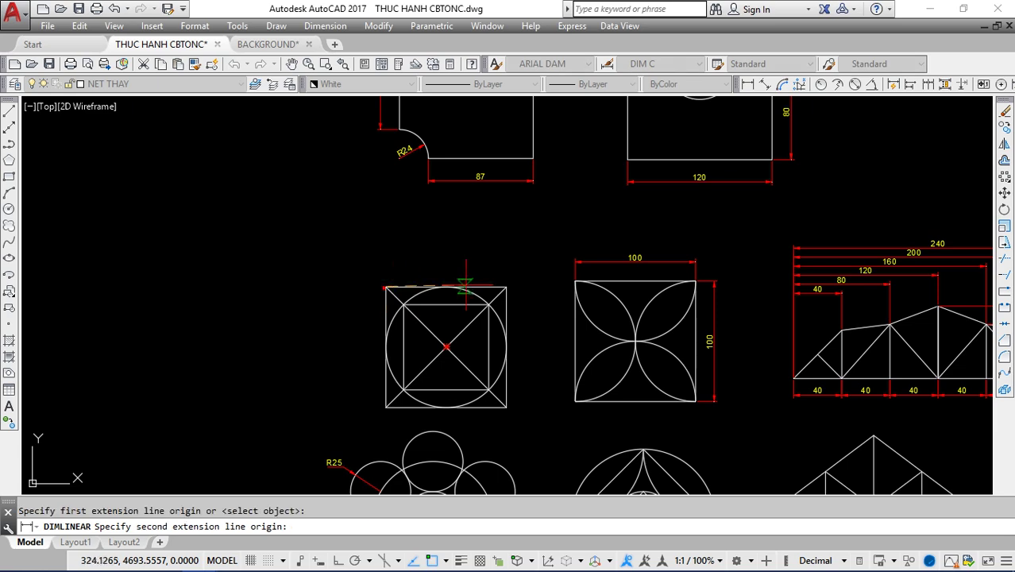
click(507, 286)
click(512, 271)
Step: Add a 100 height dimension on the circle-in-square's right side
key(Return)
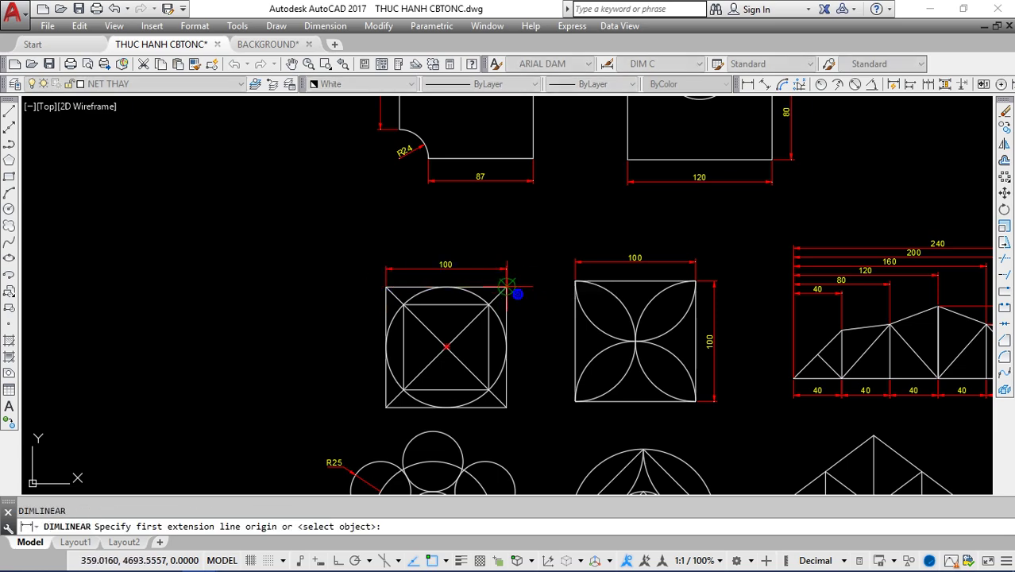
click(507, 286)
click(507, 406)
scroll(512, 412, up, 3)
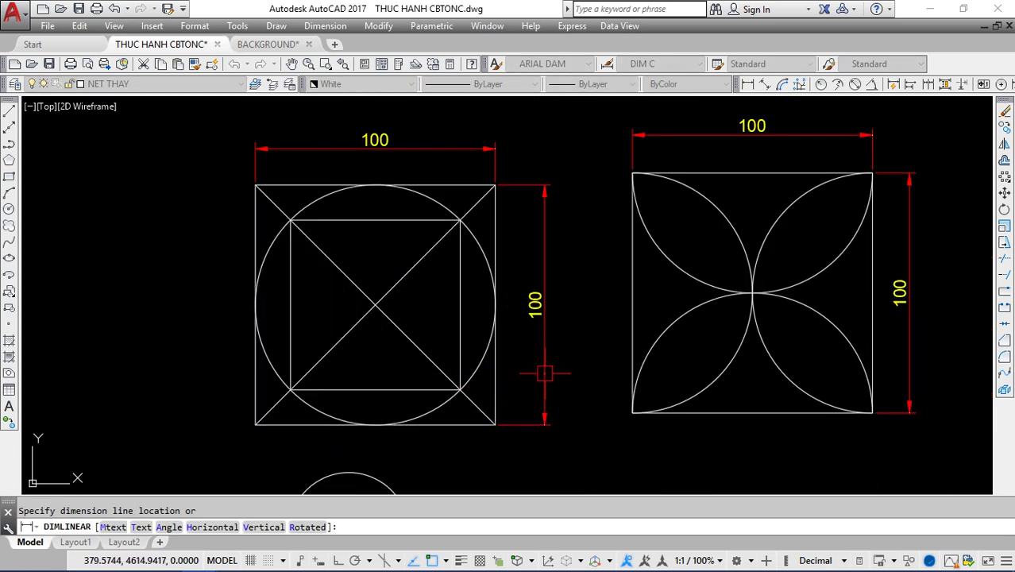
click(539, 370)
scroll(540, 371, down, 6)
key(Return)
scroll(576, 231, down, 3)
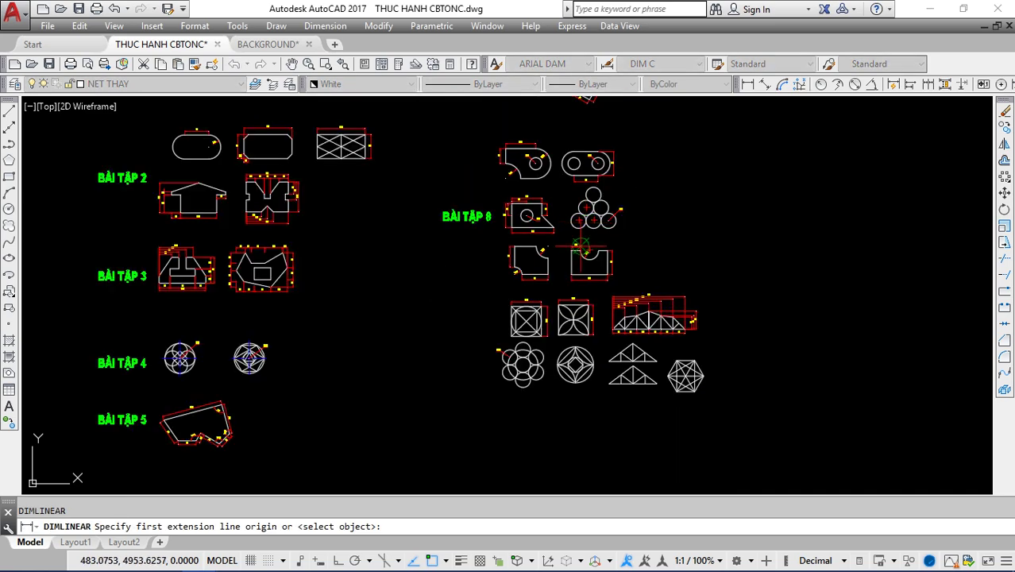
key(Escape)
scroll(564, 357, up, 3)
scroll(622, 352, up, 3)
Step: Add an R60 radius dimension to the large outer circle
text(dra)
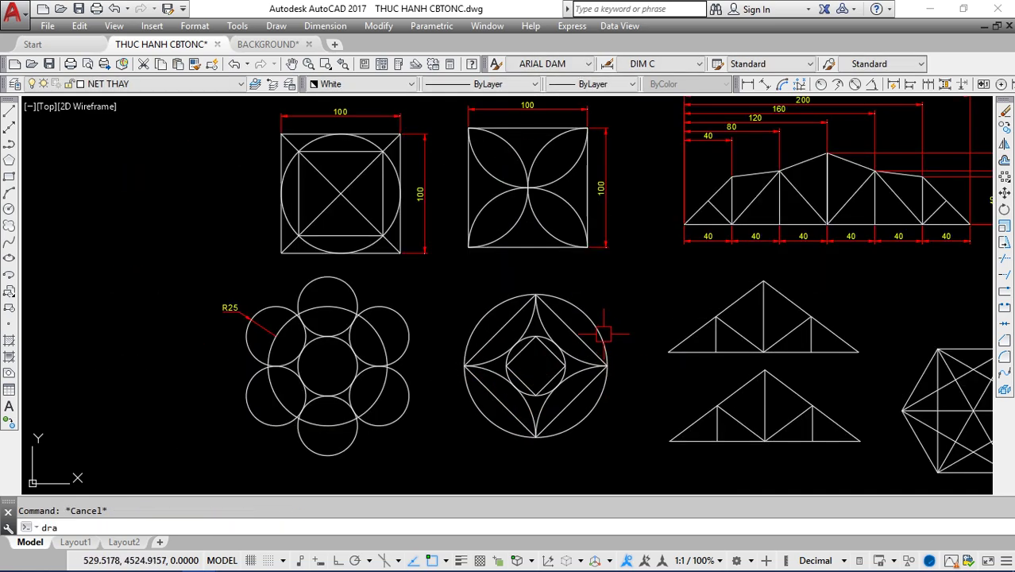
key(Return)
click(604, 334)
scroll(612, 311, up, 3)
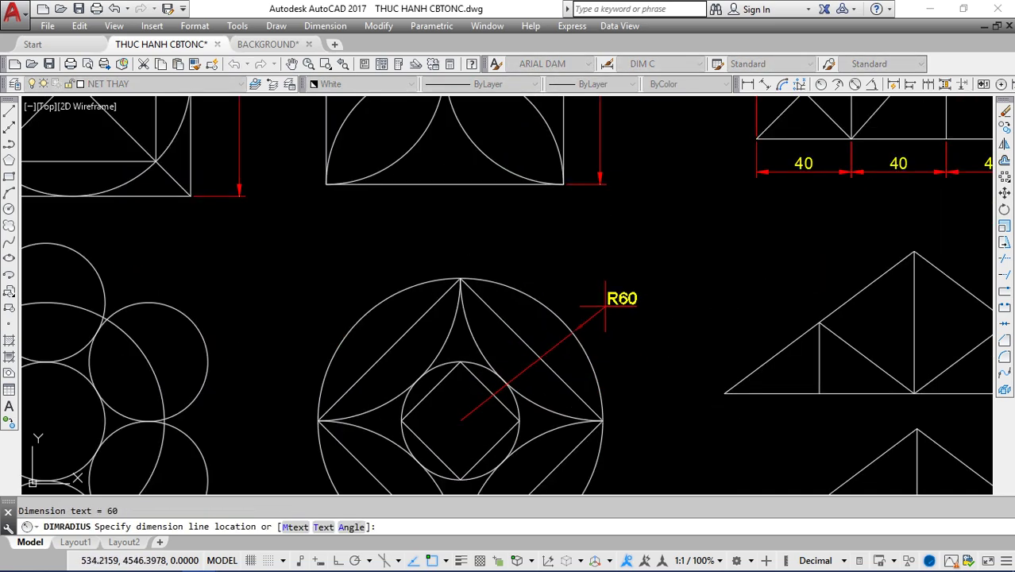
scroll(549, 233, down, 3)
mouse_move(750, 328)
middle_down()
mouse_move(607, 362)
mouse_move(579, 358)
middle_up()
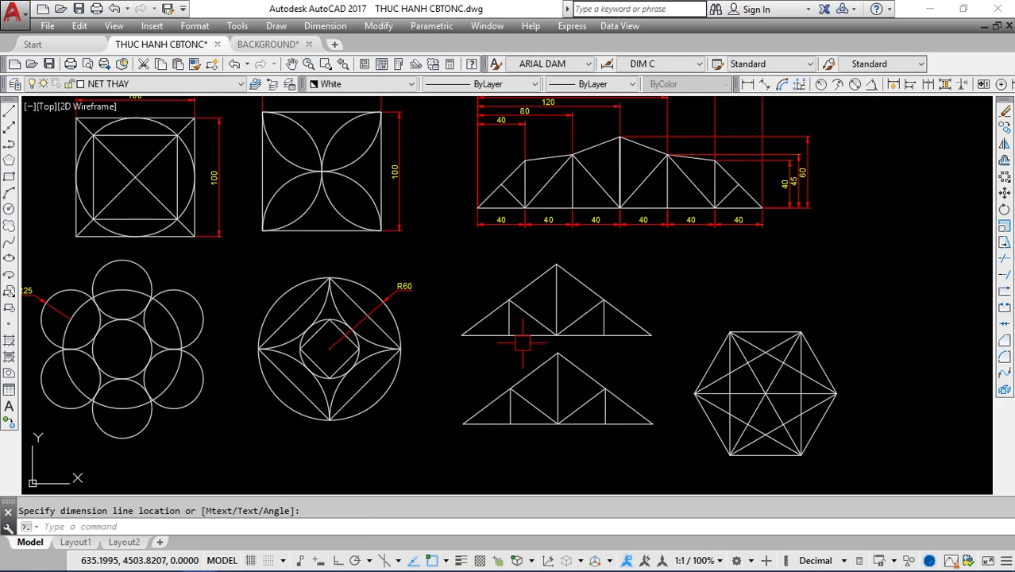
text(dli)
Step: Dimension the upper truss's base as 160 below it
key(Return)
scroll(500, 329, up, 3)
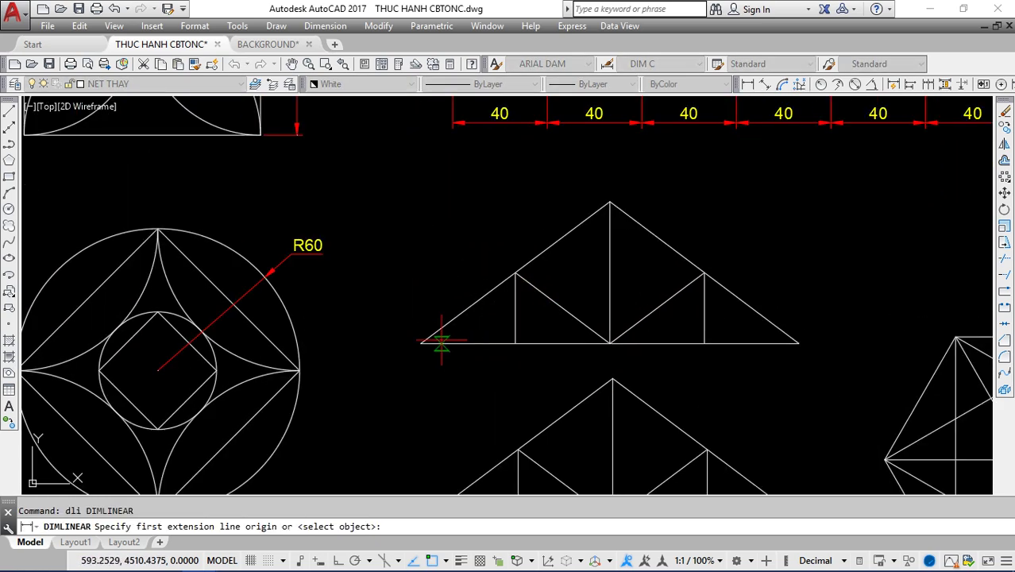
click(427, 340)
click(798, 343)
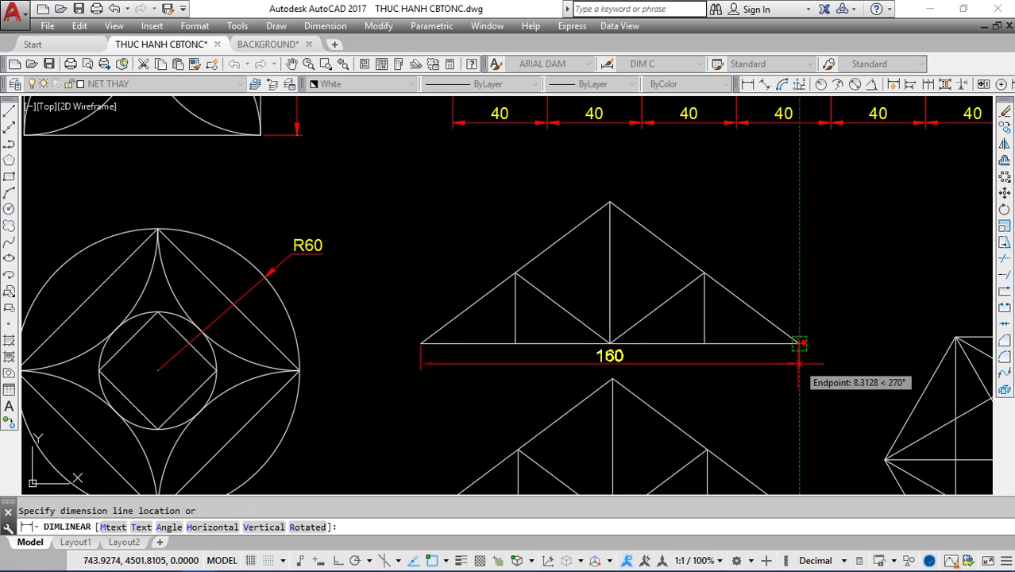
click(799, 374)
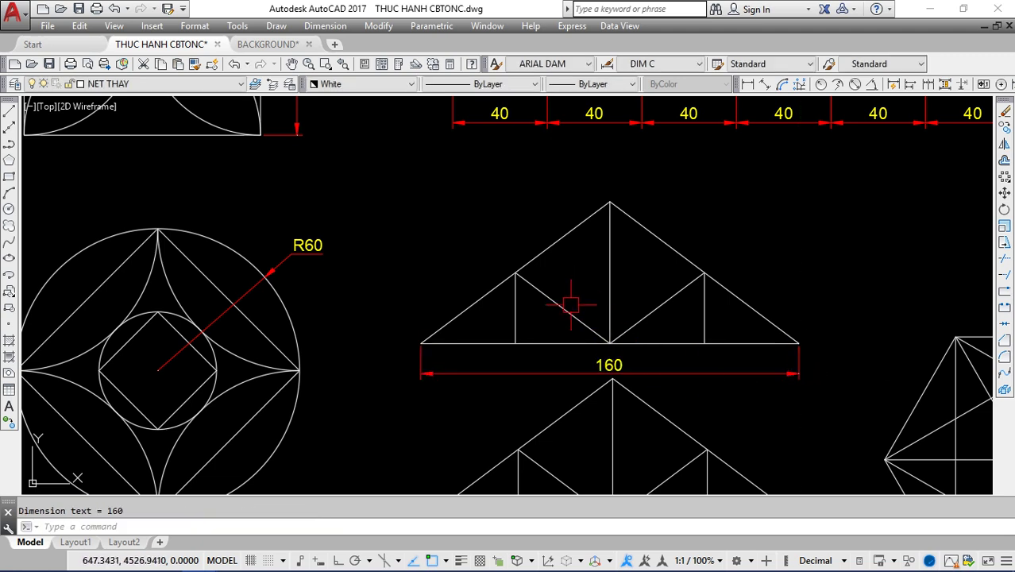
Step: Place a 60 height dimension on the upper truss, then erase the misplaced one
text(dli)
key(Return)
click(609, 202)
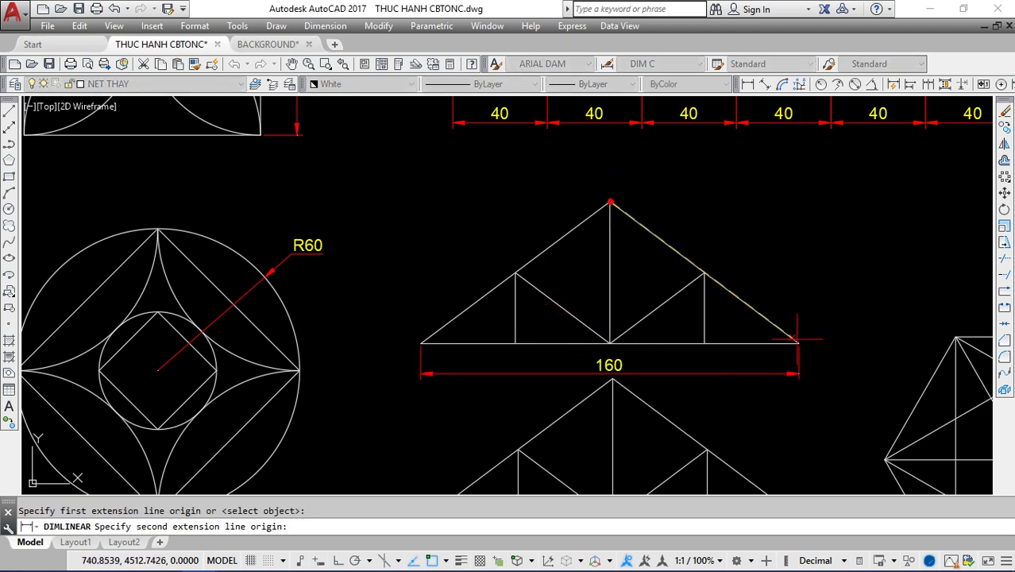
click(799, 343)
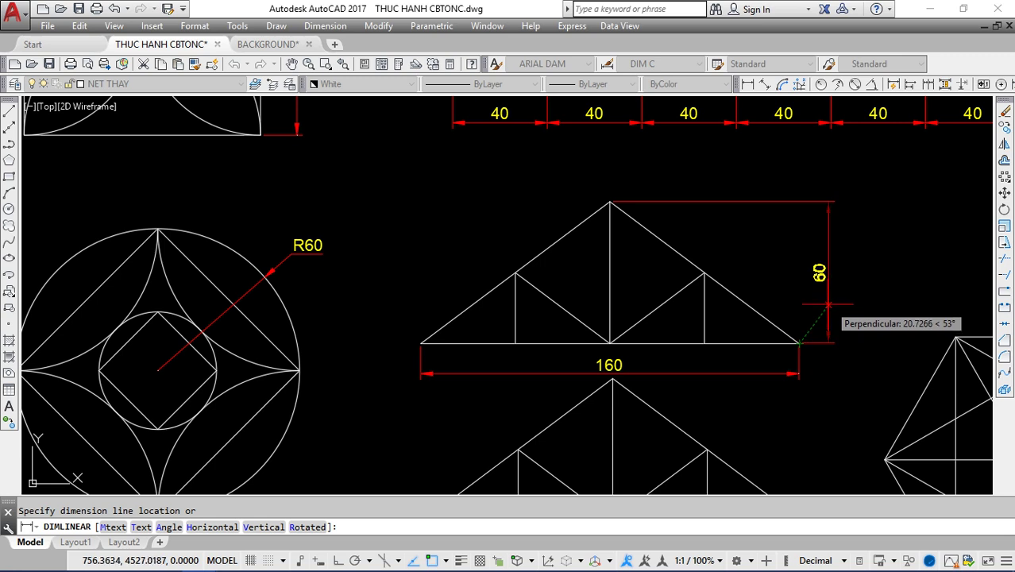
key(Escape)
click(747, 84)
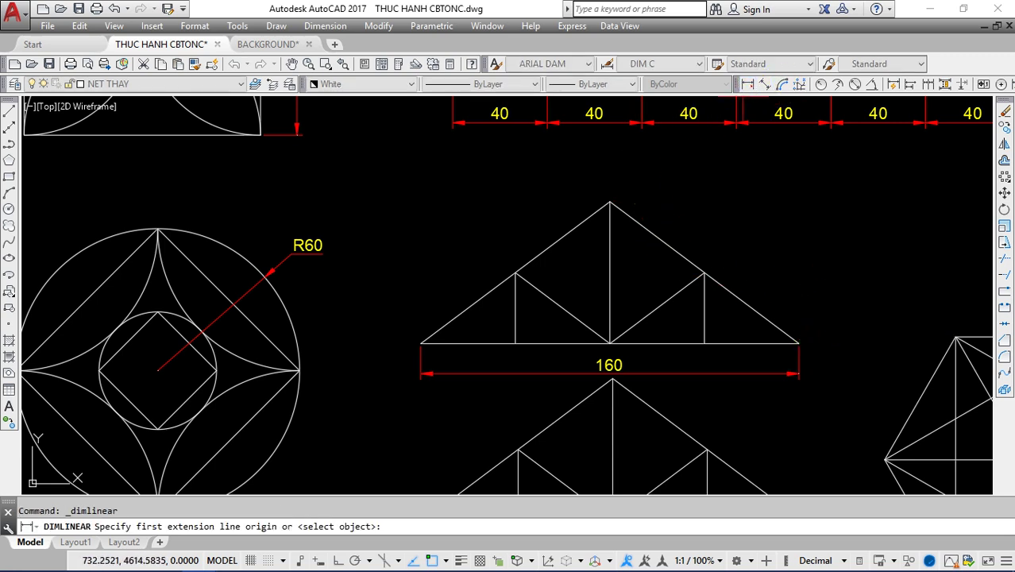
click(610, 202)
click(609, 343)
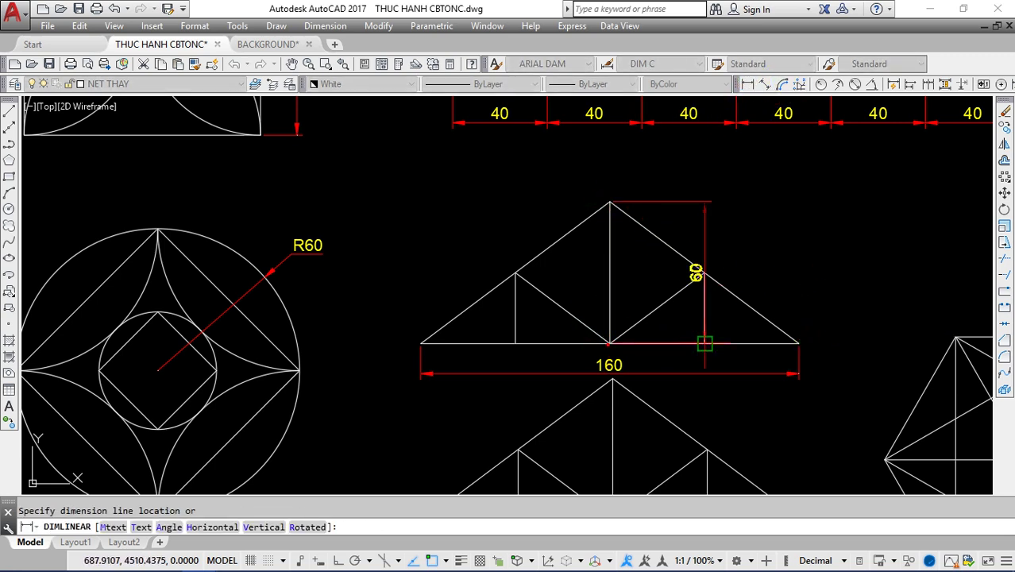
click(834, 341)
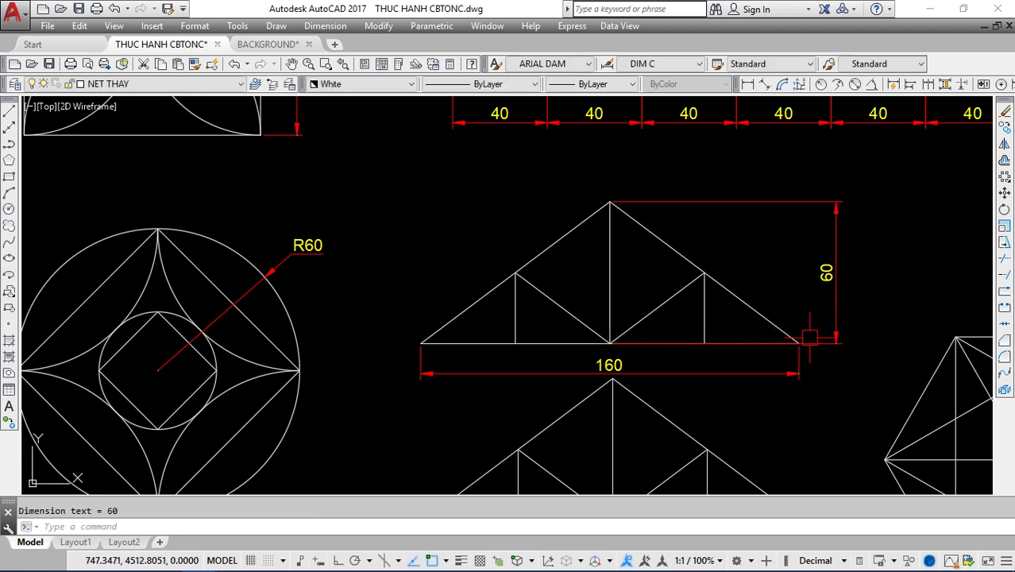
click(819, 342)
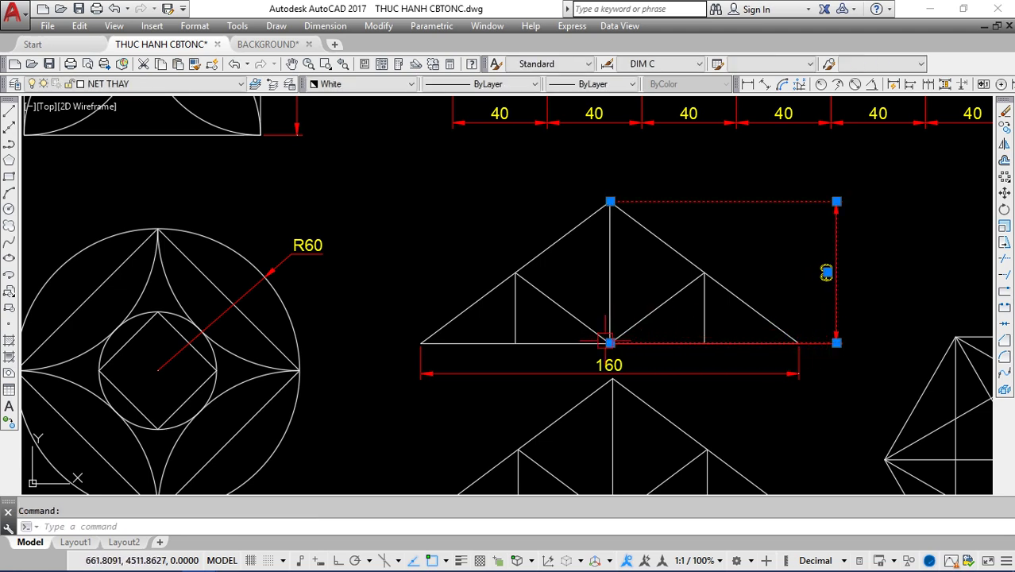
text(e)
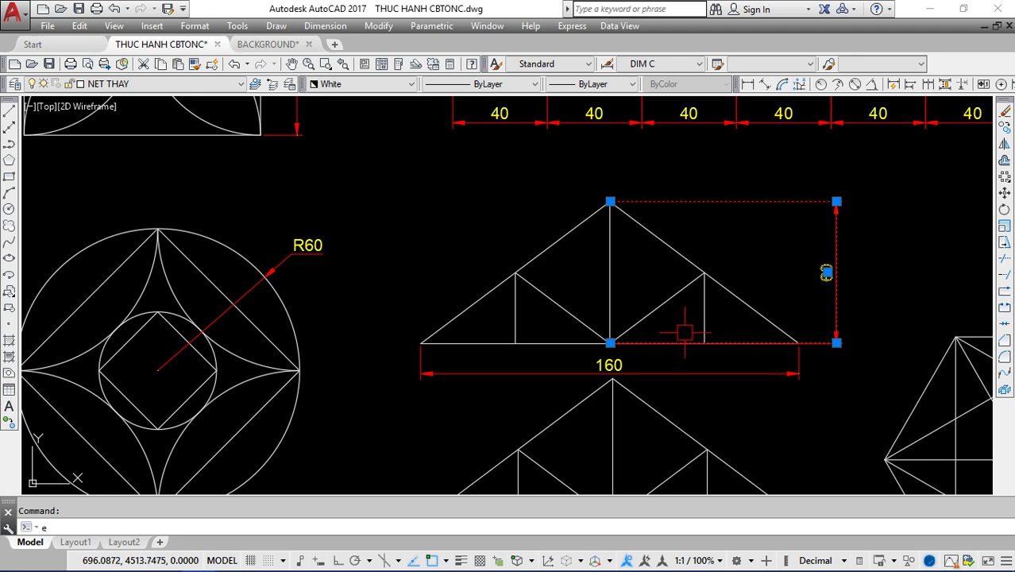
key(Return)
Step: Re-dimension the upper truss's 60 apex height to the right of it
click(748, 84)
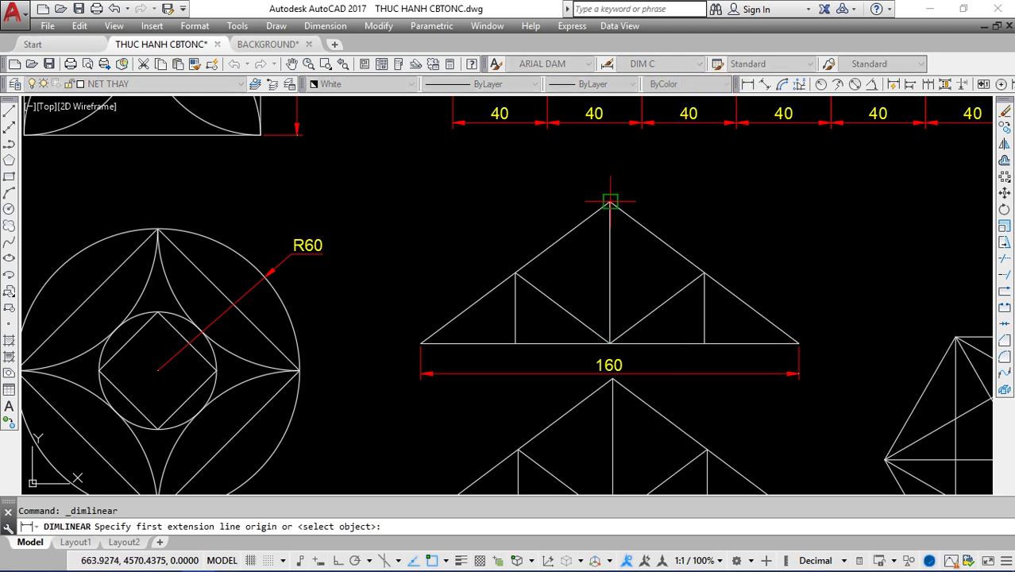
click(610, 202)
click(799, 343)
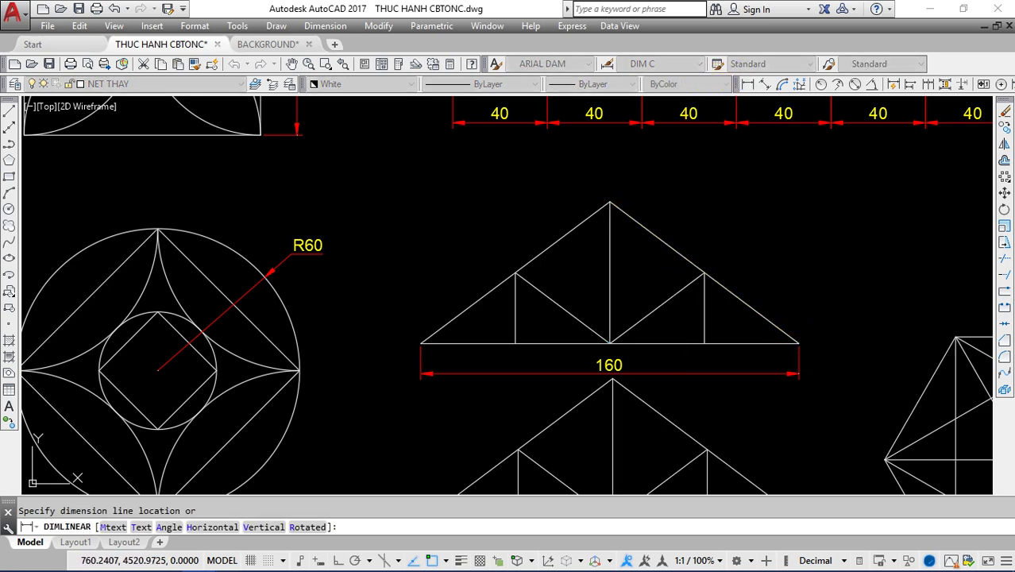
click(838, 317)
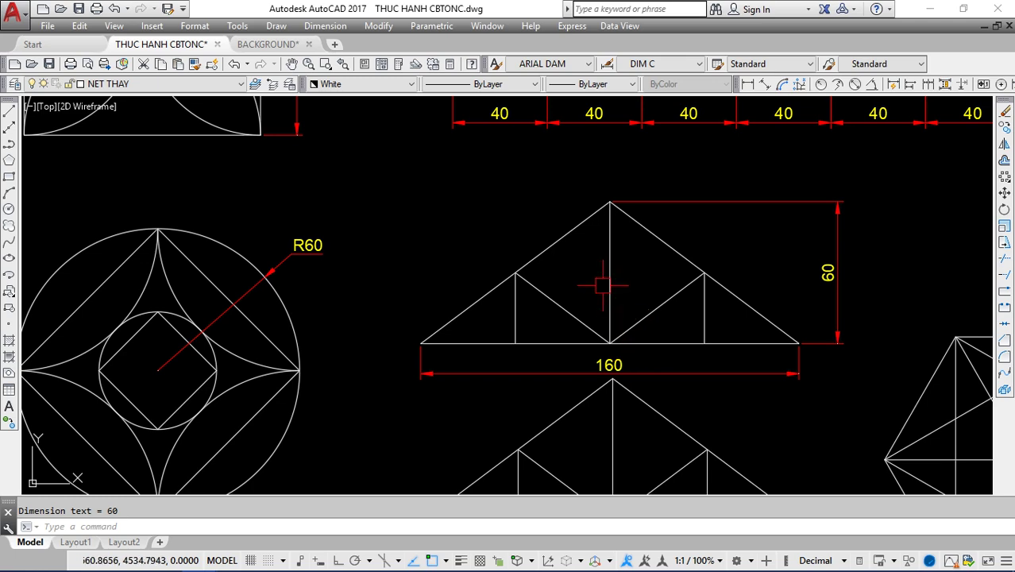
scroll(469, 294, down, 3)
scroll(465, 286, down, 2)
middle_drag(460, 264, 474, 310)
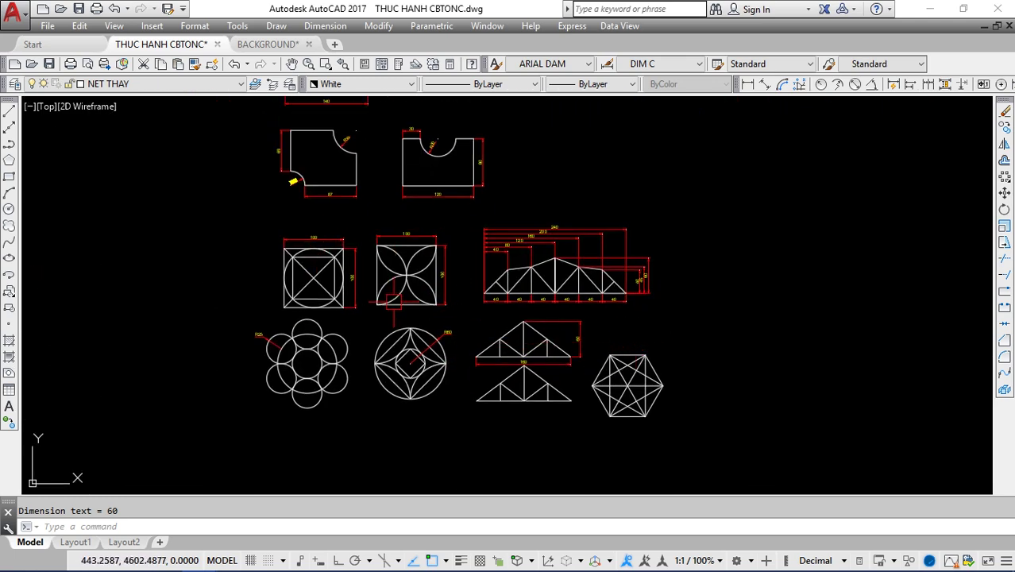
scroll(406, 312, up, 3)
mouse_move(424, 335)
middle_down()
mouse_move(420, 291)
mouse_move(405, 307)
middle_up()
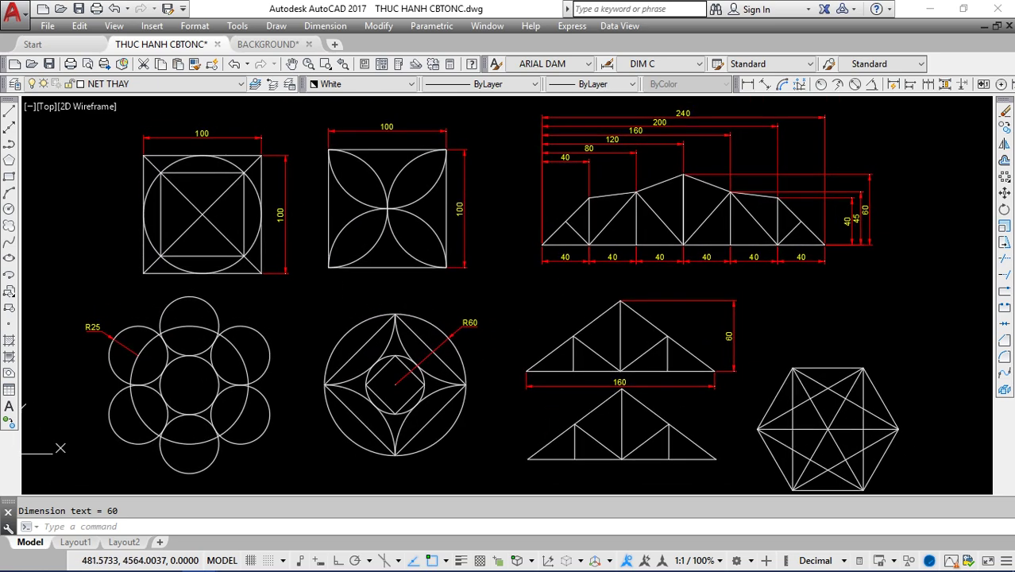